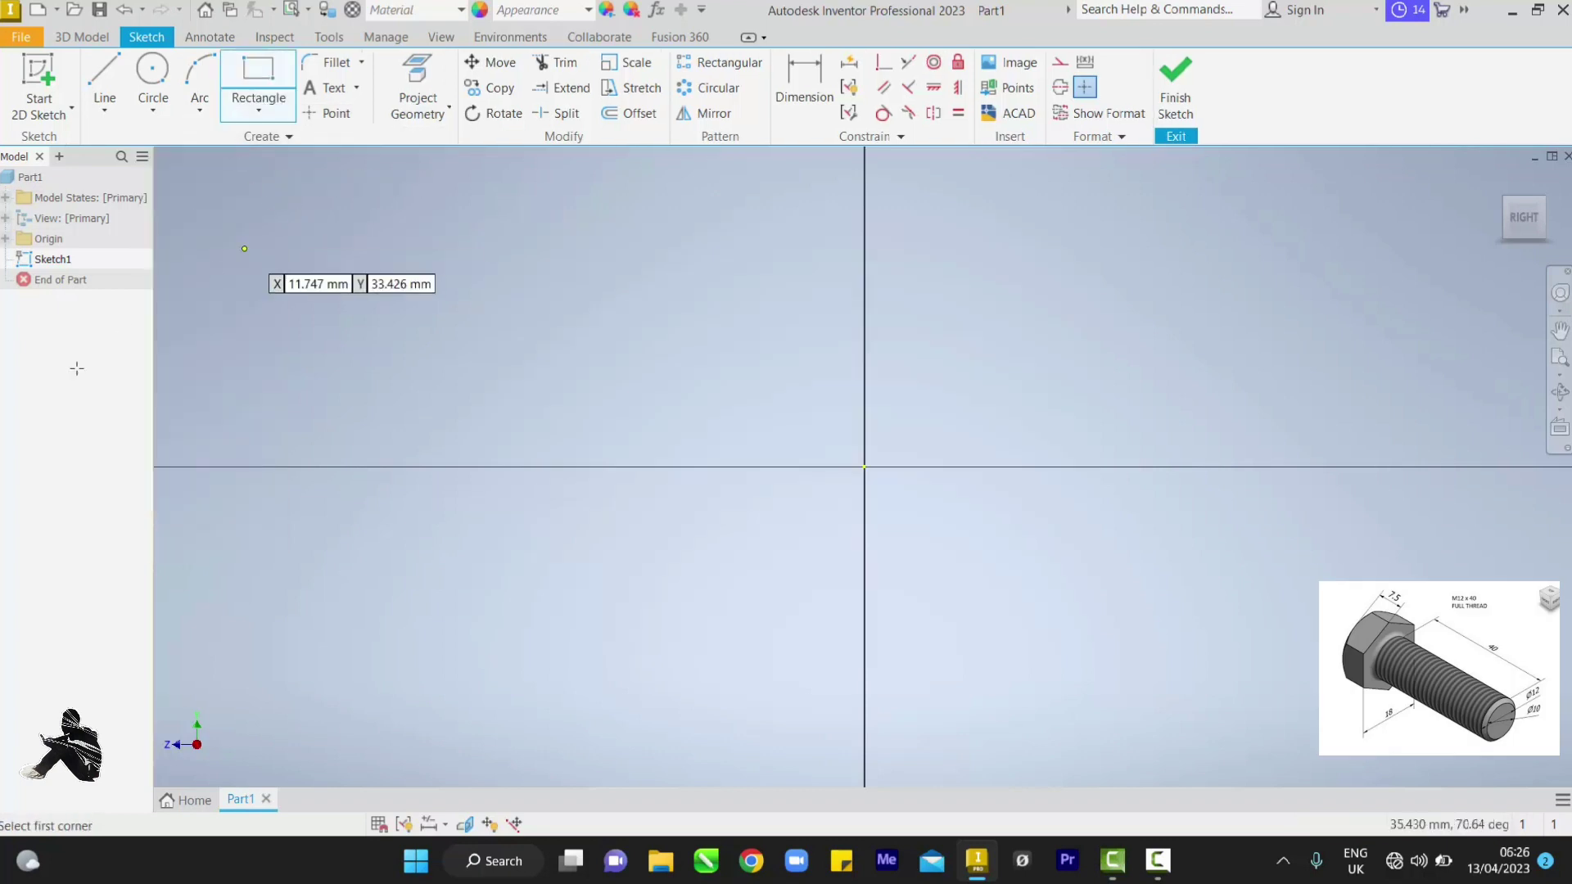
Sketch an inscribed six-sided polygon centred on the origin, corners pointing up and down, about 15.6 mm across corners.
{"action": "left_click", "coordinate": [249, 100]}
{"action": "left_click", "coordinate": [238, 522]}
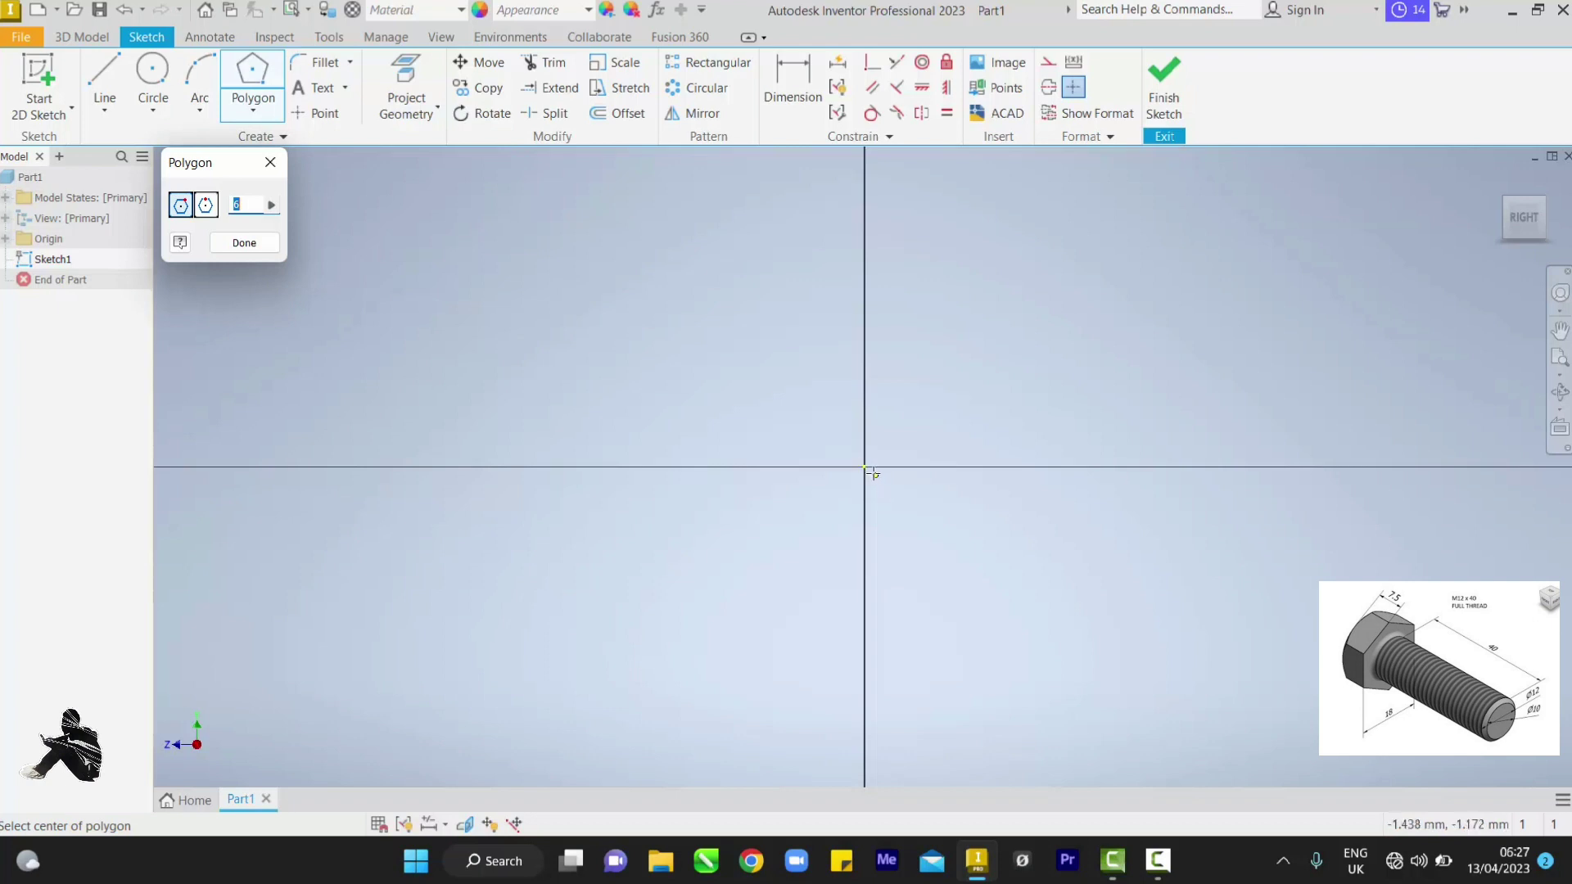
{"action": "left_click", "coordinate": [864, 468]}
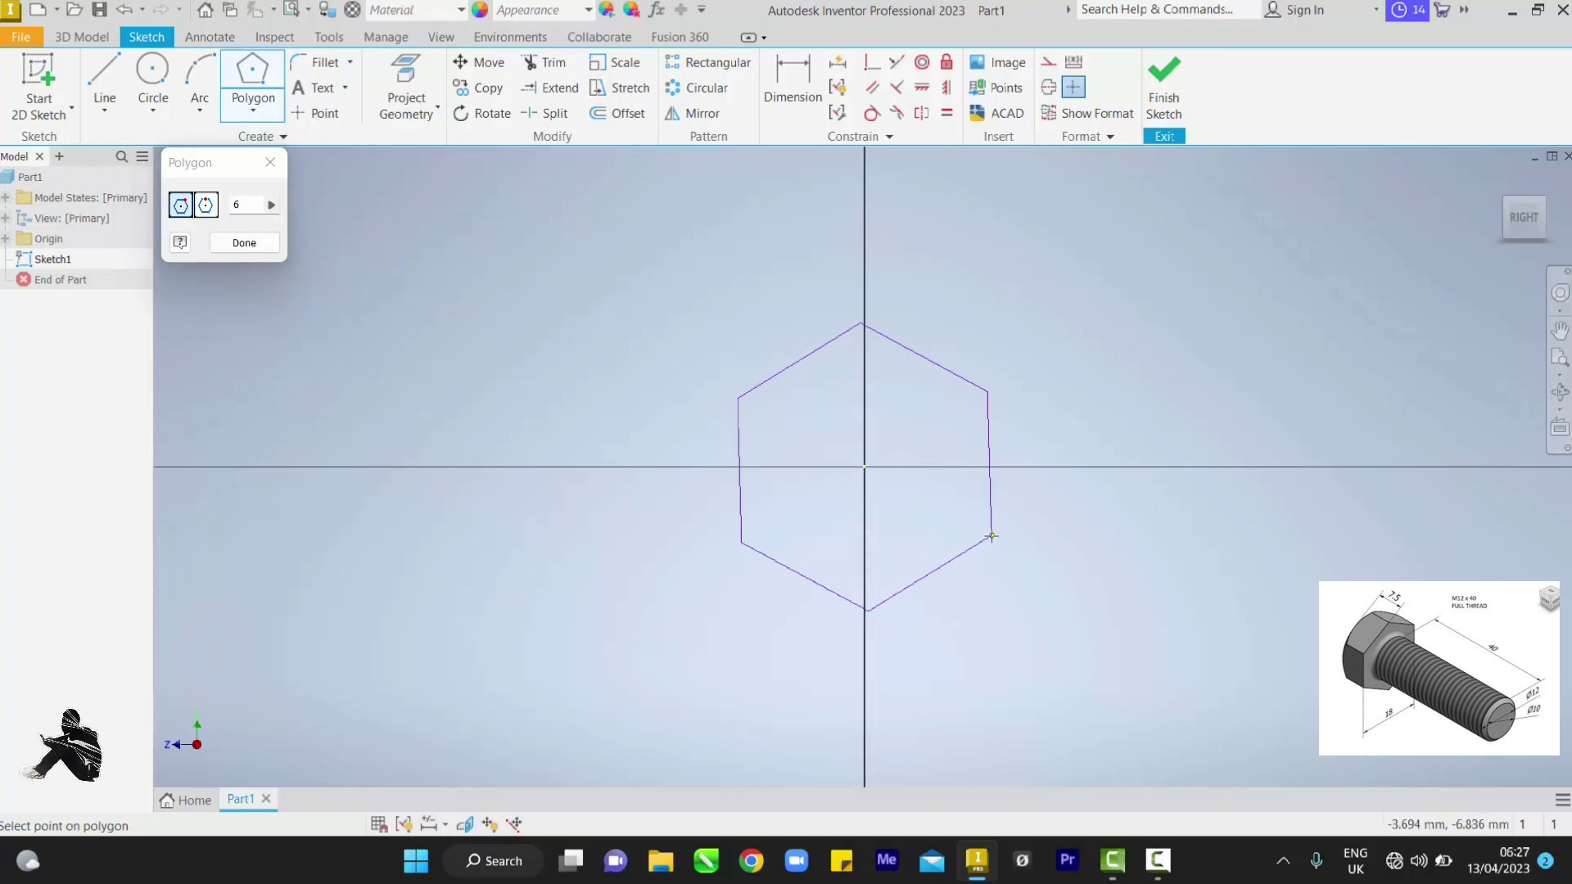
{"action": "left_click", "coordinate": [990, 540]}
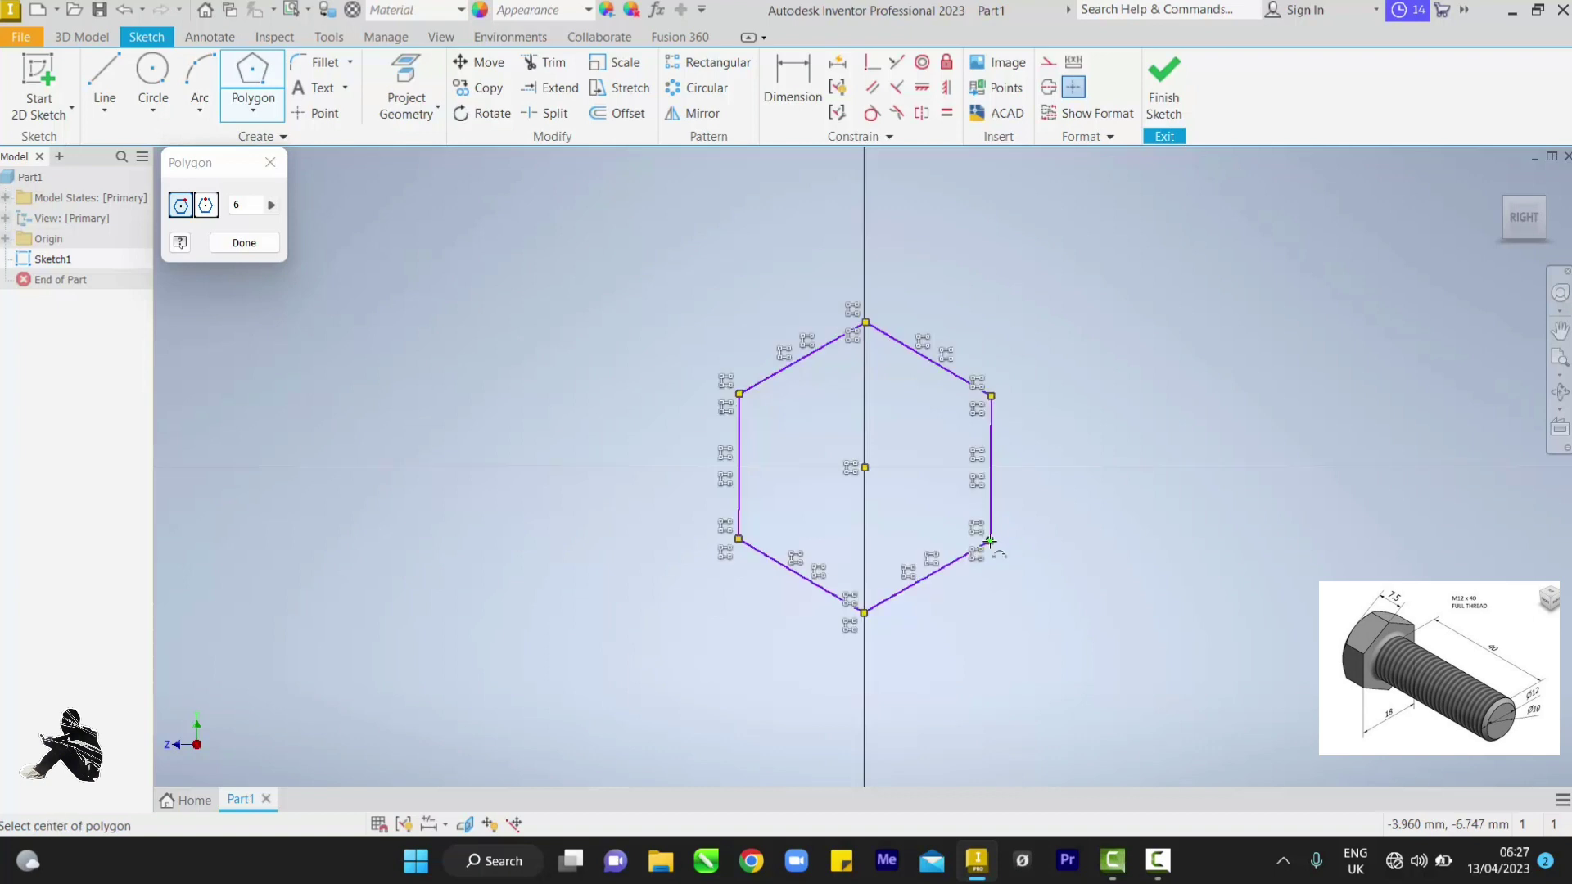
{"action": "right_click", "coordinate": [1058, 524]}
{"action": "left_click", "coordinate": [1123, 524]}
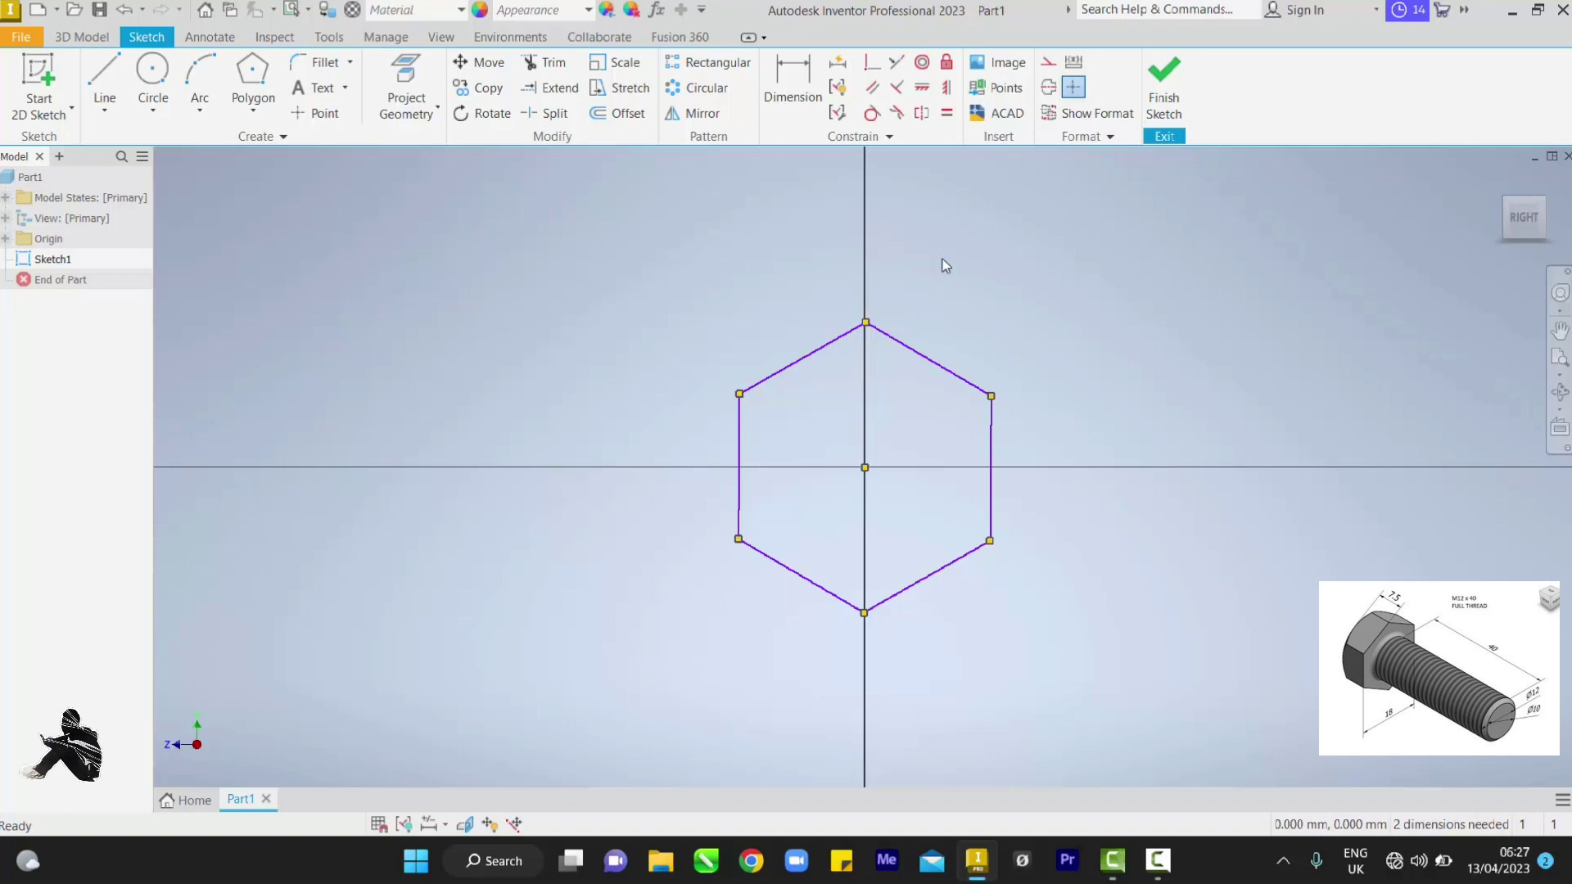
Dimension the hexagon from its upper to its lower corner and set the distance to 18 mm.
{"action": "left_click", "coordinate": [808, 78]}
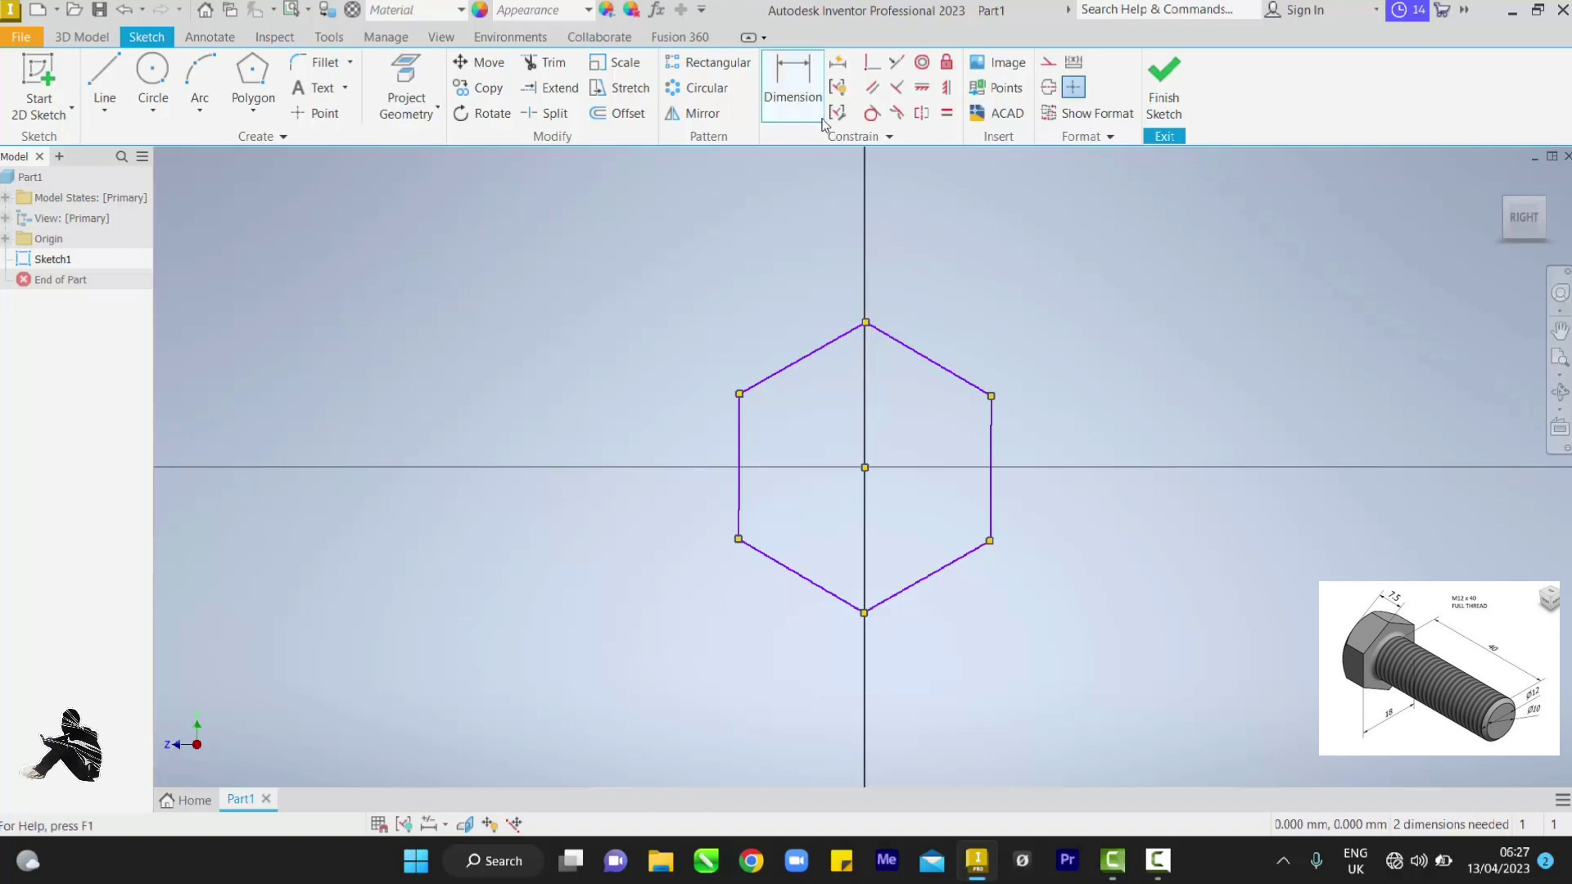
{"action": "left_click", "coordinate": [865, 322]}
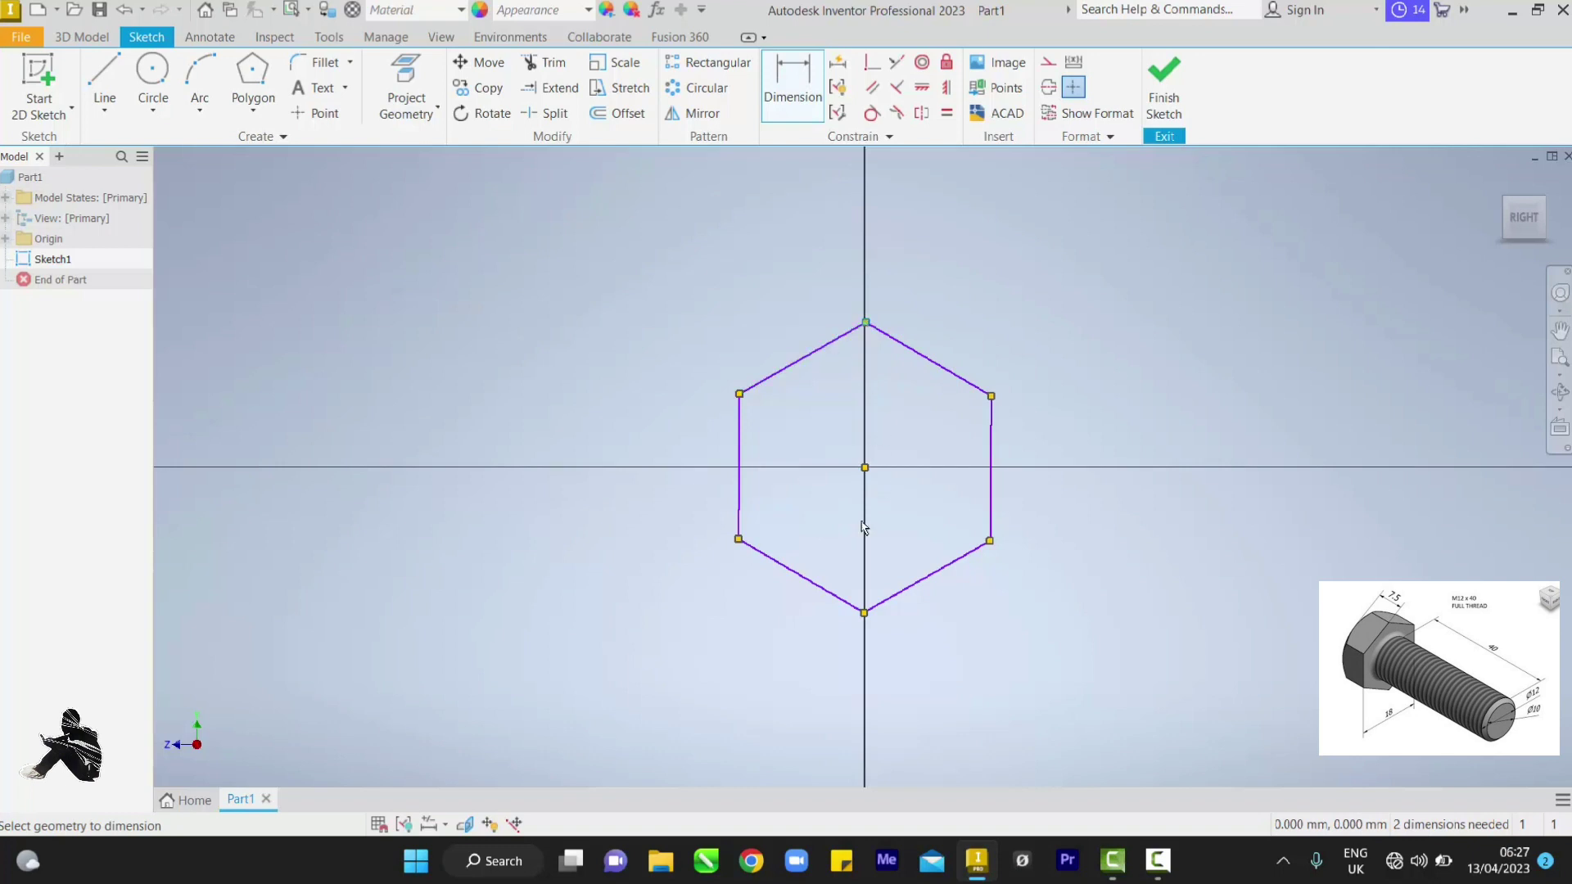
{"action": "left_click", "coordinate": [864, 612]}
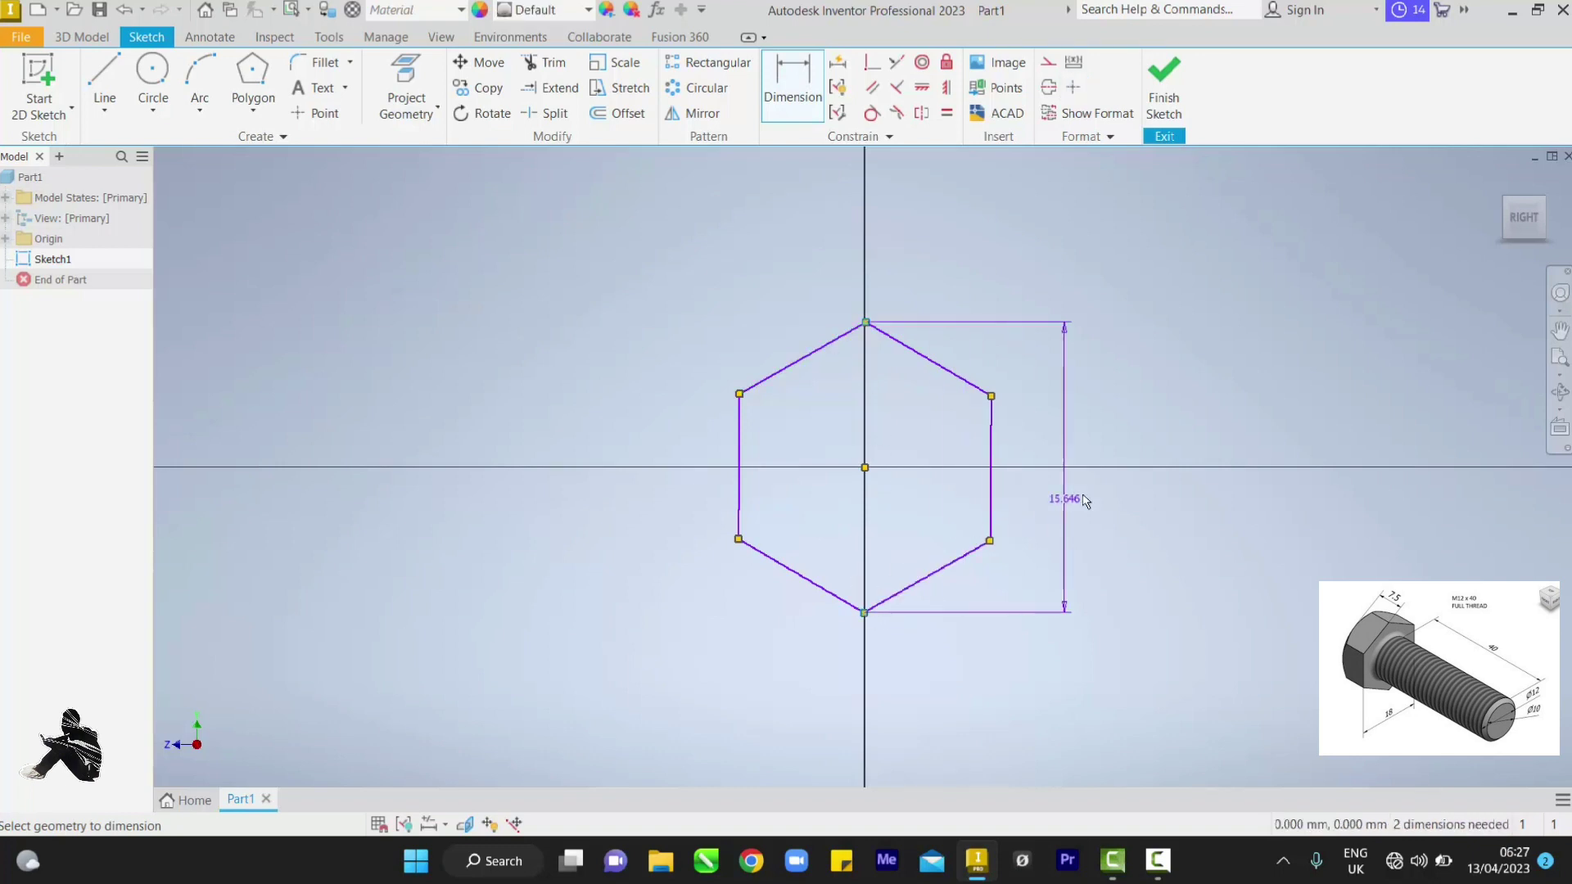
{"action": "left_click", "coordinate": [1129, 486]}
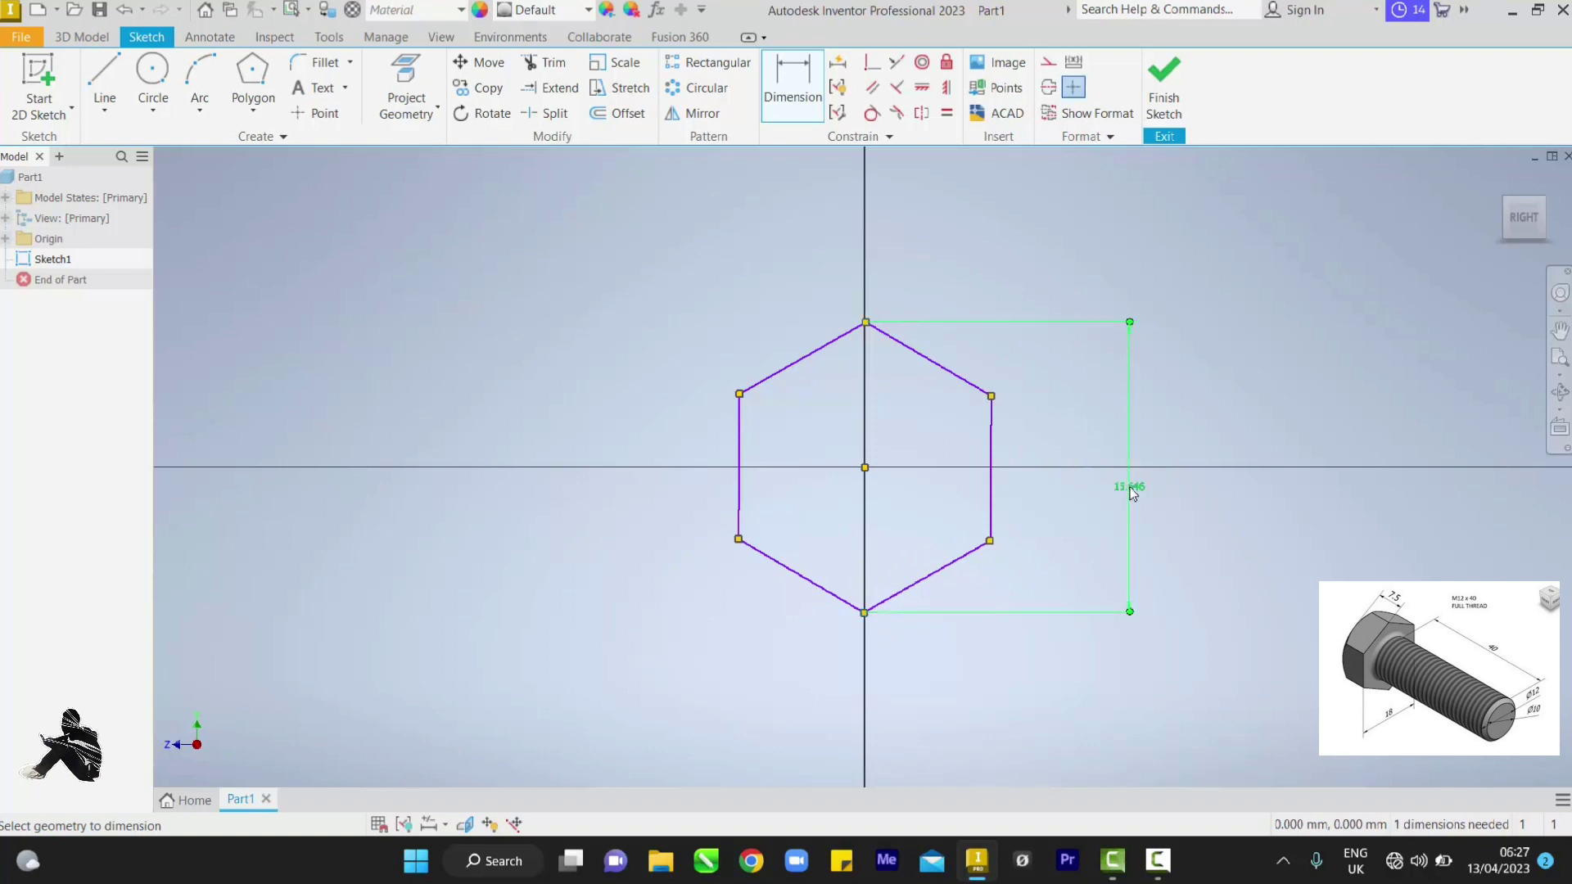
{"action": "double_click", "coordinate": [1130, 488]}
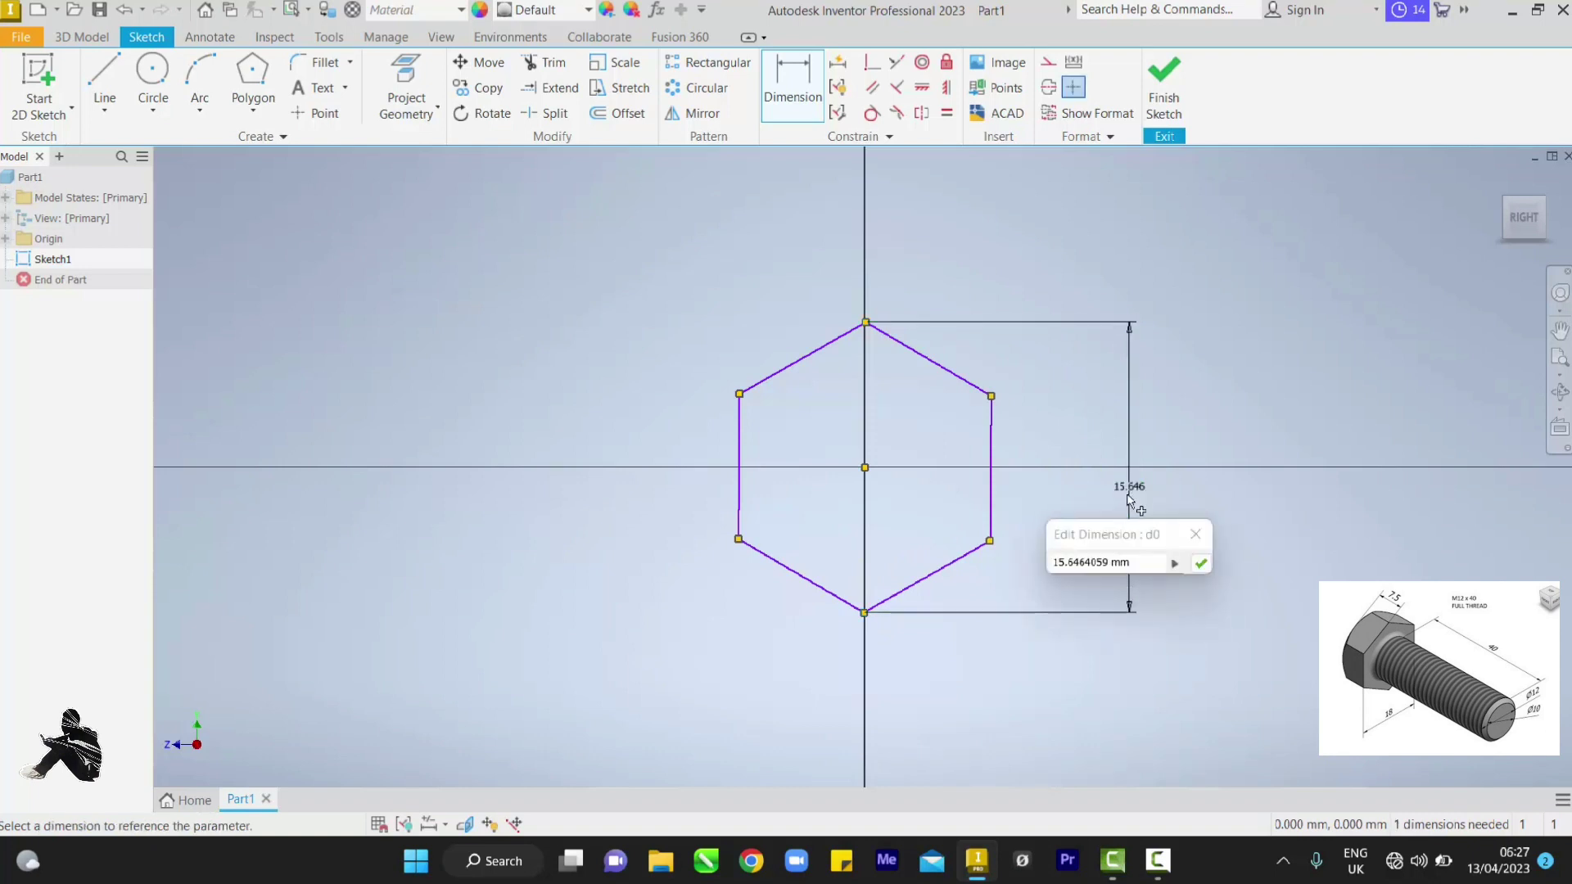
{"action": "left_click_drag", "start_coordinate": [1140, 564], "coordinate": [1055, 559]}
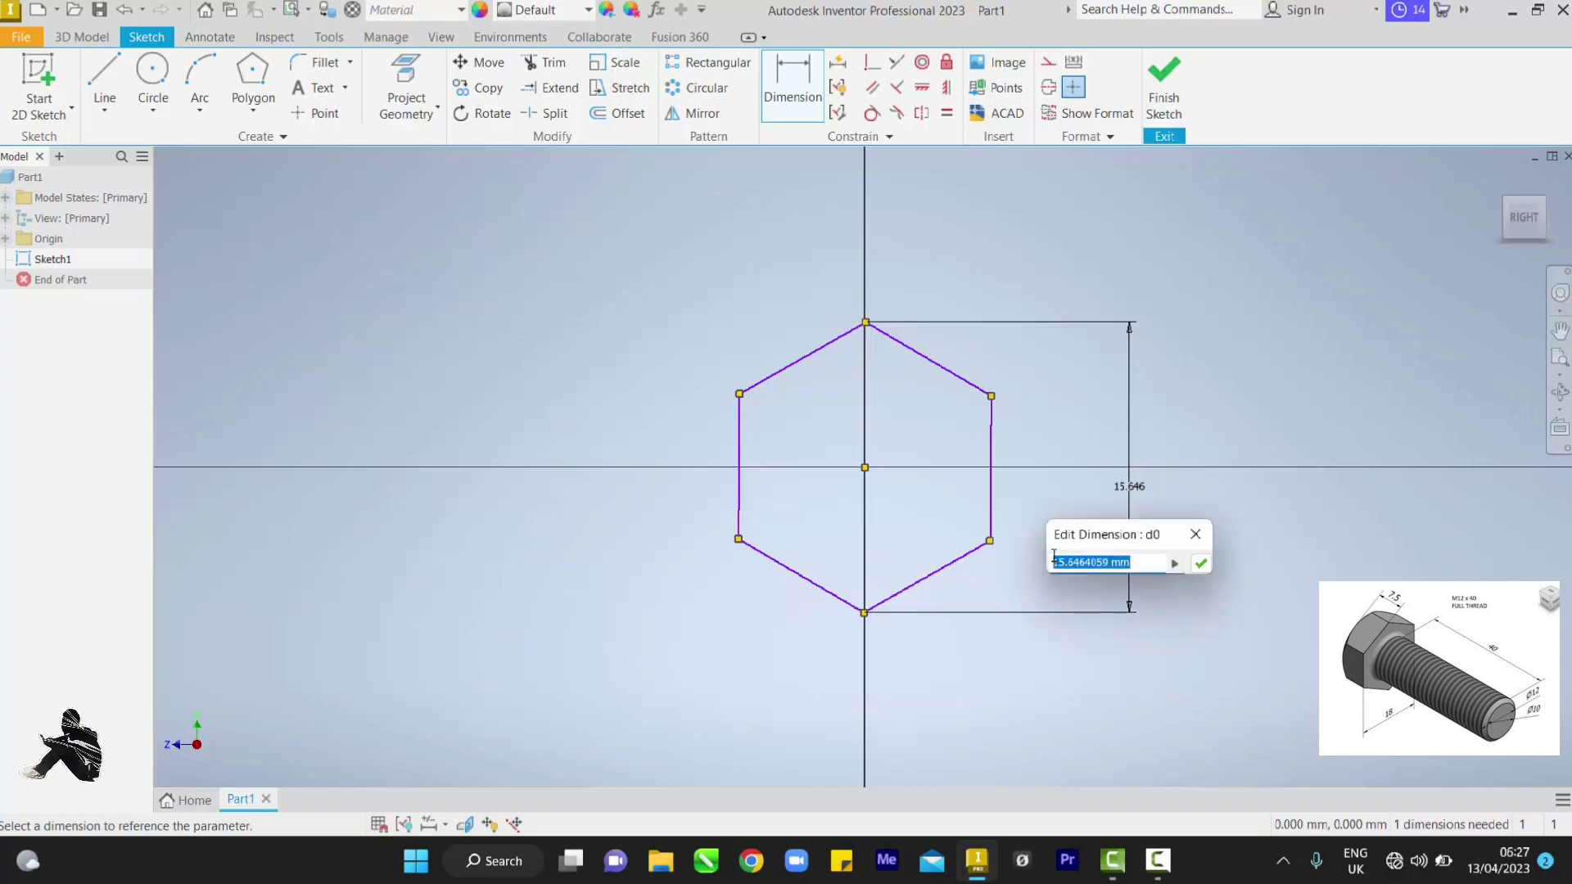
{"action": "type", "text": "1"}
{"action": "key", "text": "Return"}
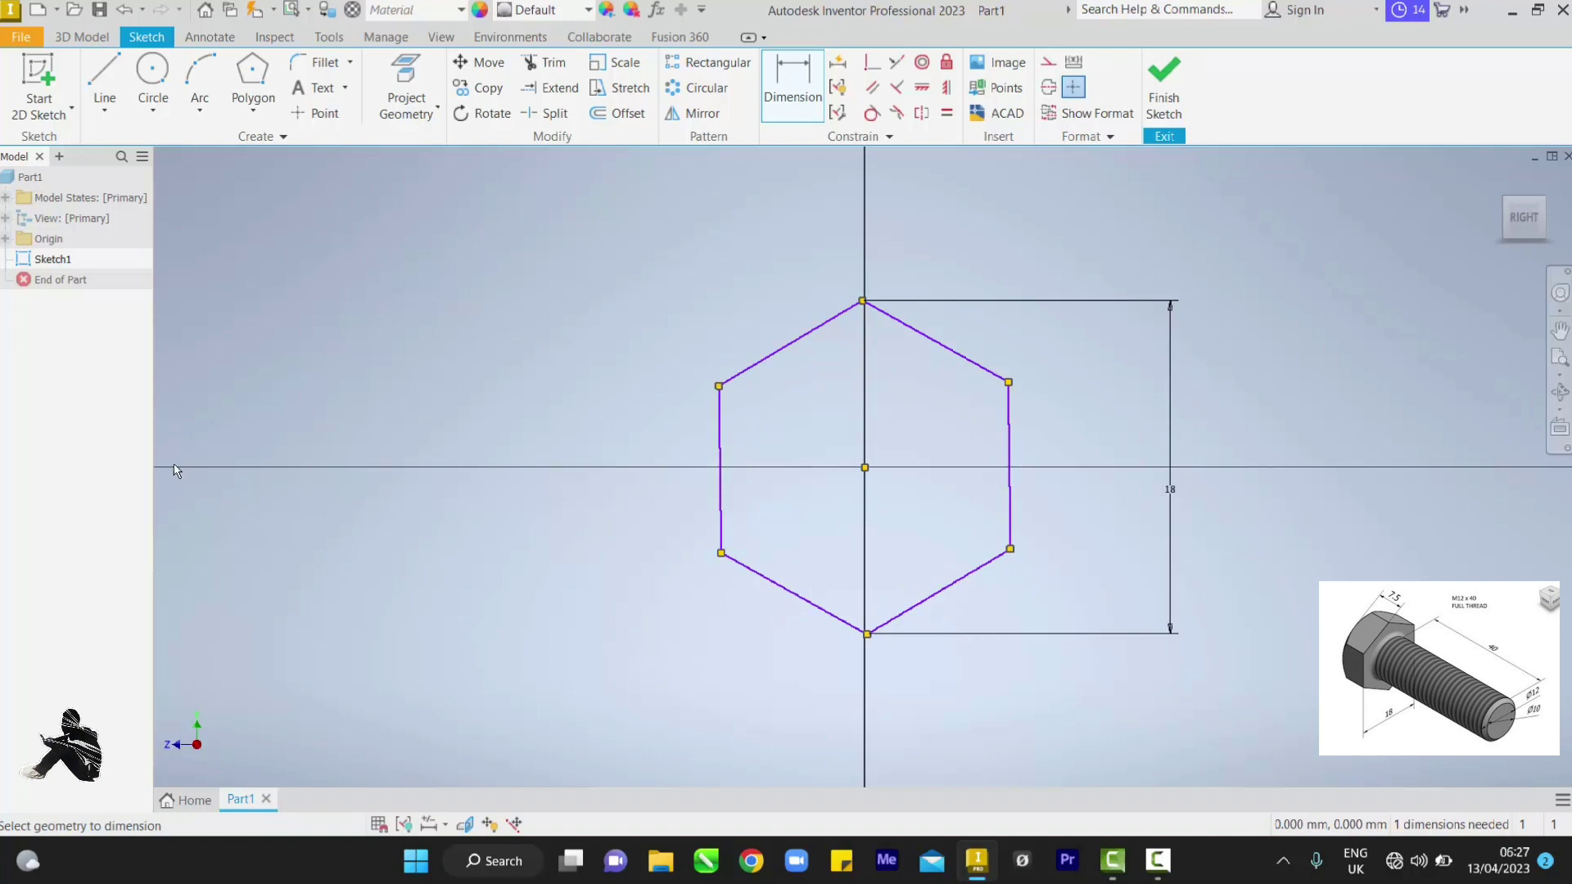
Sketch a second six-sided polygon beside the first, with horizontal upper and lower sides, about 10 mm across flats.
{"action": "left_click", "coordinate": [253, 78]}
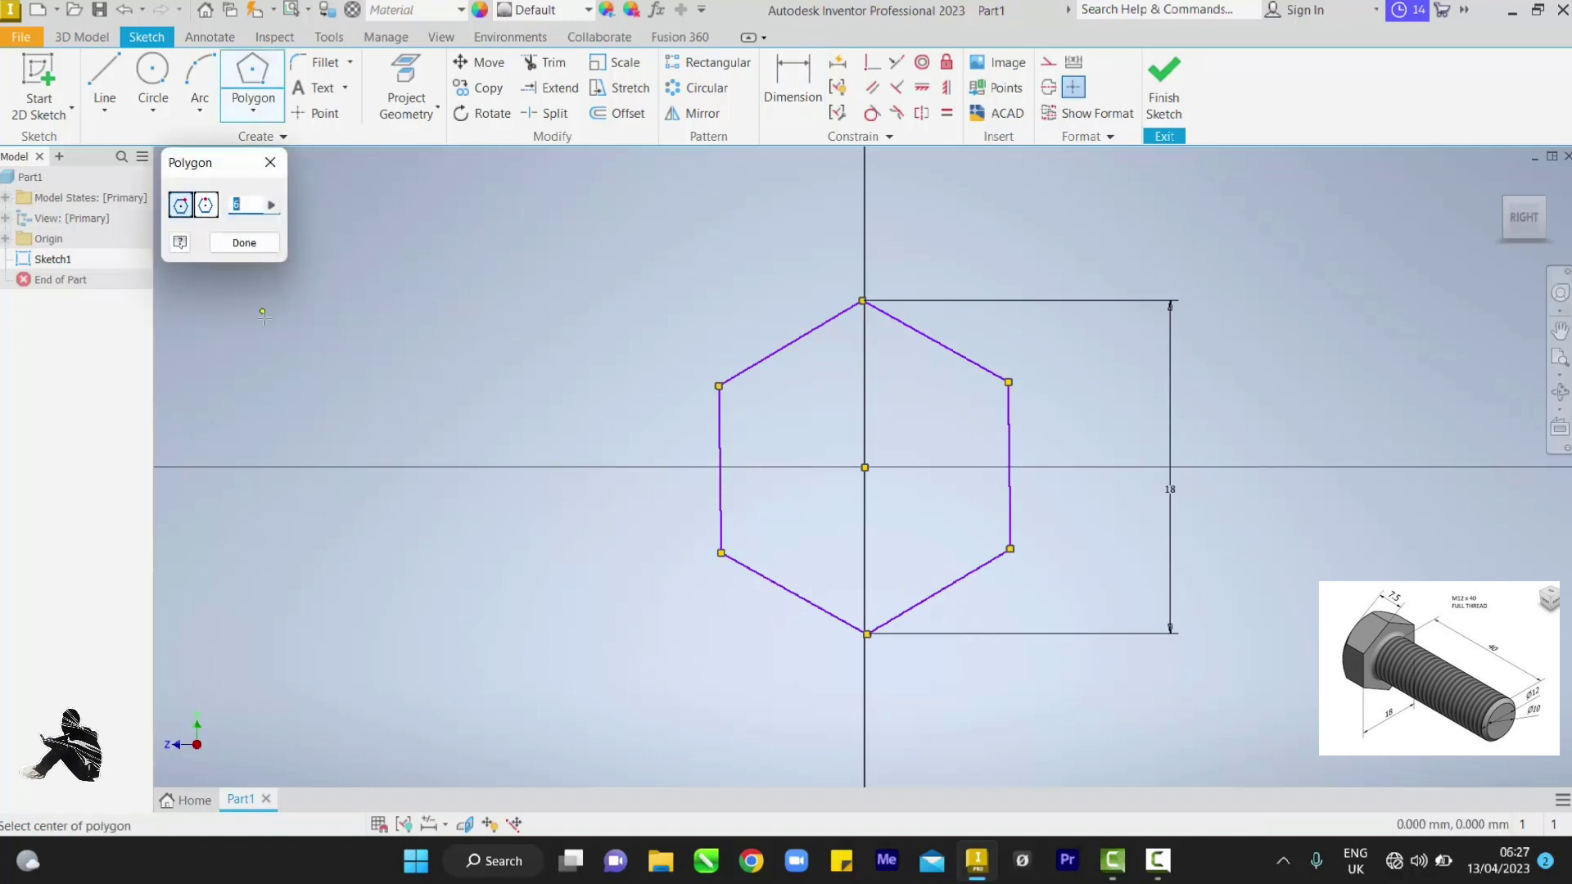
{"action": "left_click", "coordinate": [238, 472]}
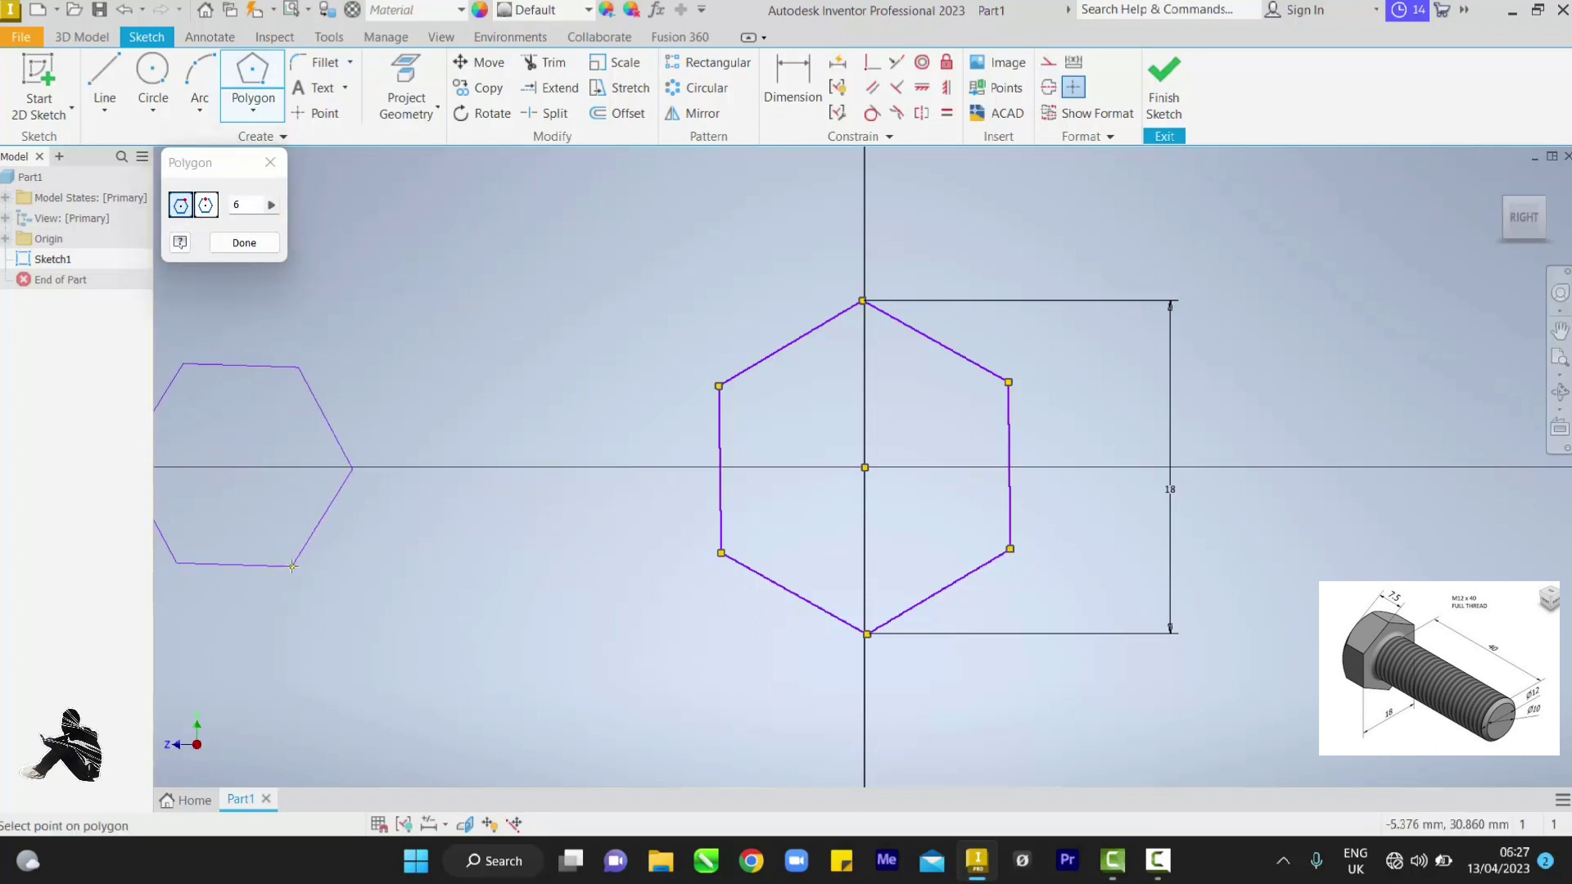
{"action": "left_click", "coordinate": [292, 559]}
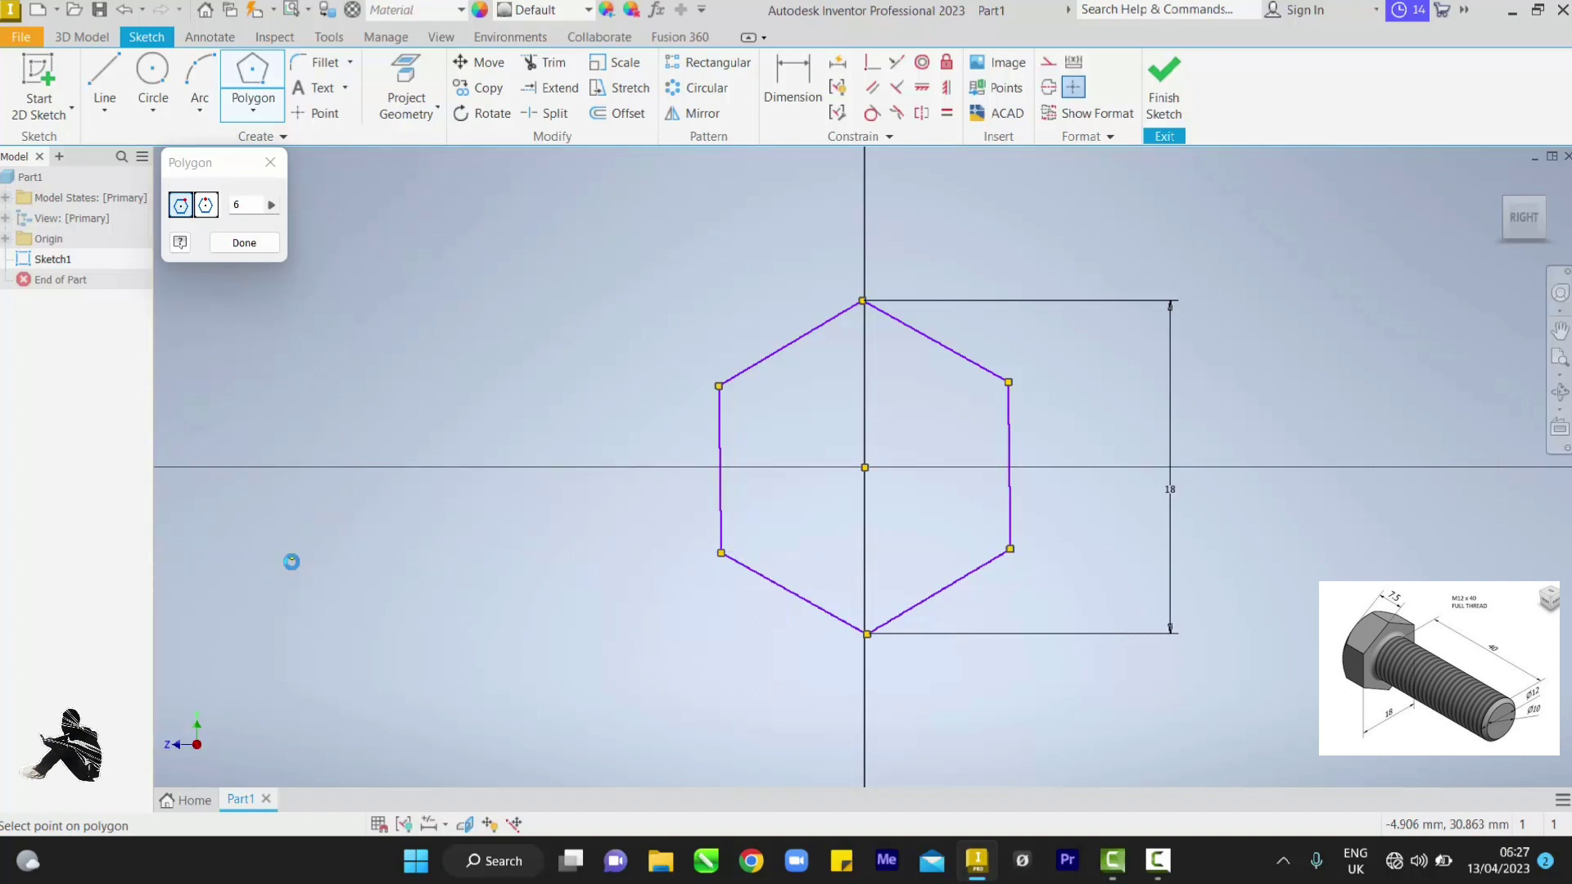
Dimension the second hexagon between its upper and lower flat sides and set the distance to 18 mm.
{"action": "left_click", "coordinate": [793, 80]}
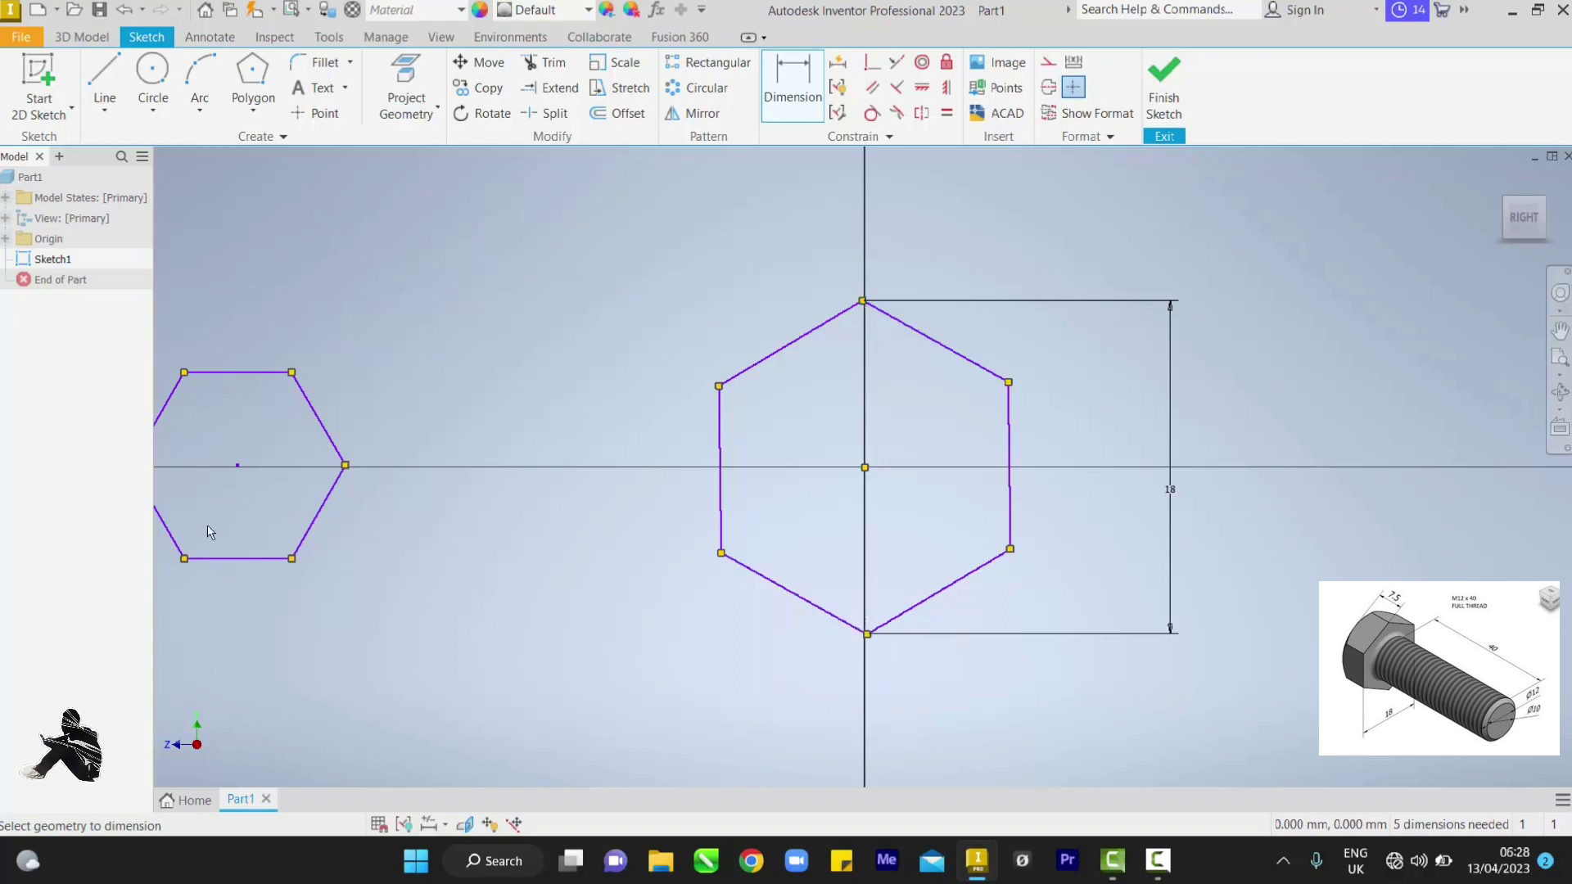
{"action": "left_click", "coordinate": [237, 373]}
{"action": "left_click", "coordinate": [238, 559]}
{"action": "left_click", "coordinate": [448, 508]}
{"action": "type", "text": "1"}
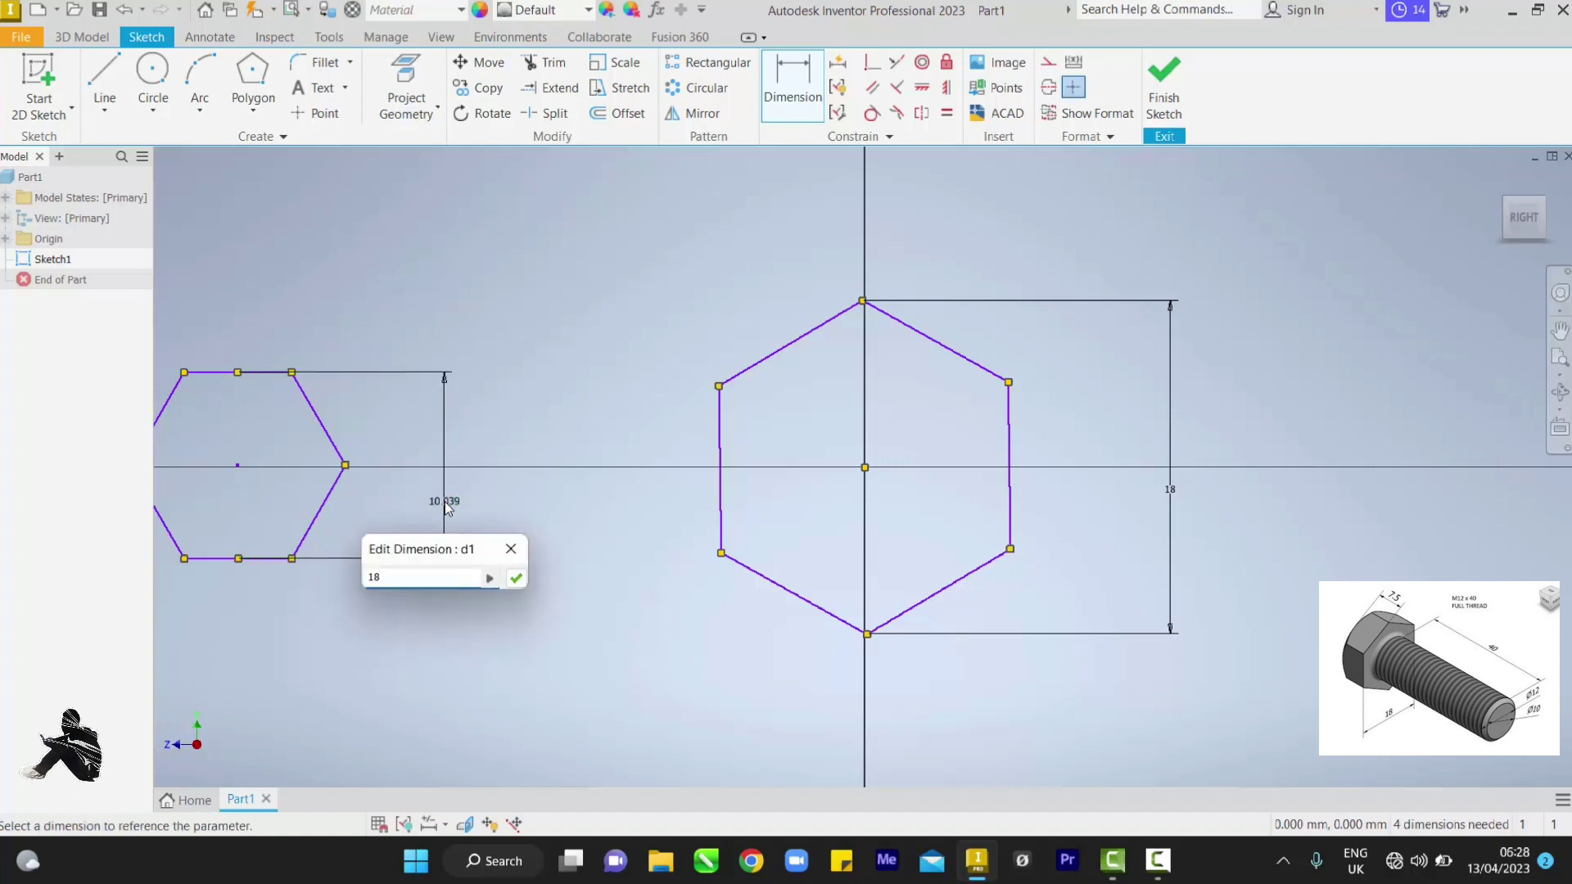
{"action": "type", "text": "8"}
{"action": "key", "text": "Return"}
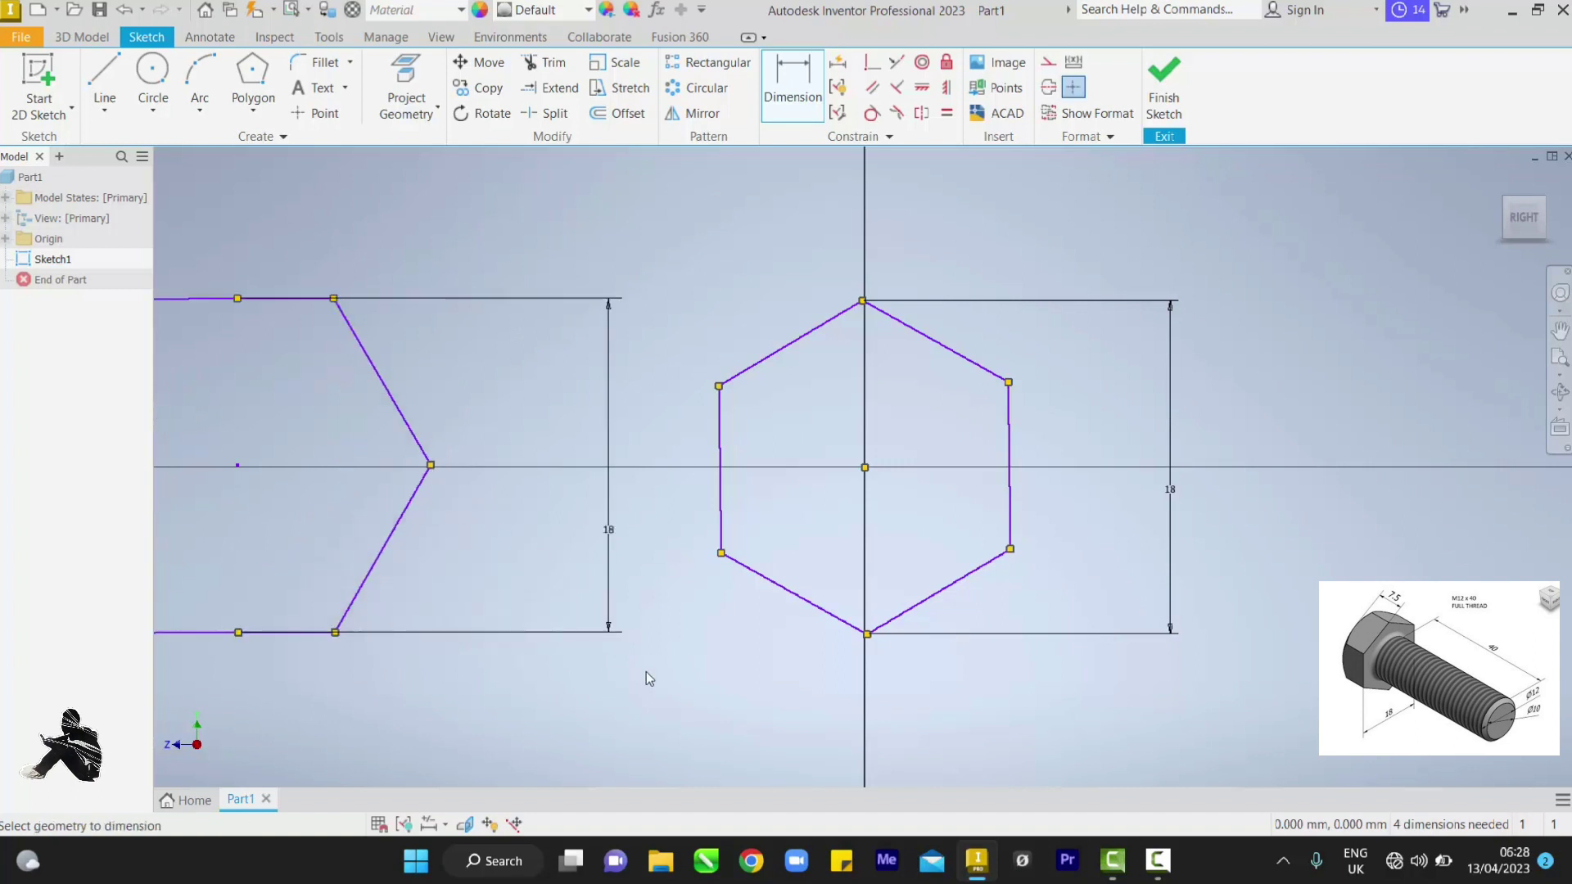
Delete the 18 mm corner-to-corner dimension of the hexagon centred on the origin.
{"action": "scroll", "coordinate": [646, 678], "scroll_direction": "down", "scroll_amount": 5}
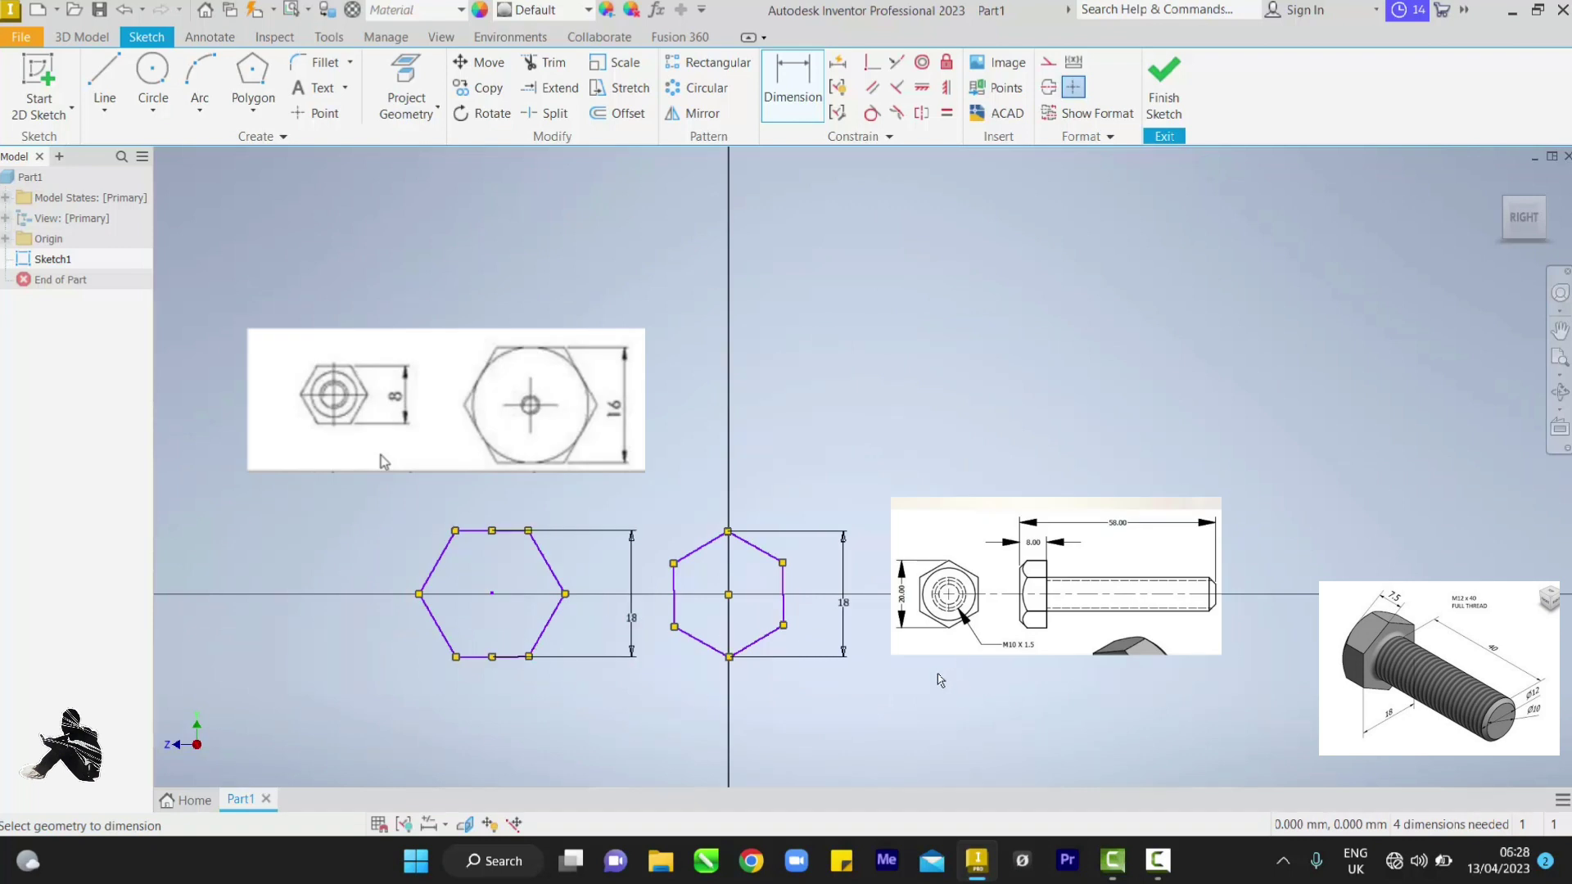
{"action": "left_click", "coordinate": [1558, 363]}
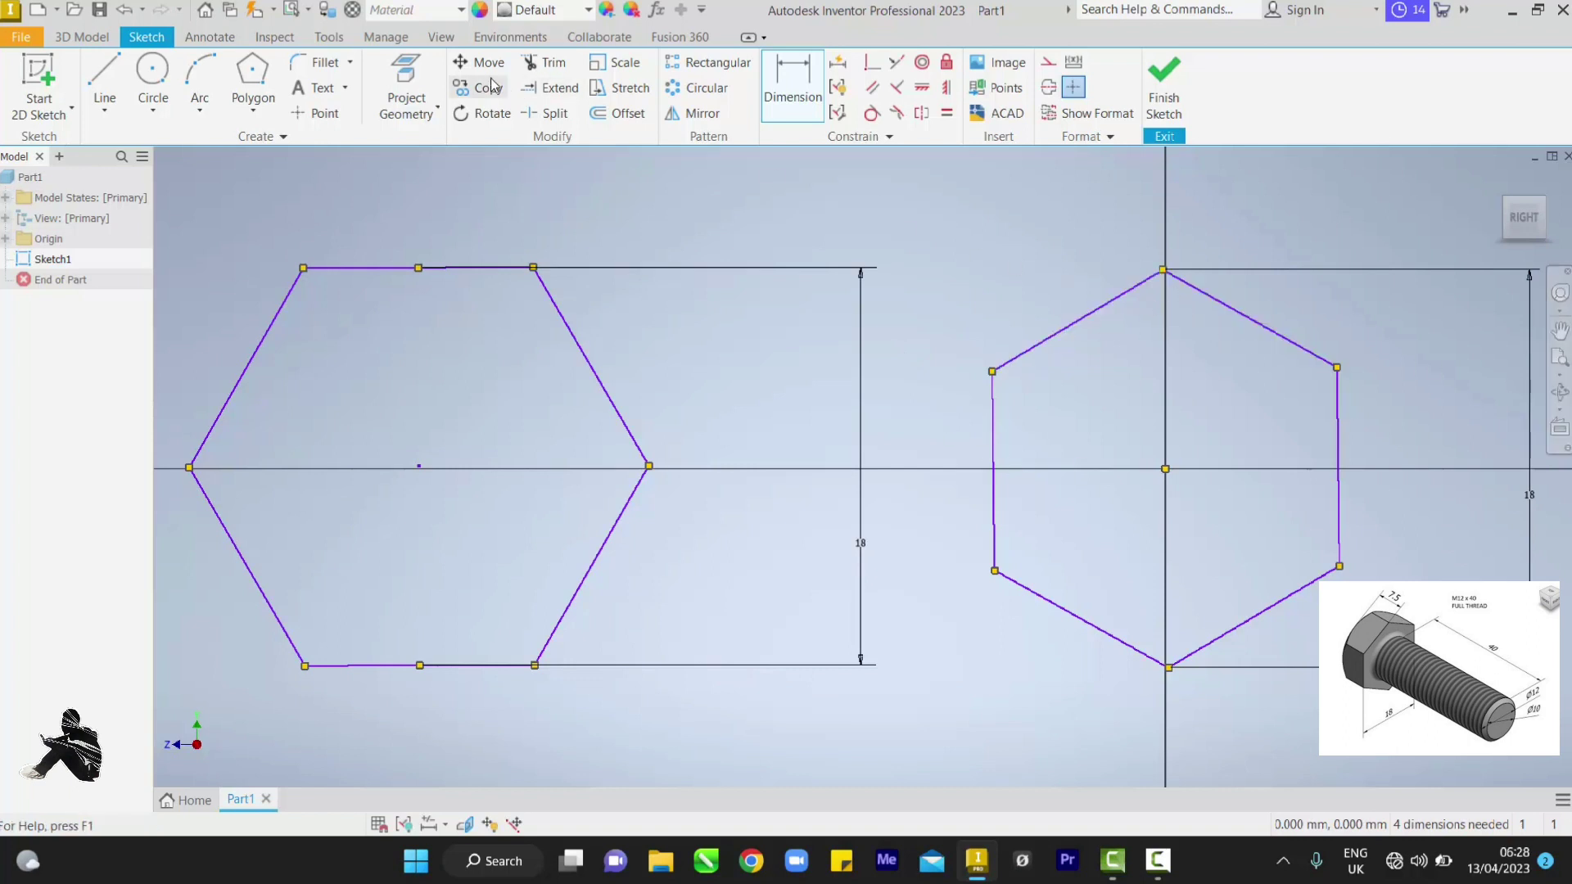
{"action": "left_click", "coordinate": [560, 66]}
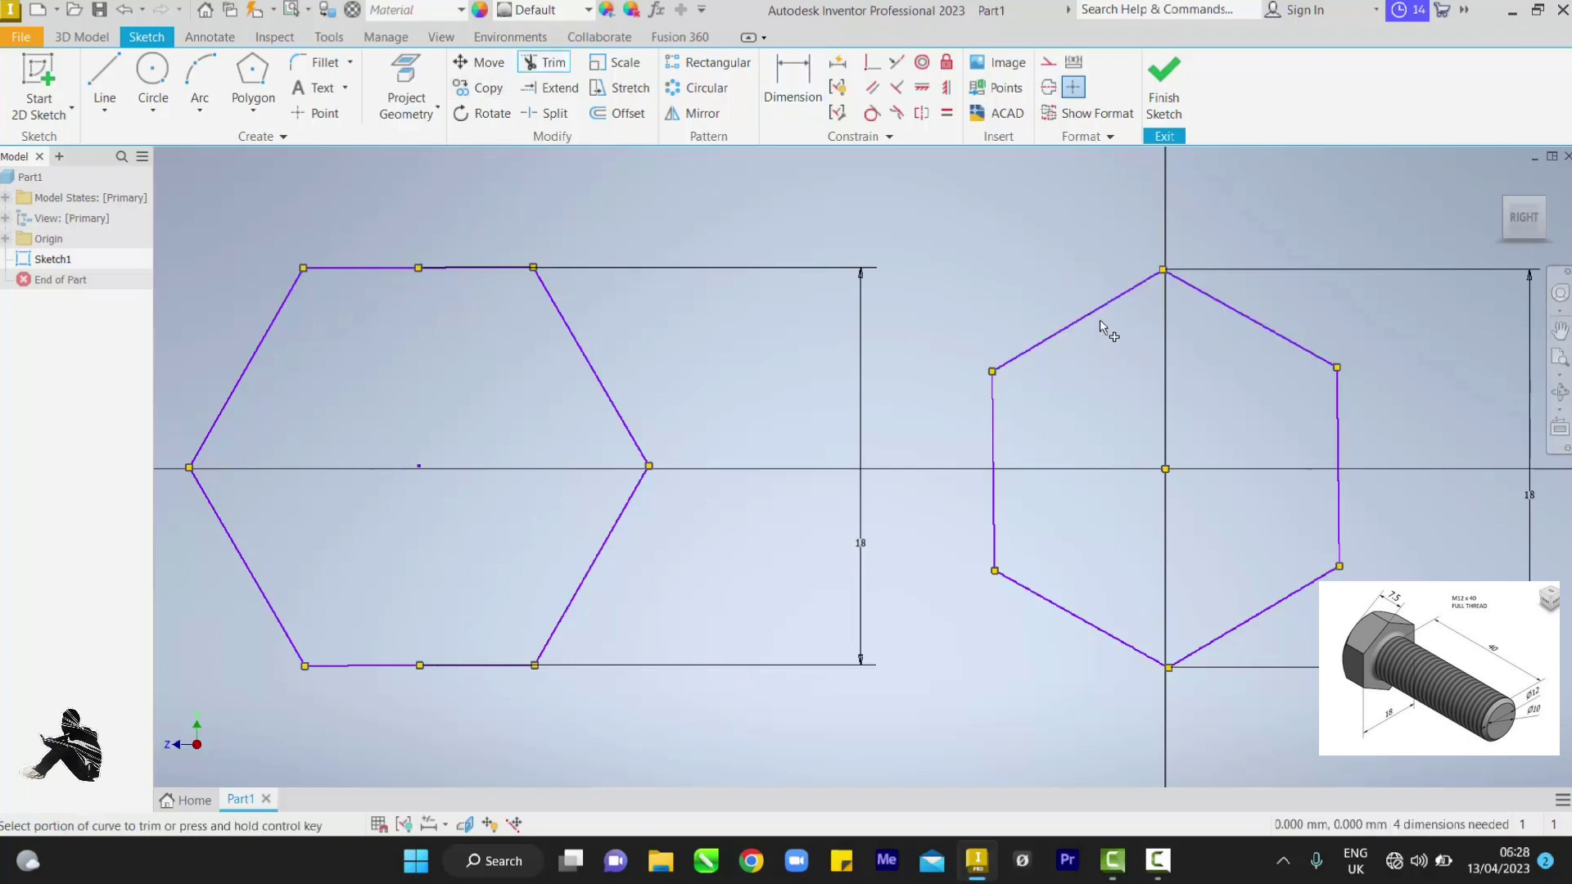
{"action": "right_click", "coordinate": [1457, 277]}
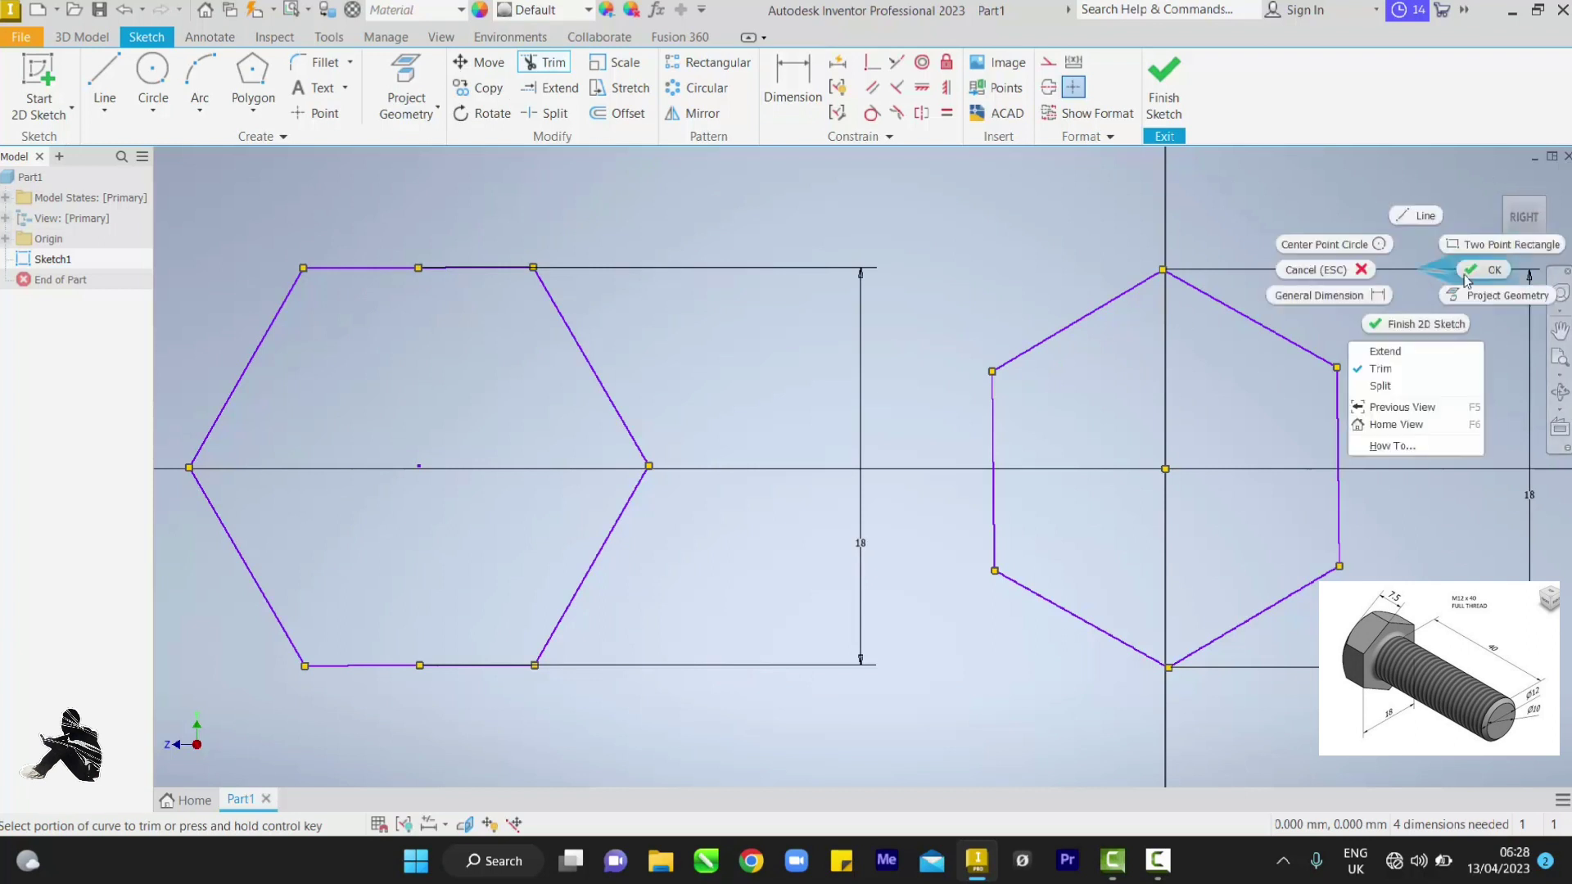
{"action": "left_click", "coordinate": [1477, 275]}
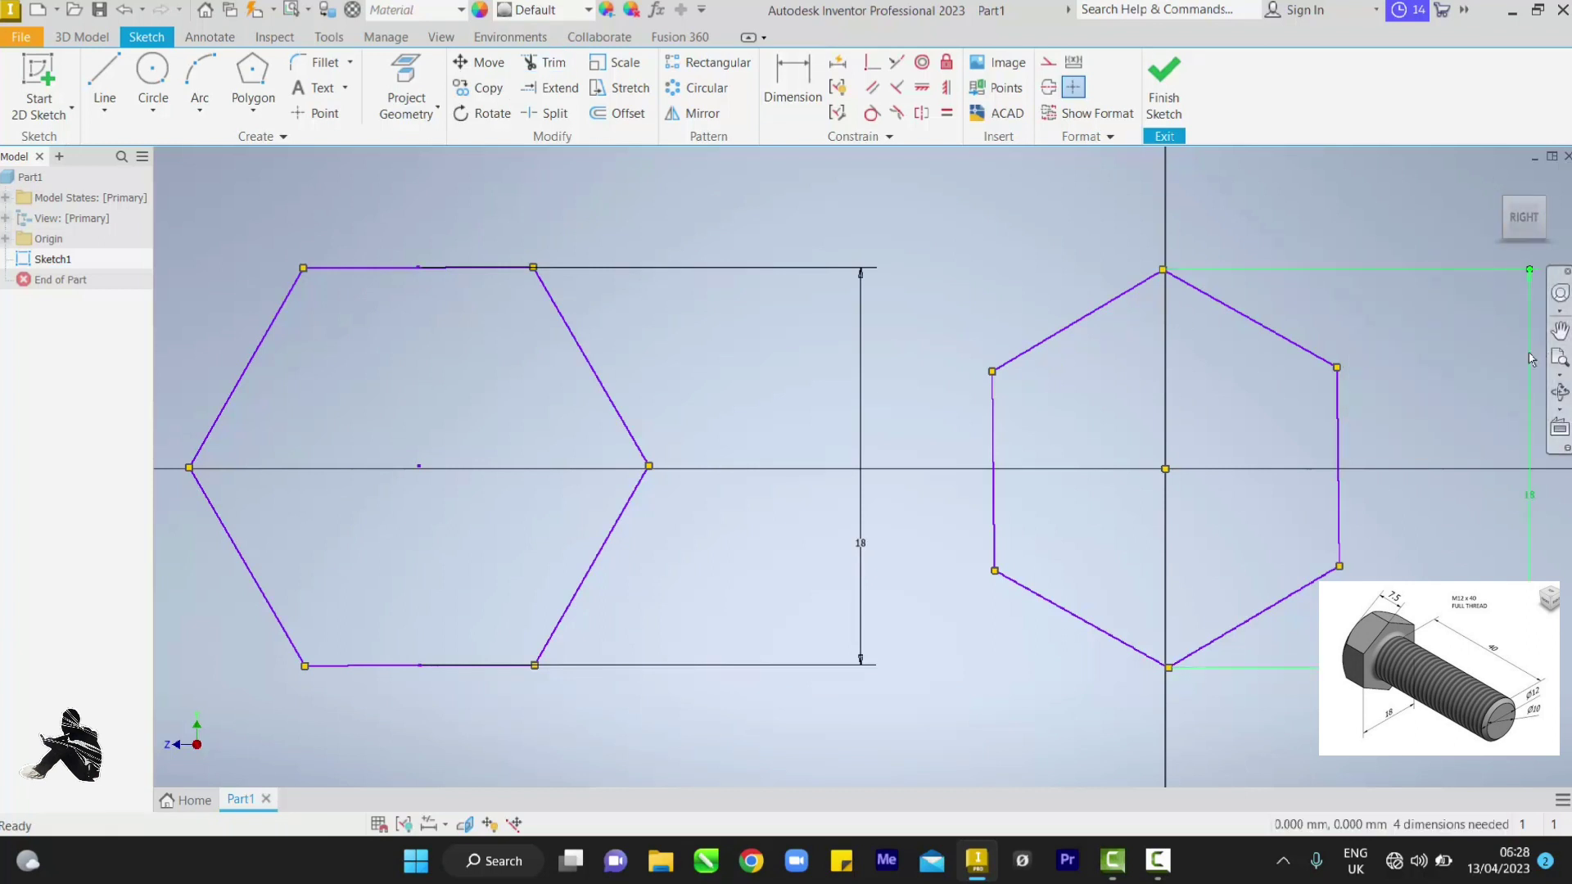
{"action": "right_click", "coordinate": [1531, 358]}
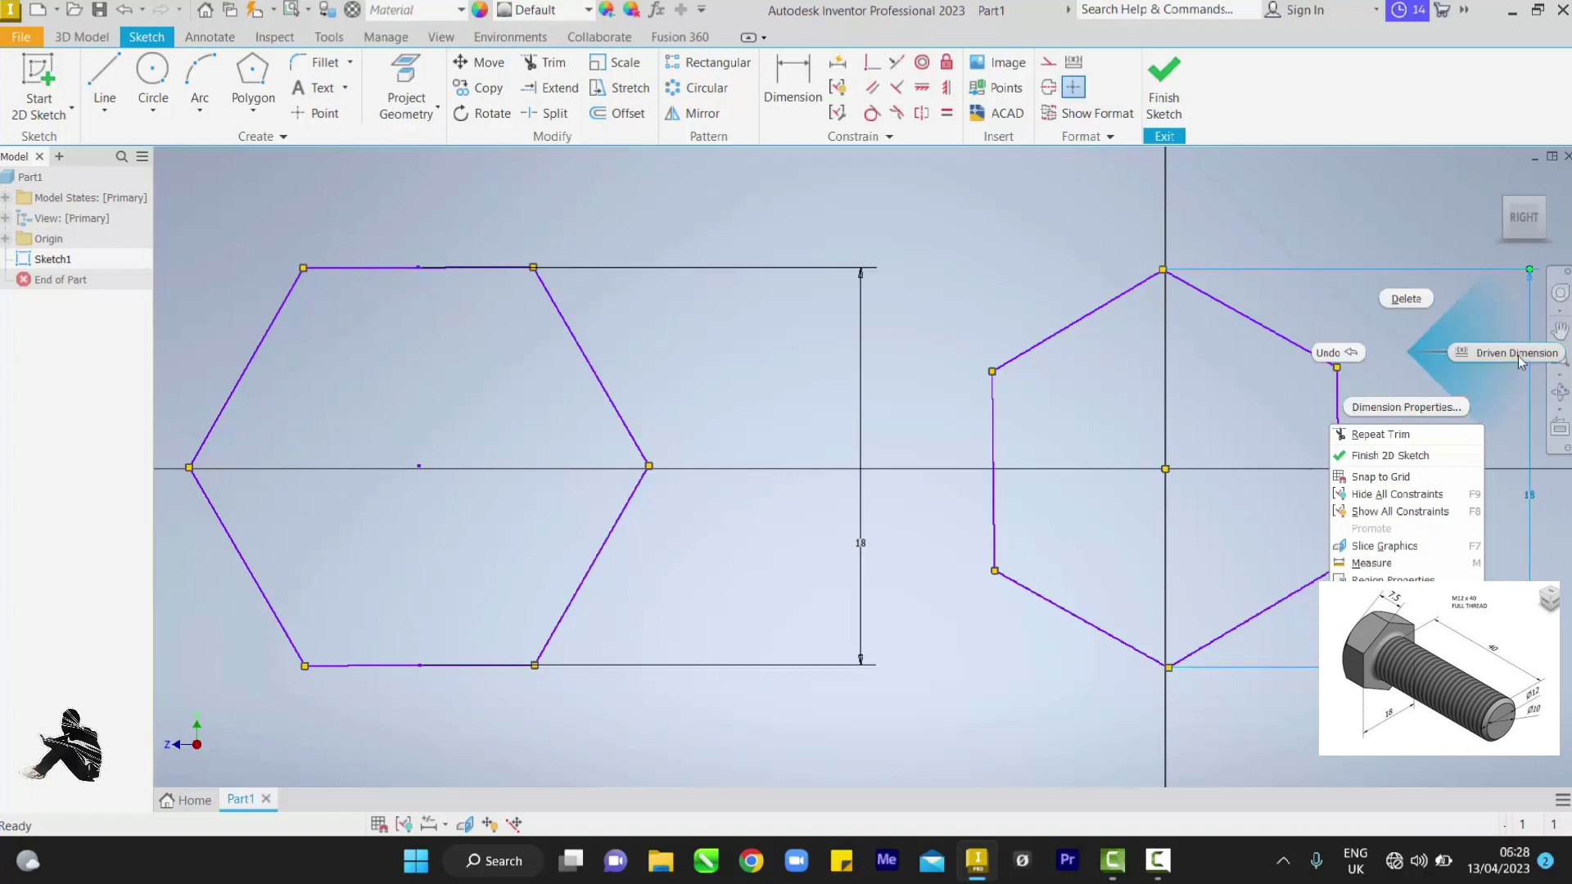
{"action": "left_click", "coordinate": [1389, 279]}
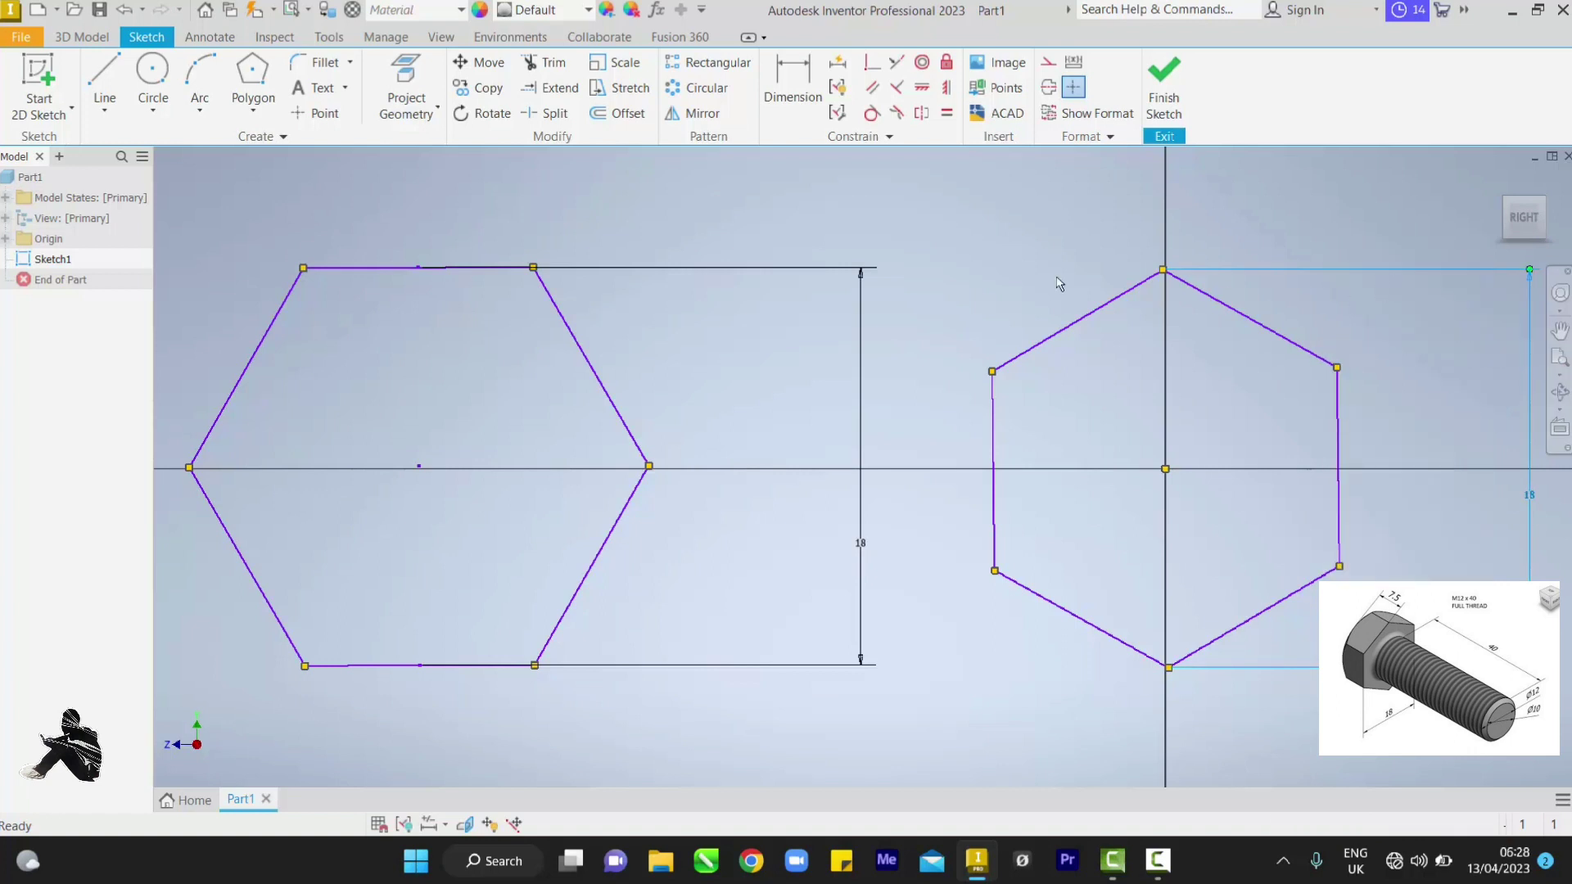
Trim away all six sides of the hexagon centred on the origin.
{"action": "left_click", "coordinate": [551, 63]}
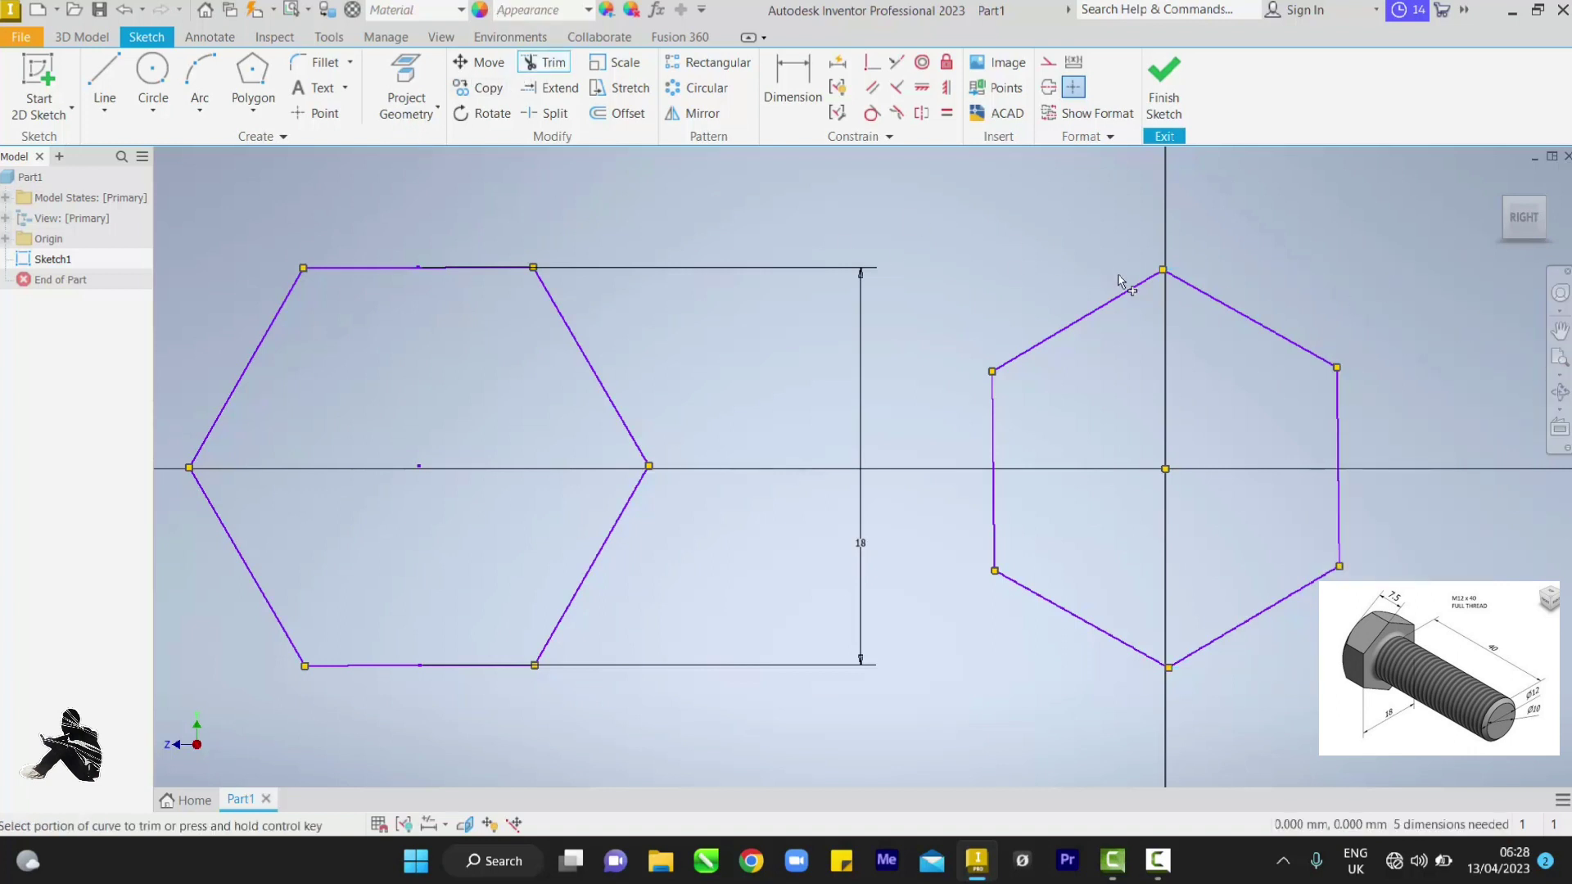
{"action": "left_click", "coordinate": [1119, 306]}
{"action": "left_click", "coordinate": [1219, 303]}
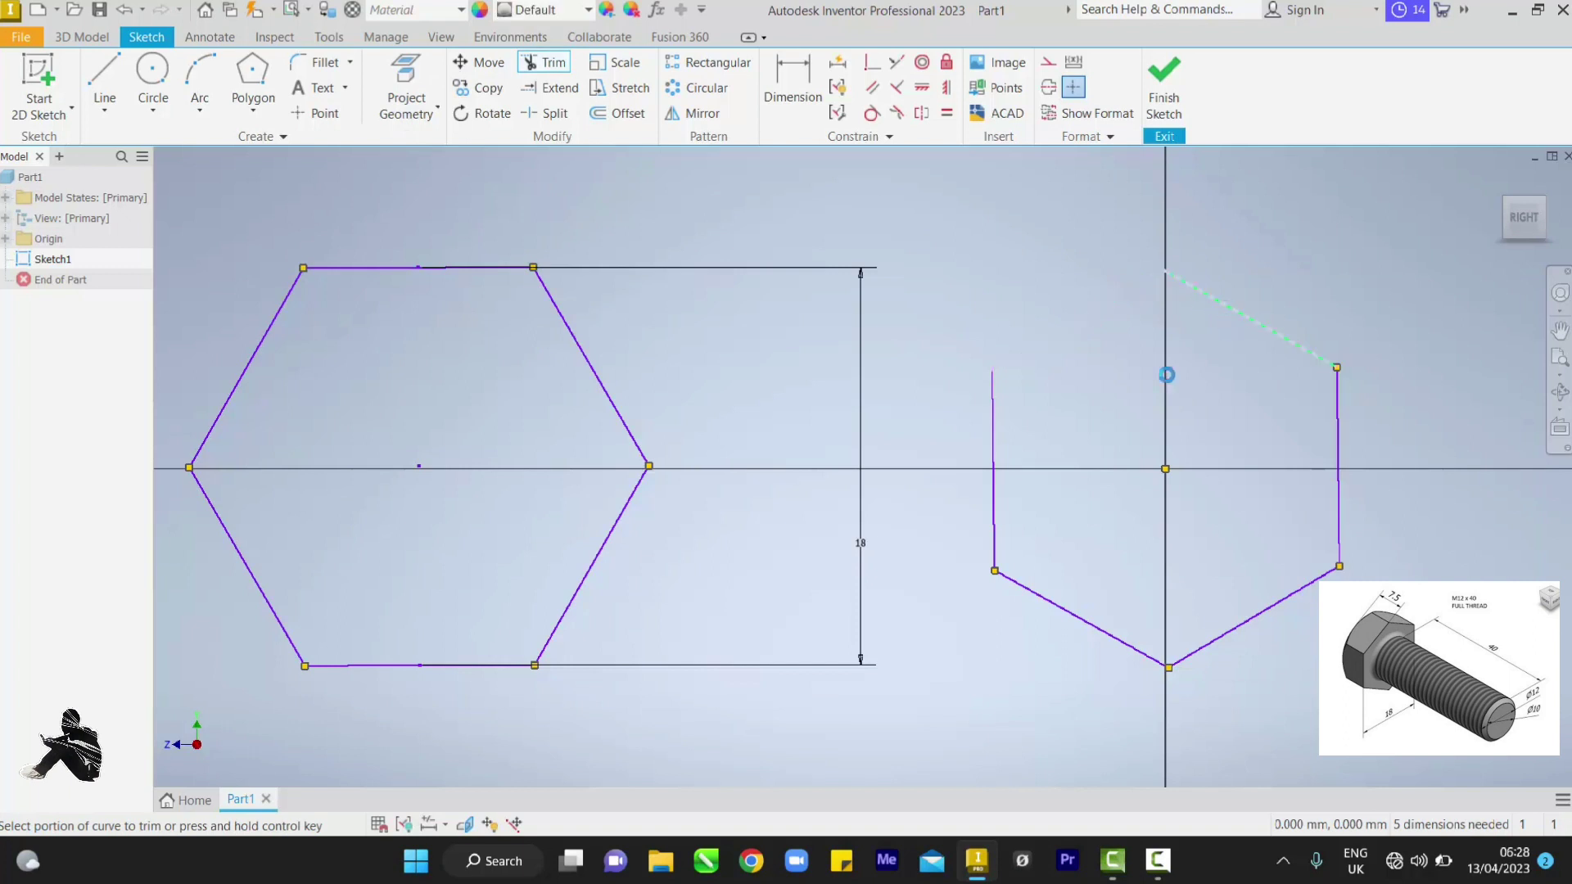
{"action": "left_click", "coordinate": [1001, 447]}
{"action": "left_click", "coordinate": [1068, 610]}
{"action": "left_click", "coordinate": [1236, 629]}
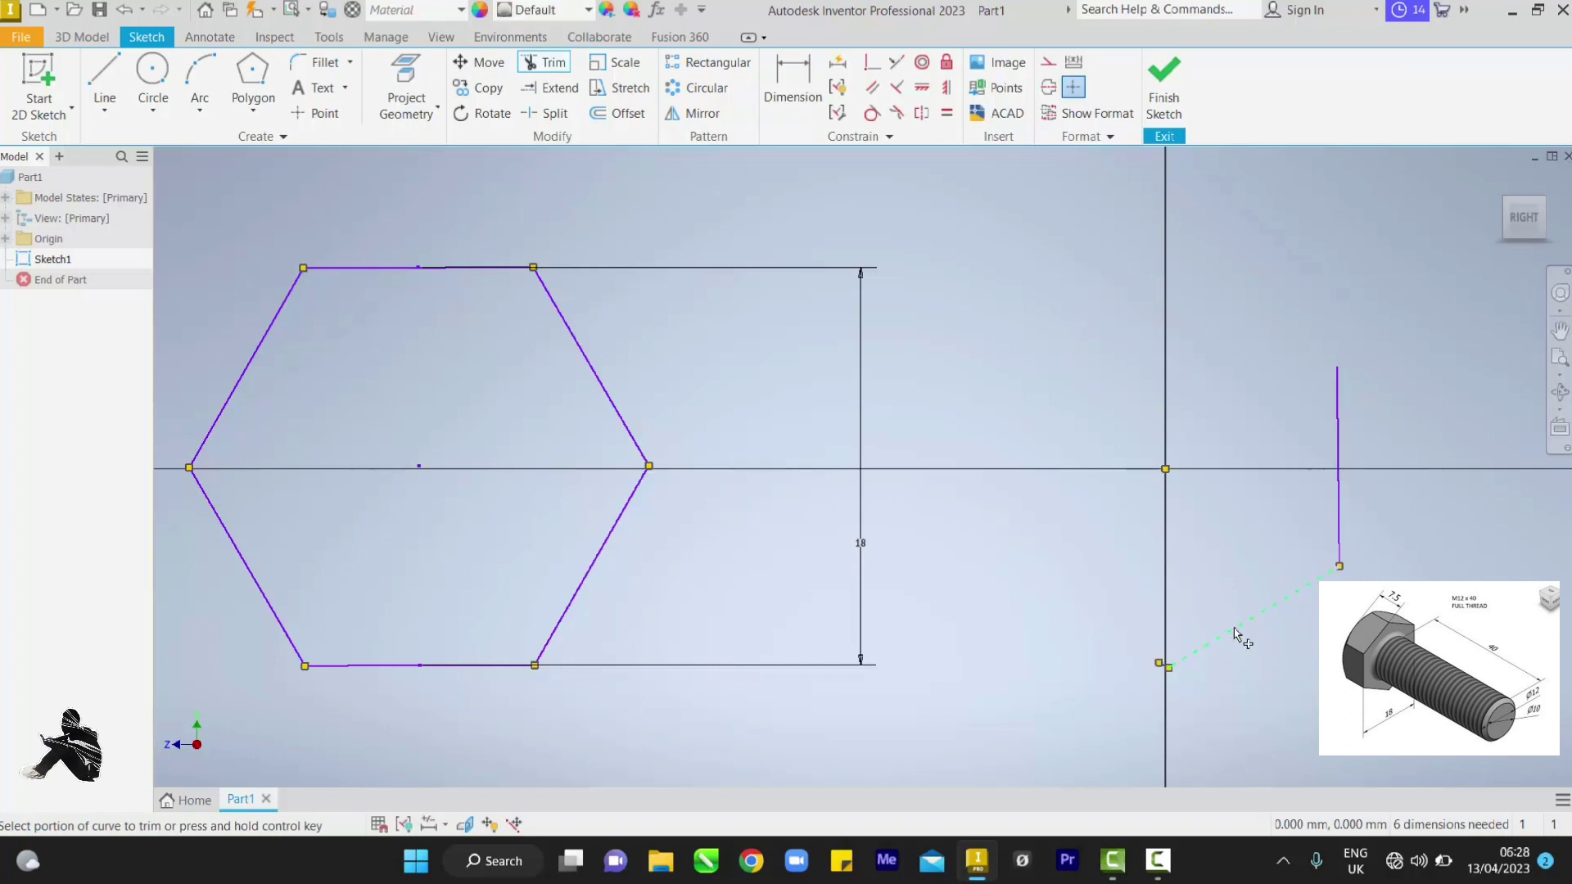
{"action": "left_click", "coordinate": [1338, 510]}
{"action": "left_click", "coordinate": [1170, 662]}
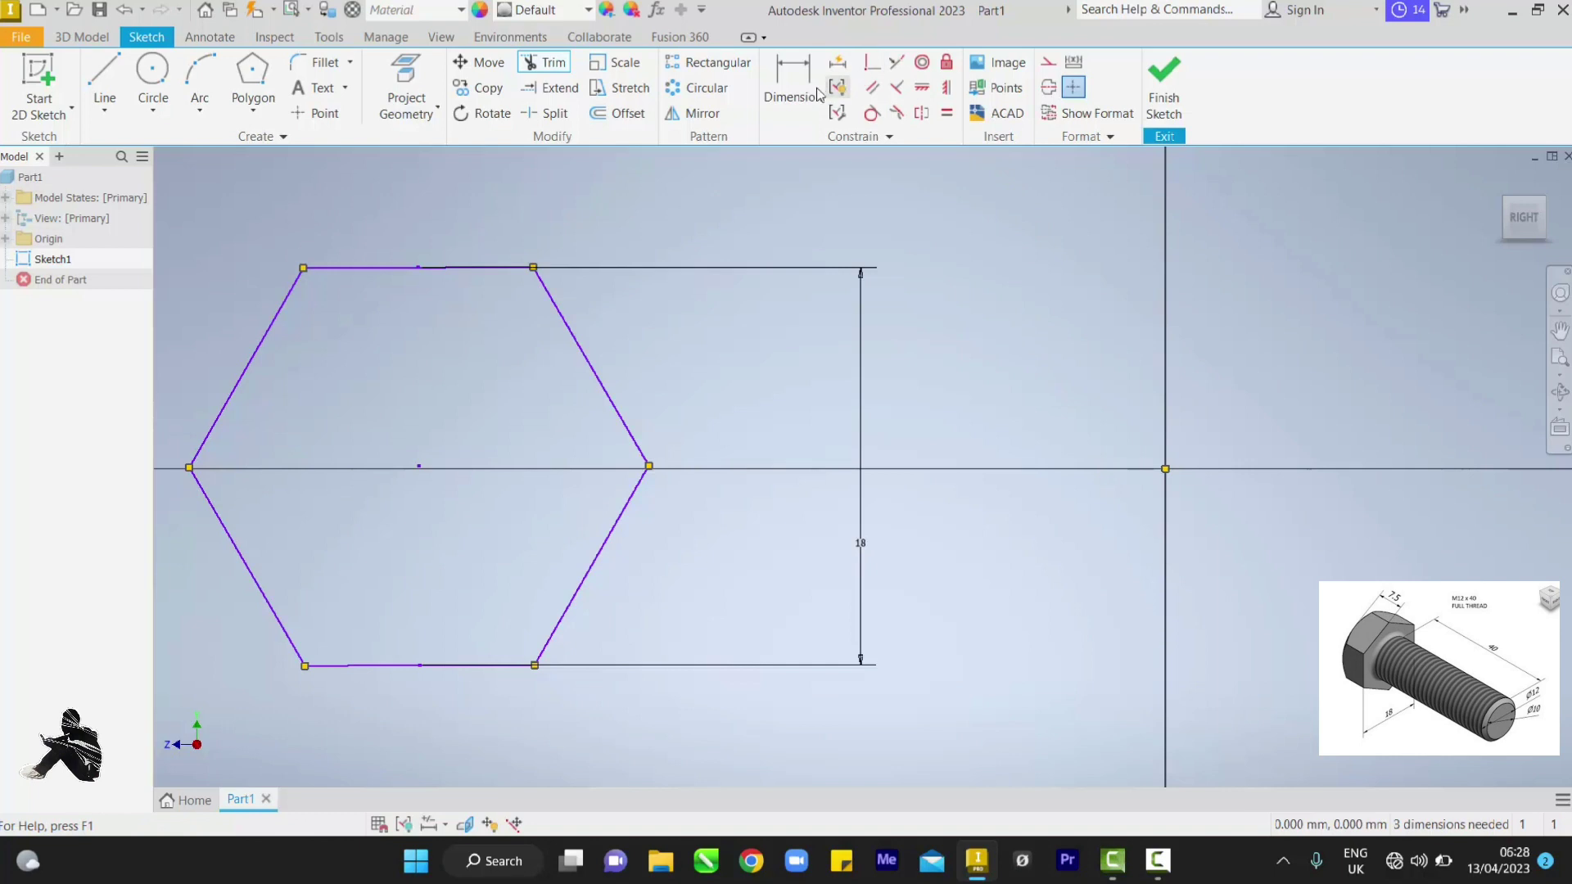
Apply a coincident constraint between the remaining hexagon's centre point and the sketch origin.
{"action": "left_click", "coordinate": [870, 65]}
{"action": "left_click", "coordinate": [416, 471]}
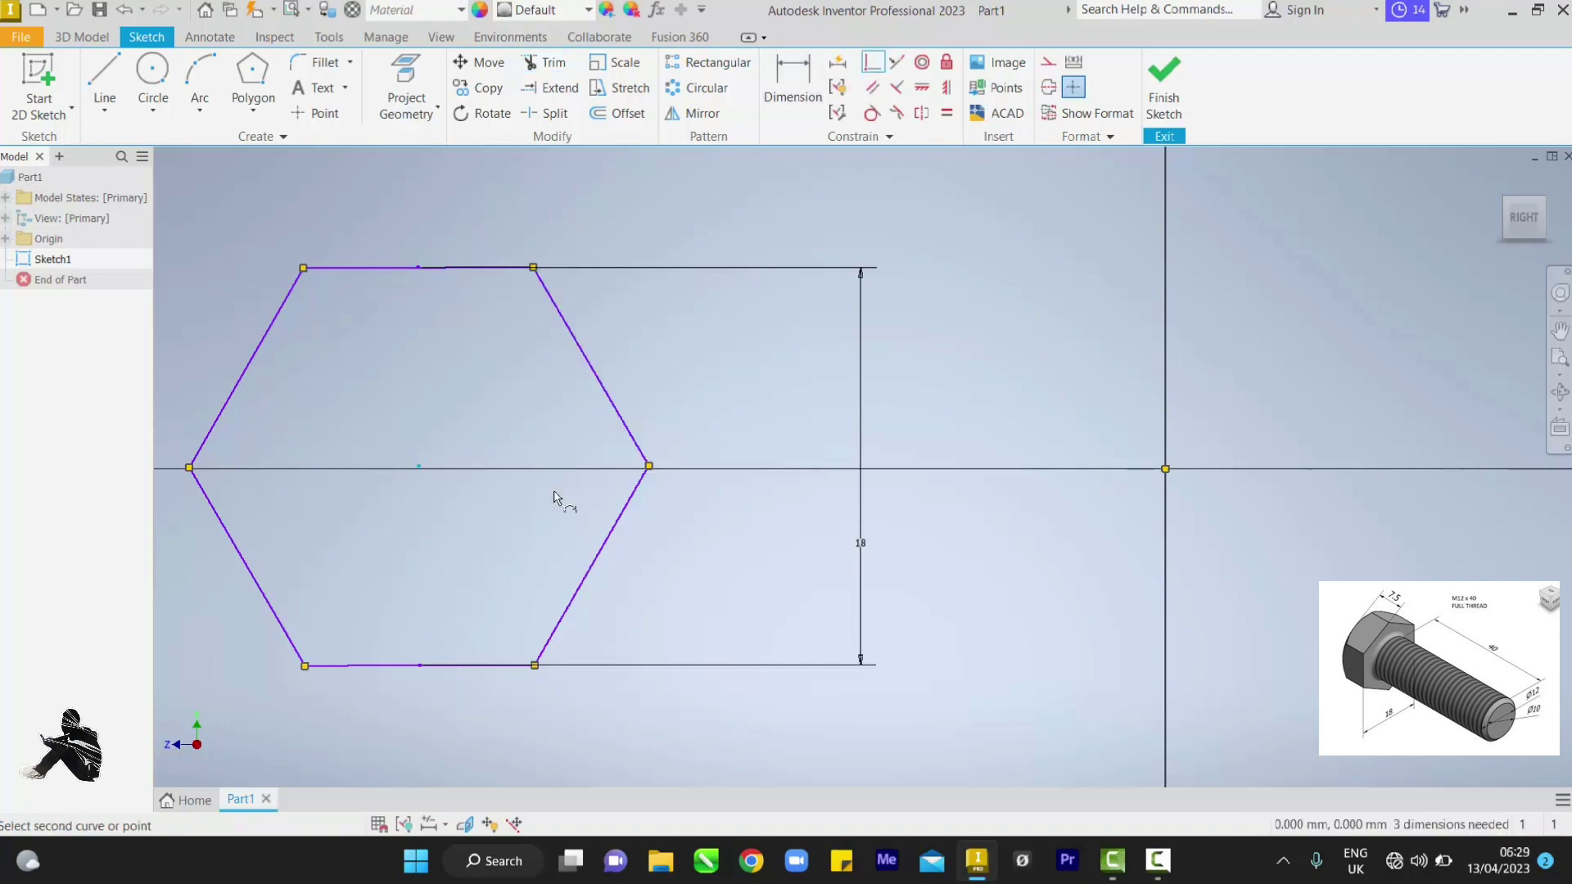
{"action": "left_click", "coordinate": [1165, 469]}
{"action": "scroll", "coordinate": [1228, 503], "scroll_direction": "down", "scroll_amount": 2}
{"action": "key", "text": "Escape"}
{"action": "left_click", "coordinate": [1559, 358]}
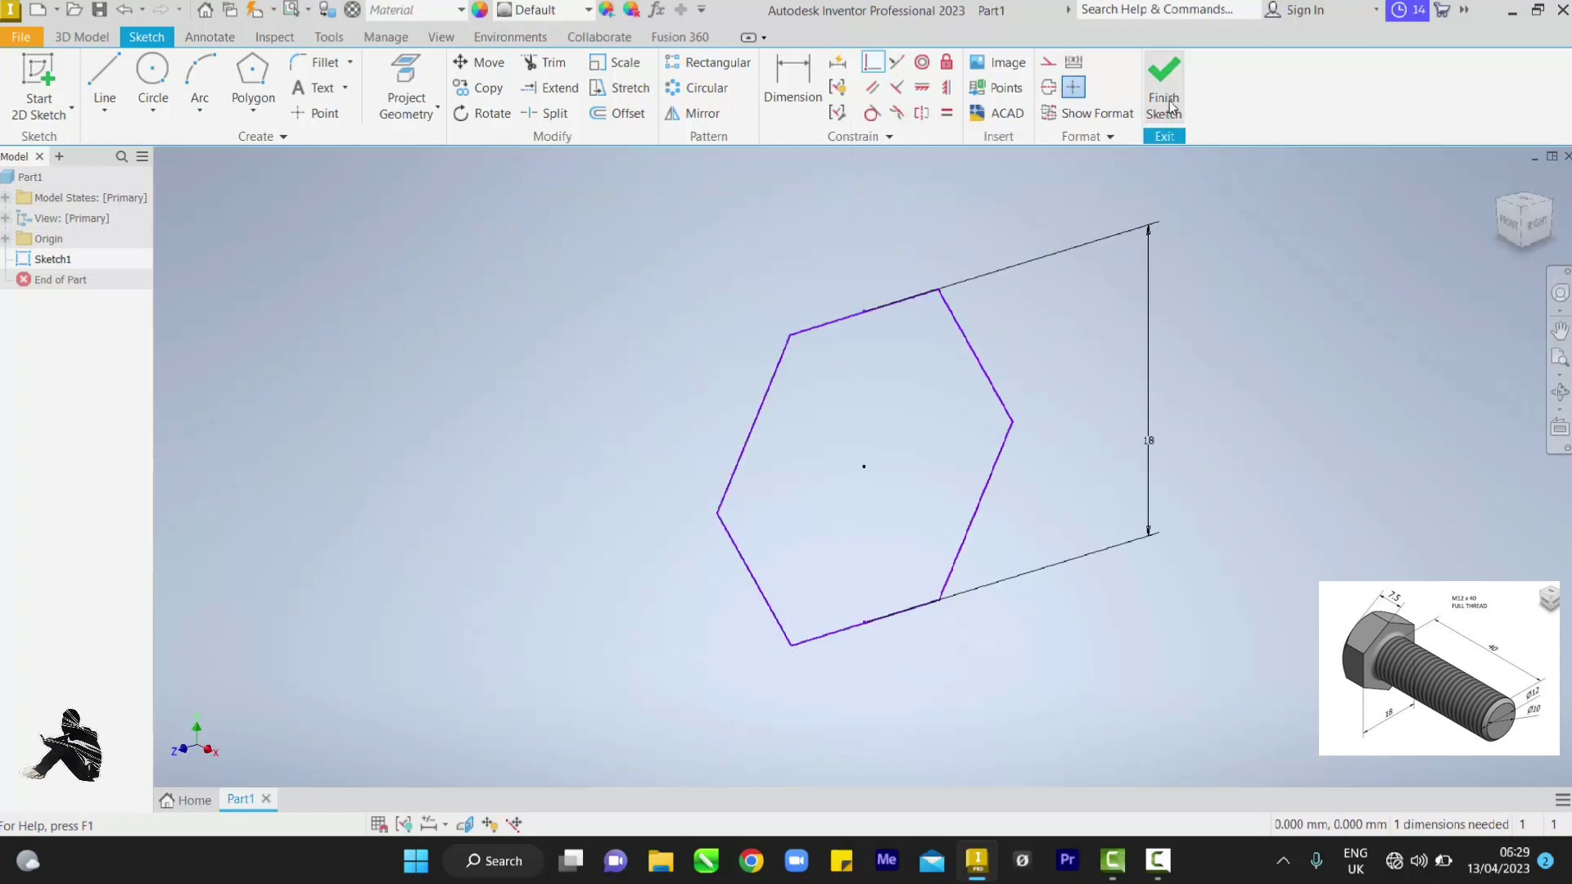
Finish the sketch and extrude the hexagon profile 7.5 mm to form the bolt head.
{"action": "left_click", "coordinate": [1171, 106]}
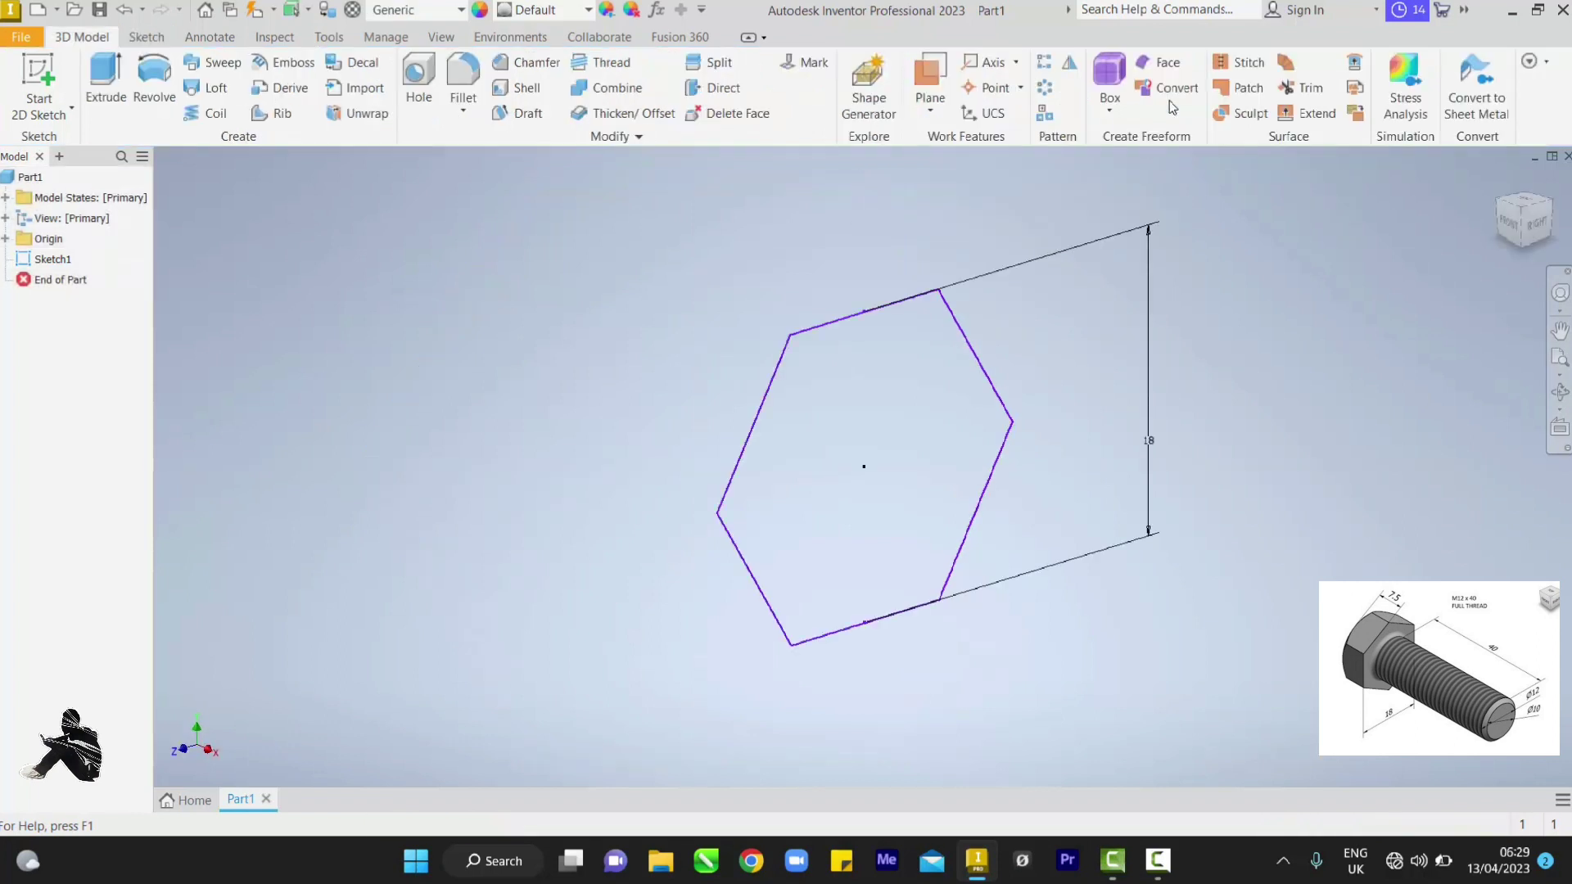
{"action": "left_click", "coordinate": [113, 91]}
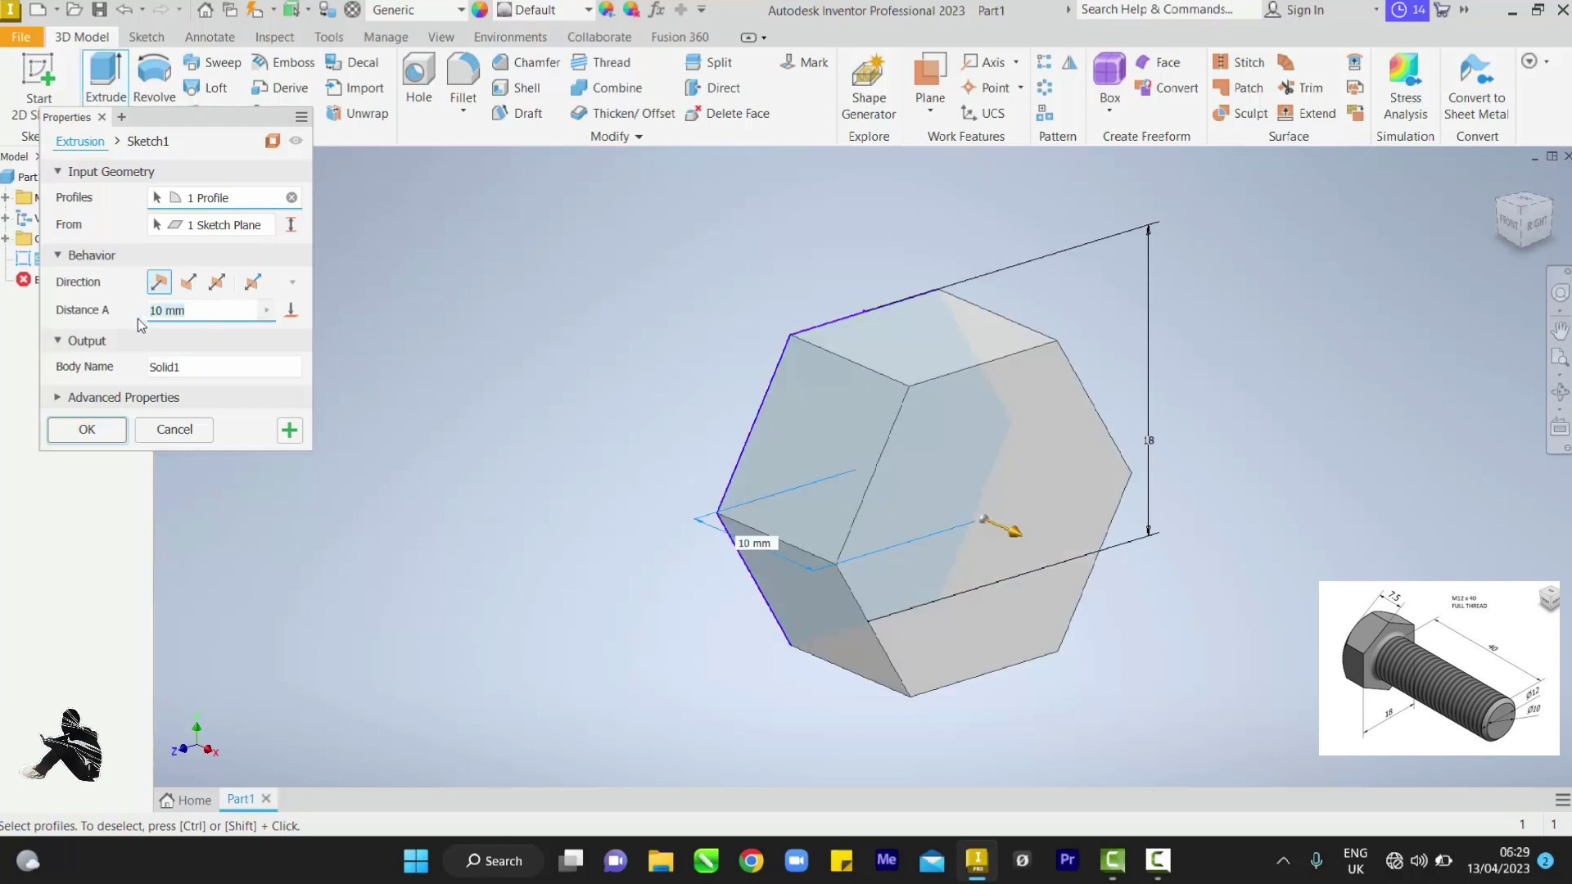
{"action": "type", "text": "7.5"}
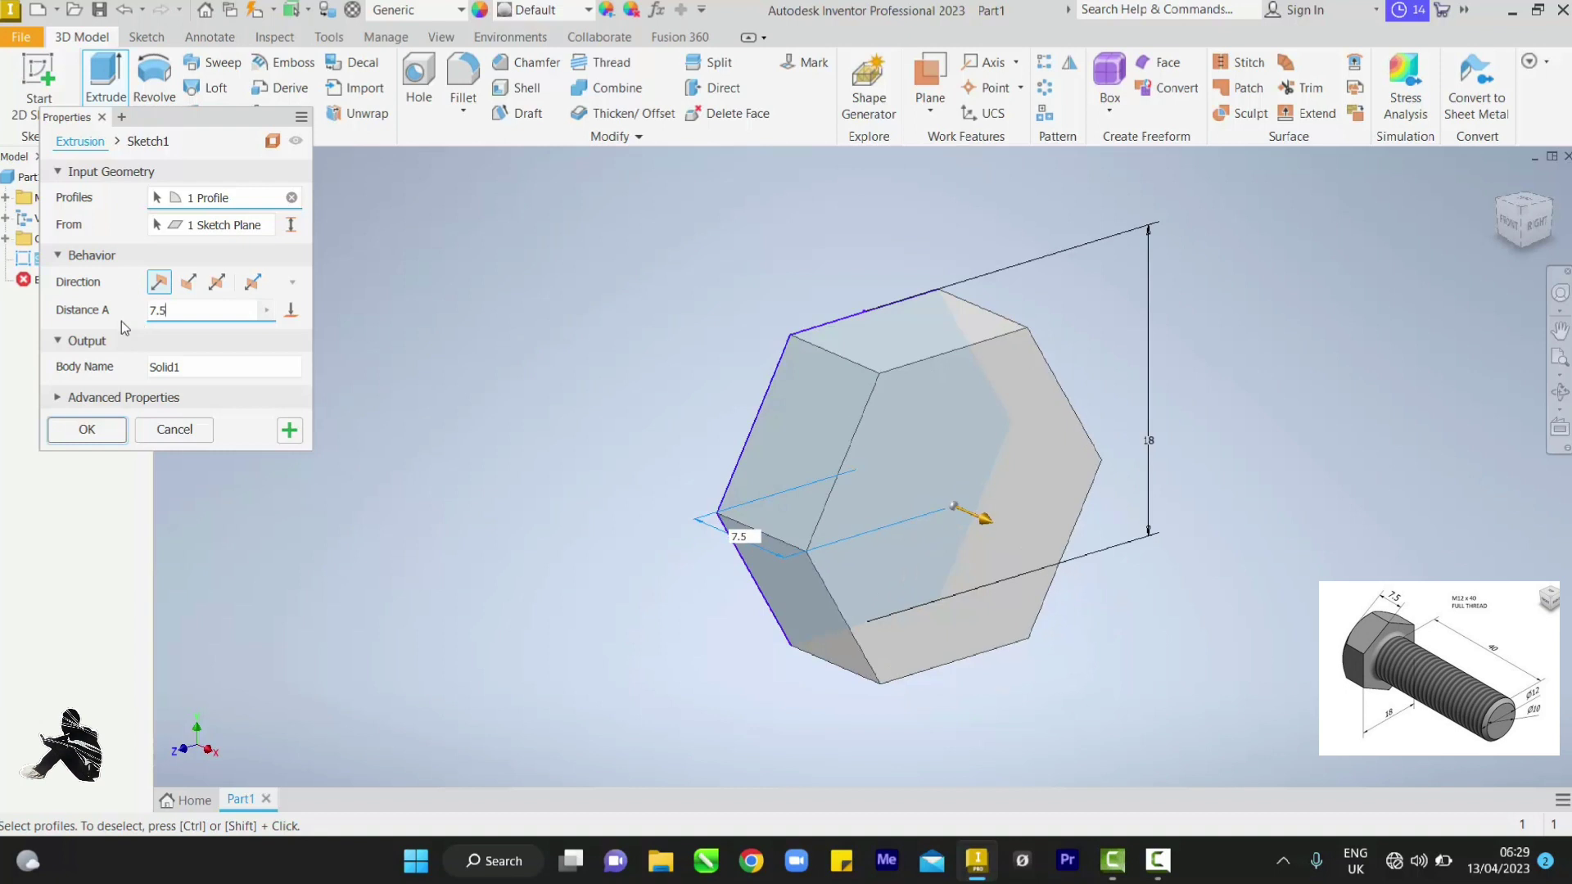
{"action": "left_click", "coordinate": [100, 436]}
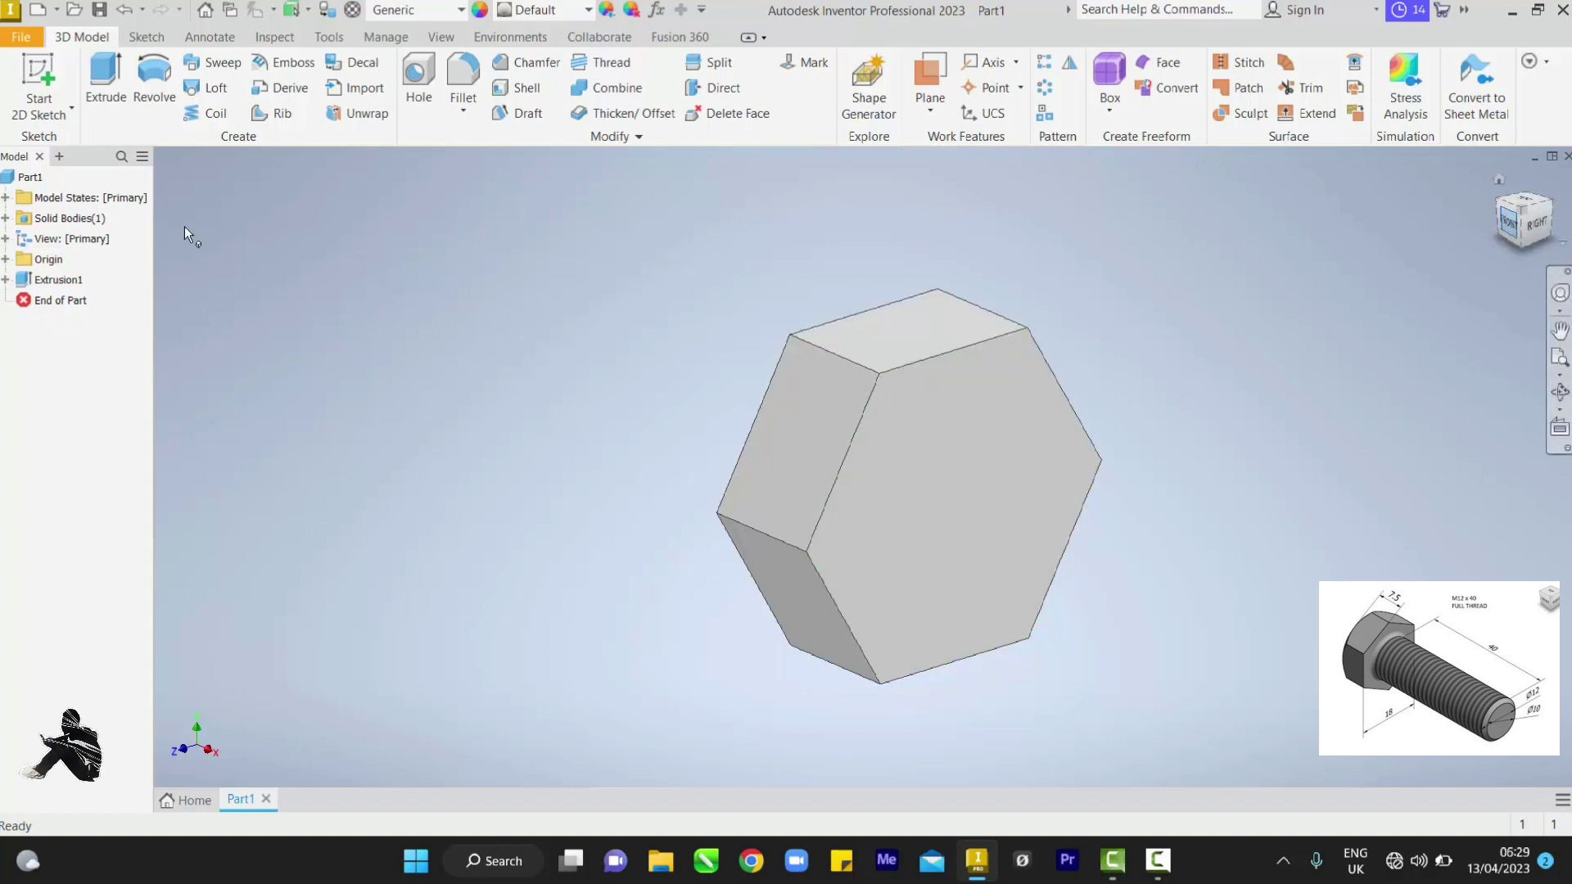
{"action": "left_click", "coordinate": [1496, 220]}
{"action": "middle_click_drag", "start_coordinate": [908, 484], "coordinate": [908, 485], "text": "shift"}
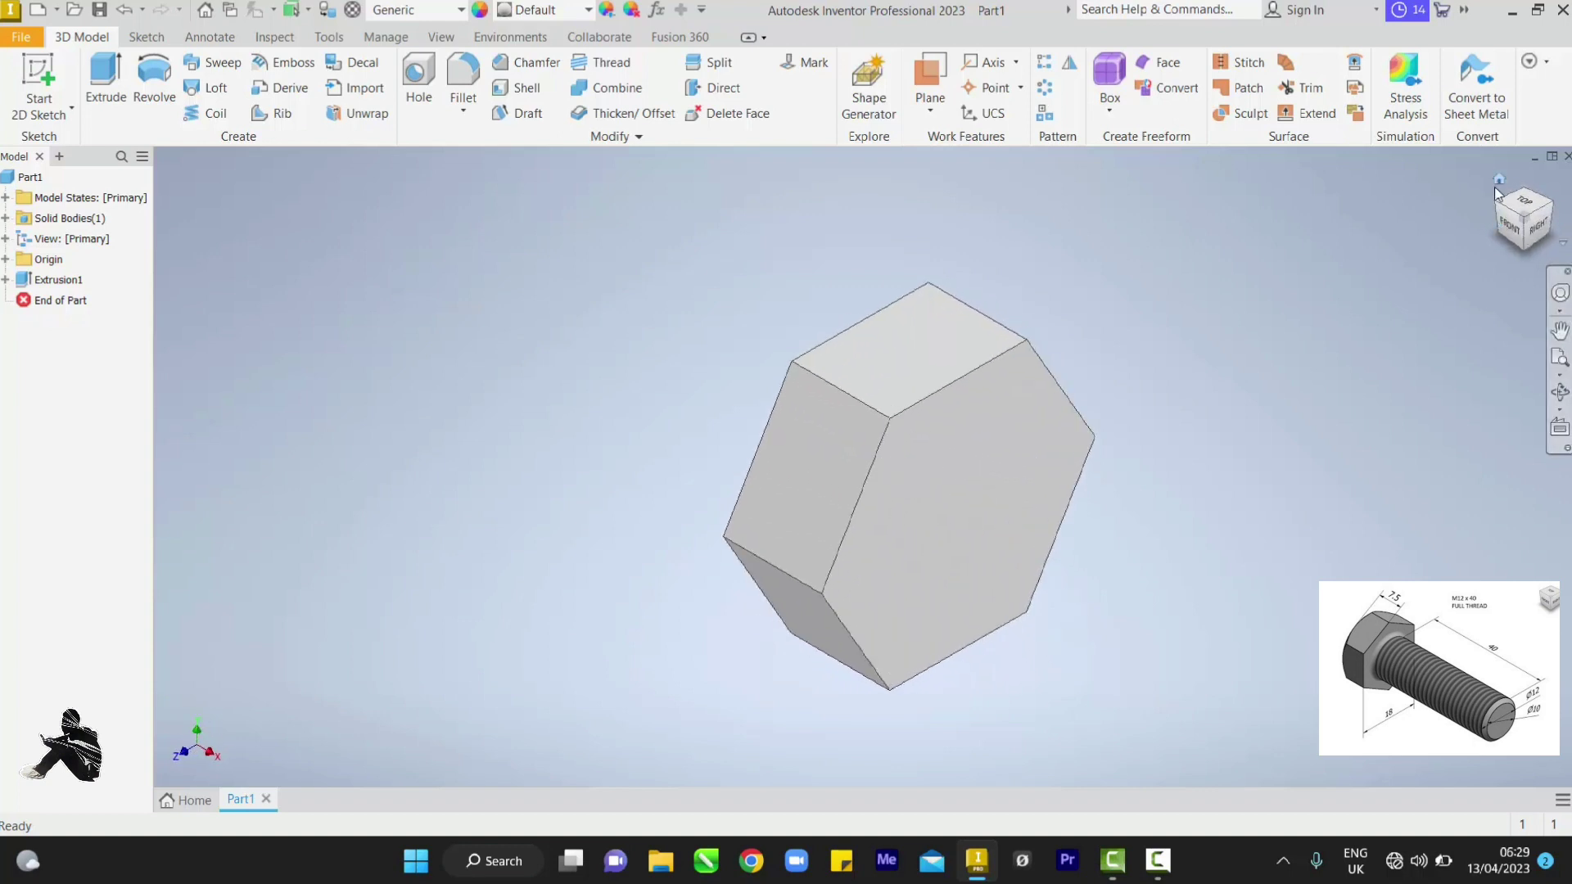
Sketch an 18 mm diameter circle centred on the origin on the hexagonal head's front face and finish the sketch.
{"action": "left_click", "coordinate": [1496, 188]}
{"action": "left_click", "coordinate": [43, 84]}
{"action": "left_click", "coordinate": [968, 526]}
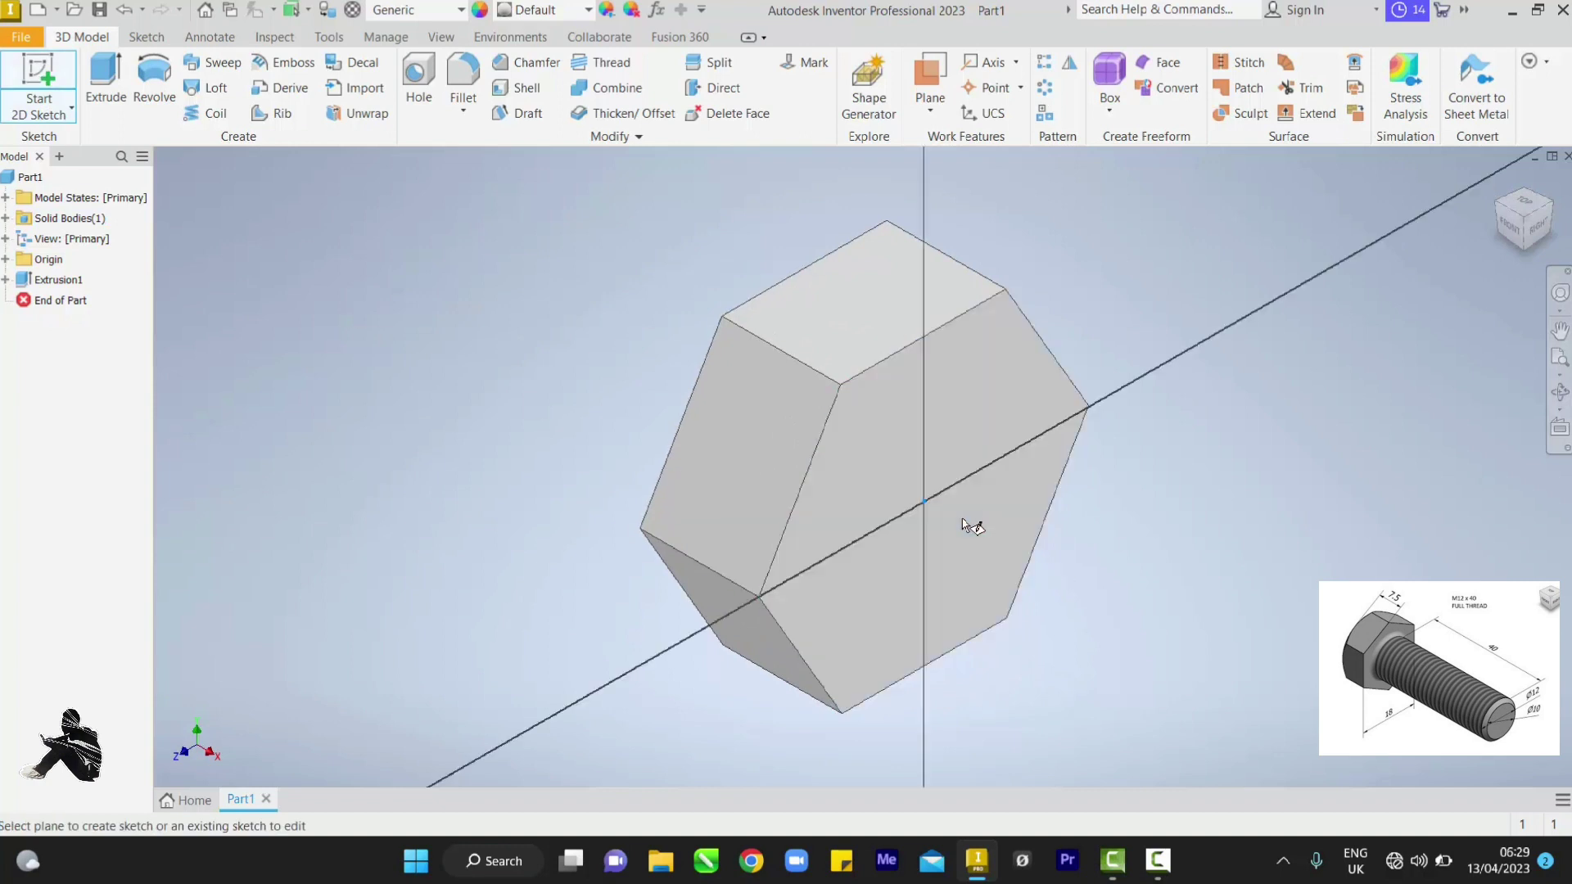
{"action": "left_click", "coordinate": [148, 71]}
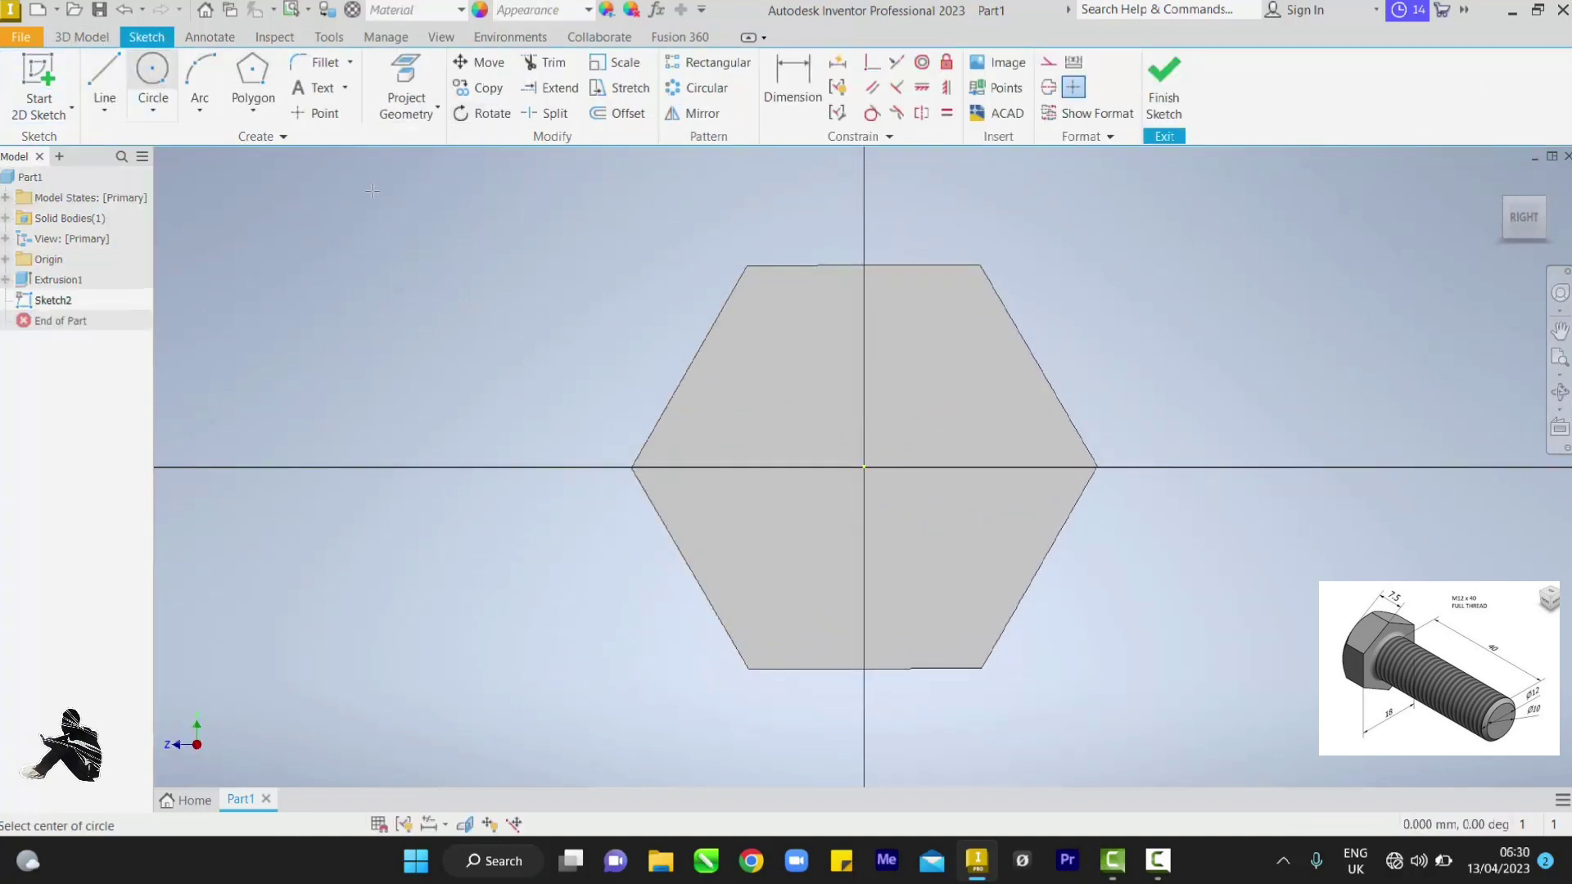
{"action": "left_click", "coordinate": [865, 466]}
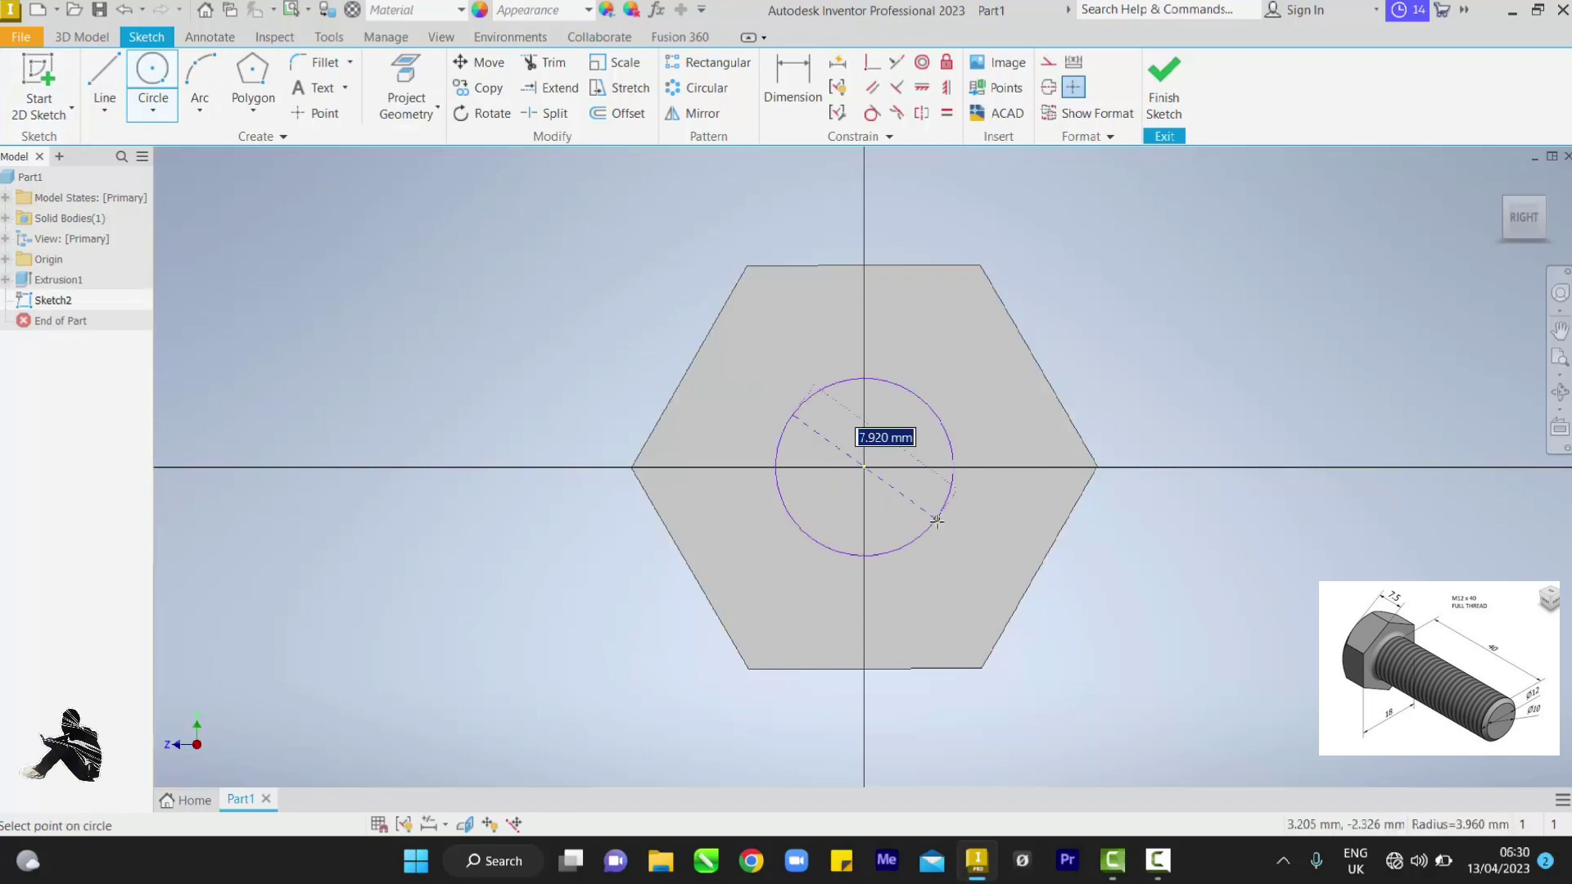
{"action": "type", "text": "18"}
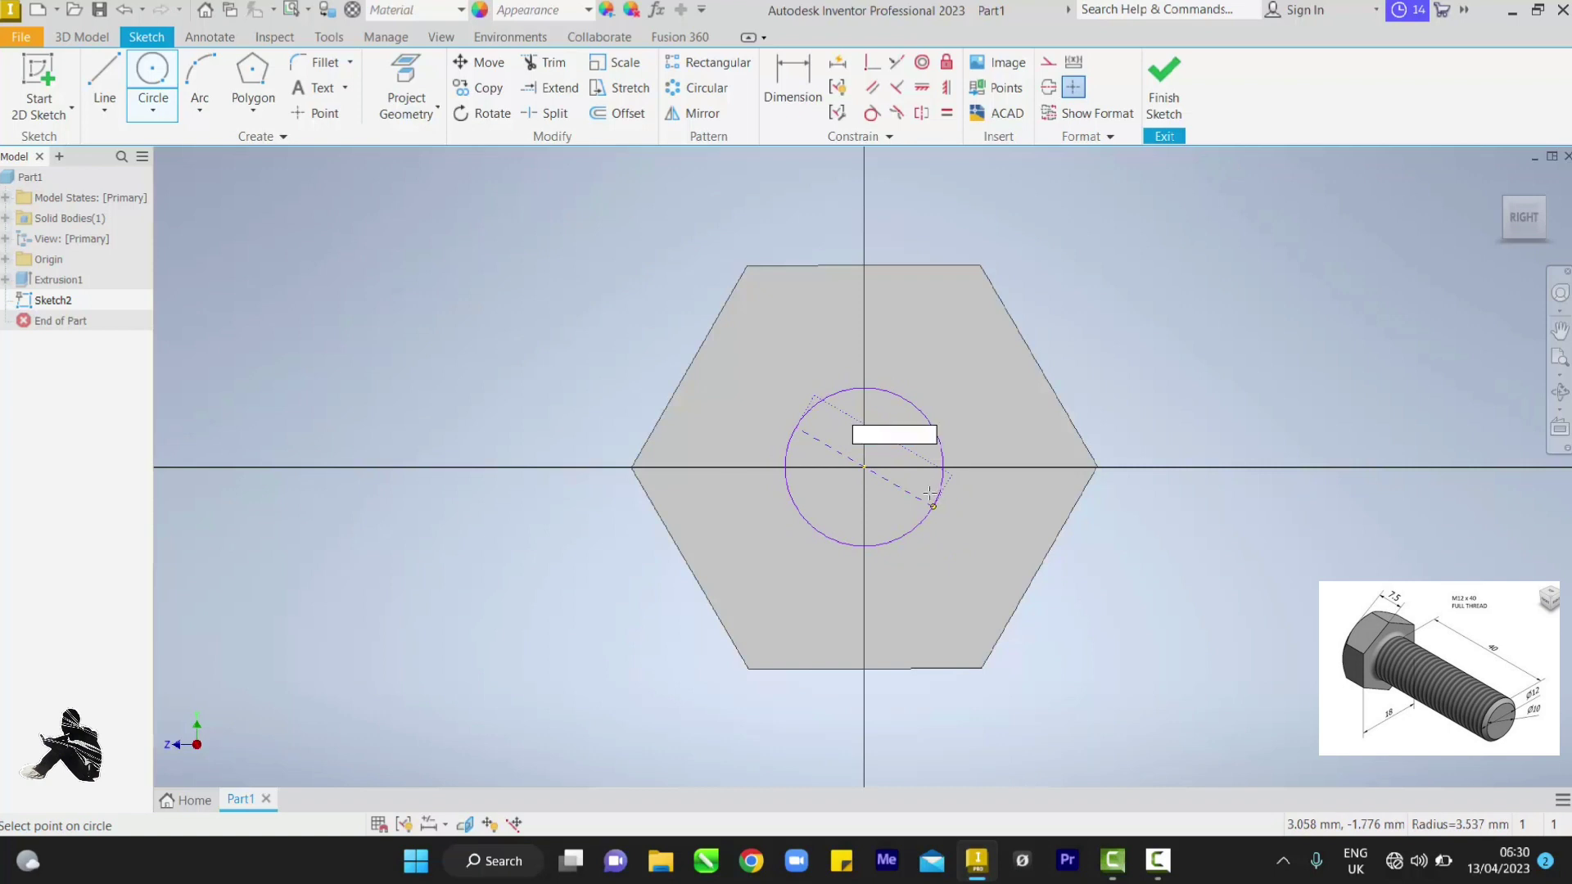
{"action": "key", "text": "Return"}
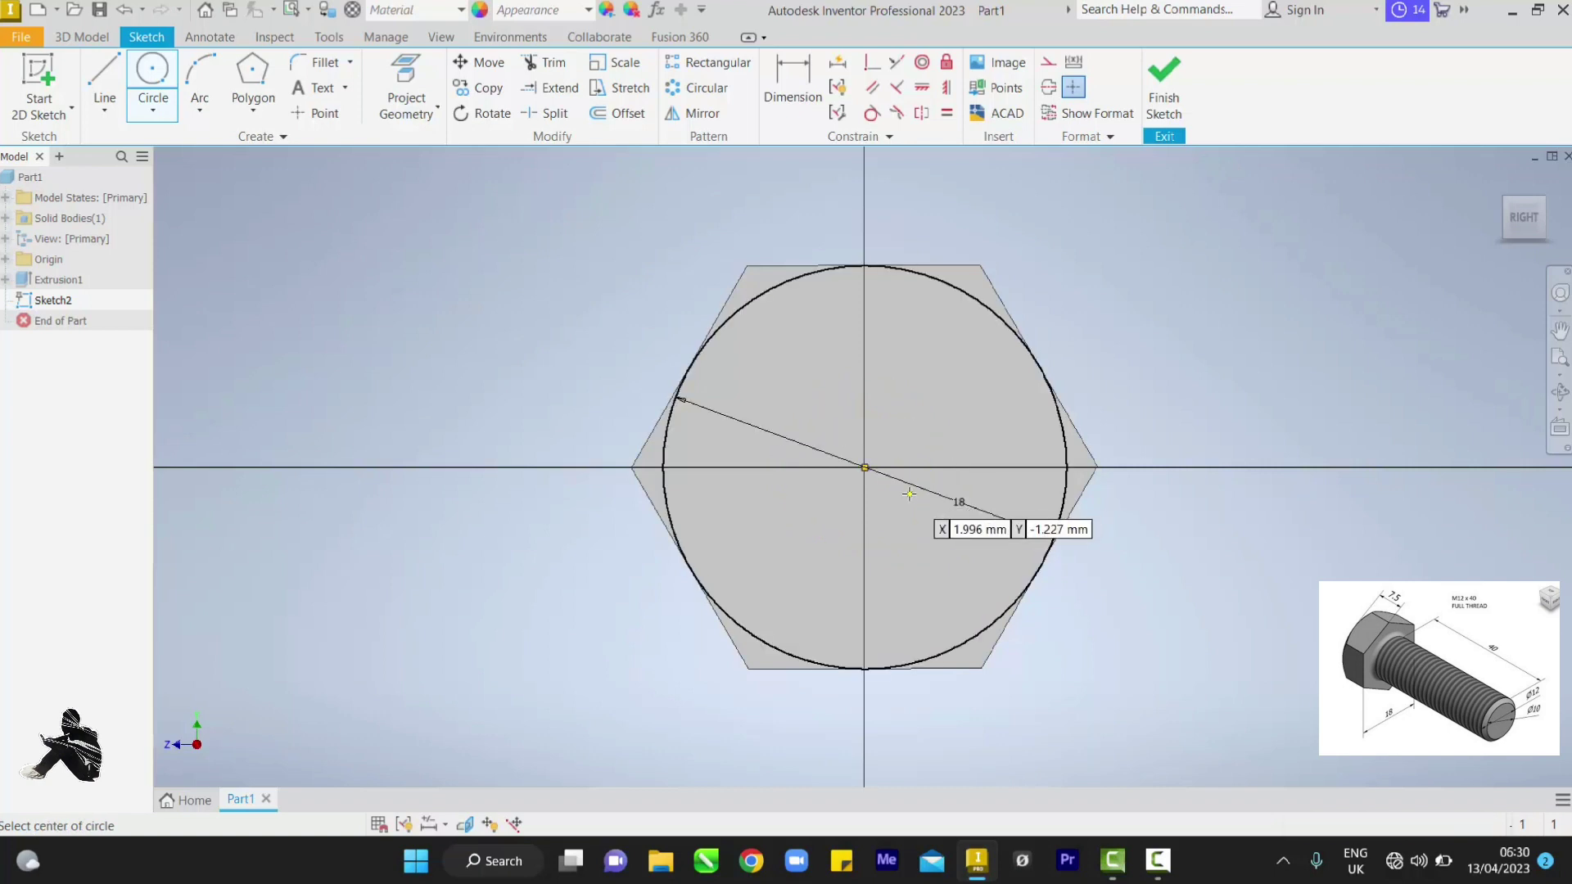
{"action": "right_click", "coordinate": [363, 305]}
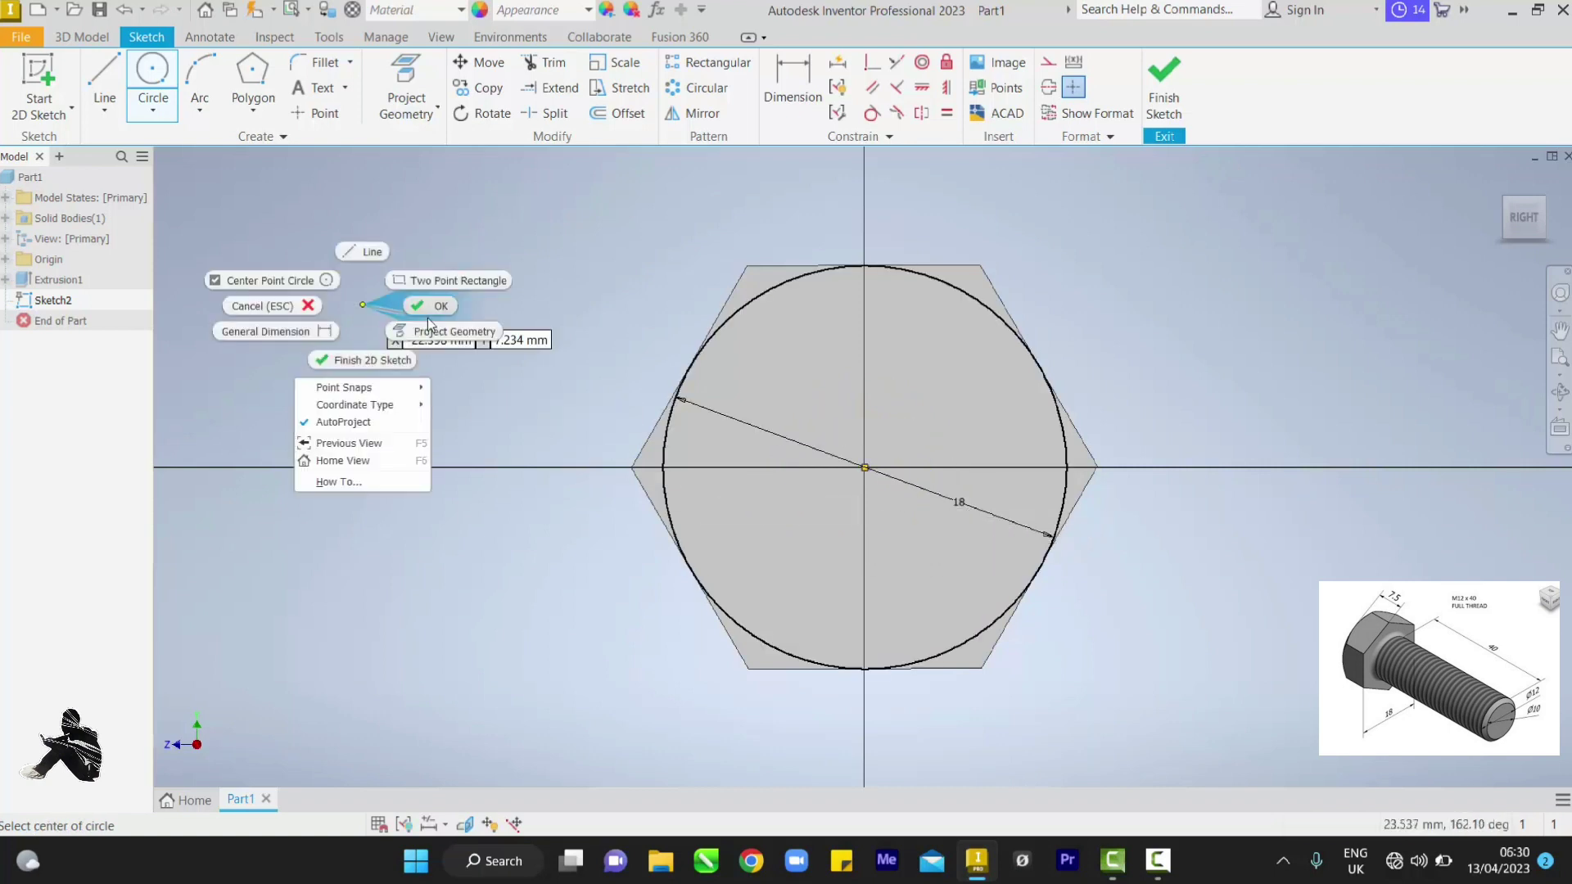
{"action": "left_click", "coordinate": [427, 321]}
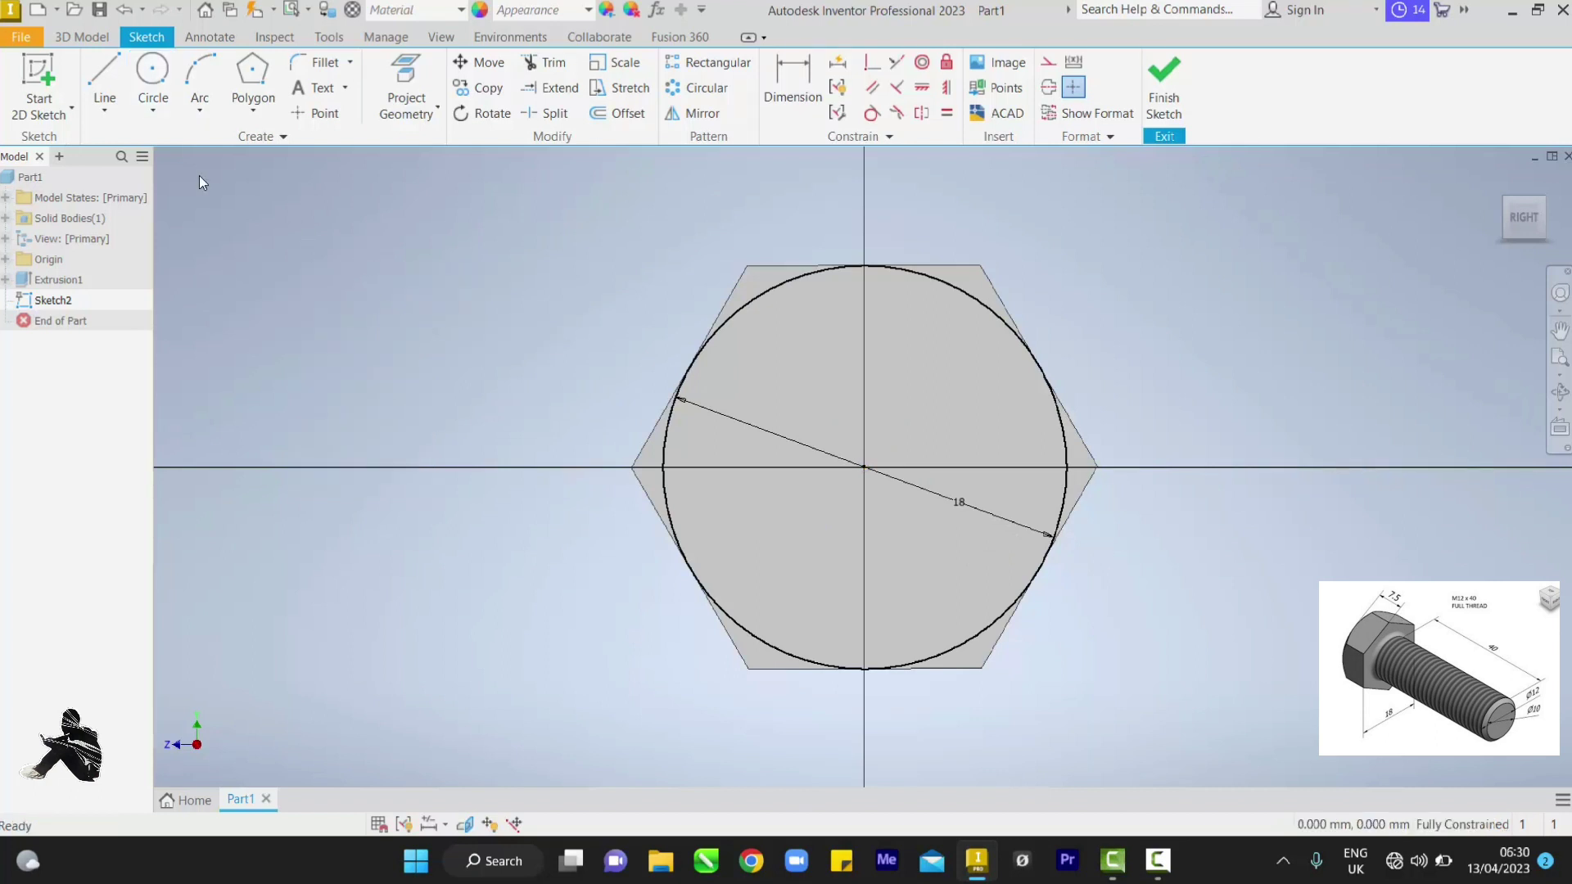
{"action": "left_click", "coordinate": [1157, 97]}
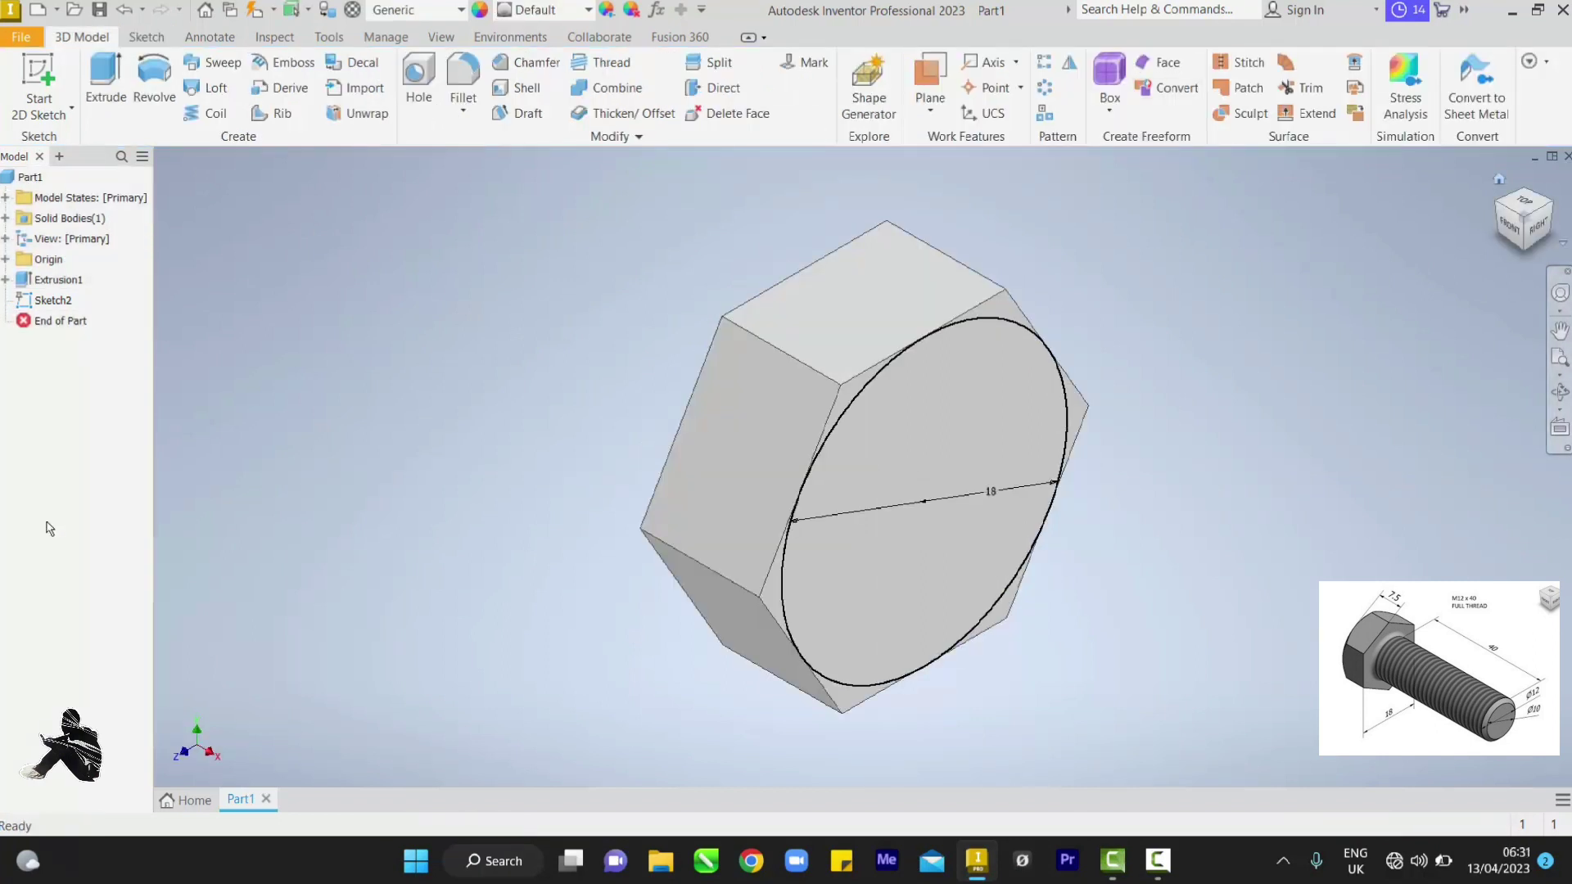
Extrude the 18 mm circle back through the whole head as an Intersect operation with a 45° taper.
{"action": "key", "text": "e"}
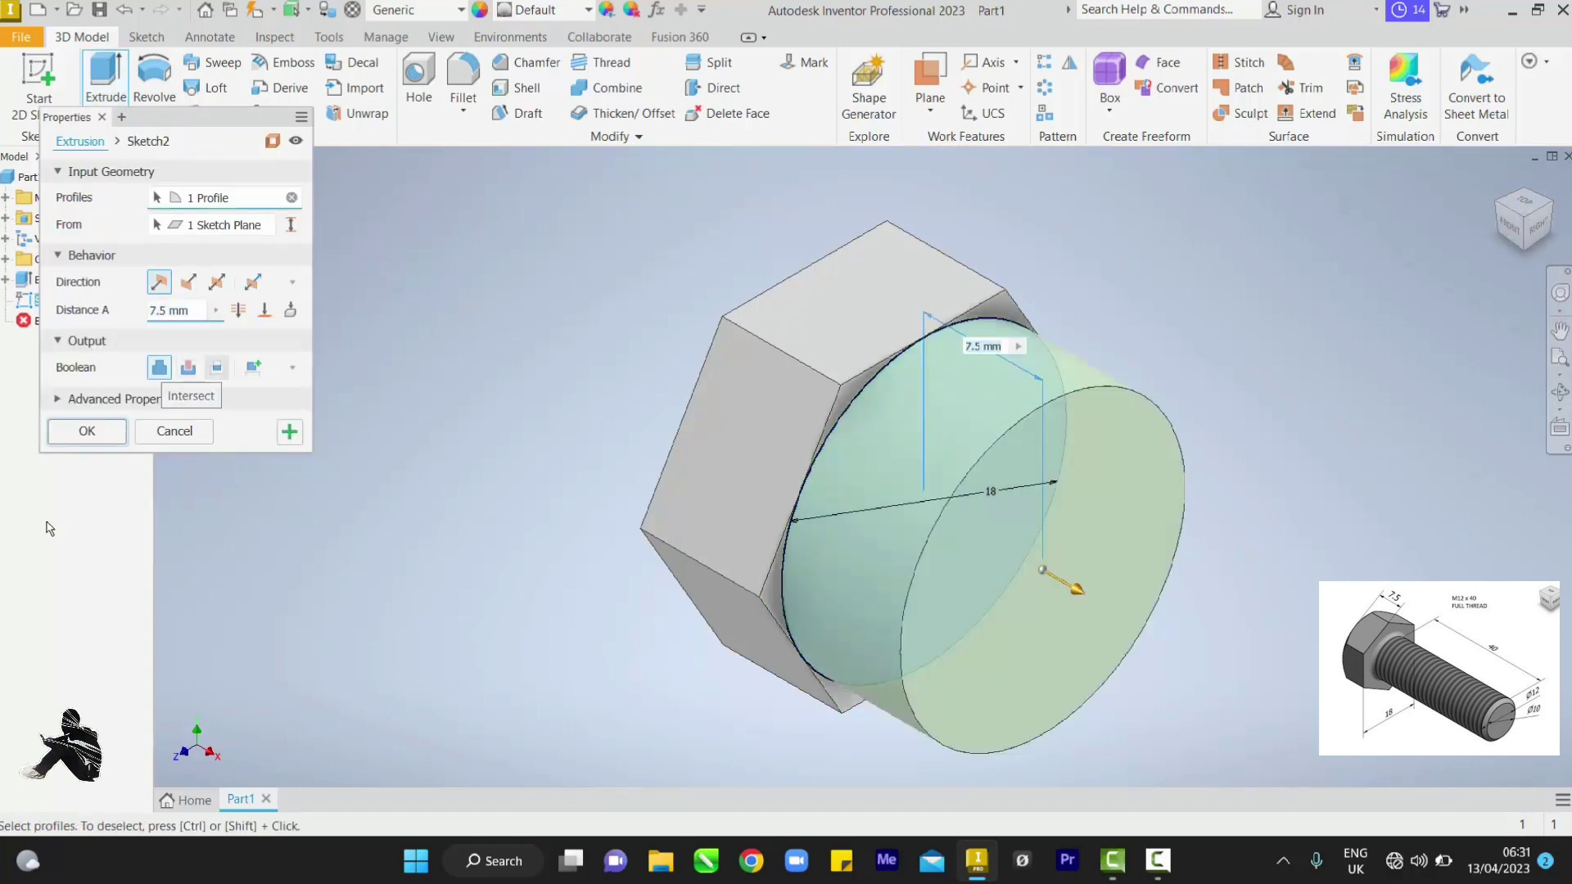
{"action": "left_click", "coordinate": [217, 367]}
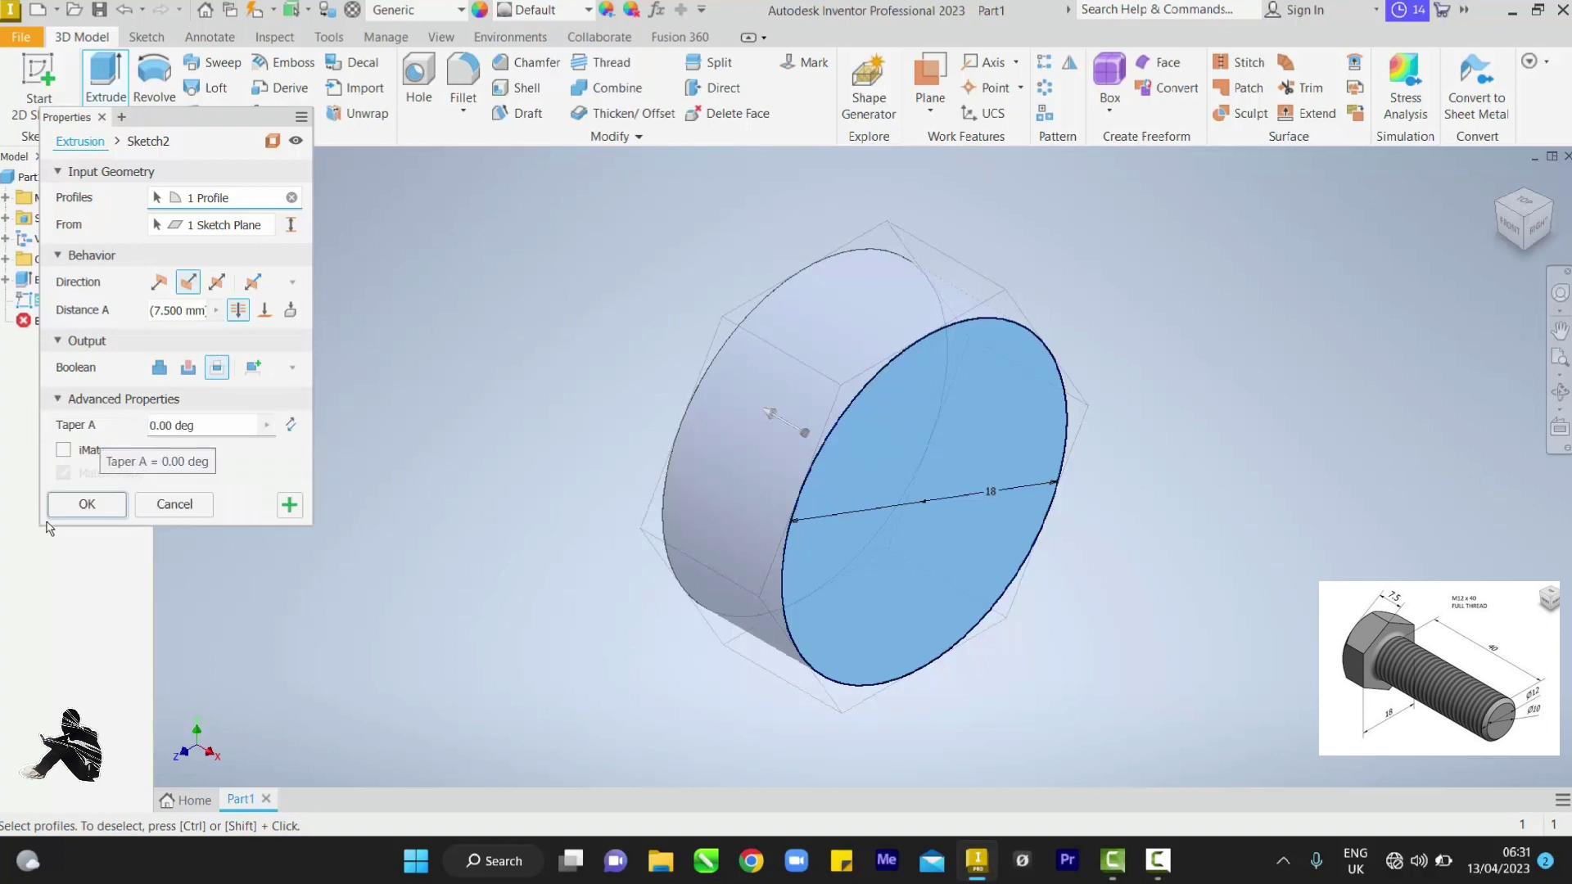
{"action": "key", "text": "Tab"}
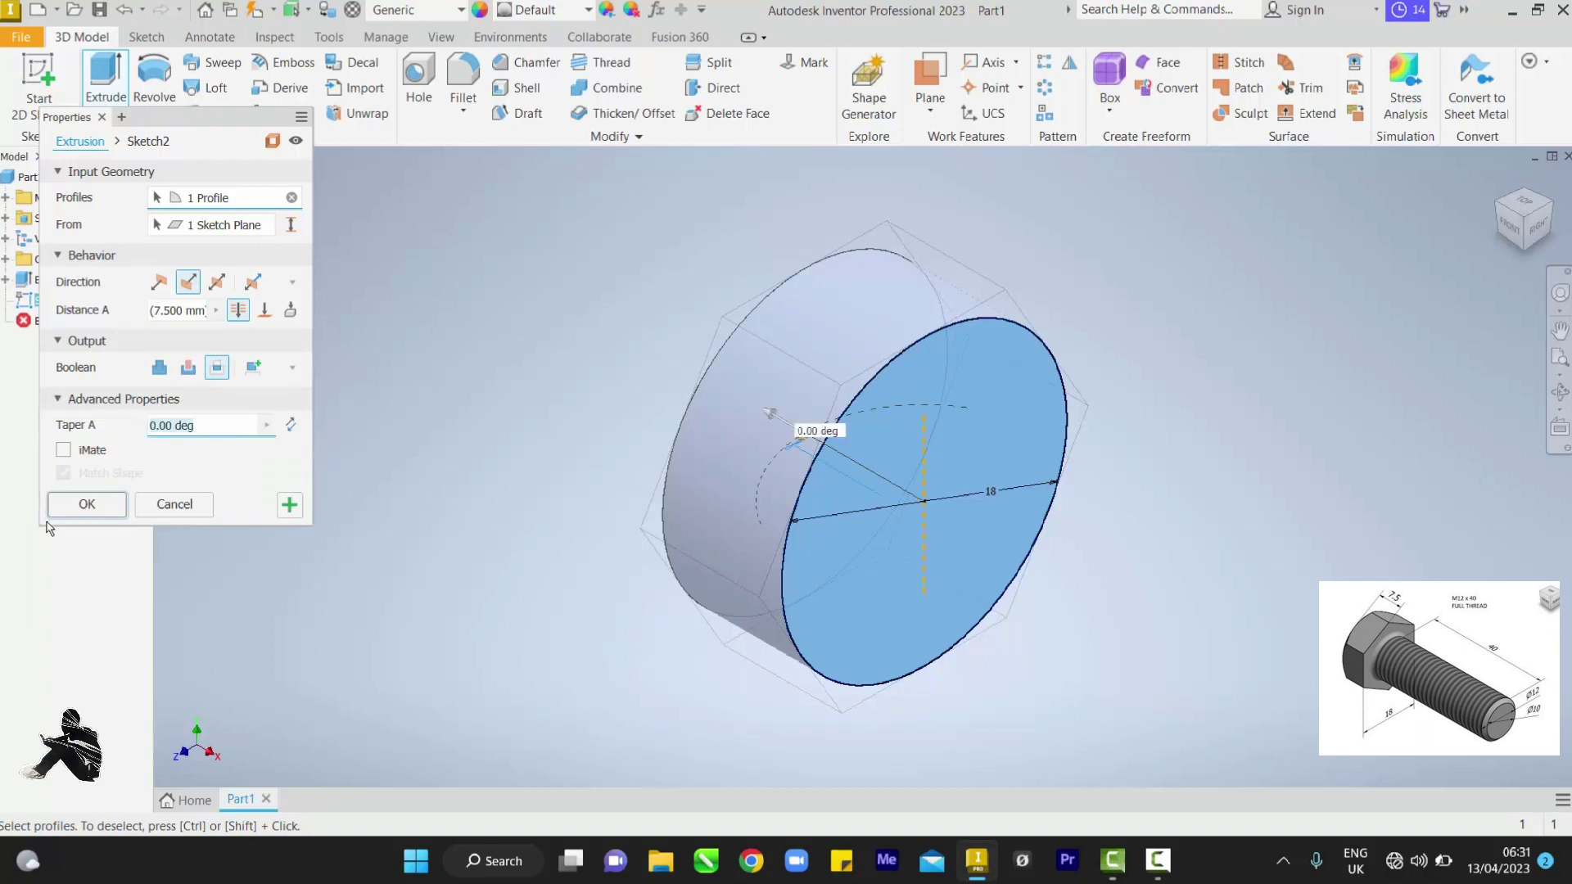
{"action": "type", "text": "45"}
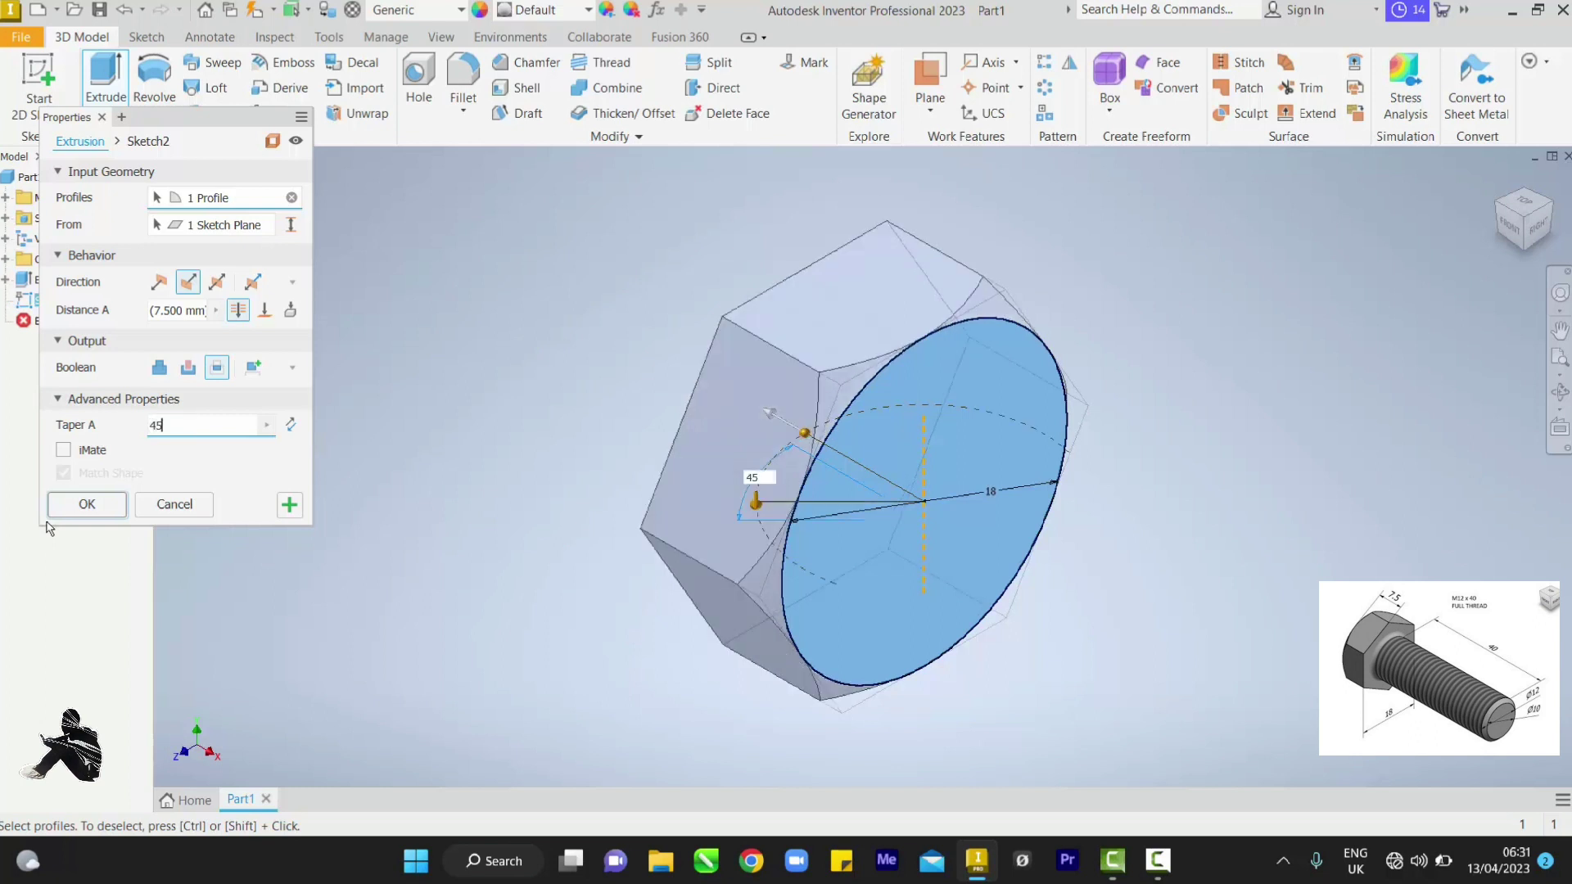
{"action": "left_click", "coordinate": [48, 520]}
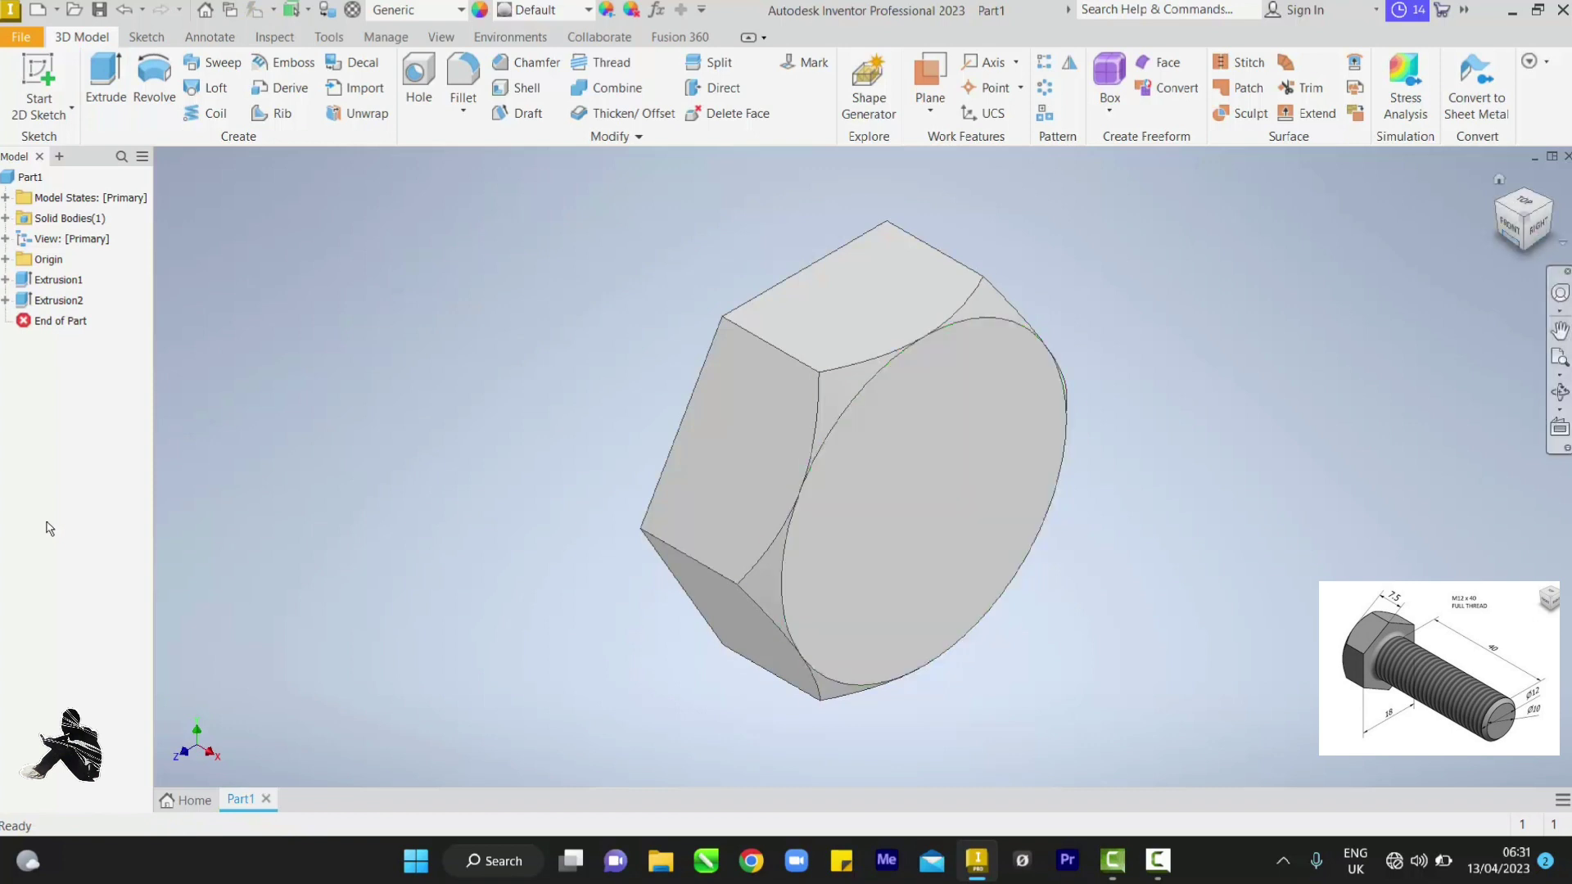
Start a sketch on the head's flat, unchamfered hexagonal face and draw a 12 mm diameter circle centred on the origin.
{"action": "middle_click_drag", "start_coordinate": [860, 458], "coordinate": [873, 472], "text": "shift"}
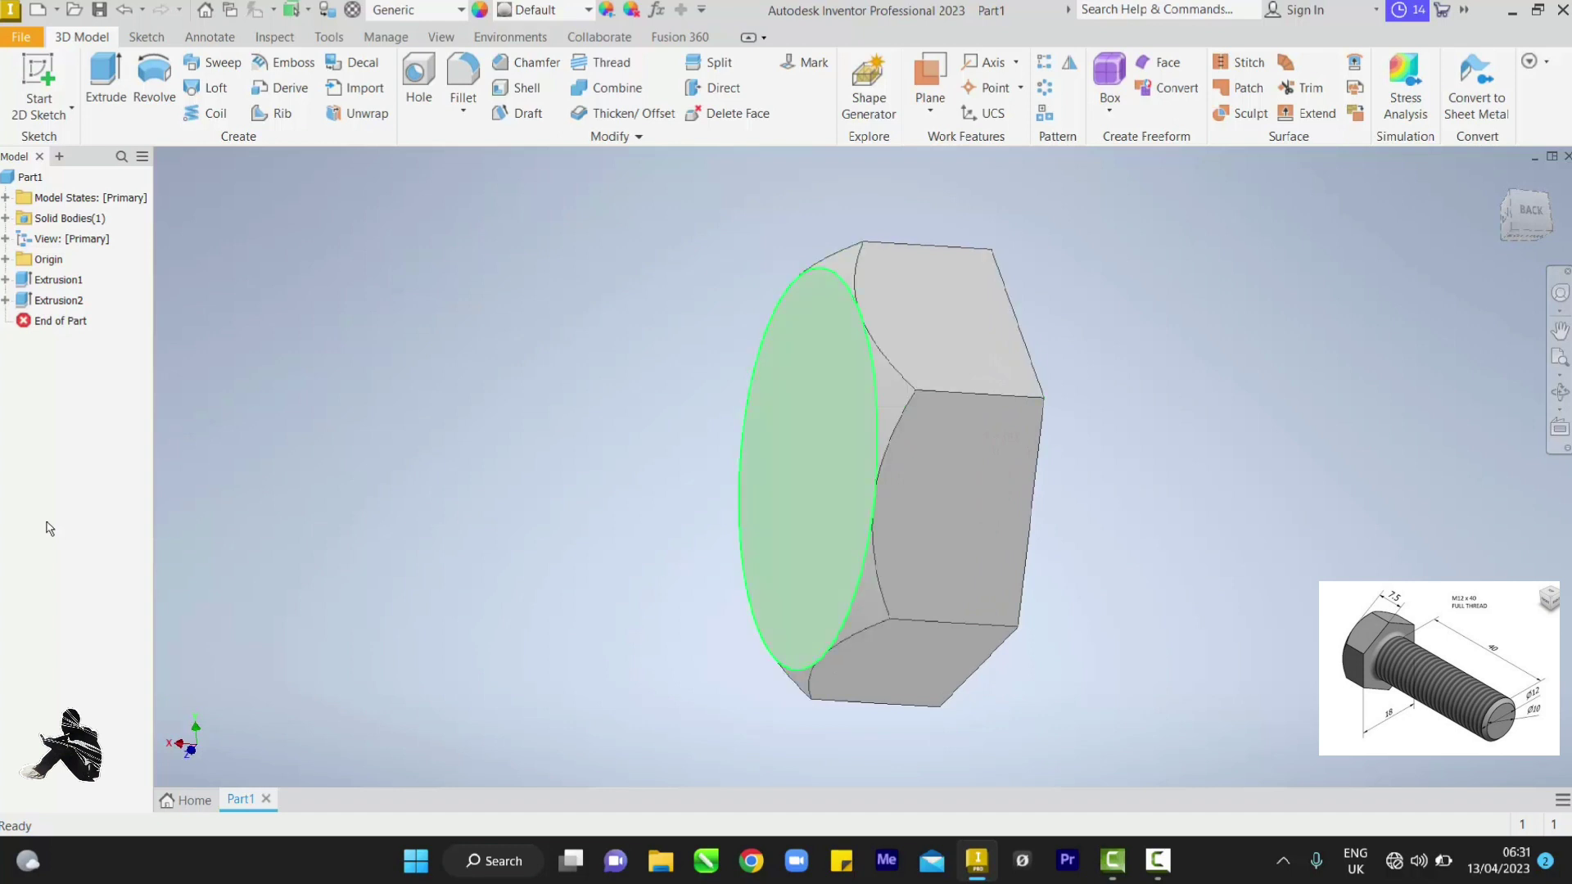
{"action": "middle_click_drag", "start_coordinate": [874, 472], "coordinate": [874, 473], "text": "shift"}
{"action": "key", "text": "s"}
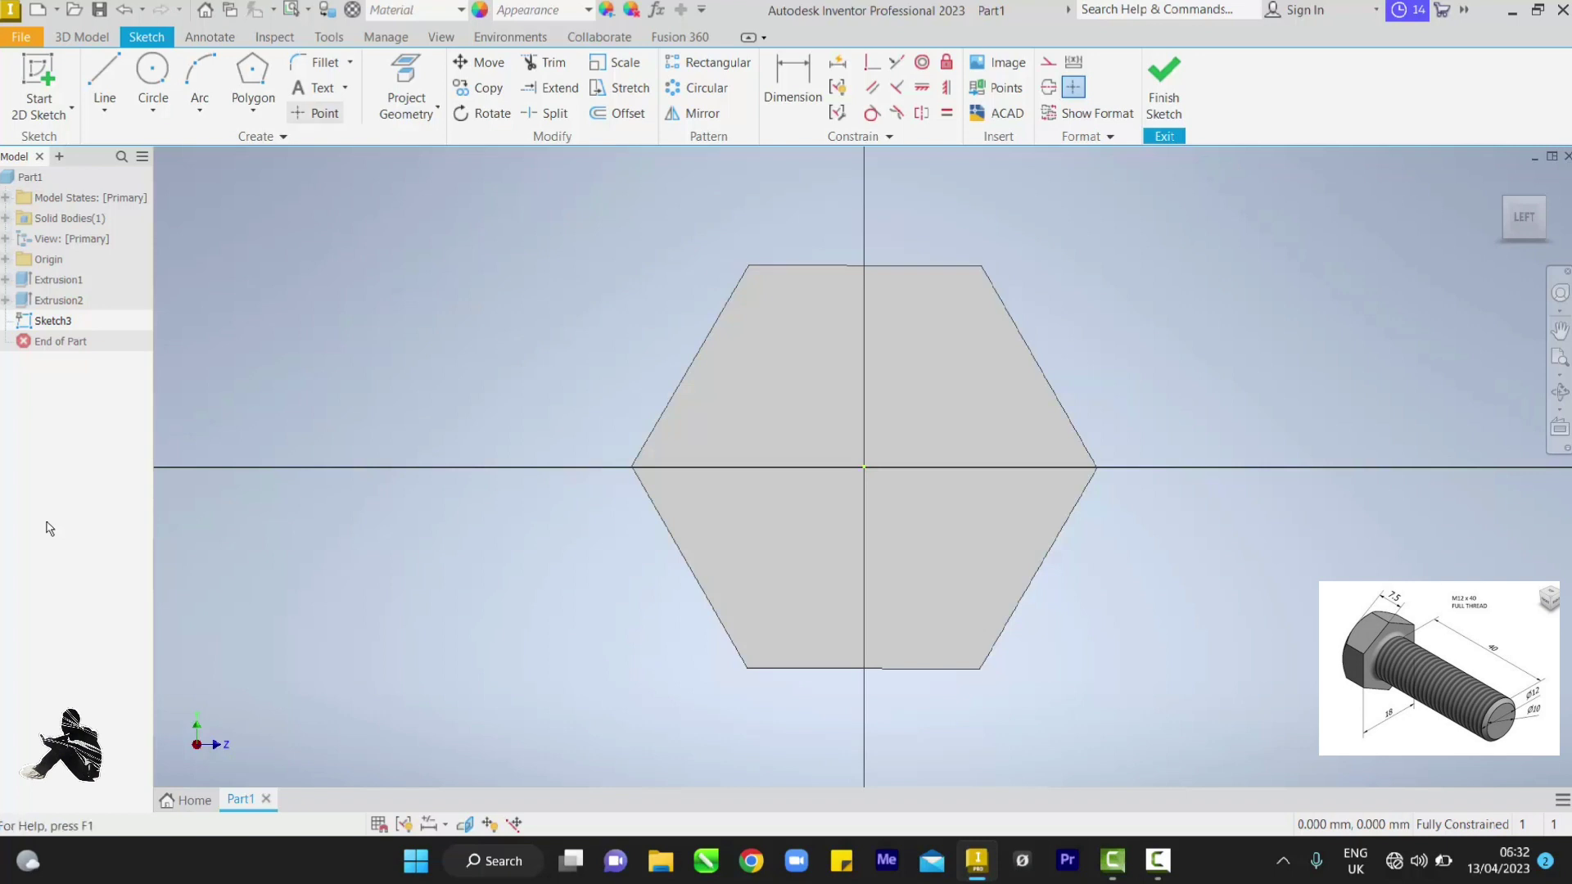
{"action": "key", "text": "c"}
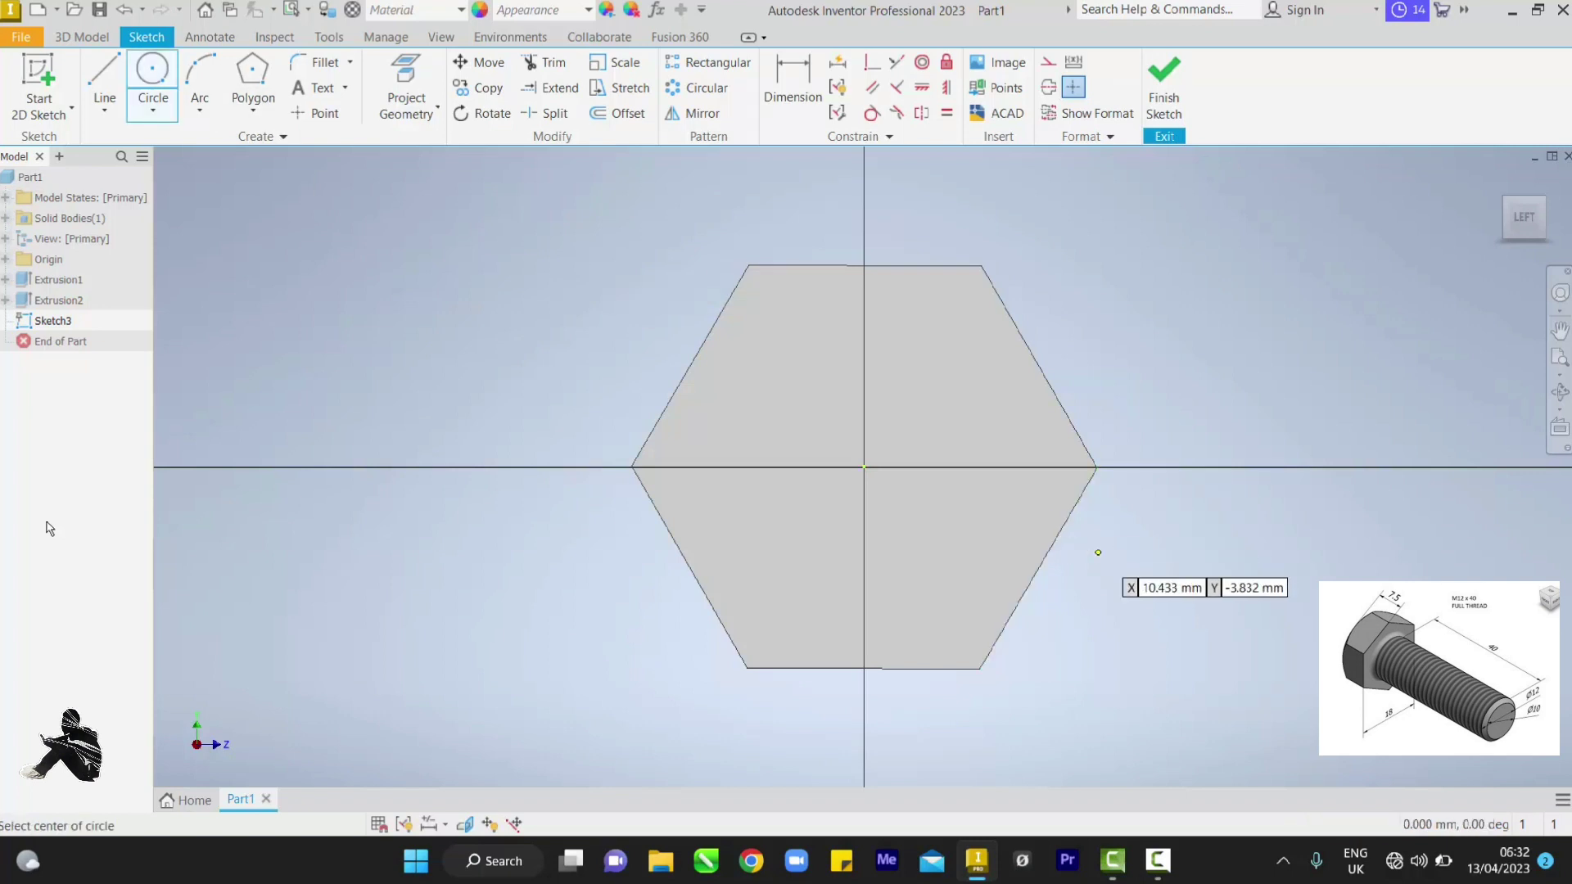
{"action": "left_click", "coordinate": [863, 467]}
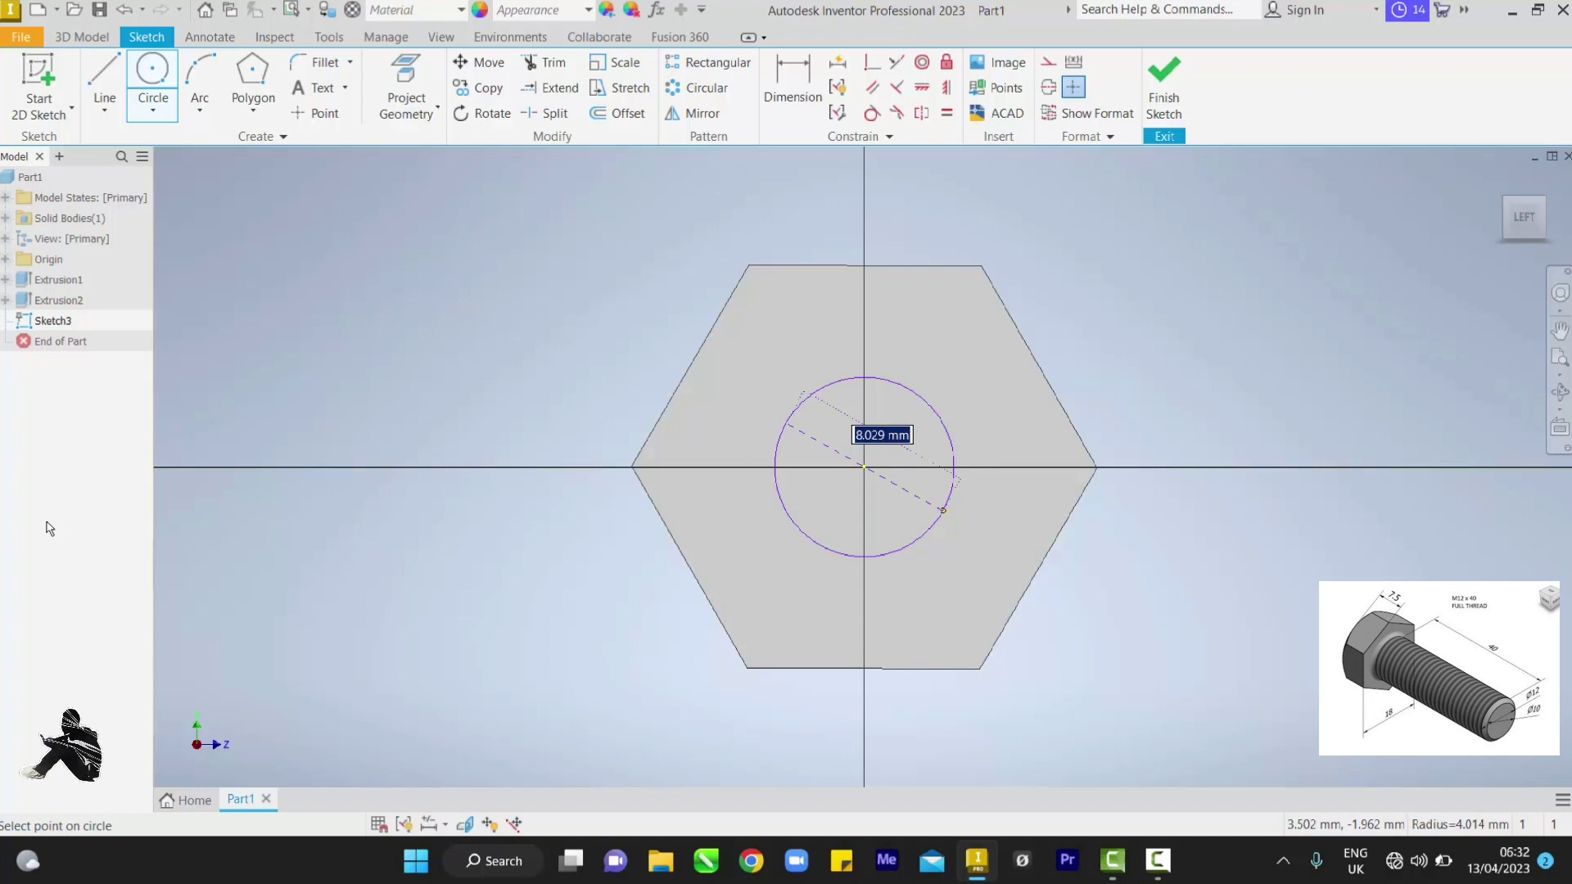
{"action": "type", "text": "12"}
{"action": "key", "text": "Return"}
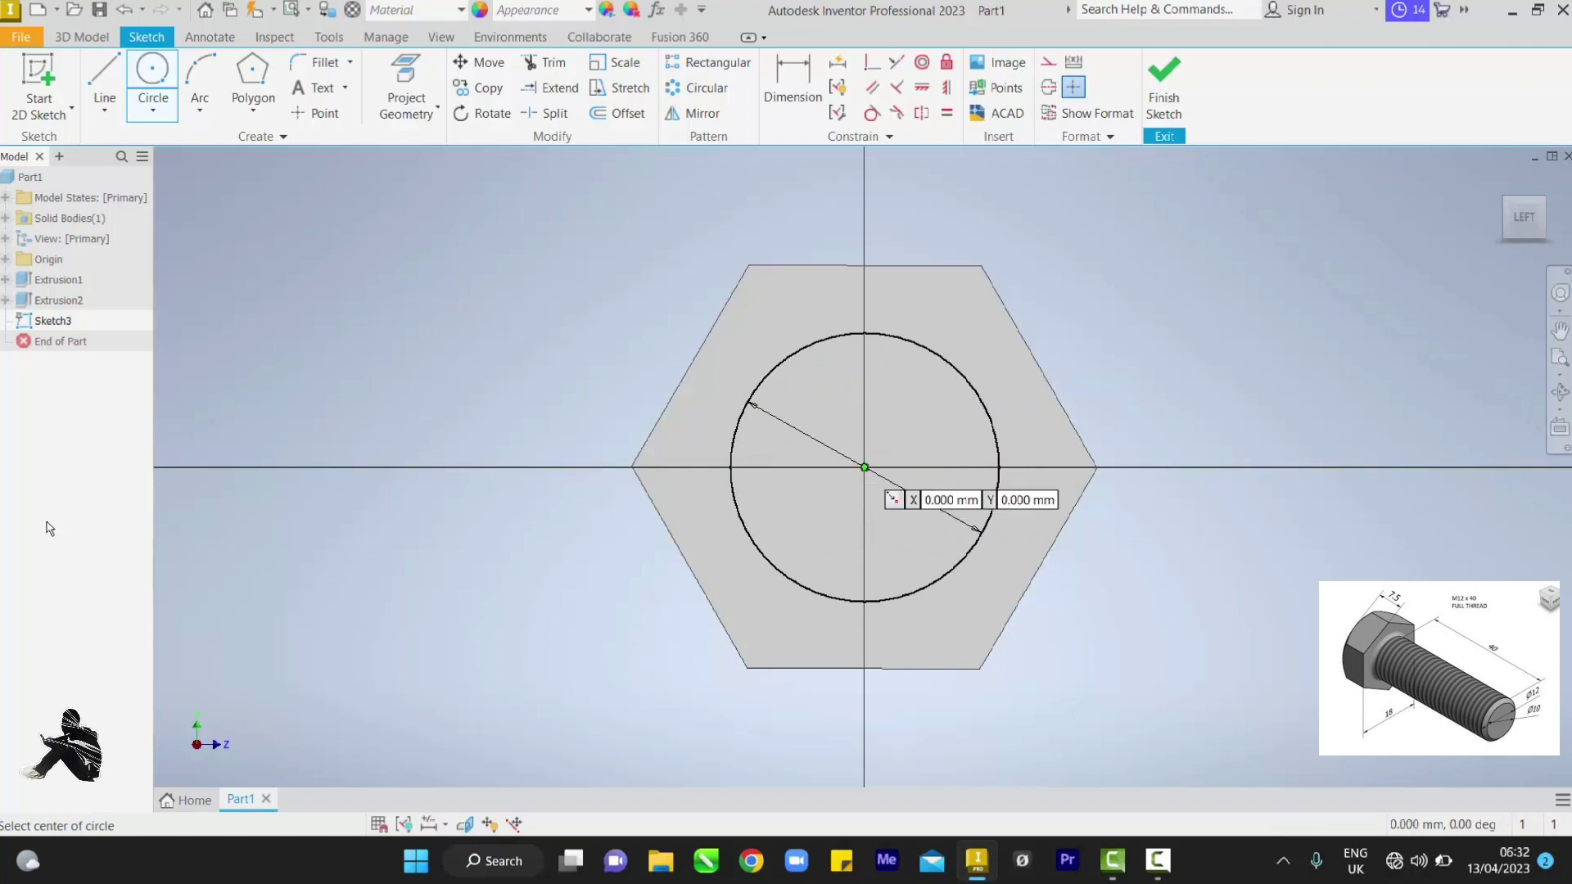
Draw a 25 mm diameter circle concentric with the 12 mm circle and finish the sketch.
{"action": "left_click", "coordinate": [864, 468]}
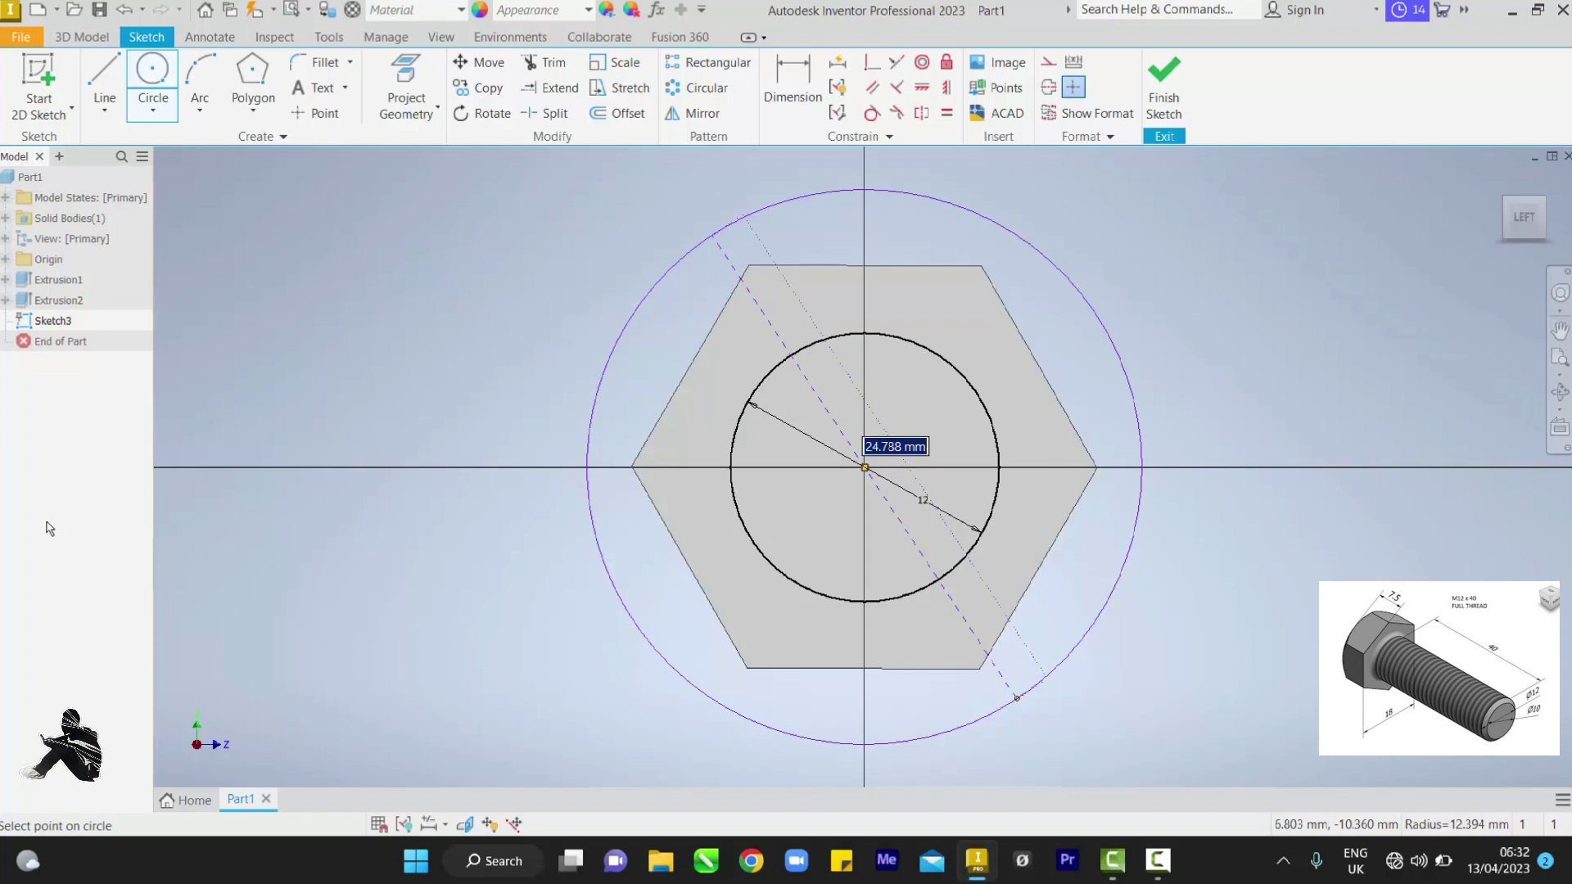
{"action": "type", "text": "25"}
{"action": "key", "text": "BackSpace"}
{"action": "key", "text": "BackSpace"}
{"action": "key", "text": "Escape"}
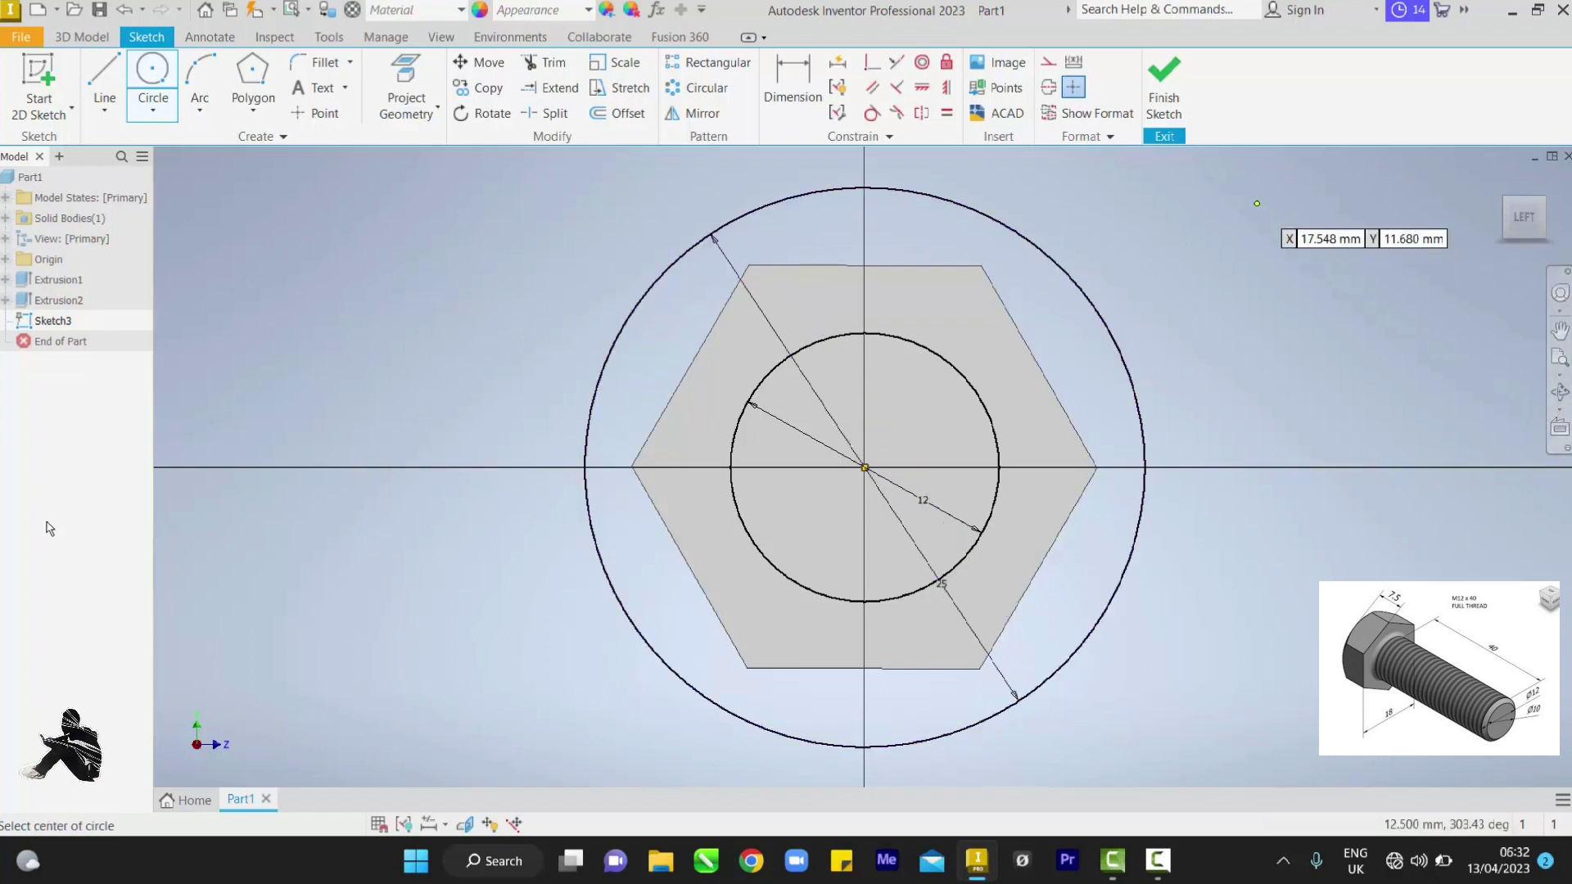
{"action": "key", "text": "ctrl+Return"}
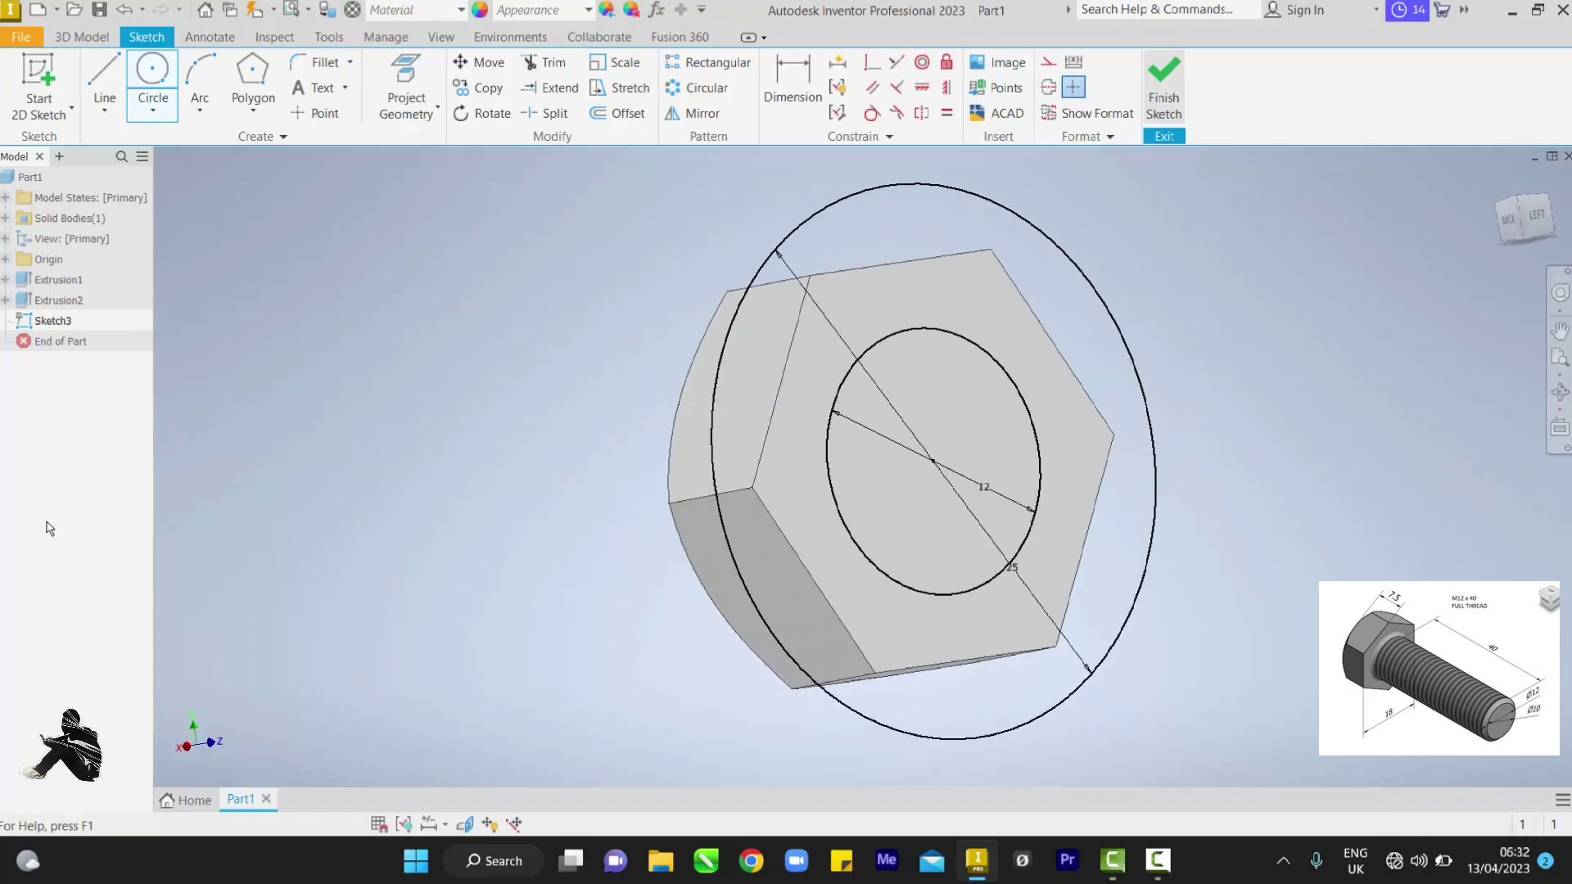
Extrude the ring between the two circles 1 mm as a flange, and the 12 mm inner circle 40 mm as the shank.
{"action": "key", "text": "e"}
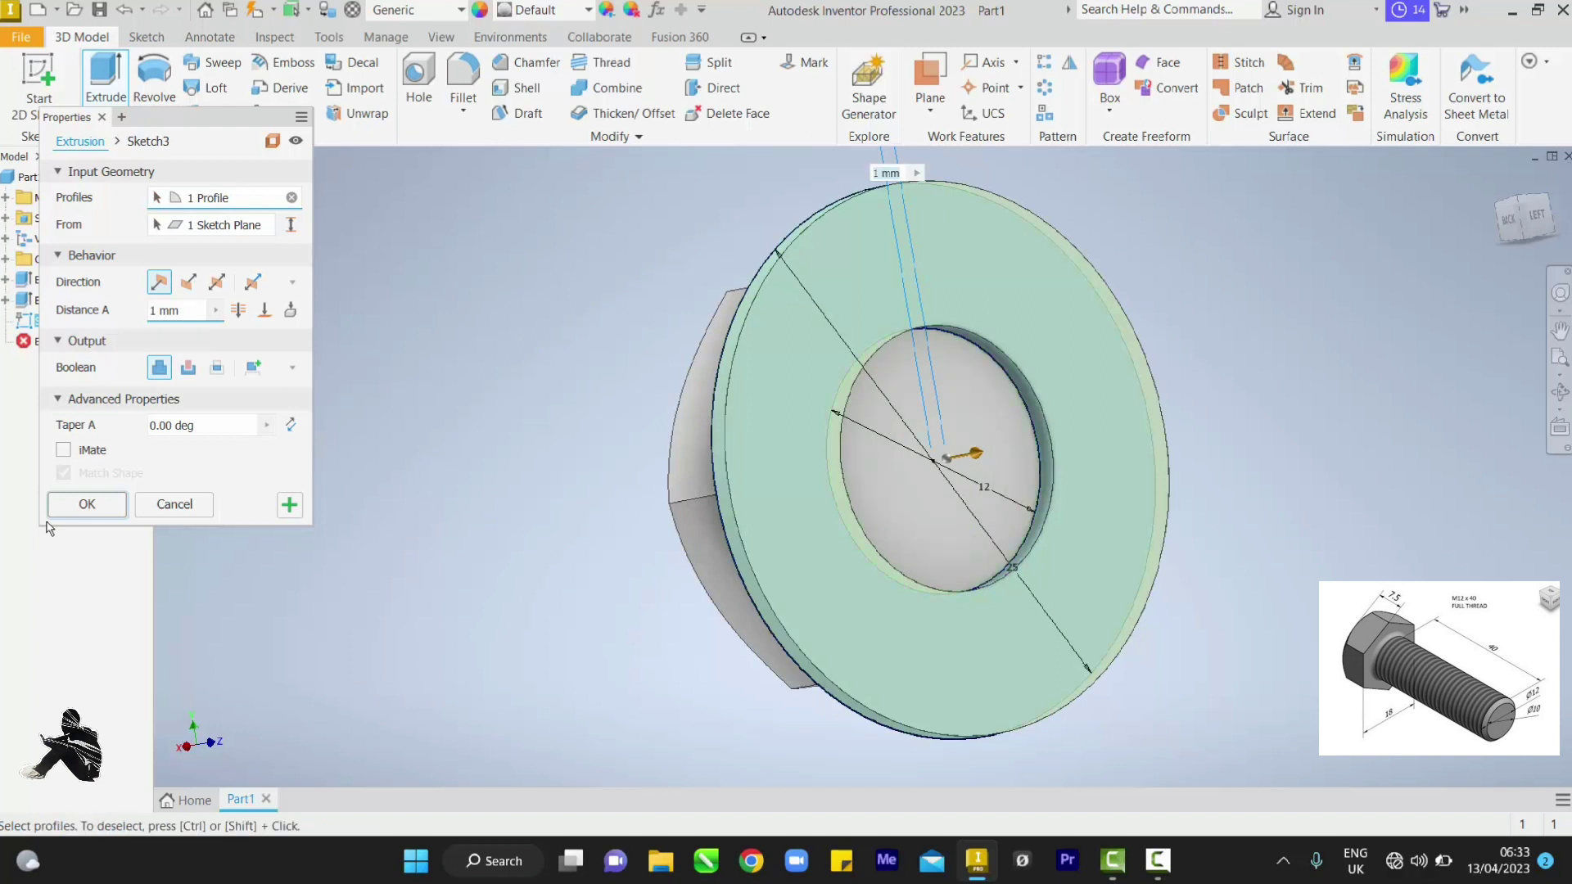
{"action": "key", "text": "Return"}
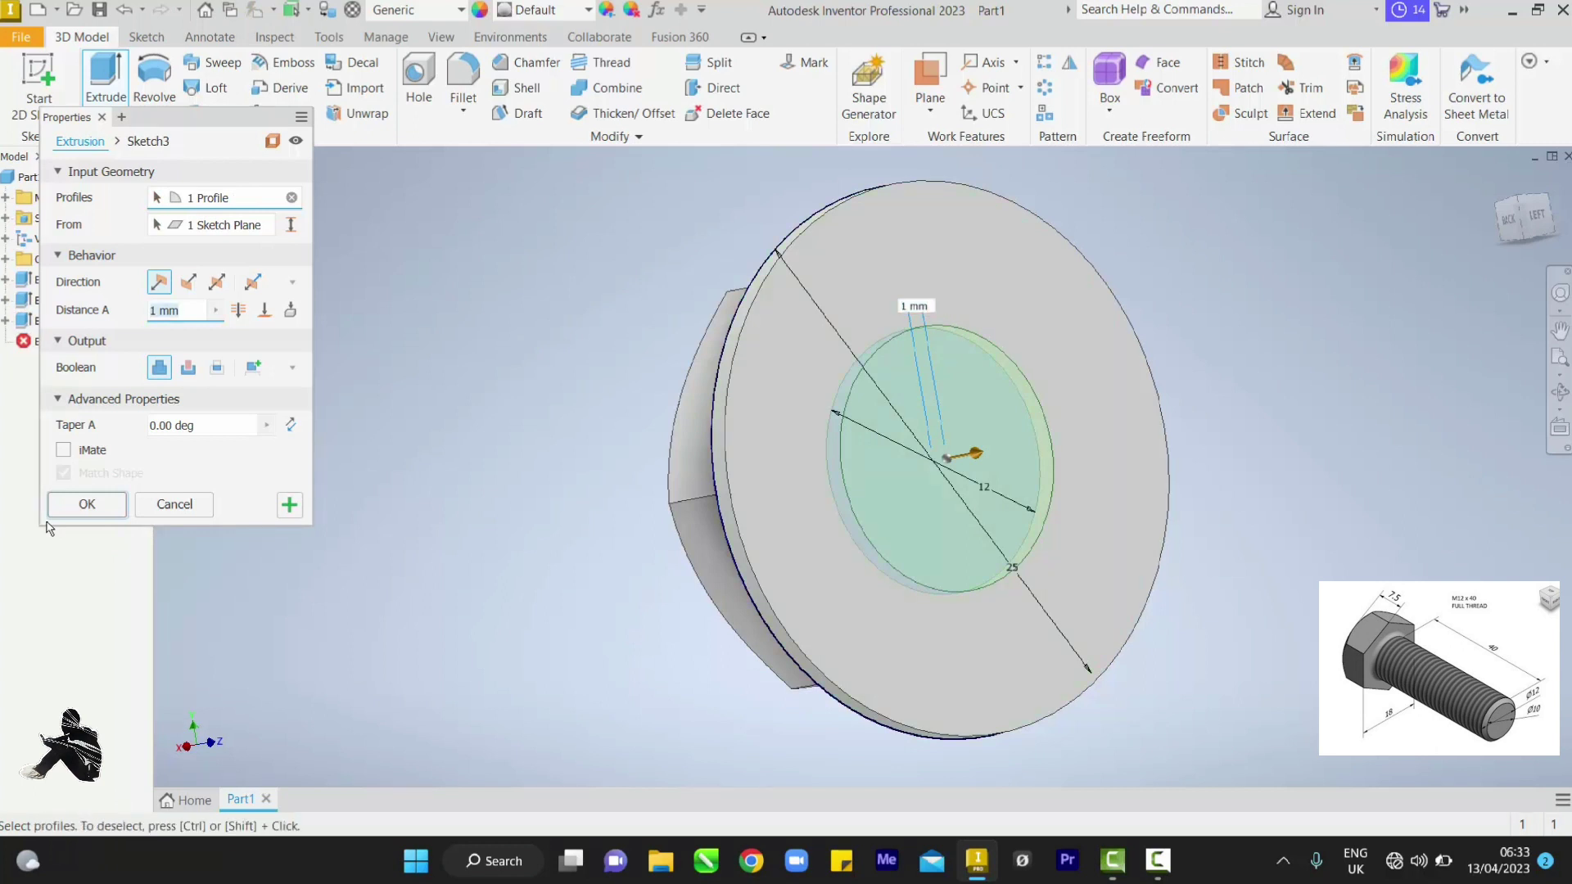
{"action": "type", "text": "40"}
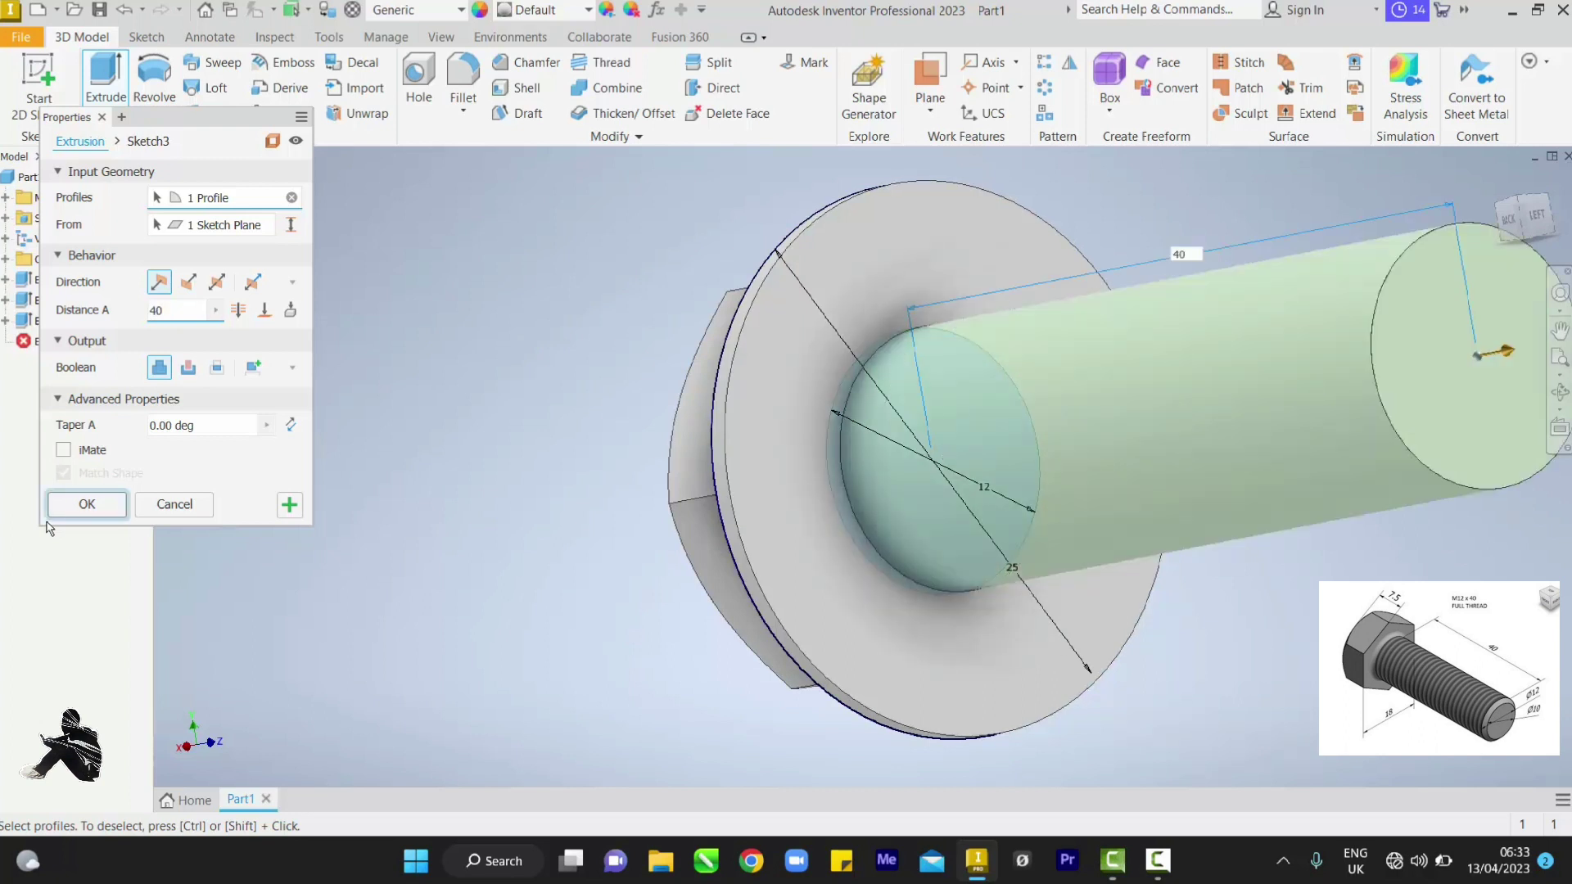
{"action": "key", "text": "Return"}
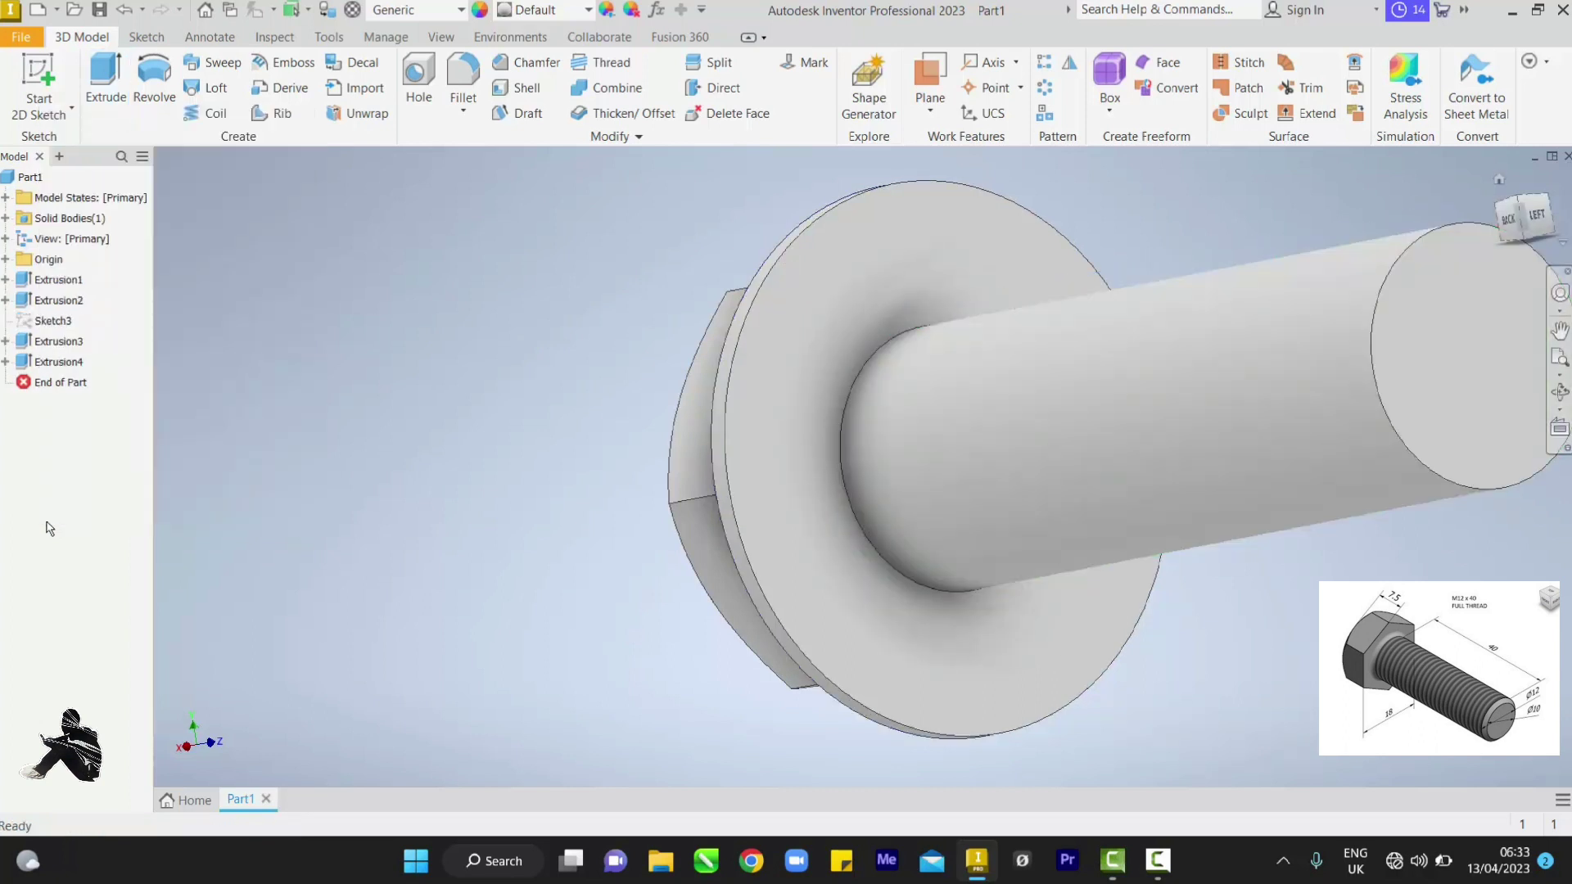
Add a full-depth ANSI Metric M Profile thread with designation M12x1.25 to the shank's cylindrical face.
{"action": "key", "text": "F6"}
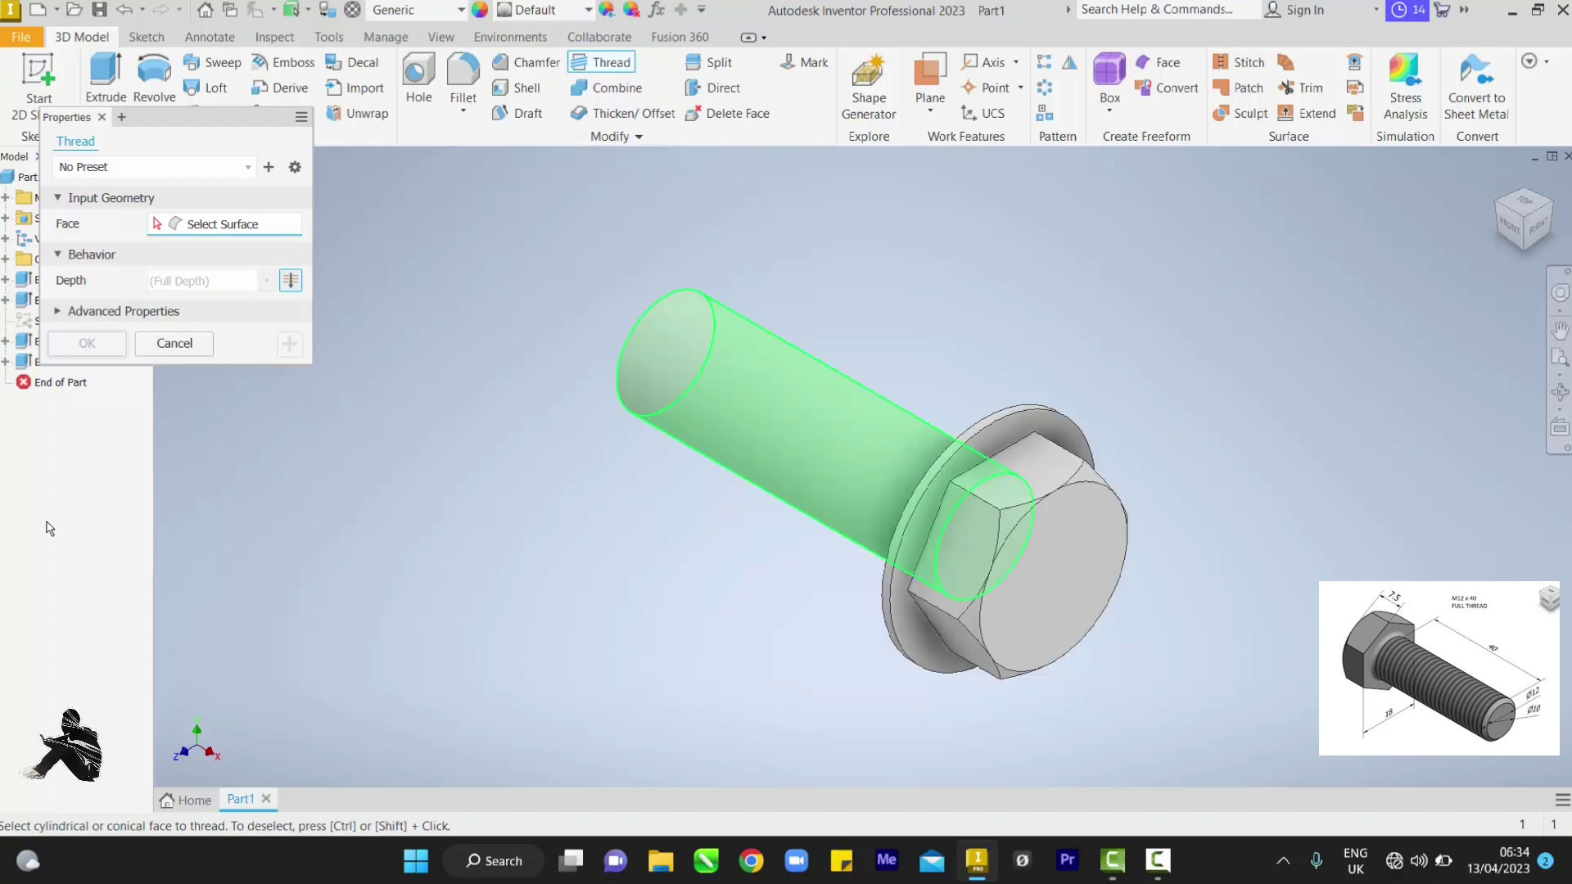
{"action": "left_click", "coordinate": [786, 426]}
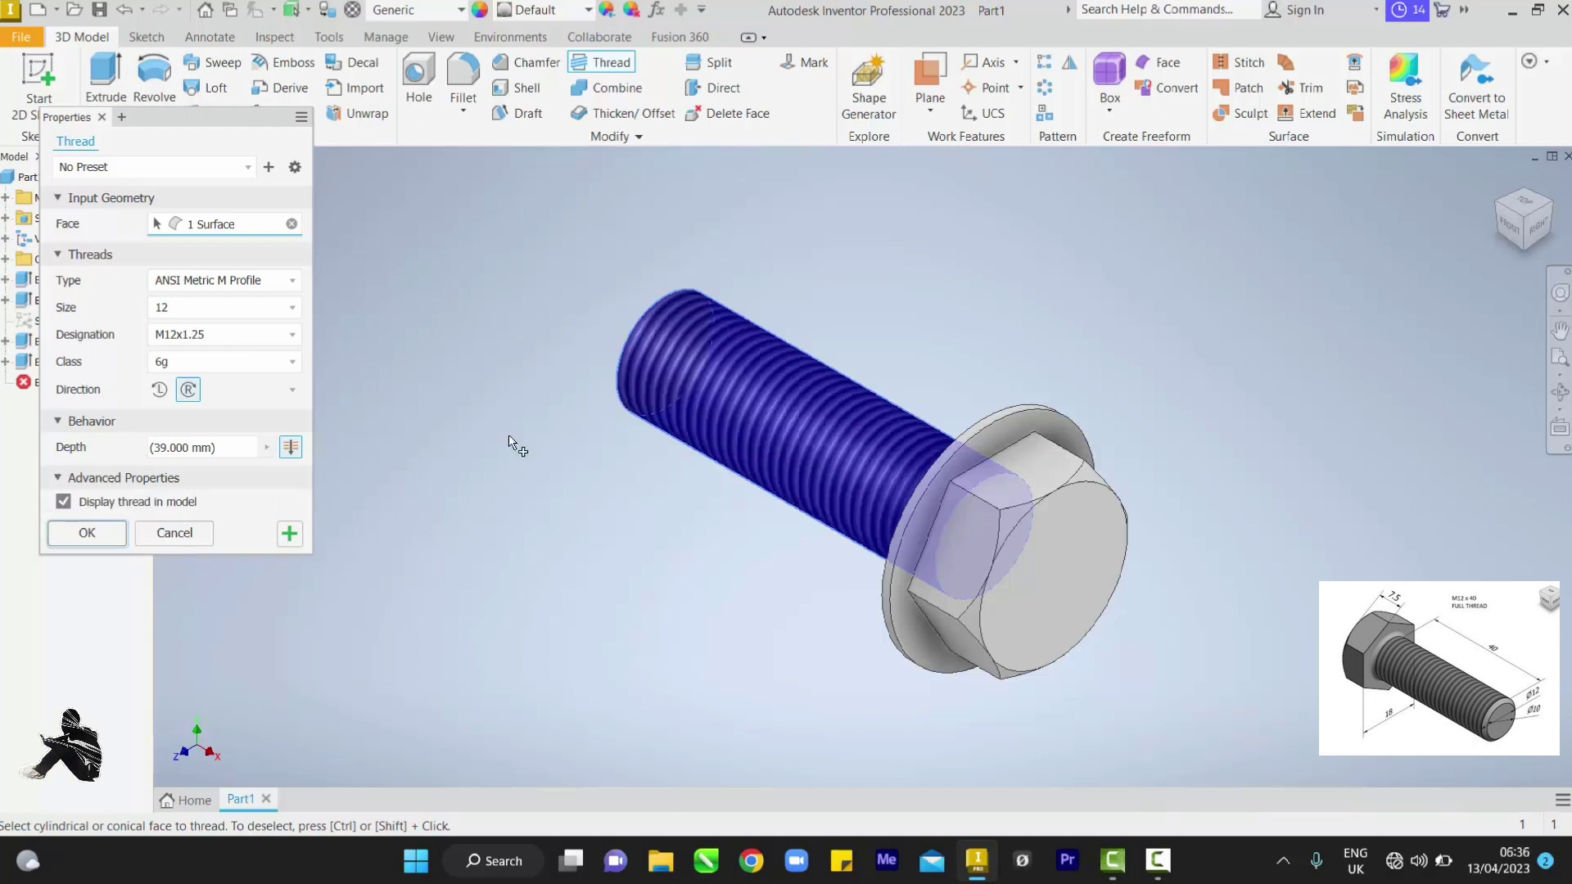
{"action": "left_click", "coordinate": [247, 336]}
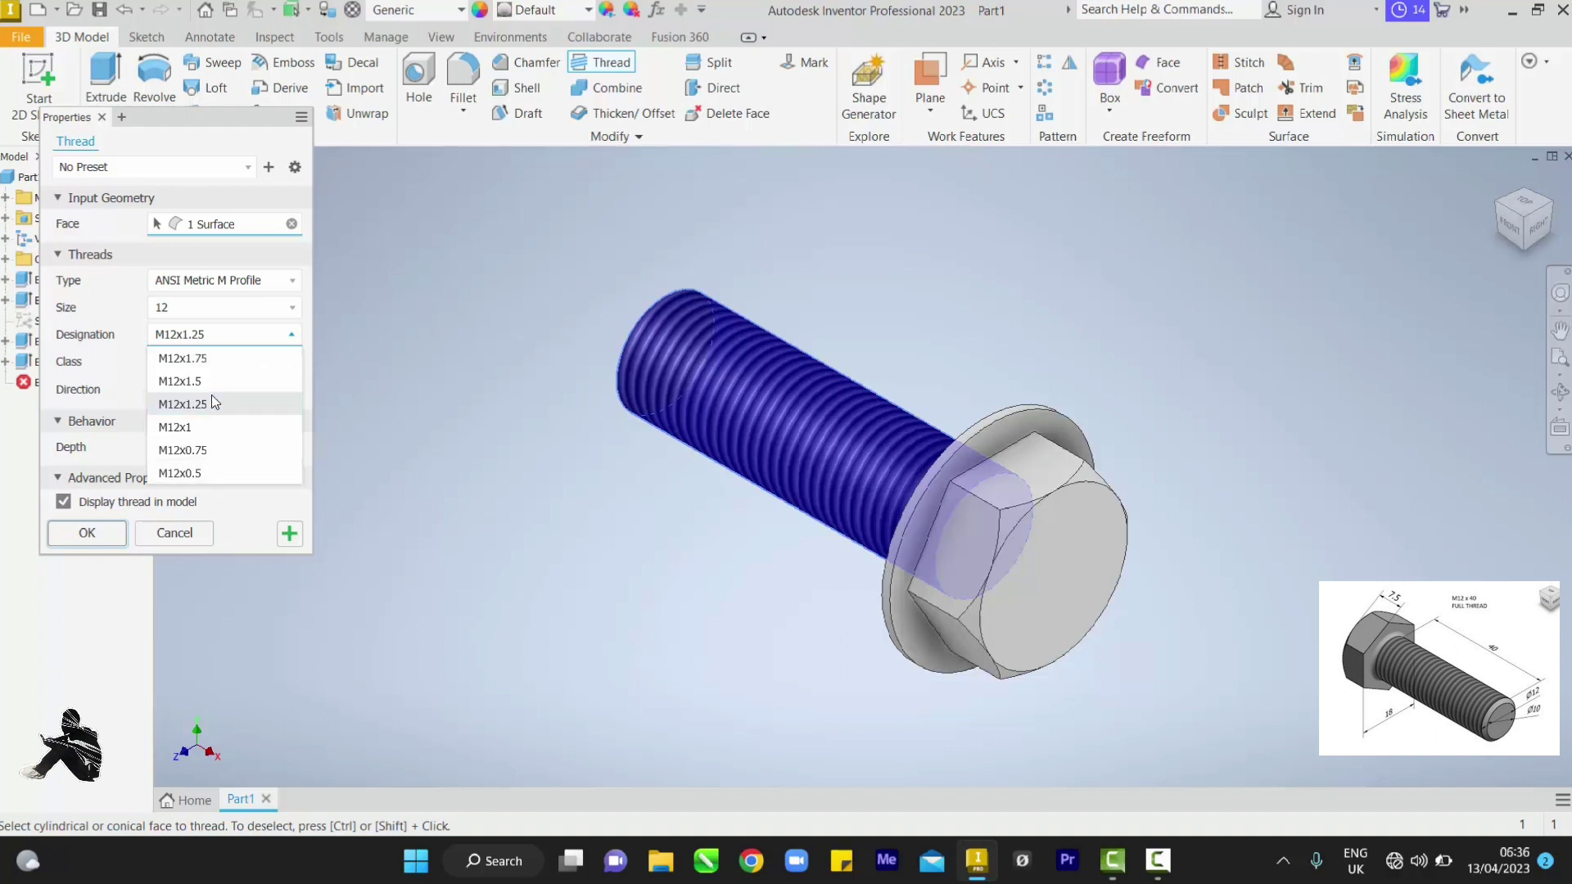
{"action": "left_click", "coordinate": [216, 449]}
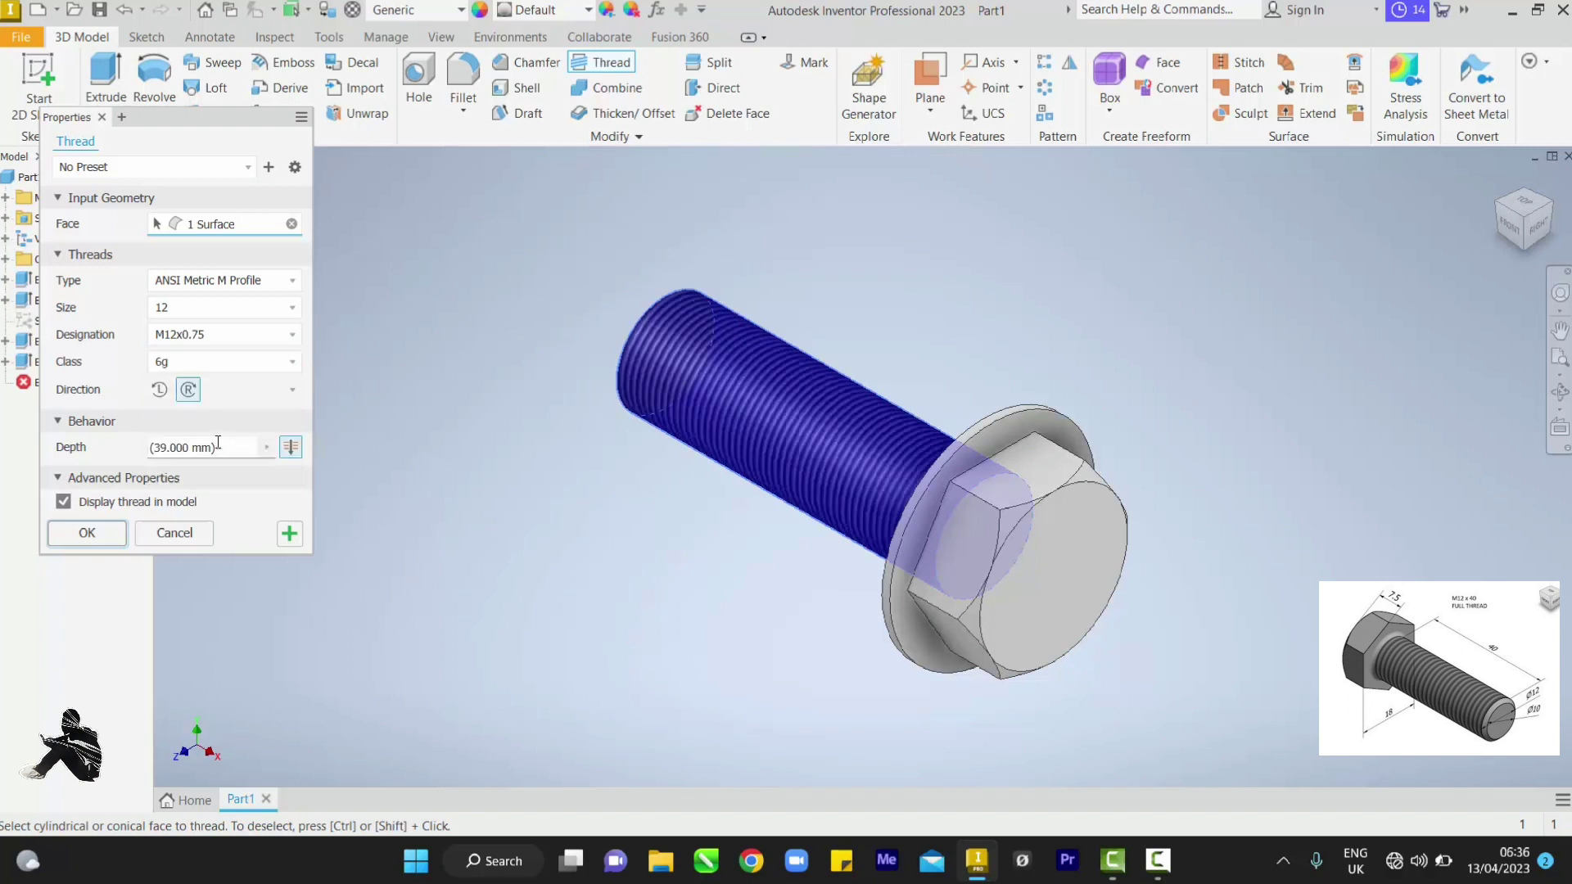
{"action": "left_click", "coordinate": [221, 336]}
{"action": "scroll", "coordinate": [214, 368], "scroll_direction": "up", "scroll_amount": 1}
{"action": "left_click", "coordinate": [209, 362]}
{"action": "left_click", "coordinate": [229, 333]}
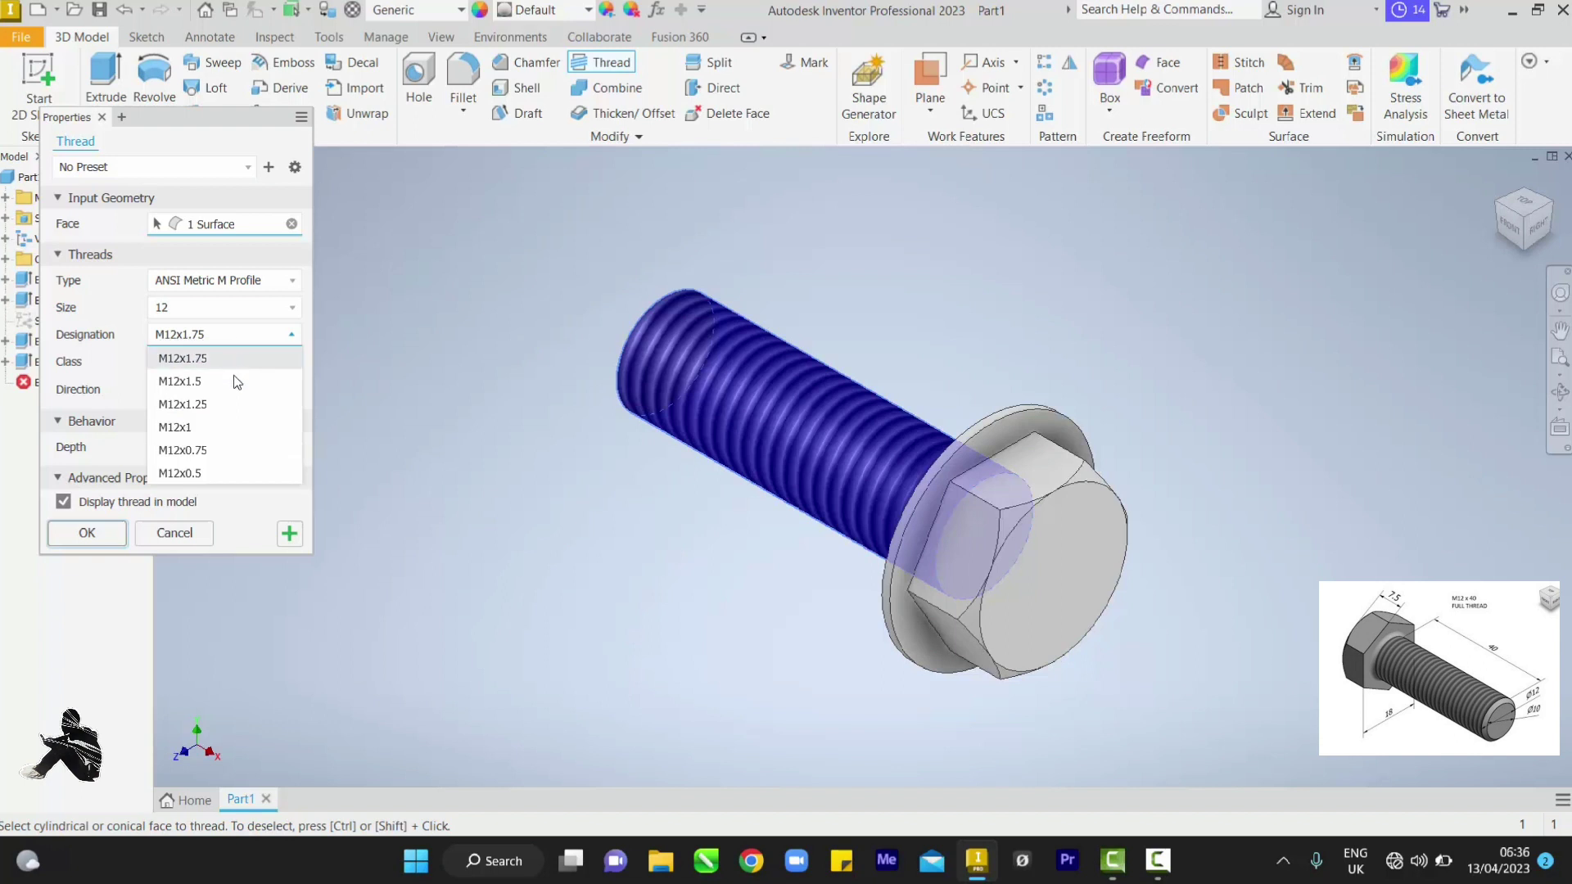
{"action": "left_click", "coordinate": [219, 400]}
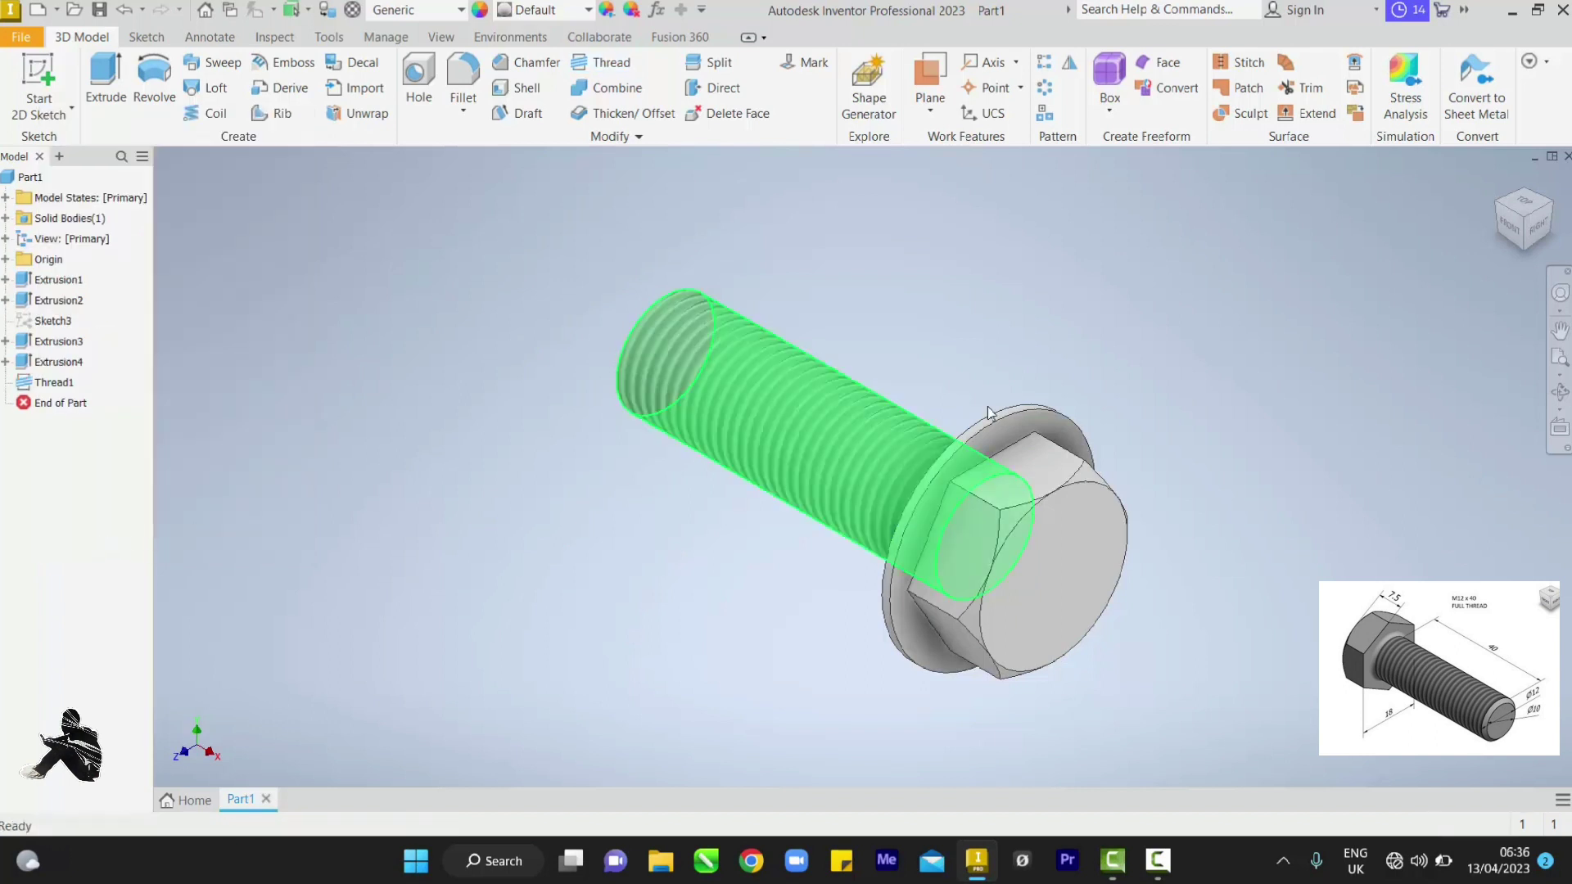
Undo the thread, the shank and flange extrusions, and both circles in the sketch on the head's underside.
{"action": "mouse_move", "coordinate": [1504, 182]}
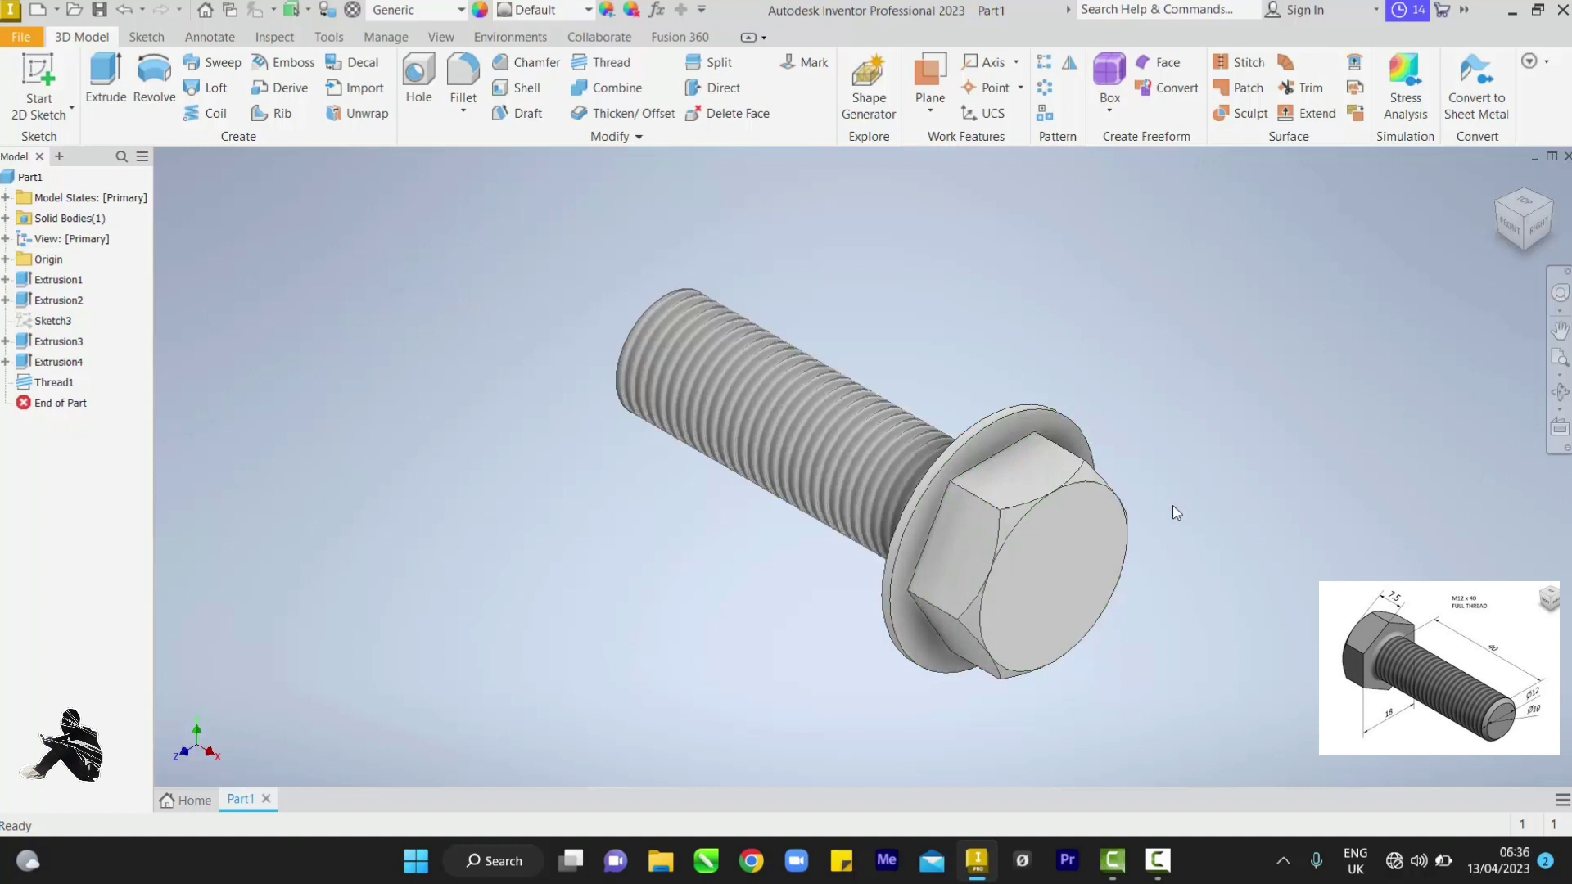
{"action": "key", "text": "ctrl+z"}
{"action": "key", "text": "ctrl+z"}
{"action": "key", "text": "ctrl+z"}
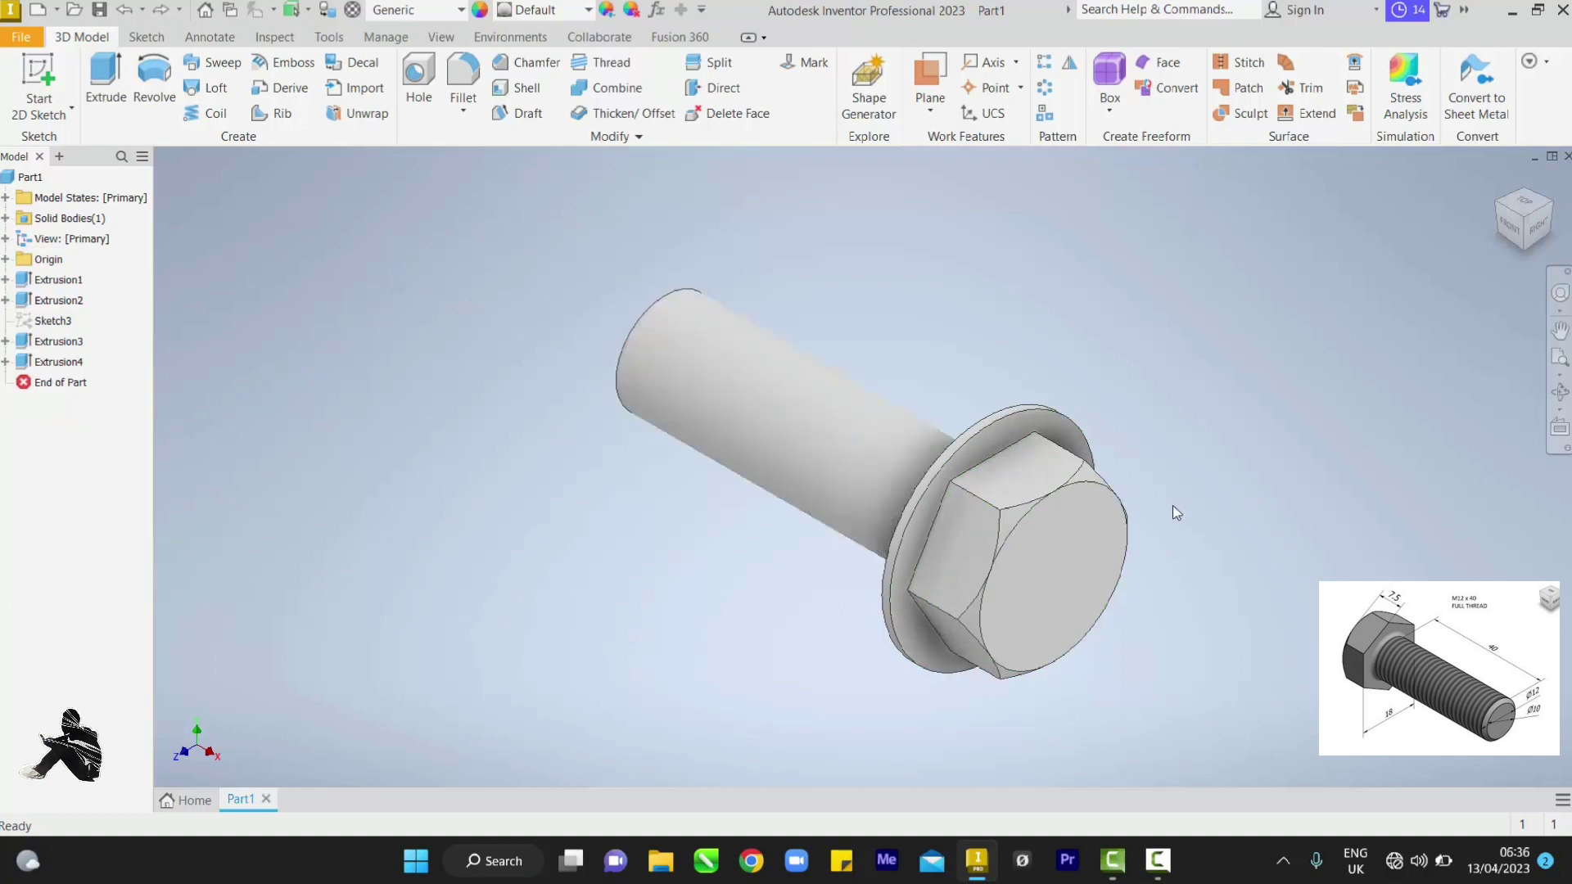
{"action": "key", "text": "ctrl+z"}
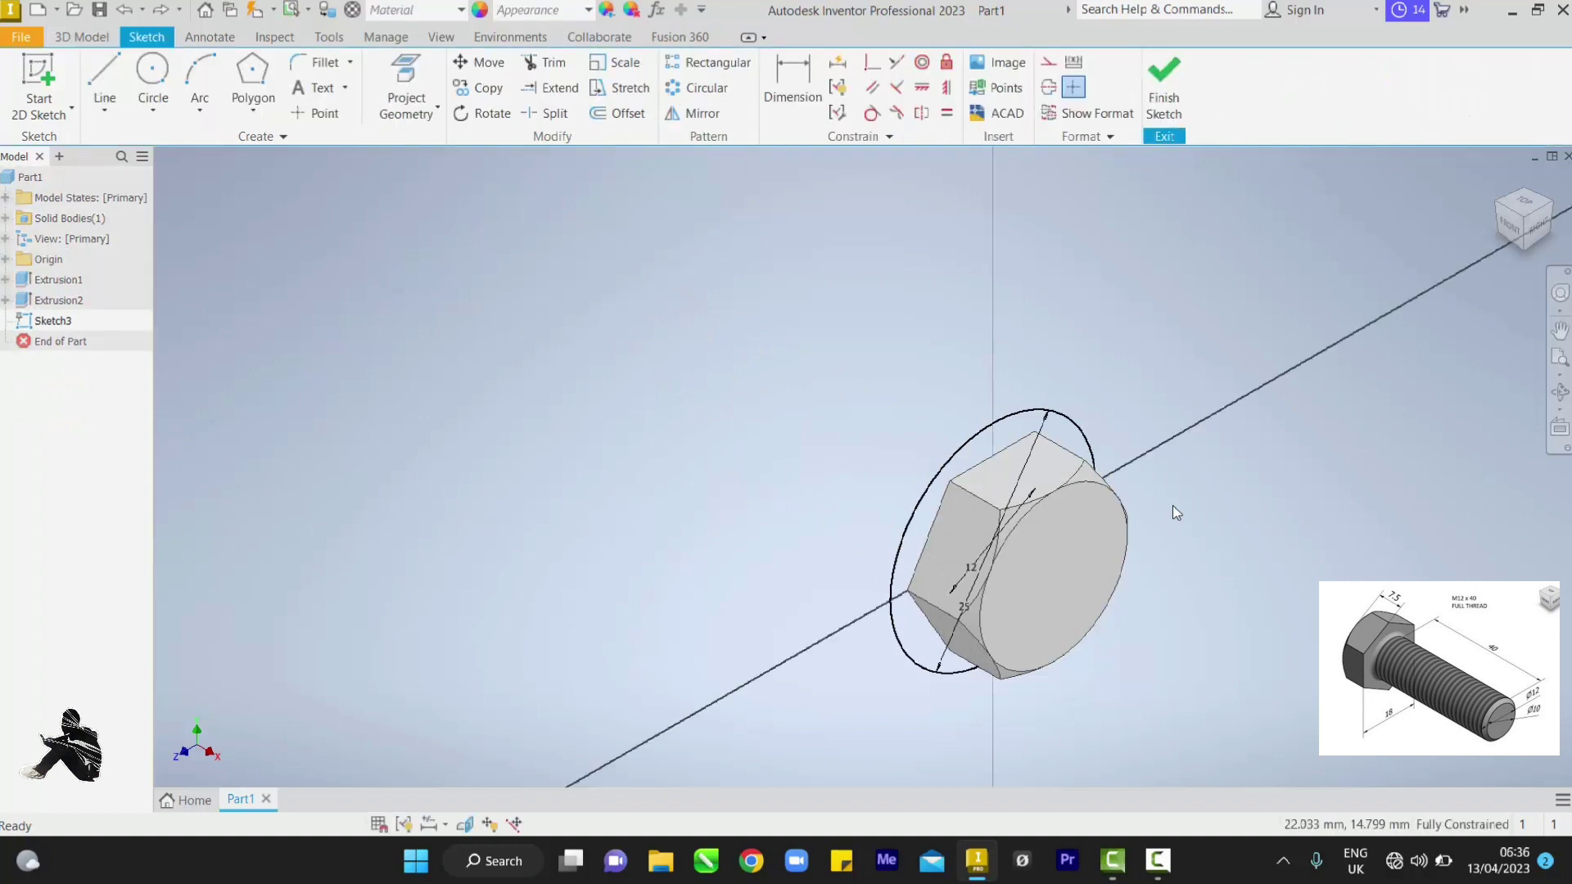
{"action": "left_click", "coordinate": [1529, 217]}
{"action": "key", "text": "ctrl+z"}
{"action": "key", "text": "ctrl+z"}
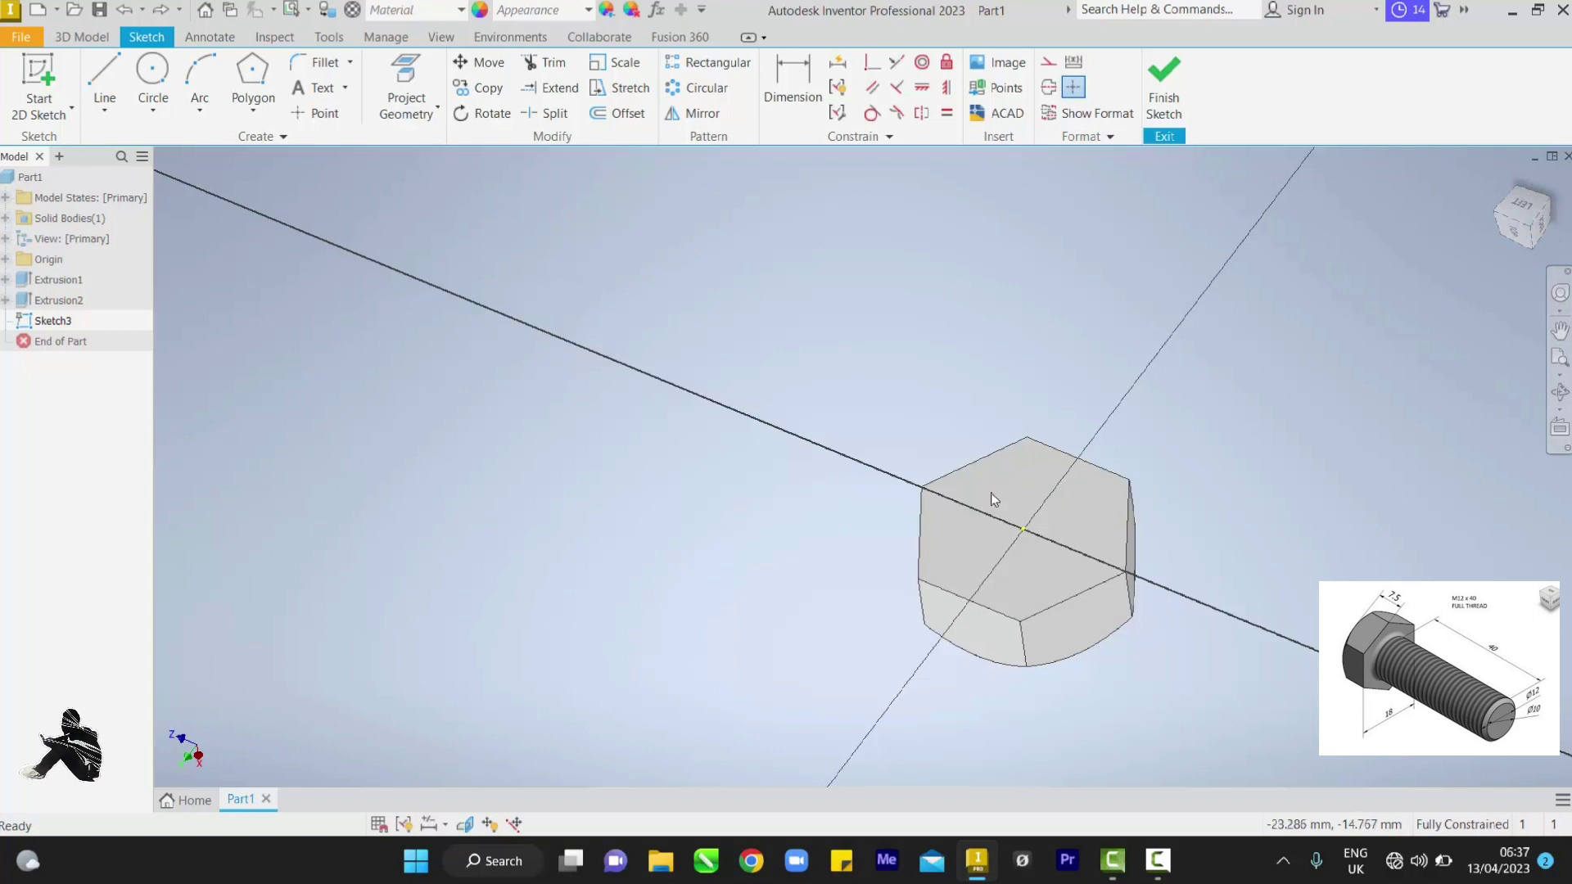
Draw an 18 mm diameter circle centred on the origin on the head's unchamfered hexagonal face and finish the sketch.
{"action": "left_click", "coordinate": [1519, 207]}
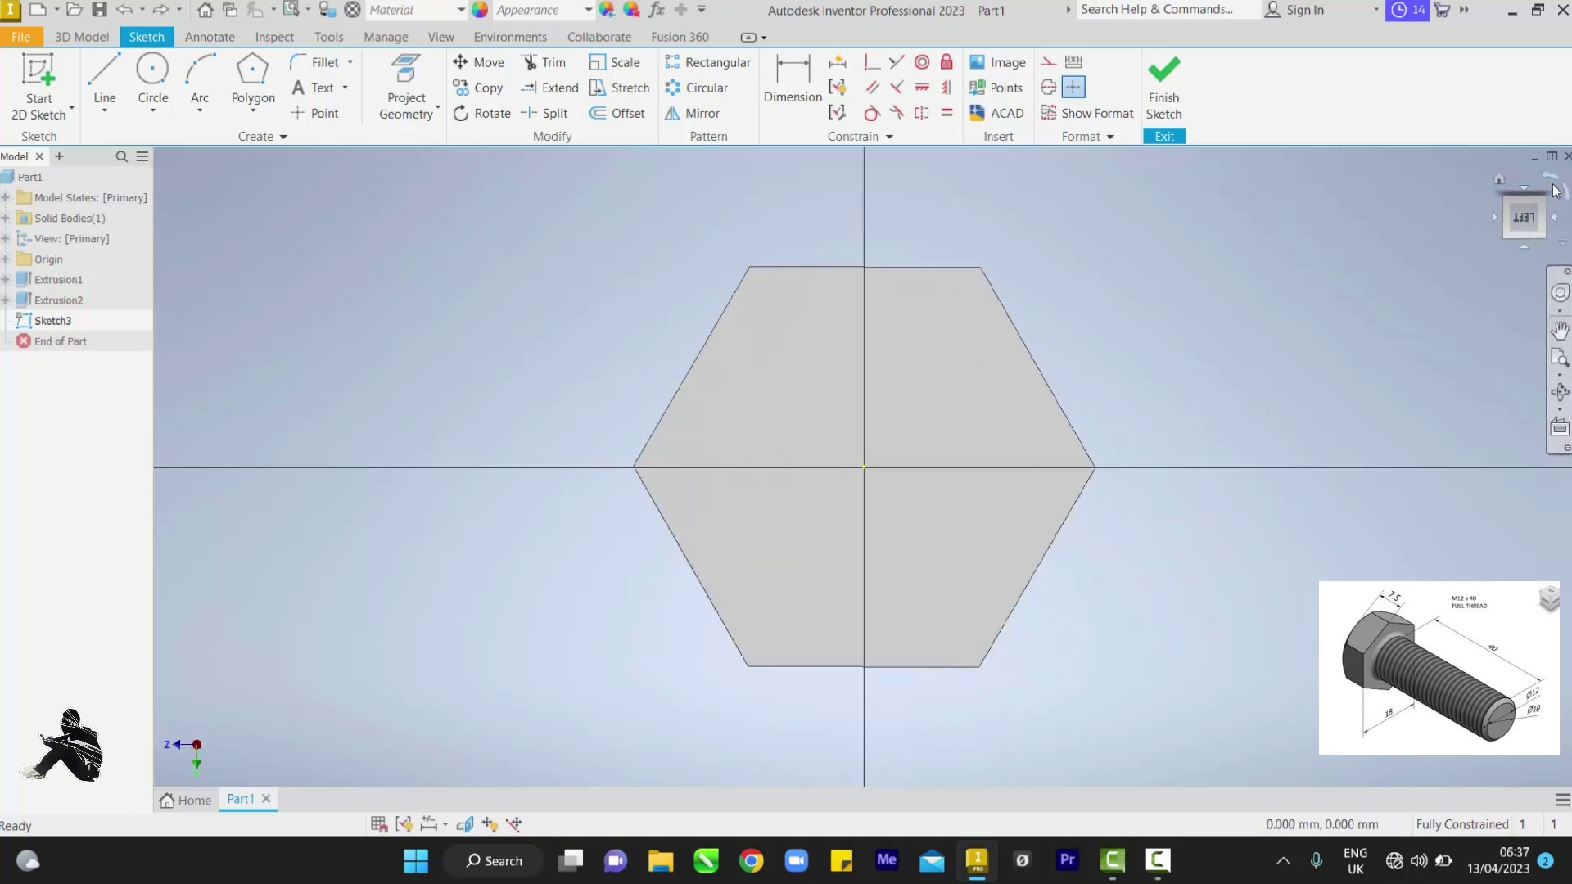
{"action": "left_click", "coordinate": [1555, 187]}
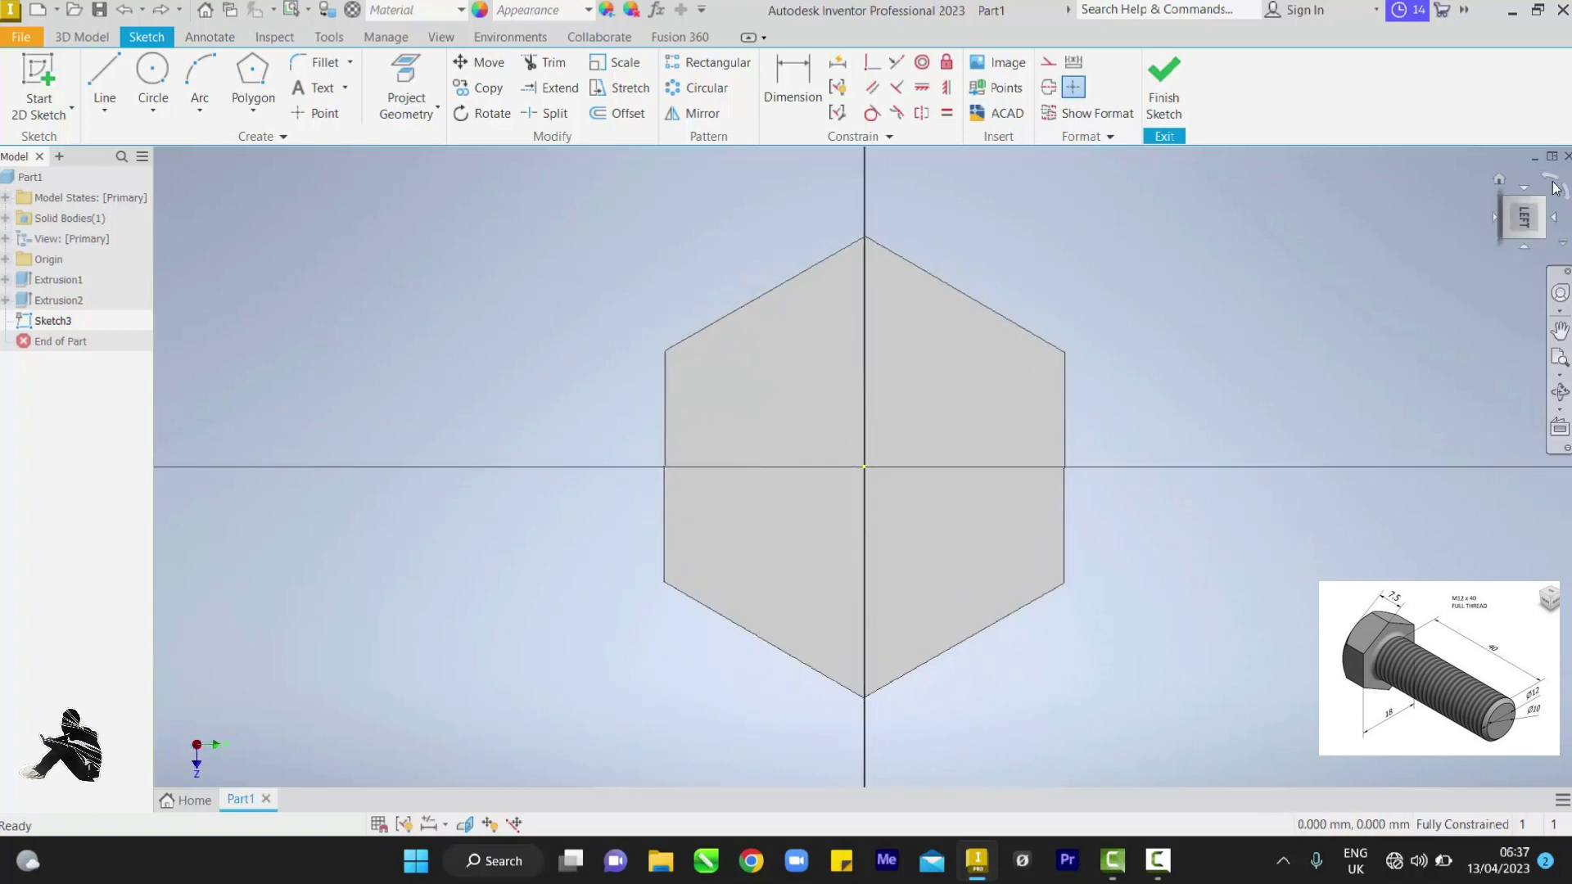
{"action": "left_click", "coordinate": [1556, 187]}
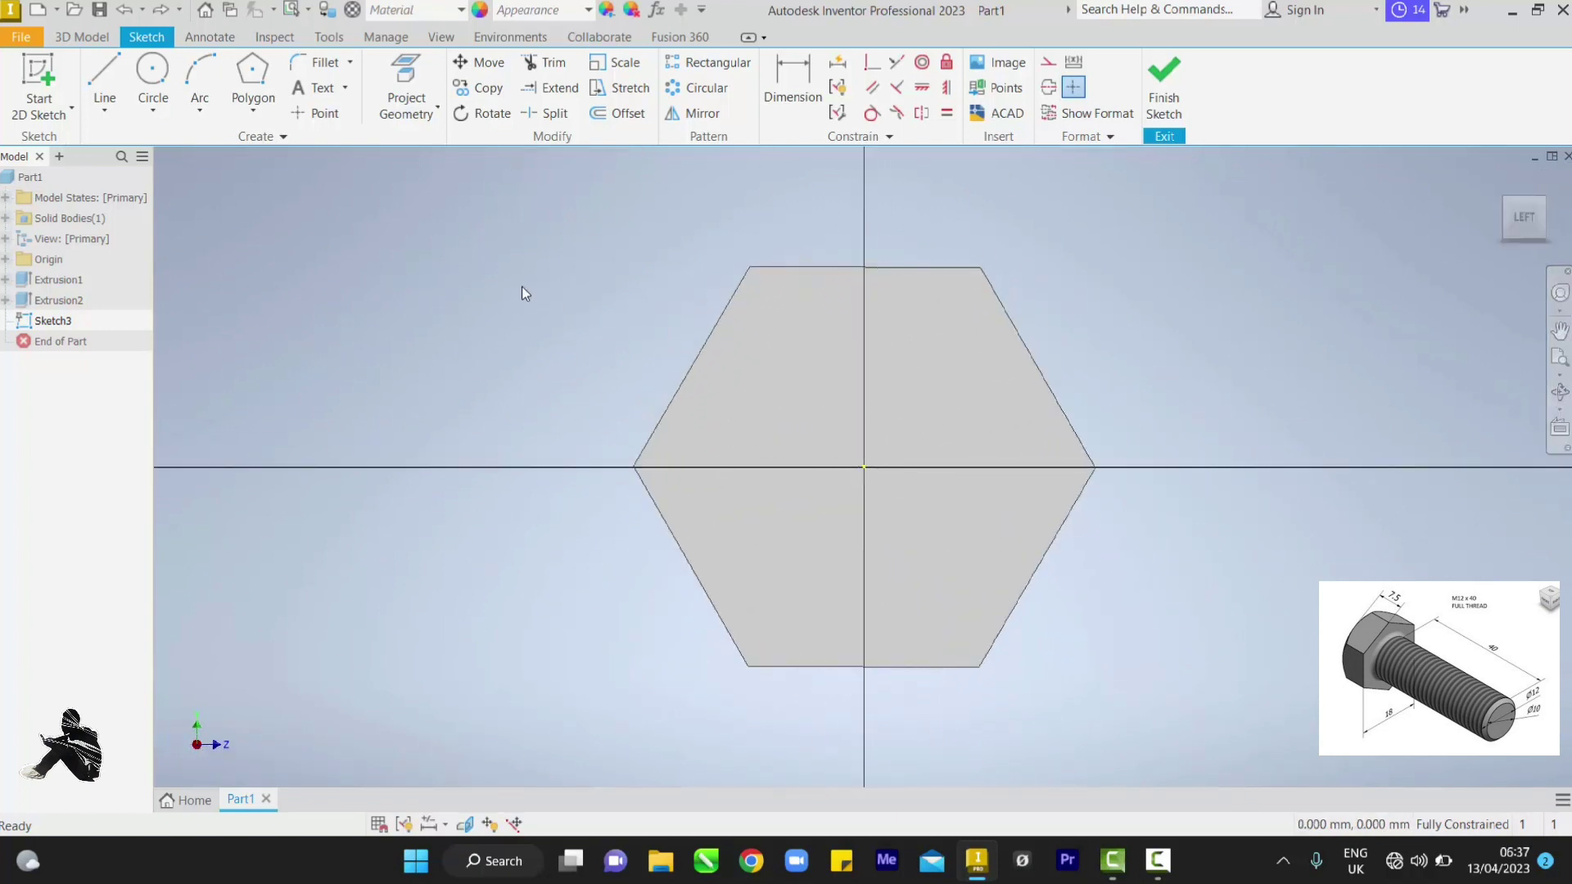
{"action": "left_click", "coordinate": [152, 82]}
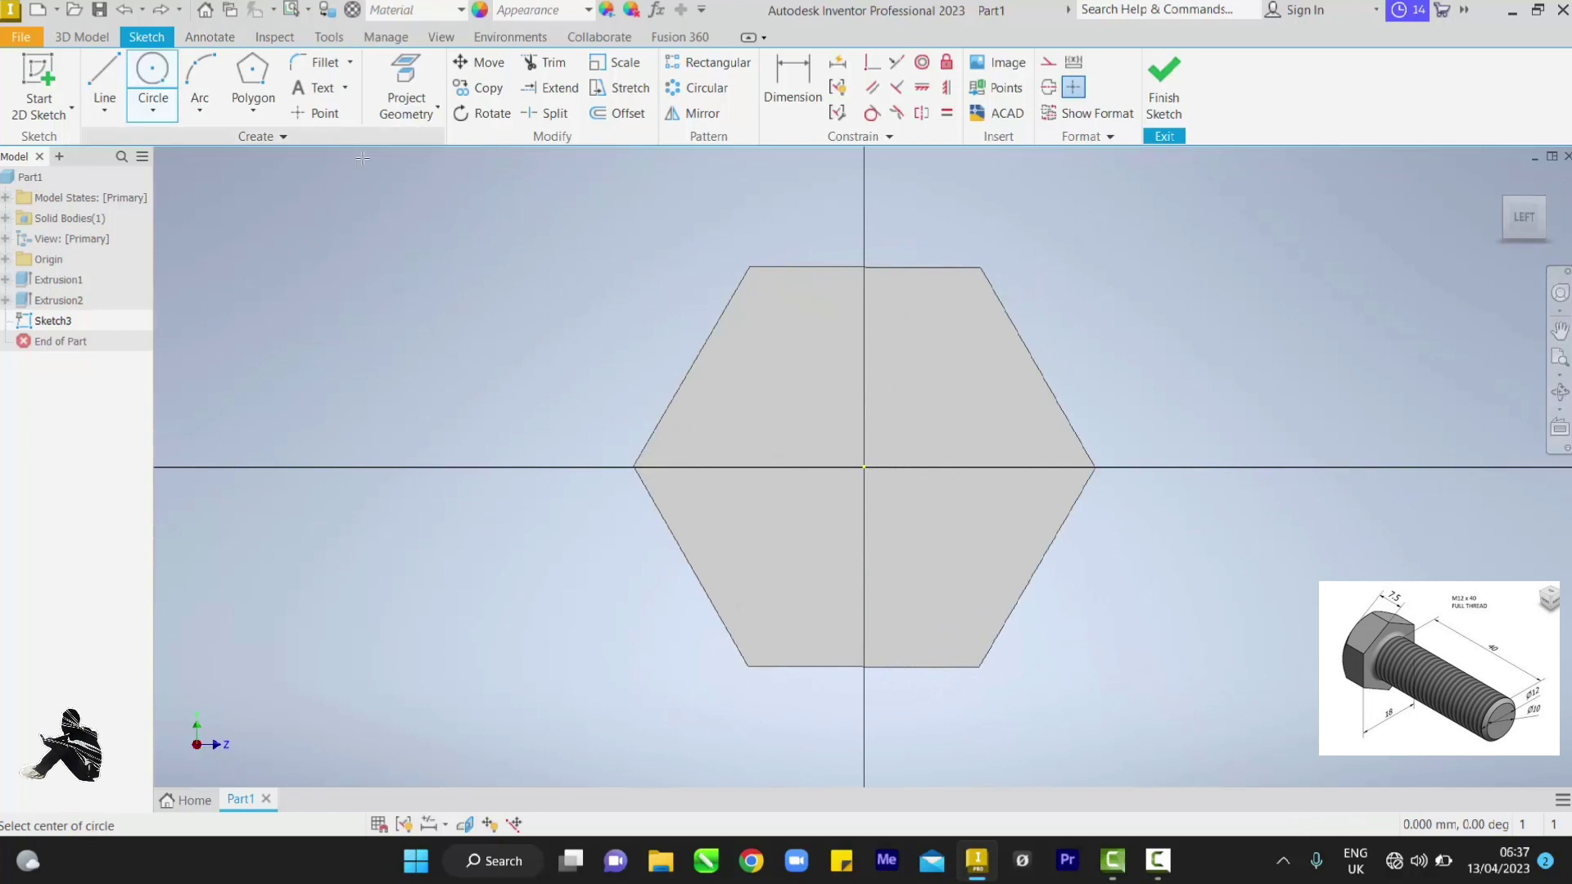
{"action": "left_click", "coordinate": [863, 467]}
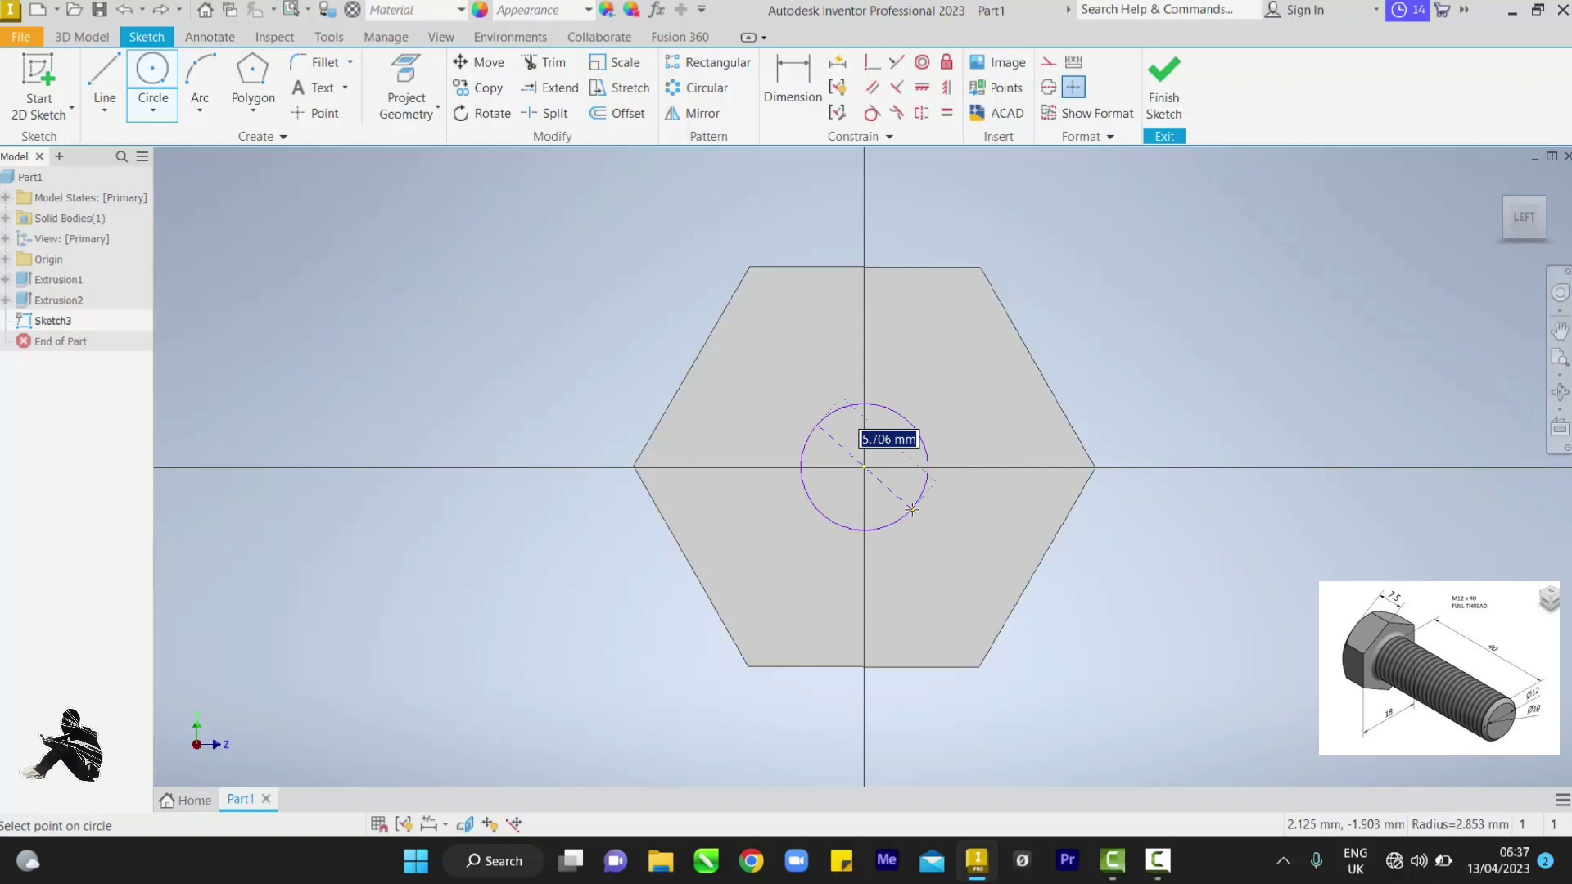
{"action": "type", "text": "1"}
{"action": "key", "text": "Return"}
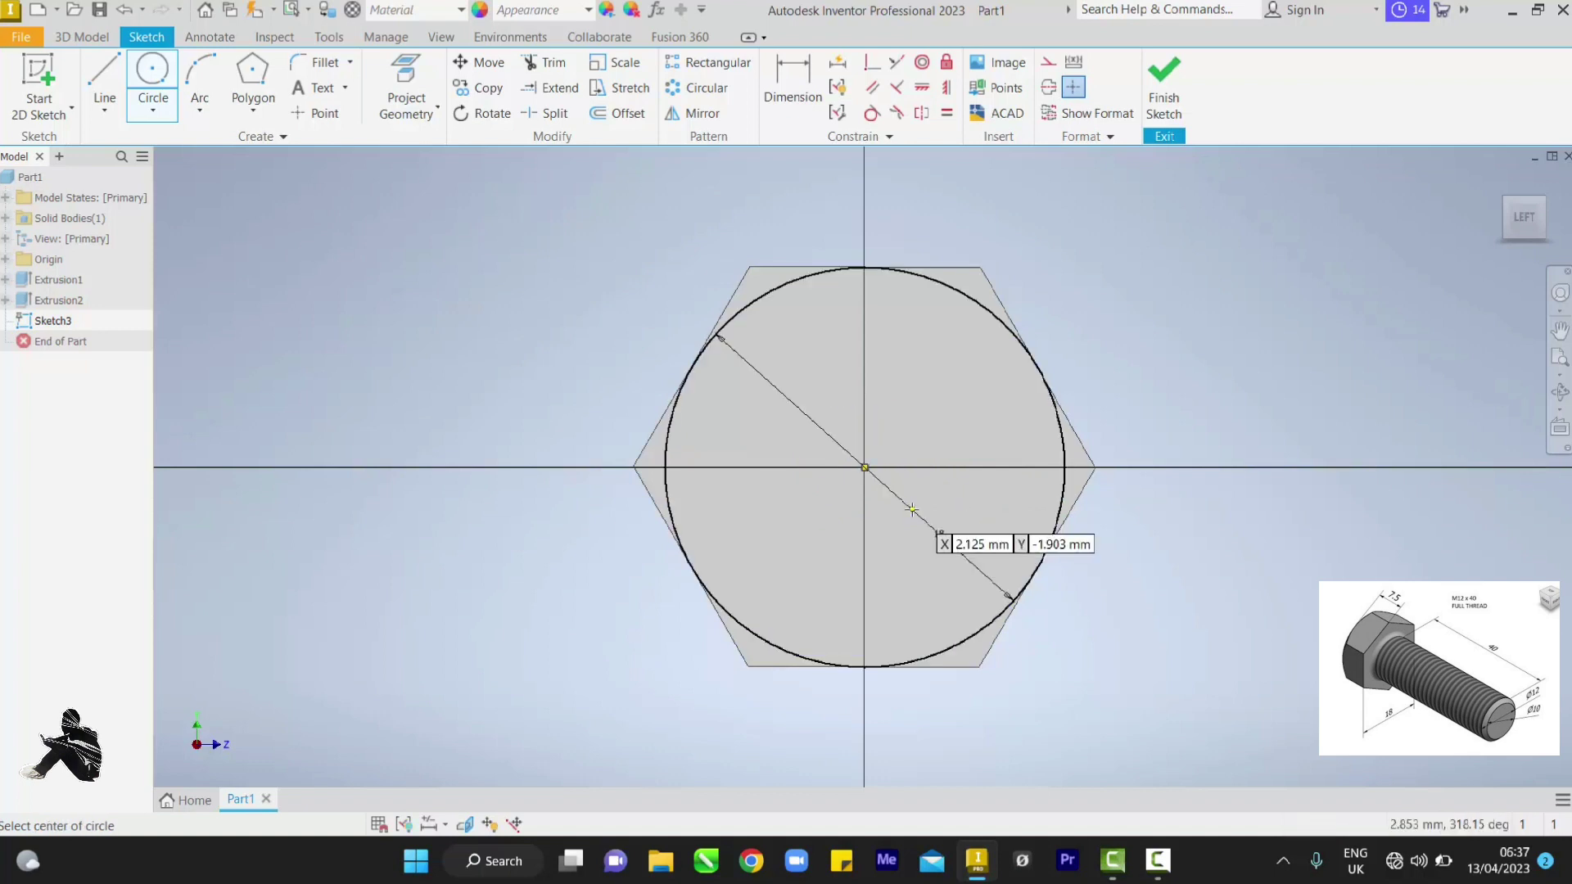
{"action": "left_click", "coordinate": [1163, 92]}
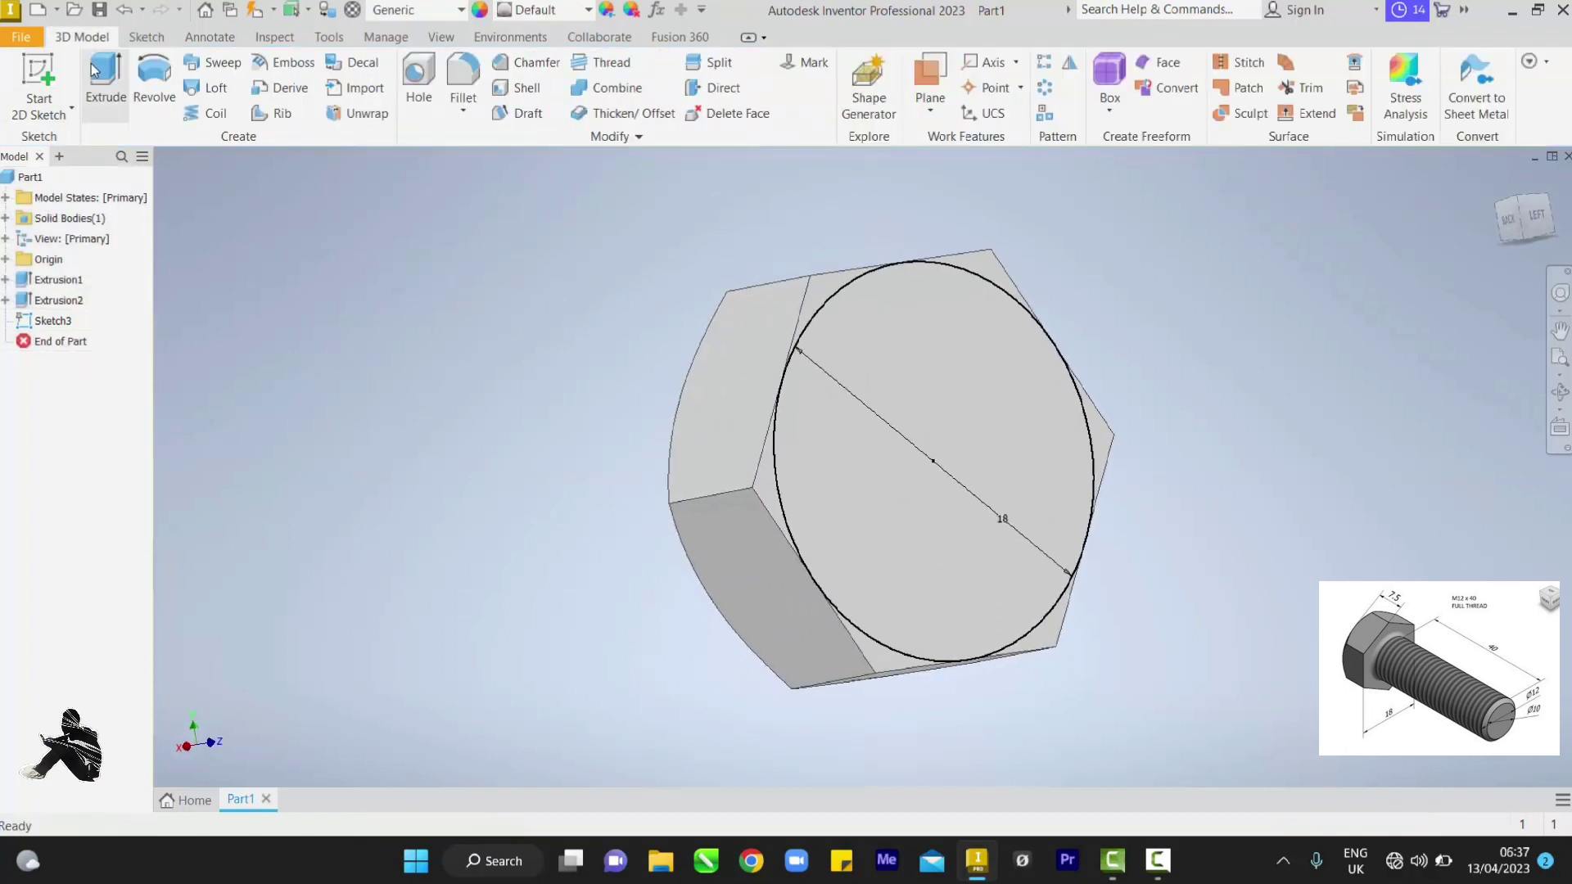
Extrude the 18 mm circle through all into the head as an intersection with a 45° taper to chamfer the hexagon's corners.
{"action": "left_click", "coordinate": [97, 72]}
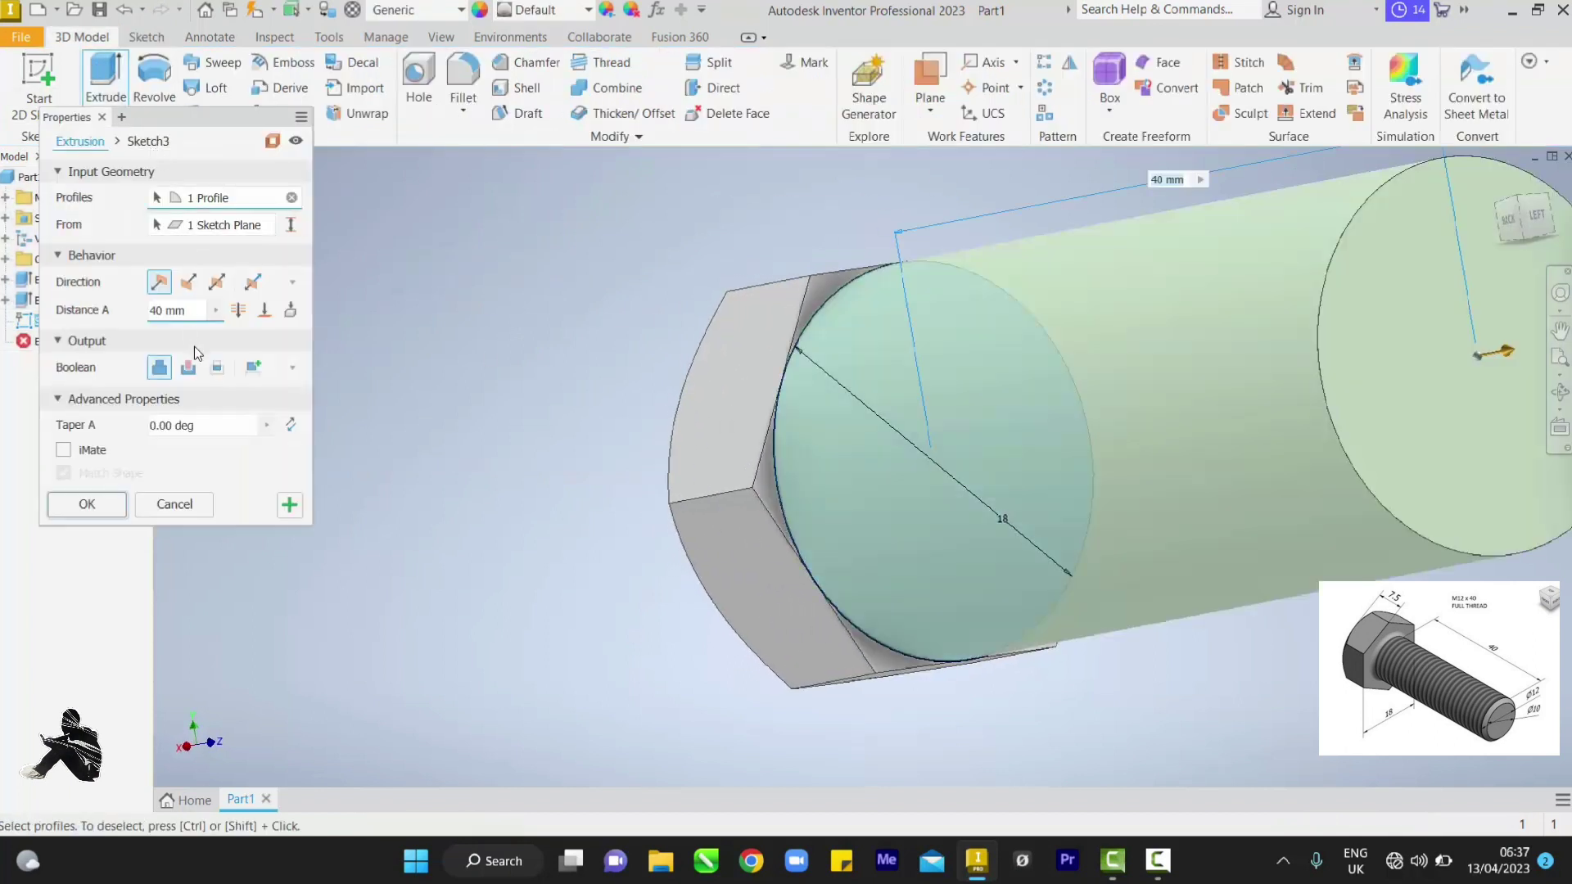
{"action": "left_click", "coordinate": [215, 370]}
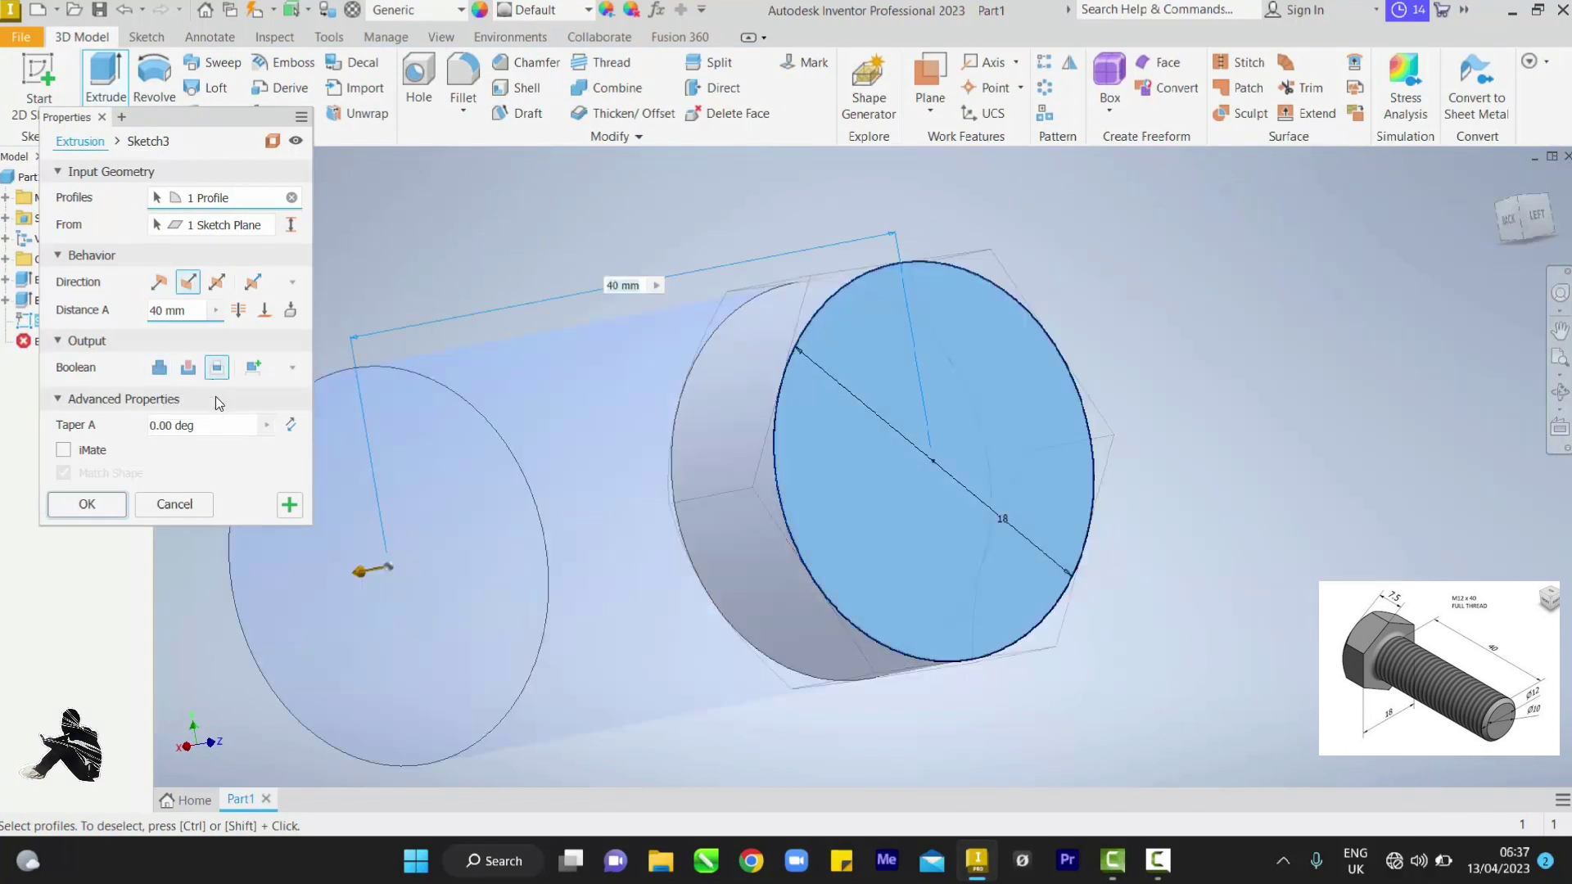
{"action": "left_click", "coordinate": [223, 427]}
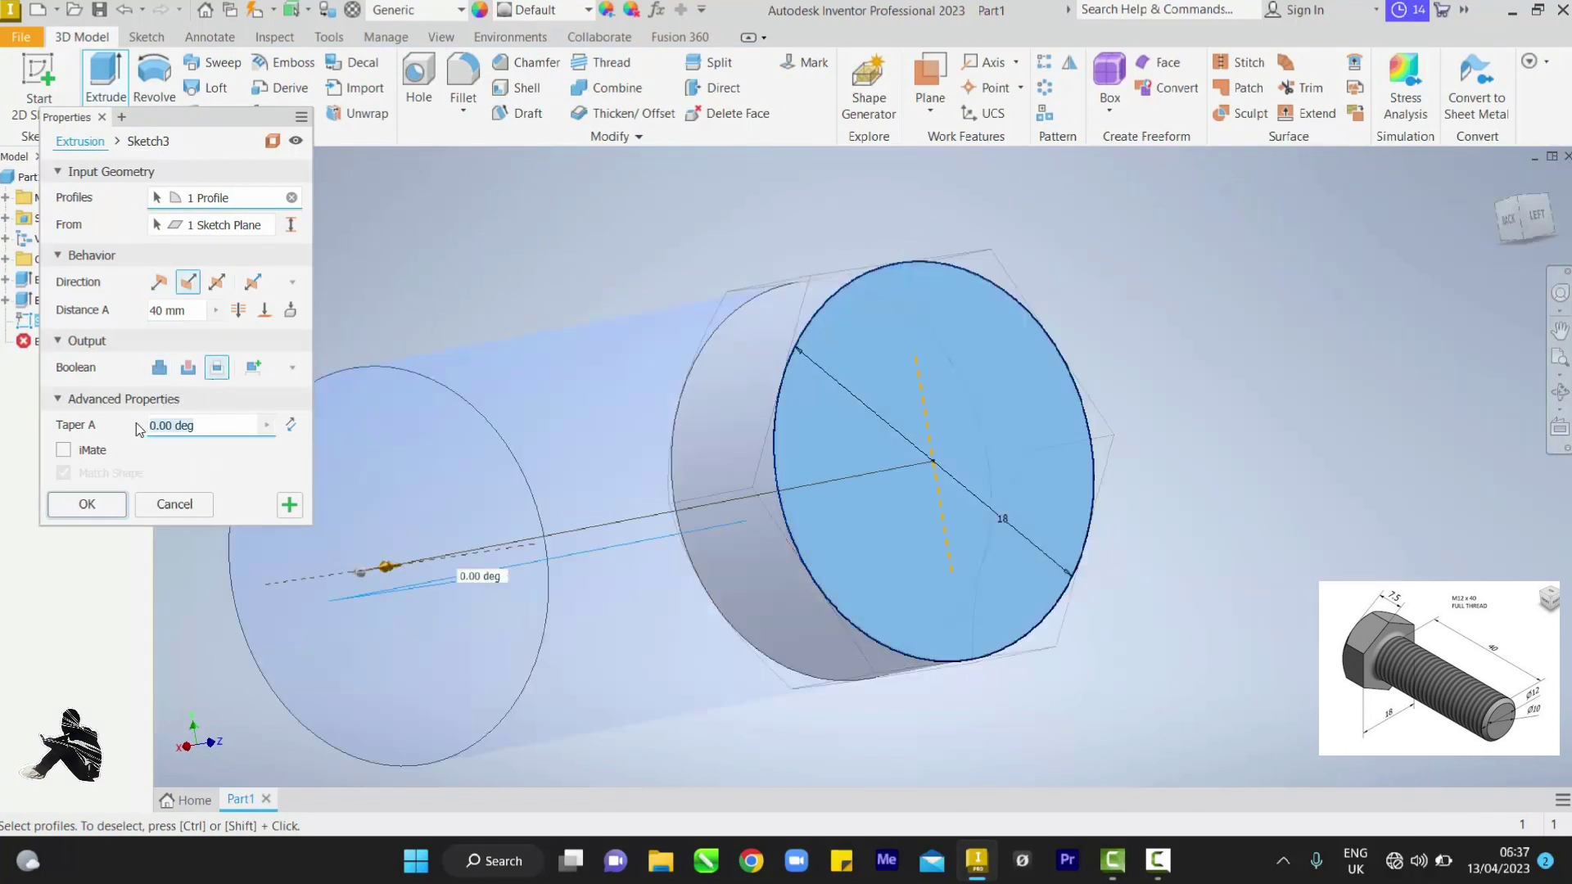
{"action": "type", "text": "45"}
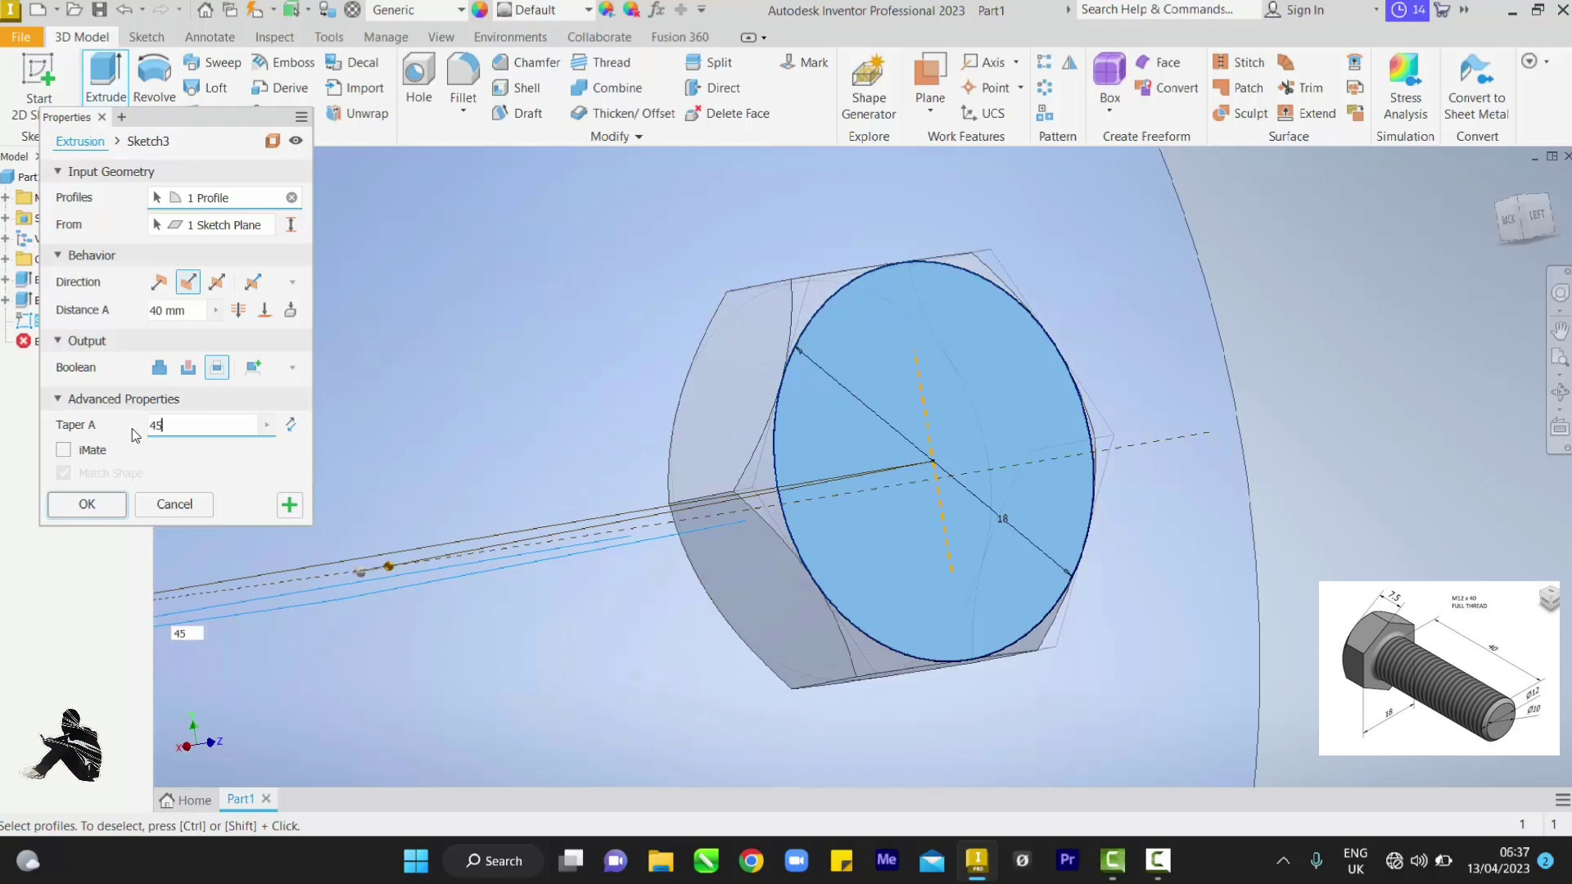
{"action": "left_click", "coordinate": [239, 310]}
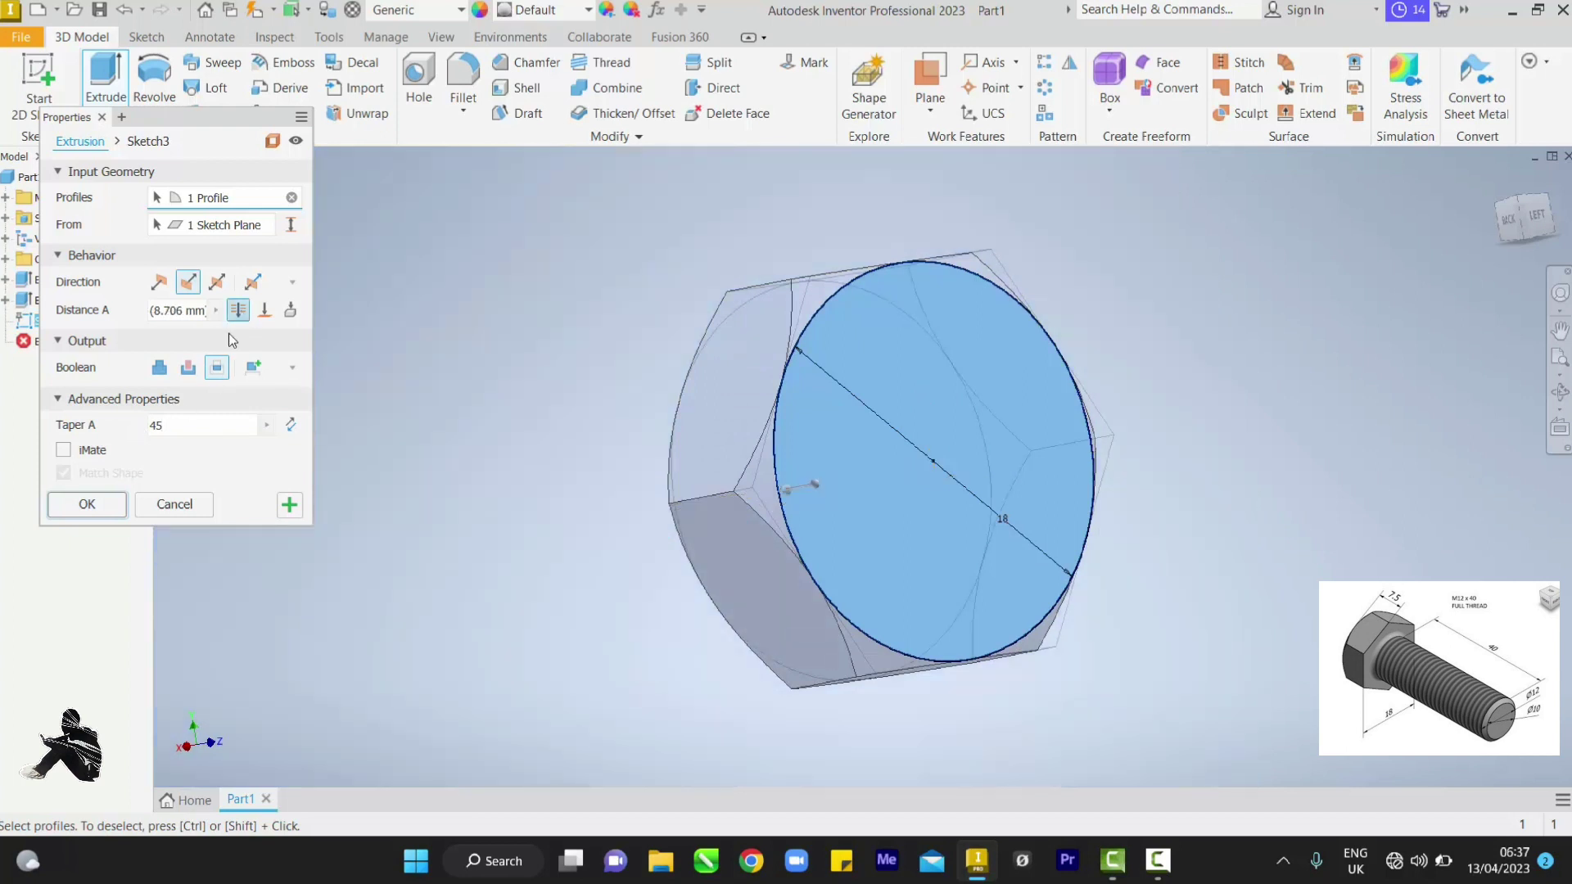
{"action": "left_click", "coordinate": [86, 504]}
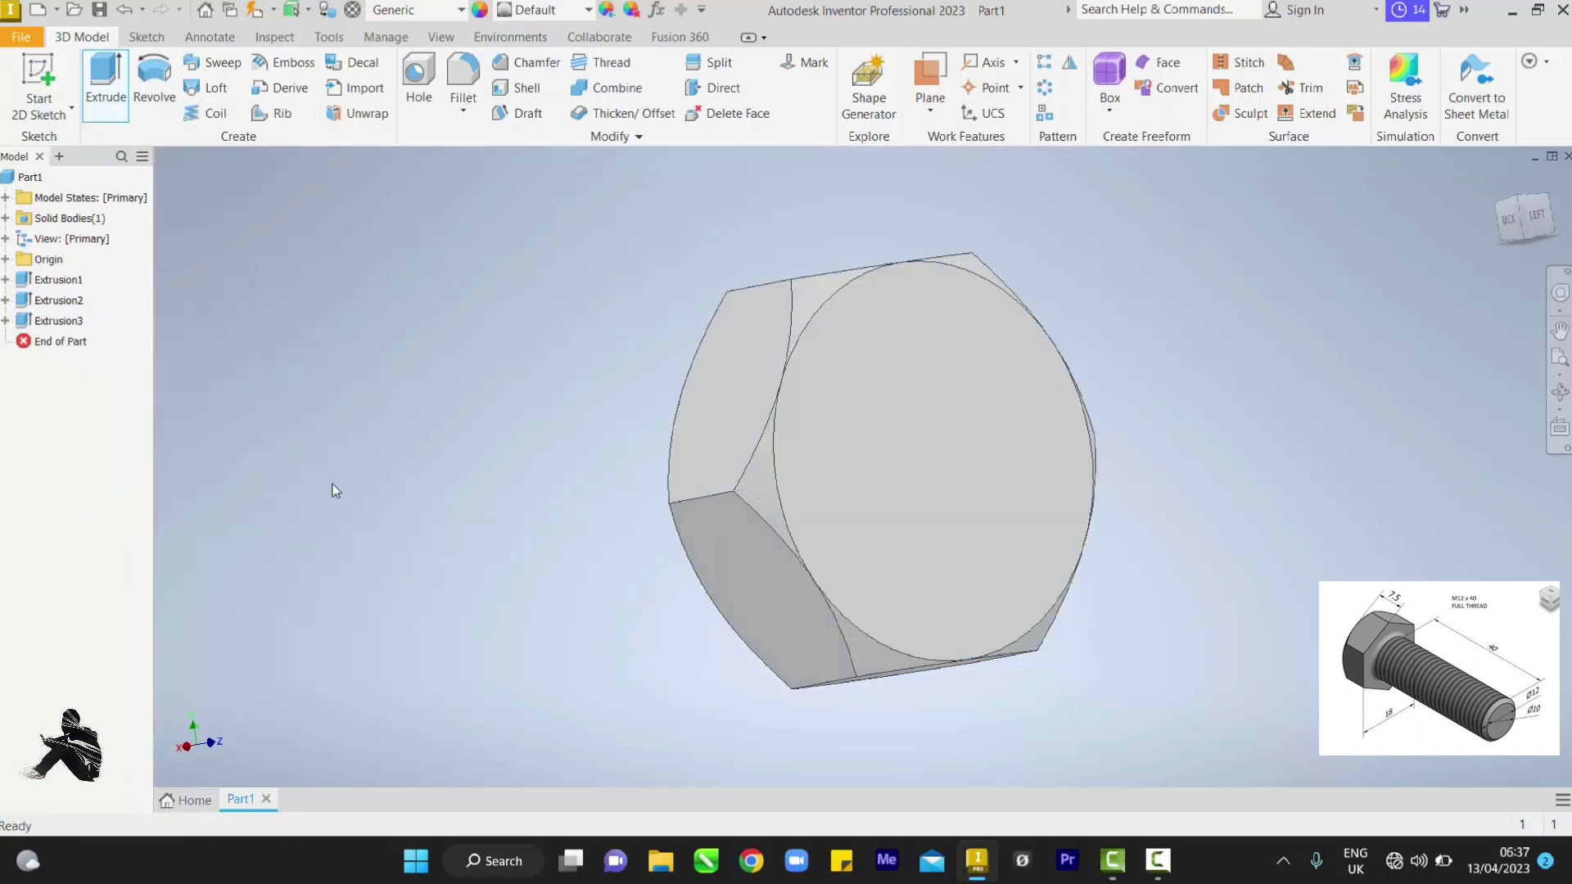
Sketch a 12 mm diameter circle at the centre of the head's opposite circular face and finish the sketch.
{"action": "scroll", "coordinate": [388, 473], "scroll_direction": "down", "scroll_amount": 3}
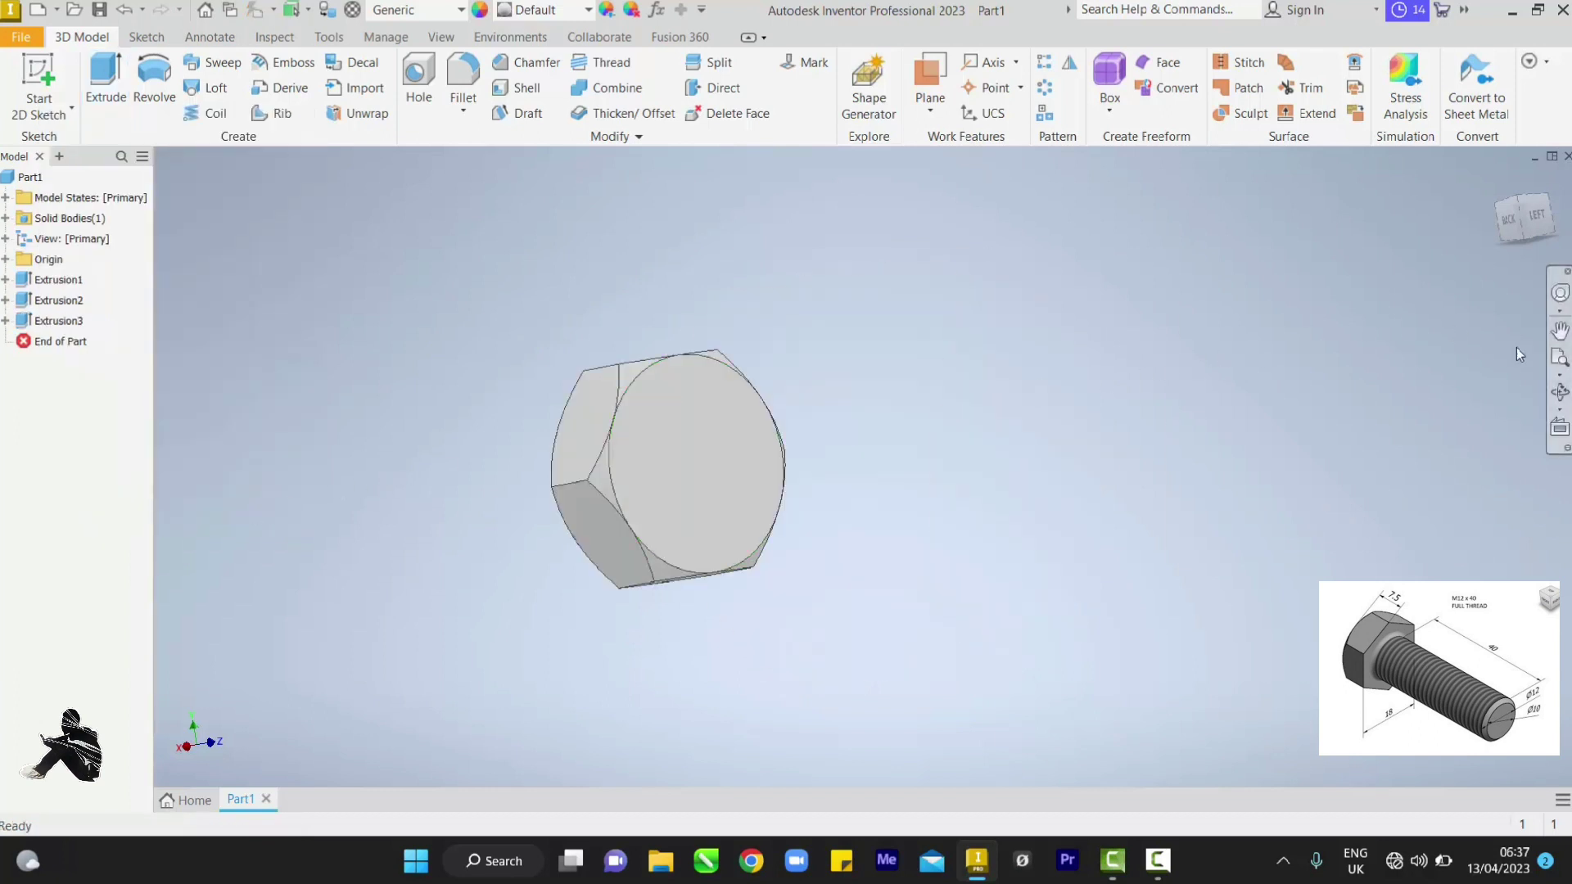
{"action": "left_click", "coordinate": [1560, 357]}
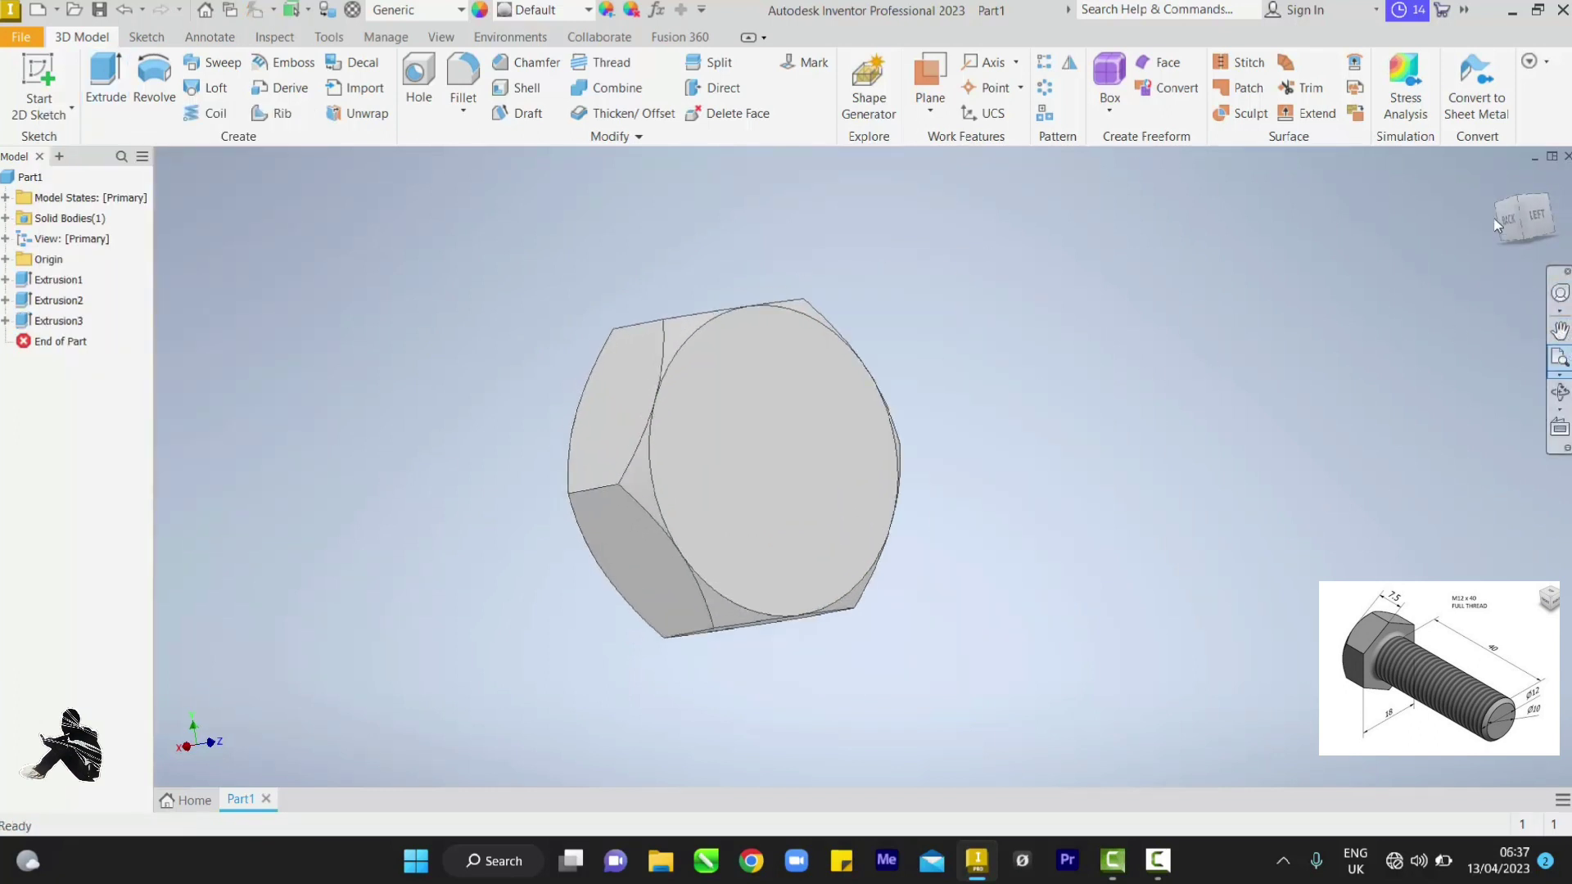
{"action": "left_click", "coordinate": [1501, 180]}
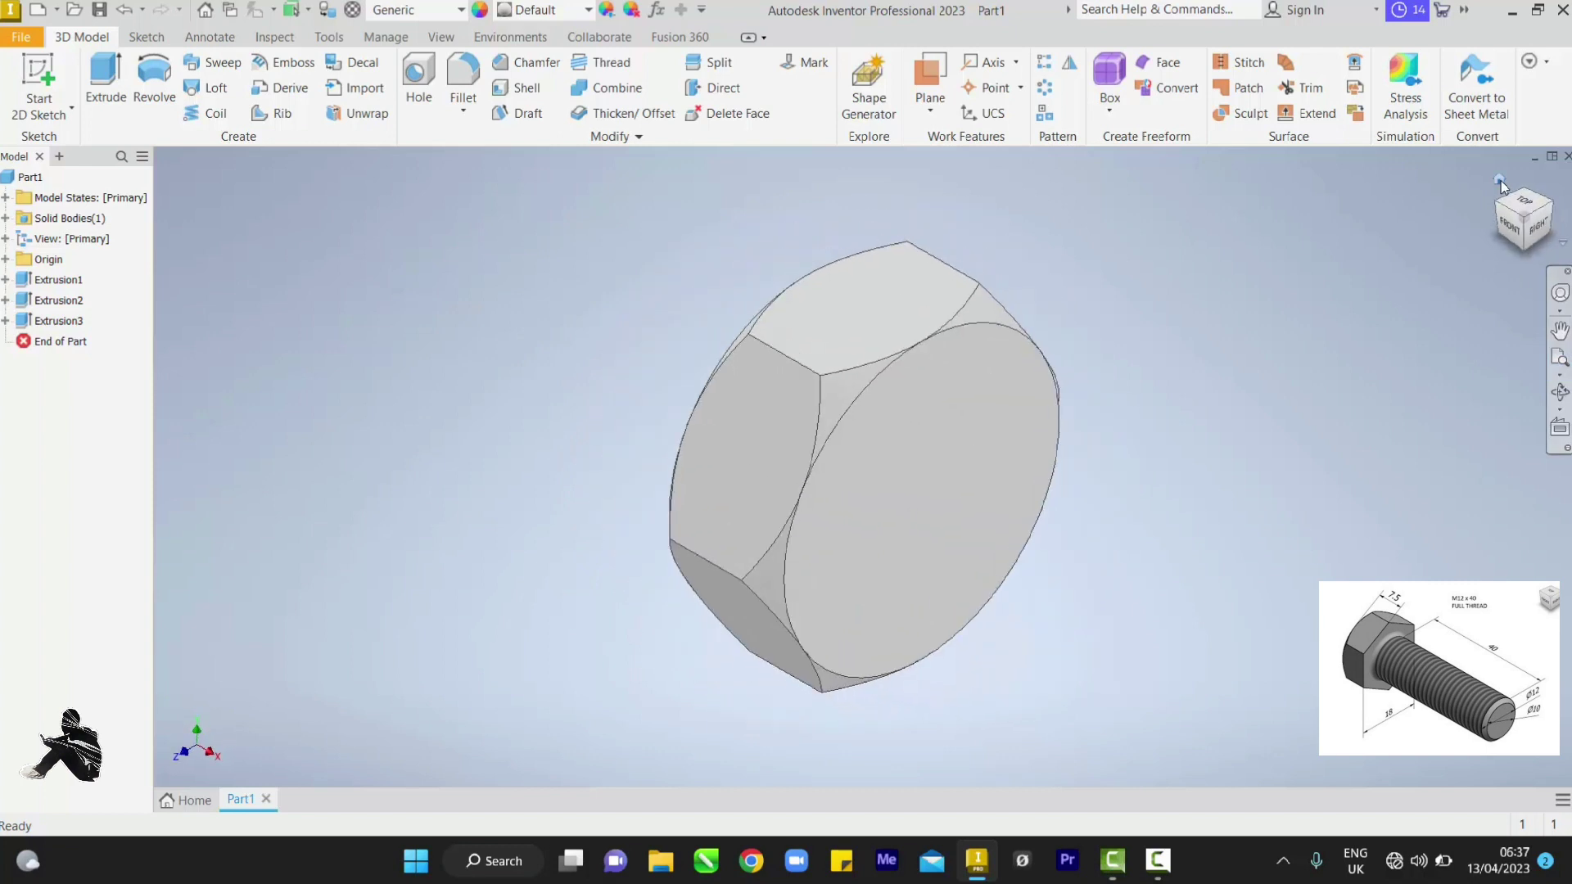
{"action": "middle_click_drag", "start_coordinate": [827, 466], "coordinate": [994, 465], "text": "shift"}
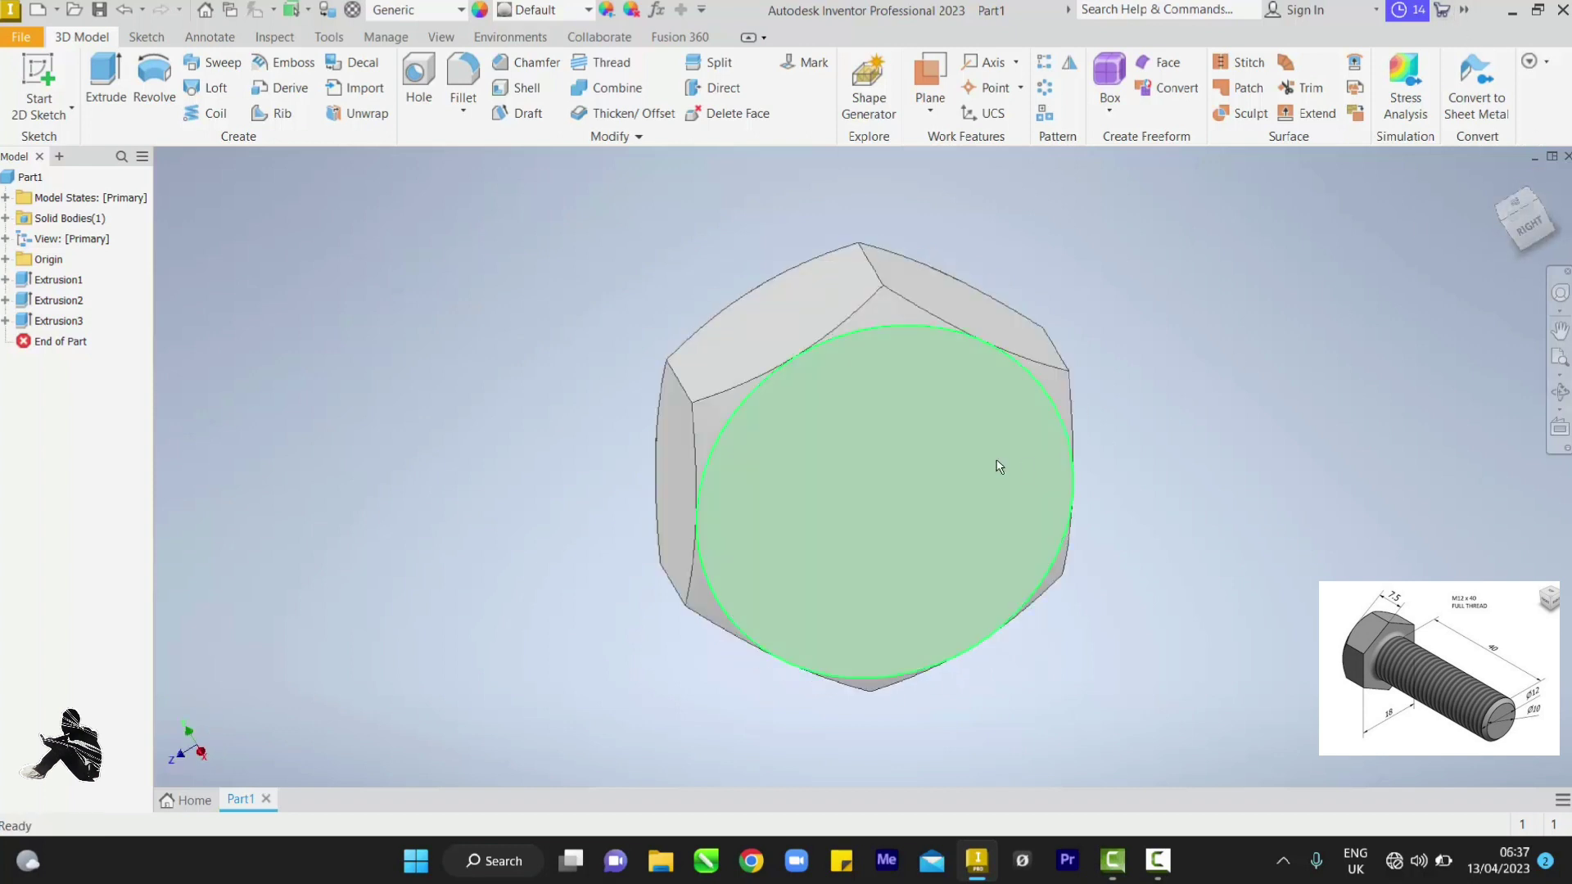
{"action": "left_click", "coordinate": [994, 465]}
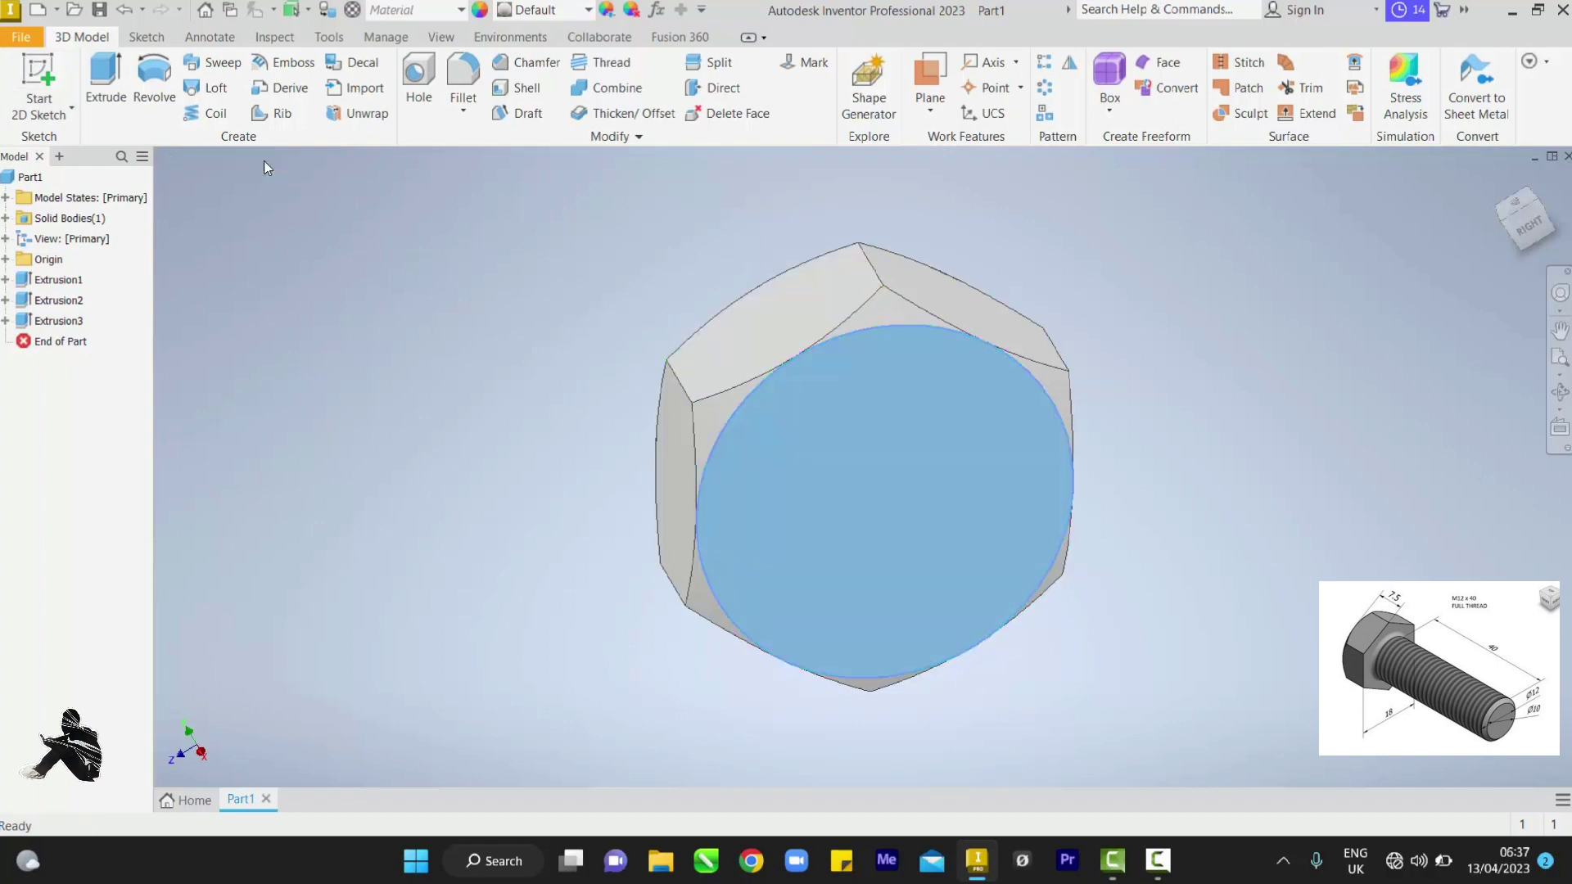
{"action": "left_click", "coordinate": [266, 163]}
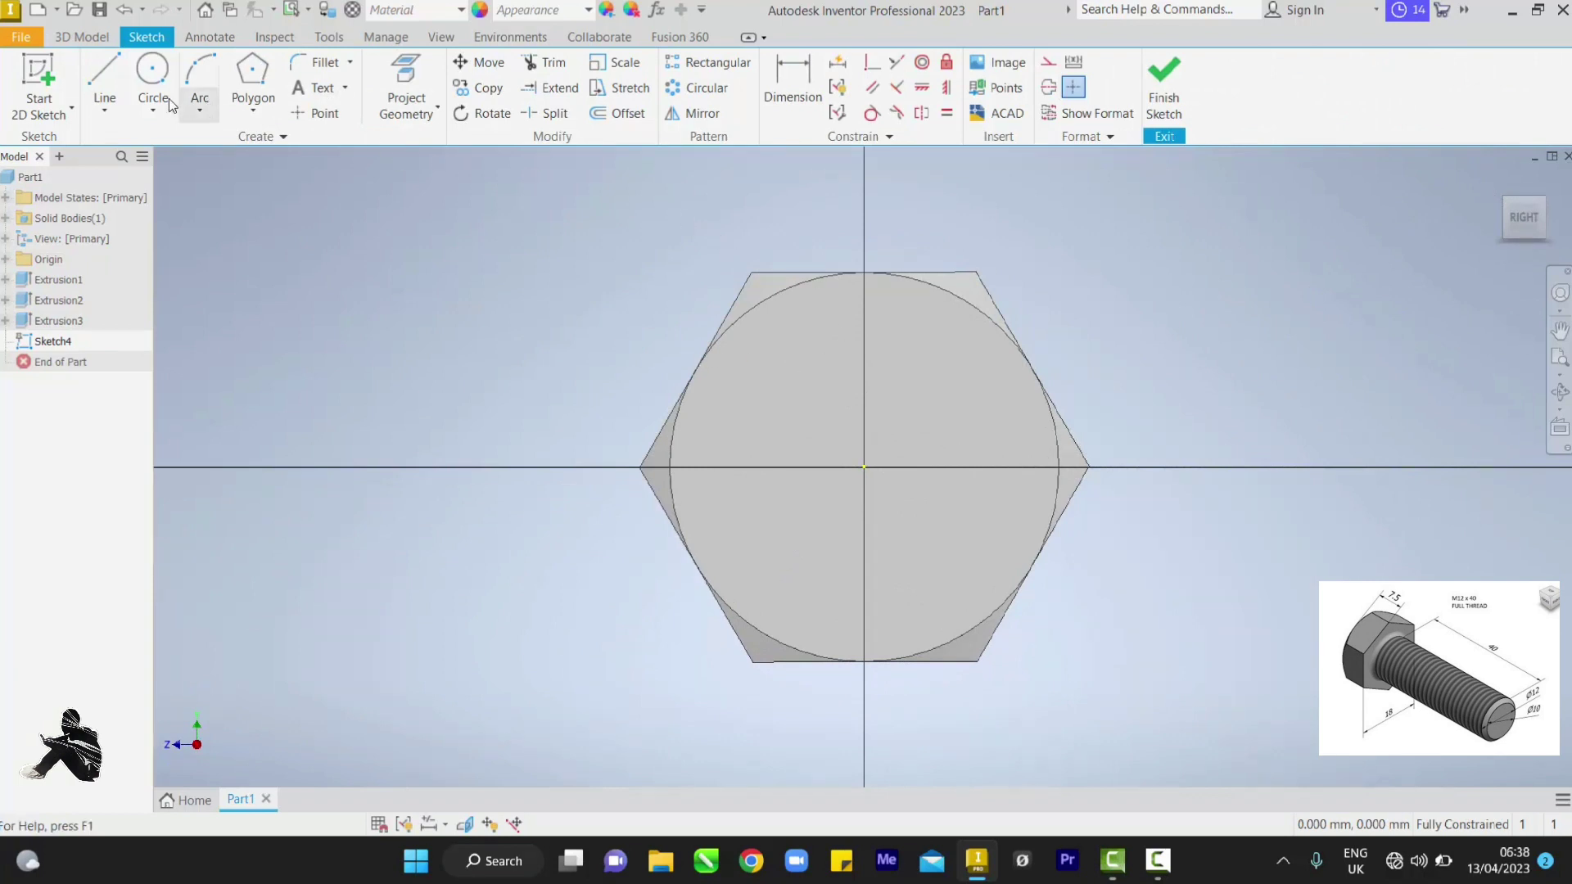
{"action": "left_click", "coordinate": [152, 80]}
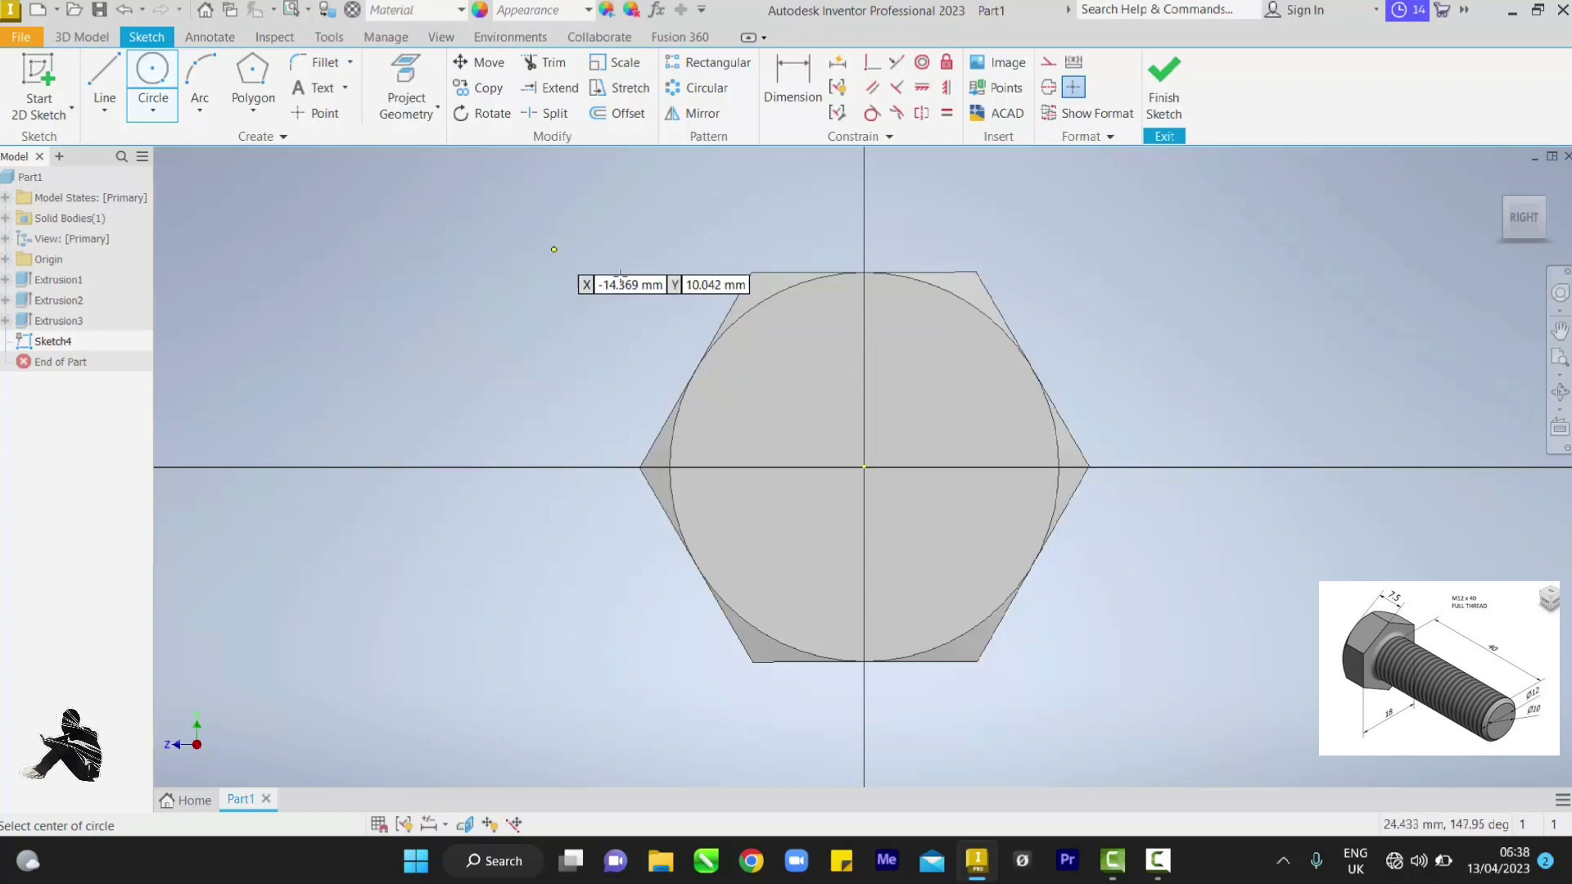
{"action": "left_click", "coordinate": [864, 467]}
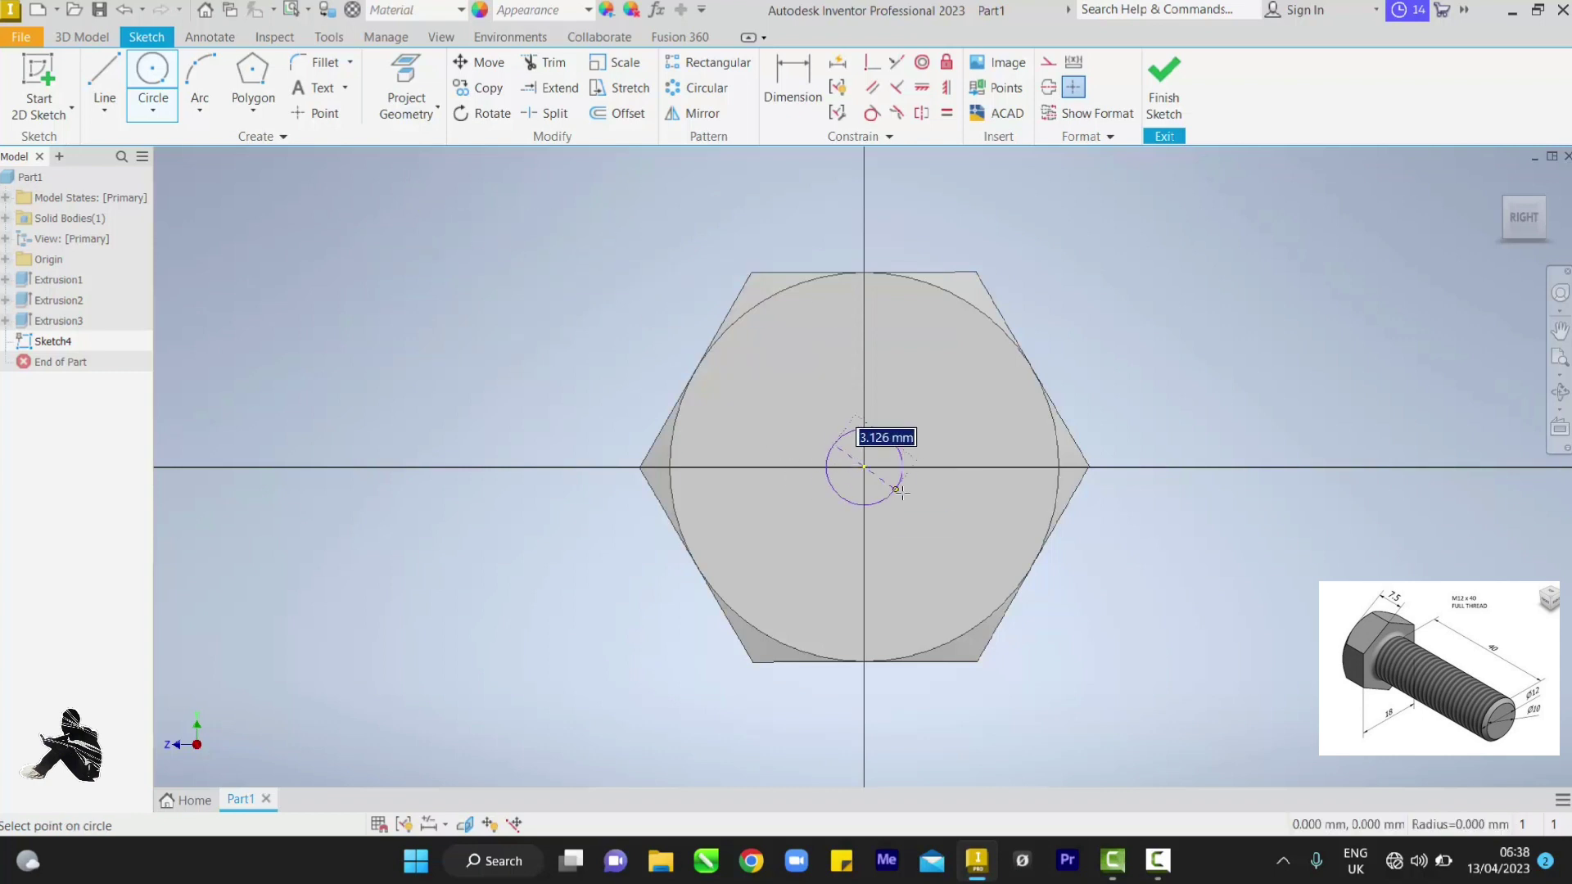
{"action": "type", "text": "12"}
{"action": "key", "text": "Return"}
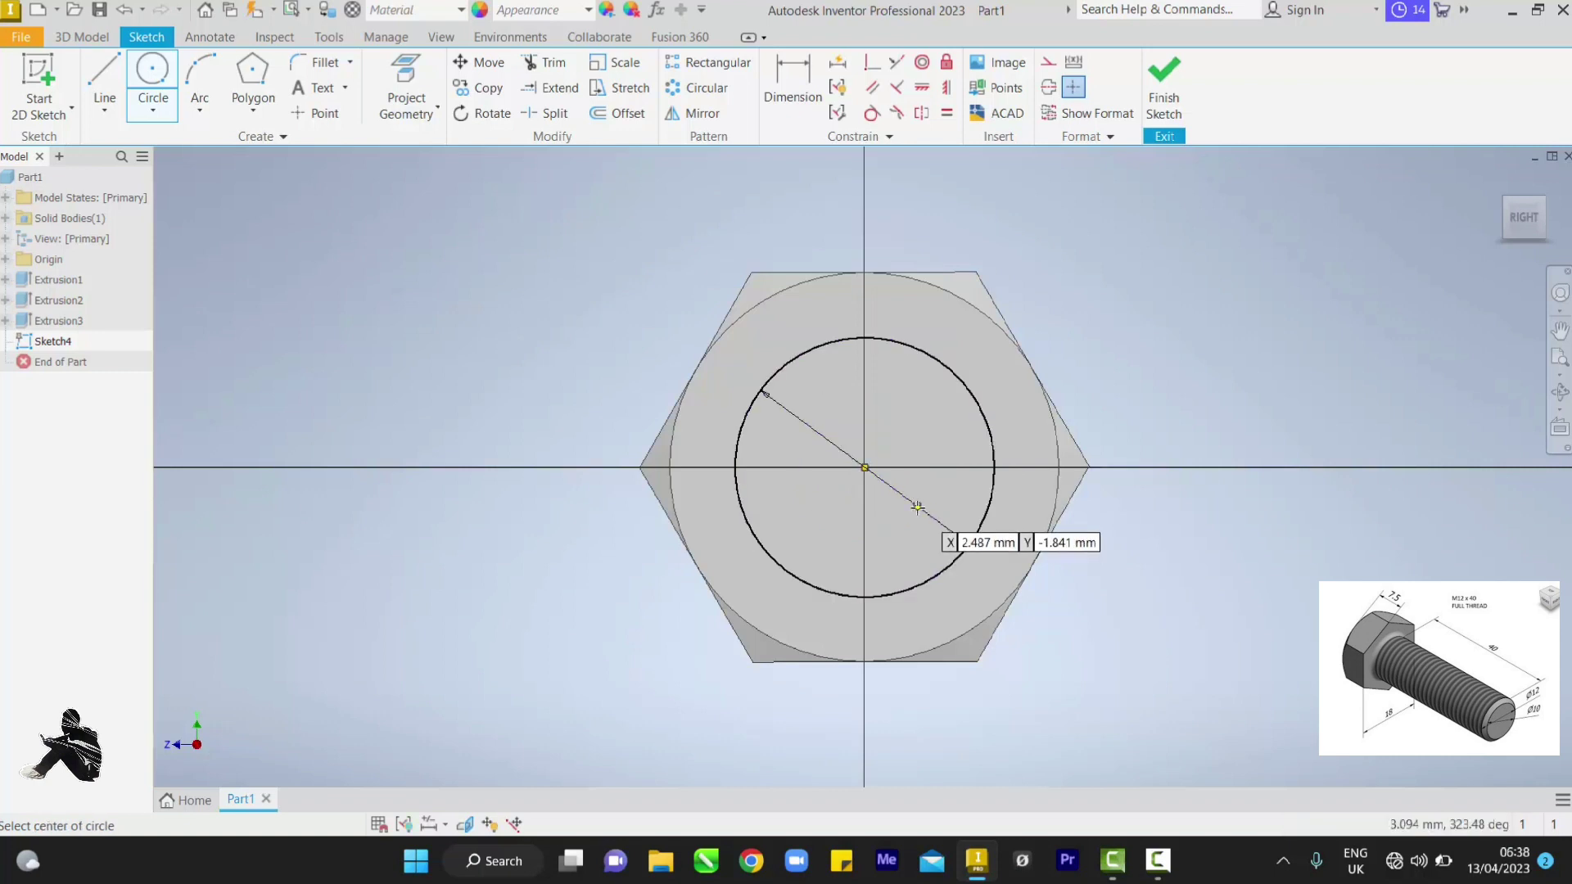
{"action": "left_click", "coordinate": [1167, 77]}
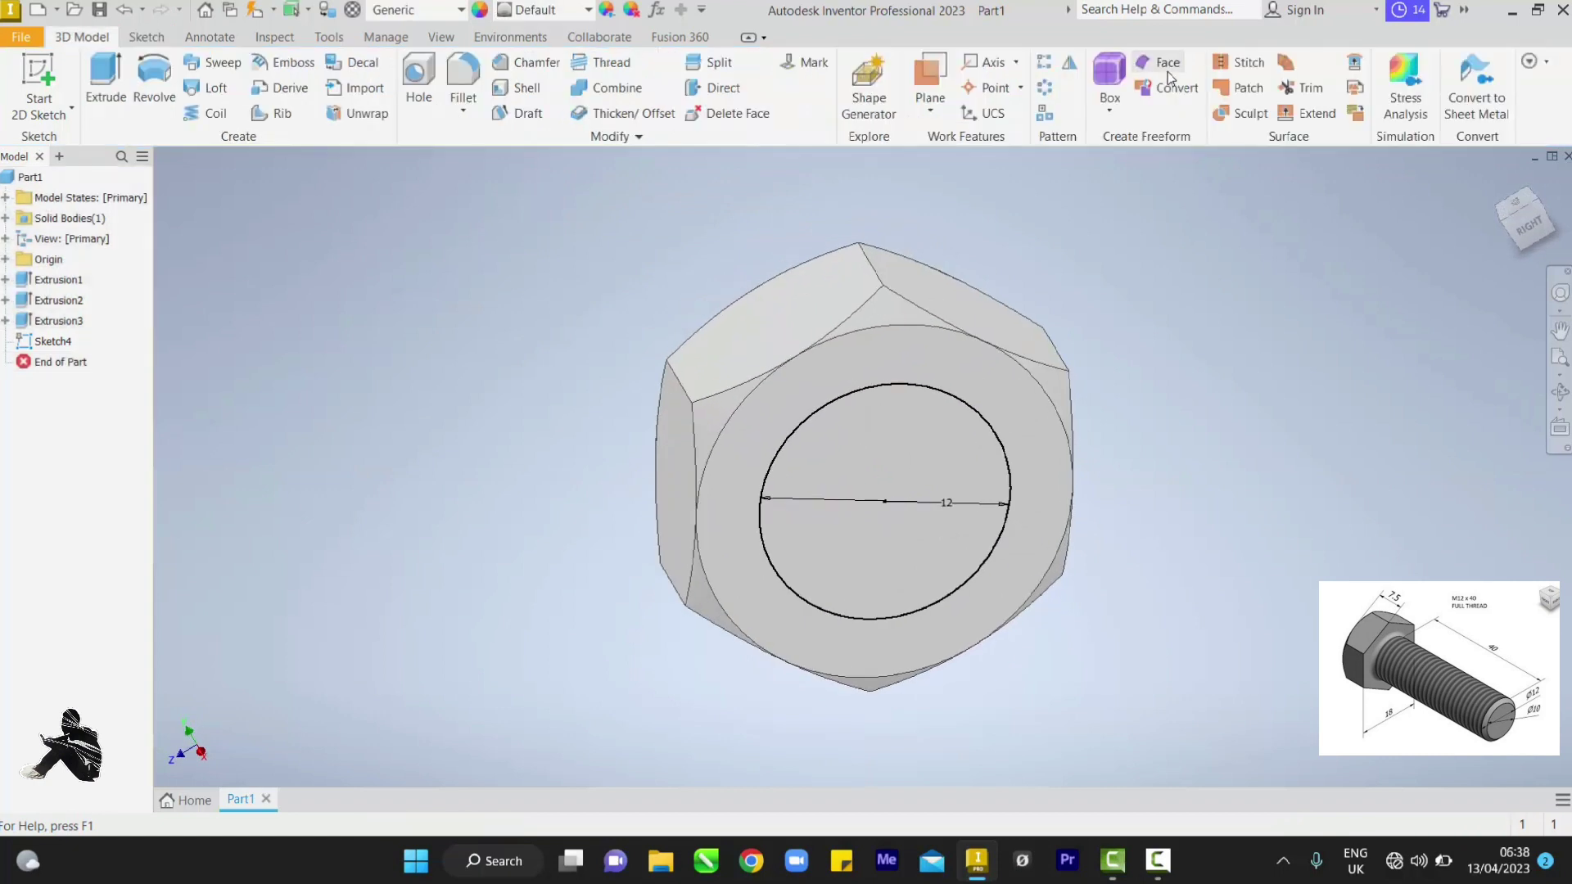
Extrude the 12 mm circle 40 mm outward from the head, joined to it as the bolt's shank.
{"action": "left_click", "coordinate": [105, 97]}
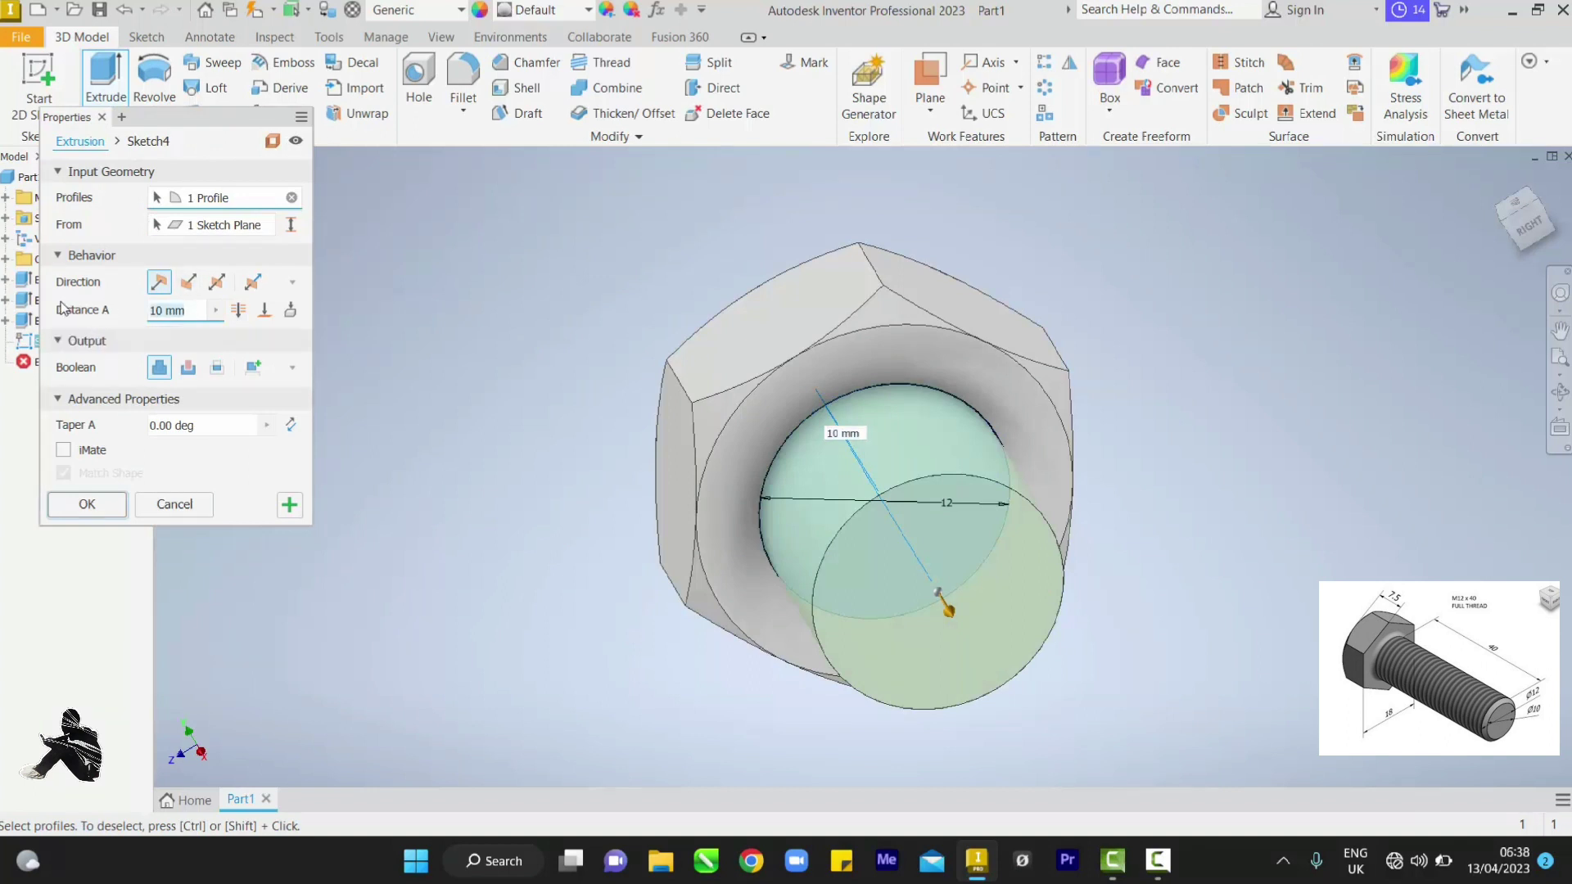
{"action": "type", "text": "40"}
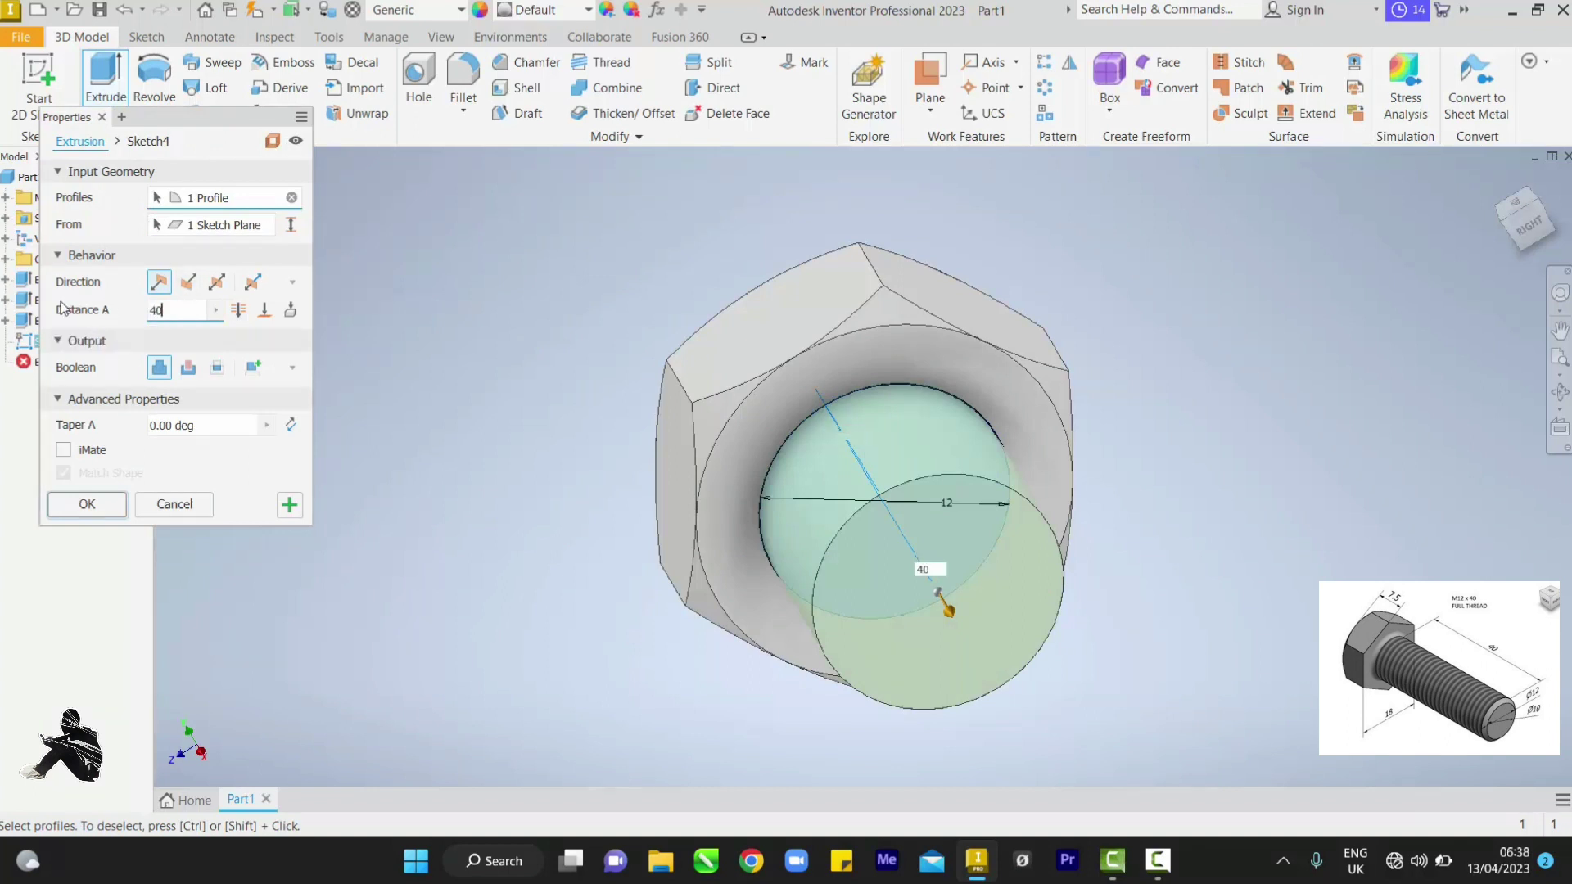
{"action": "left_click", "coordinate": [106, 511]}
Chamfer the circular edge at the shank's free end with an equal distance of 2 mm.
{"action": "mouse_move", "coordinate": [1500, 190]}
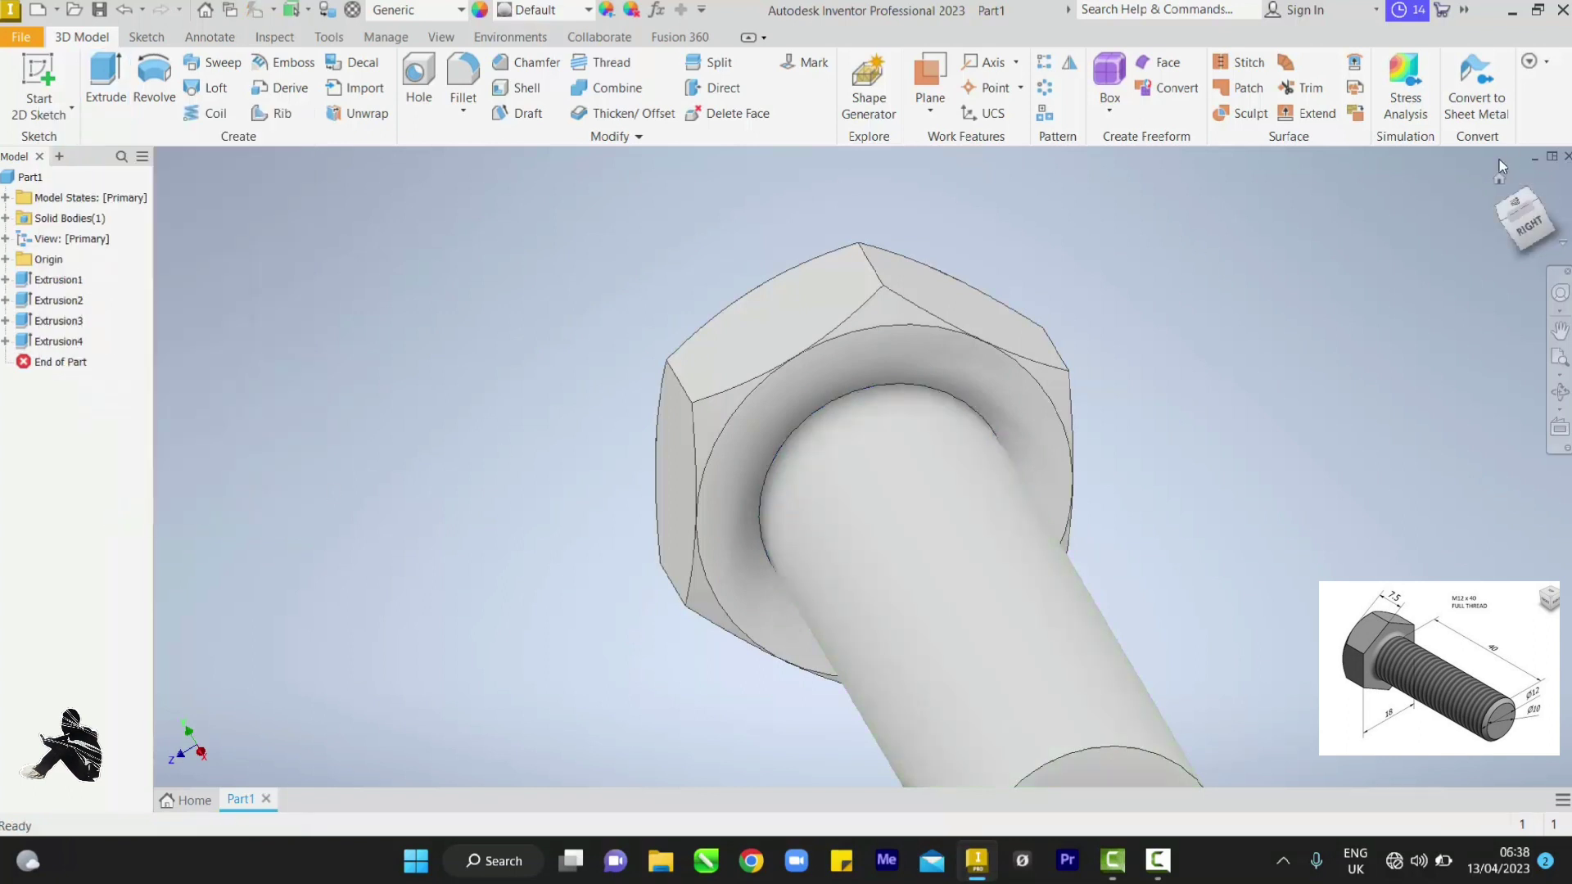
{"action": "left_click", "coordinate": [1499, 182]}
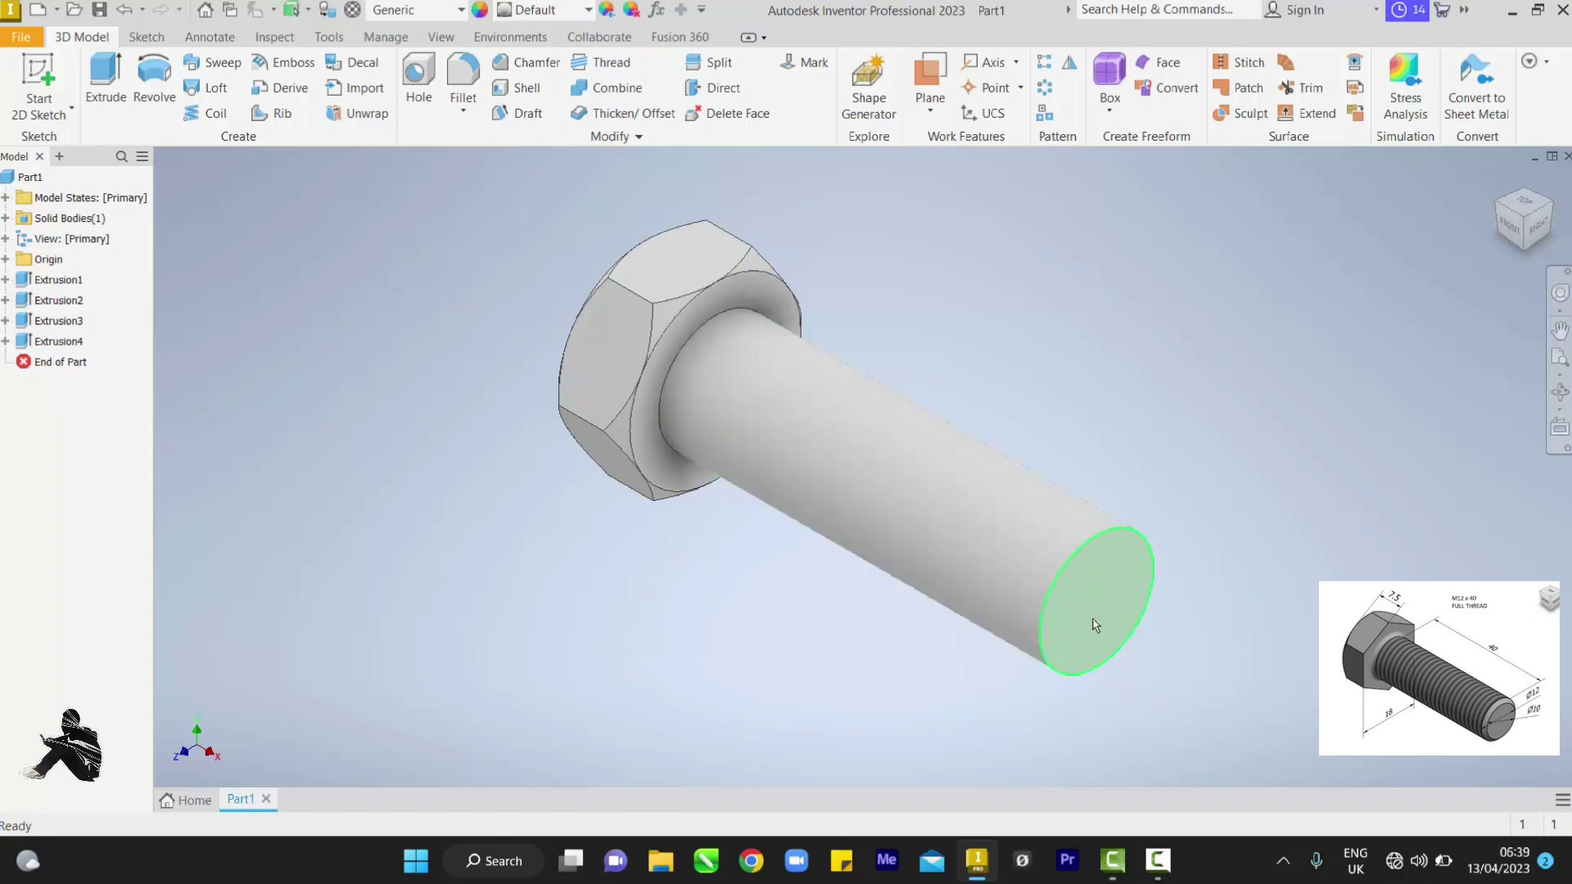
{"action": "left_click", "coordinate": [550, 72]}
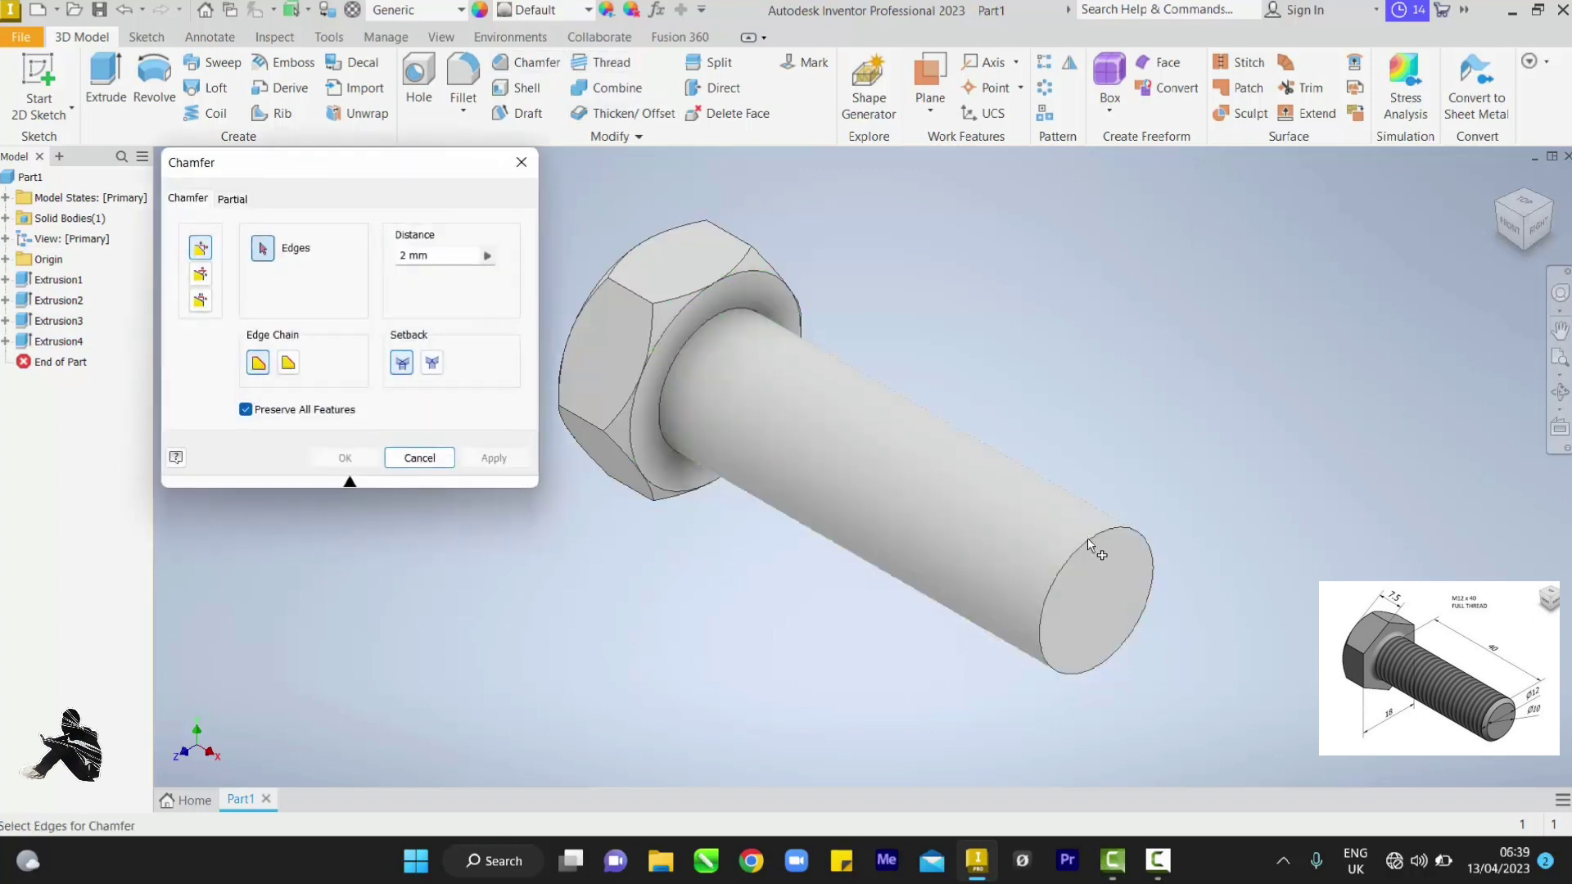
{"action": "left_click", "coordinate": [1097, 552]}
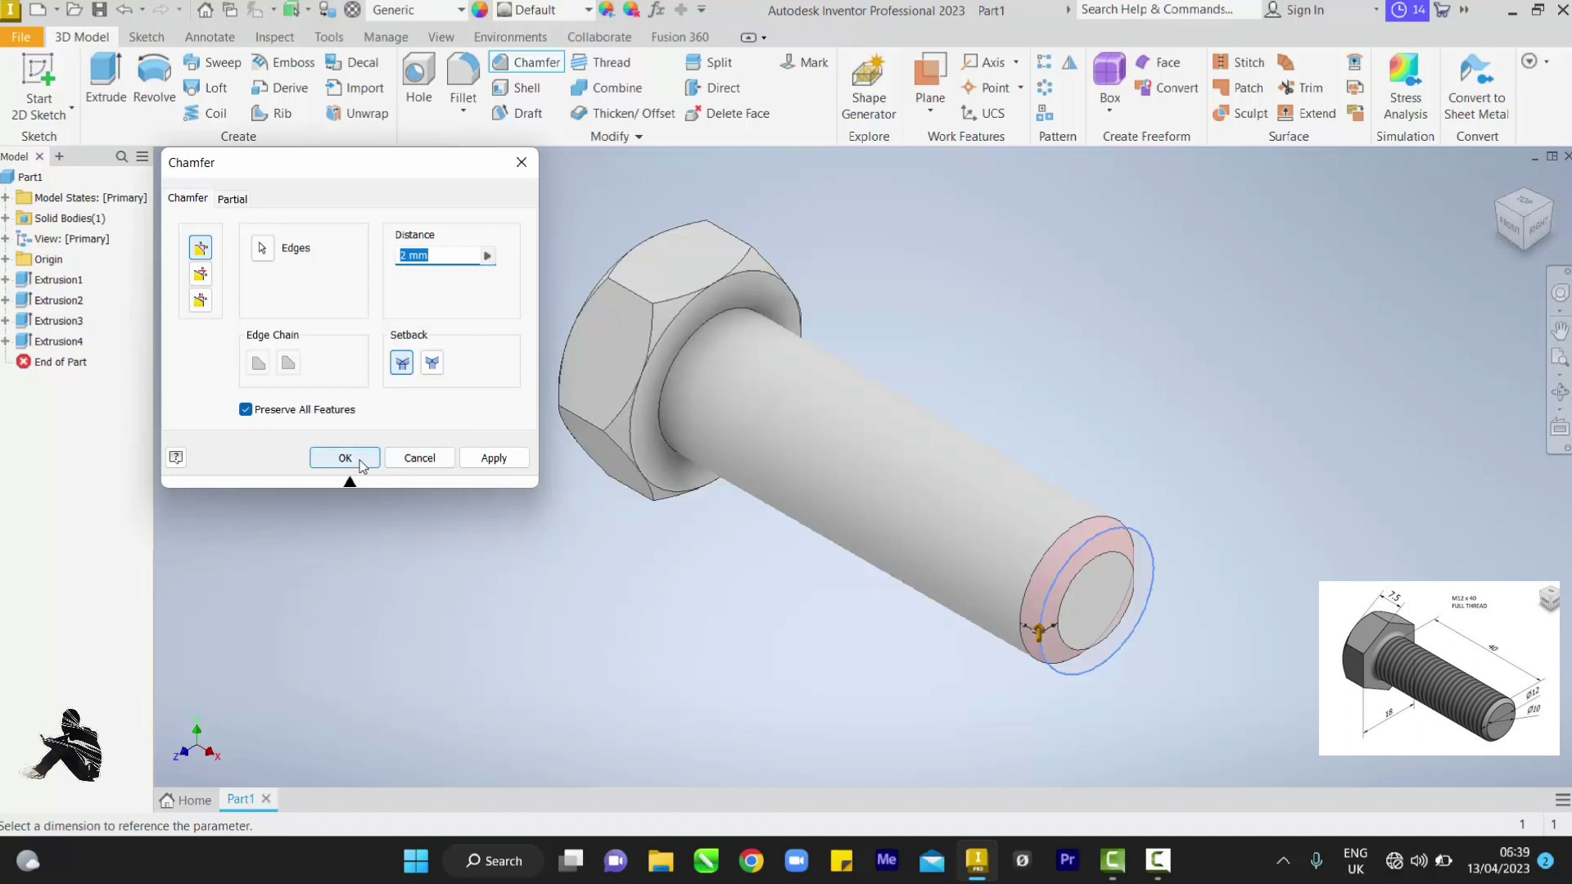
{"action": "left_click", "coordinate": [361, 464]}
{"action": "left_click", "coordinate": [361, 464]}
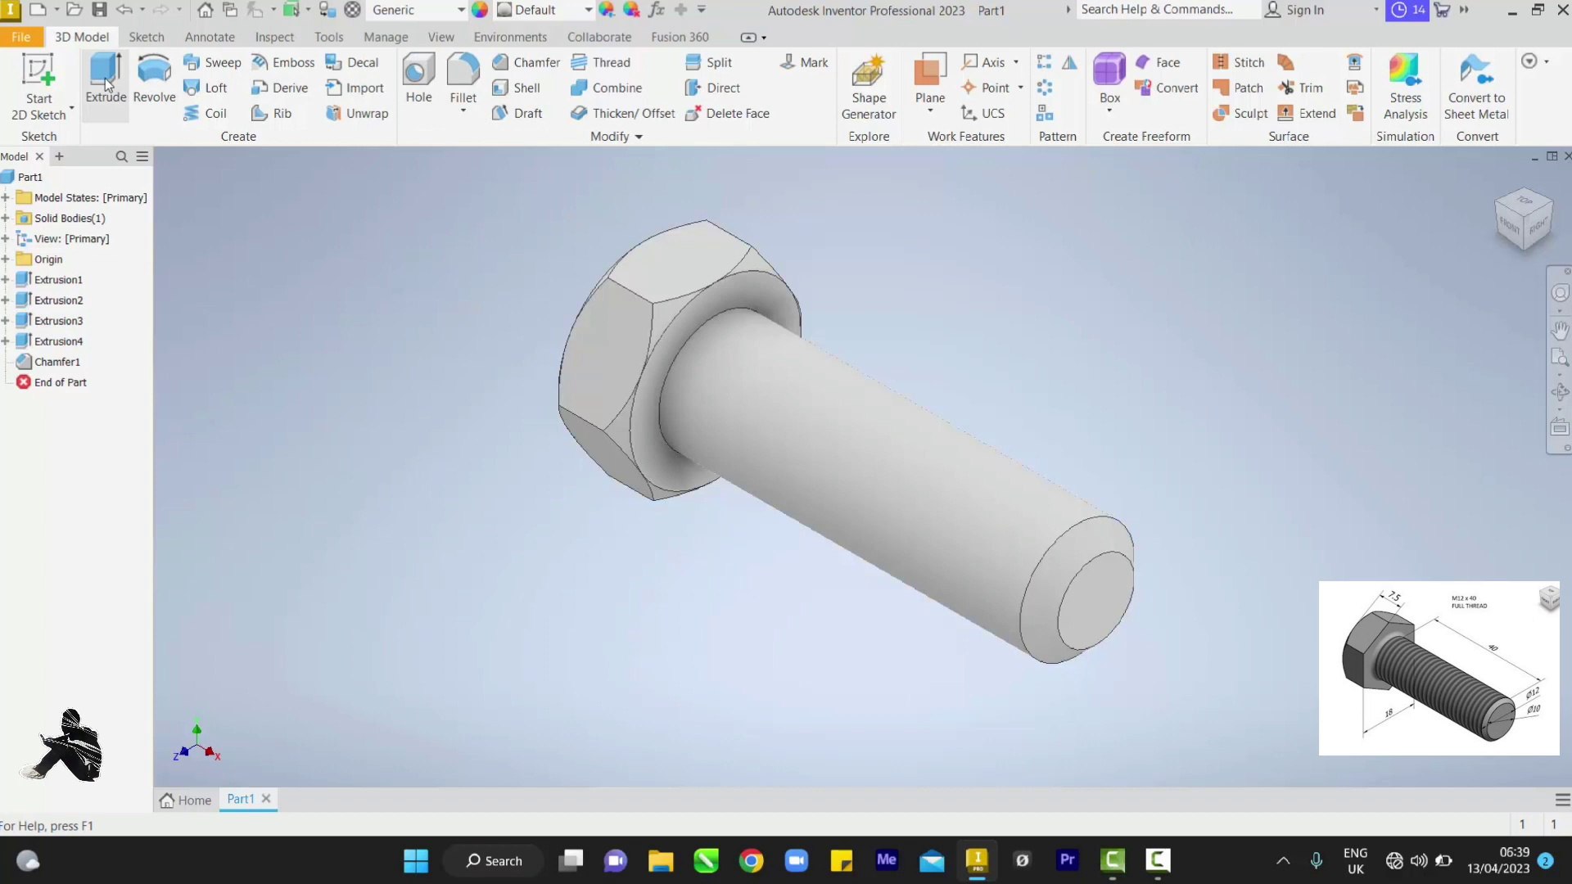
Add a full-depth right-hand ANSI Metric M Profile thread, size 12, designation M12x1.75, class 6g, to the shank's cylindrical face.
{"action": "left_click", "coordinate": [617, 65]}
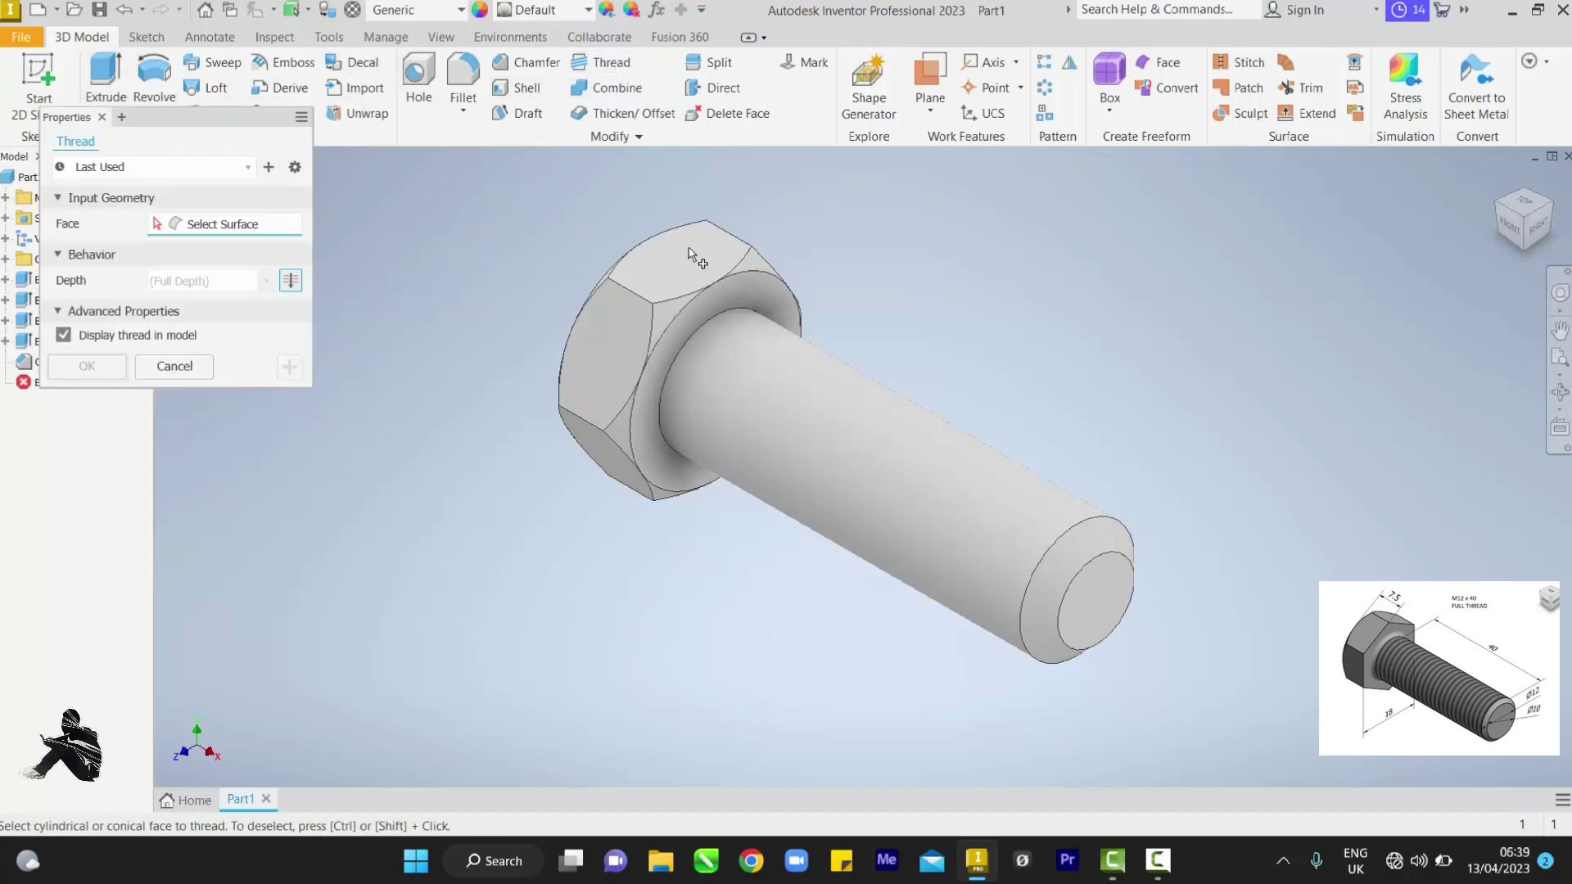
{"action": "left_click", "coordinate": [845, 437]}
{"action": "left_click", "coordinate": [845, 429]}
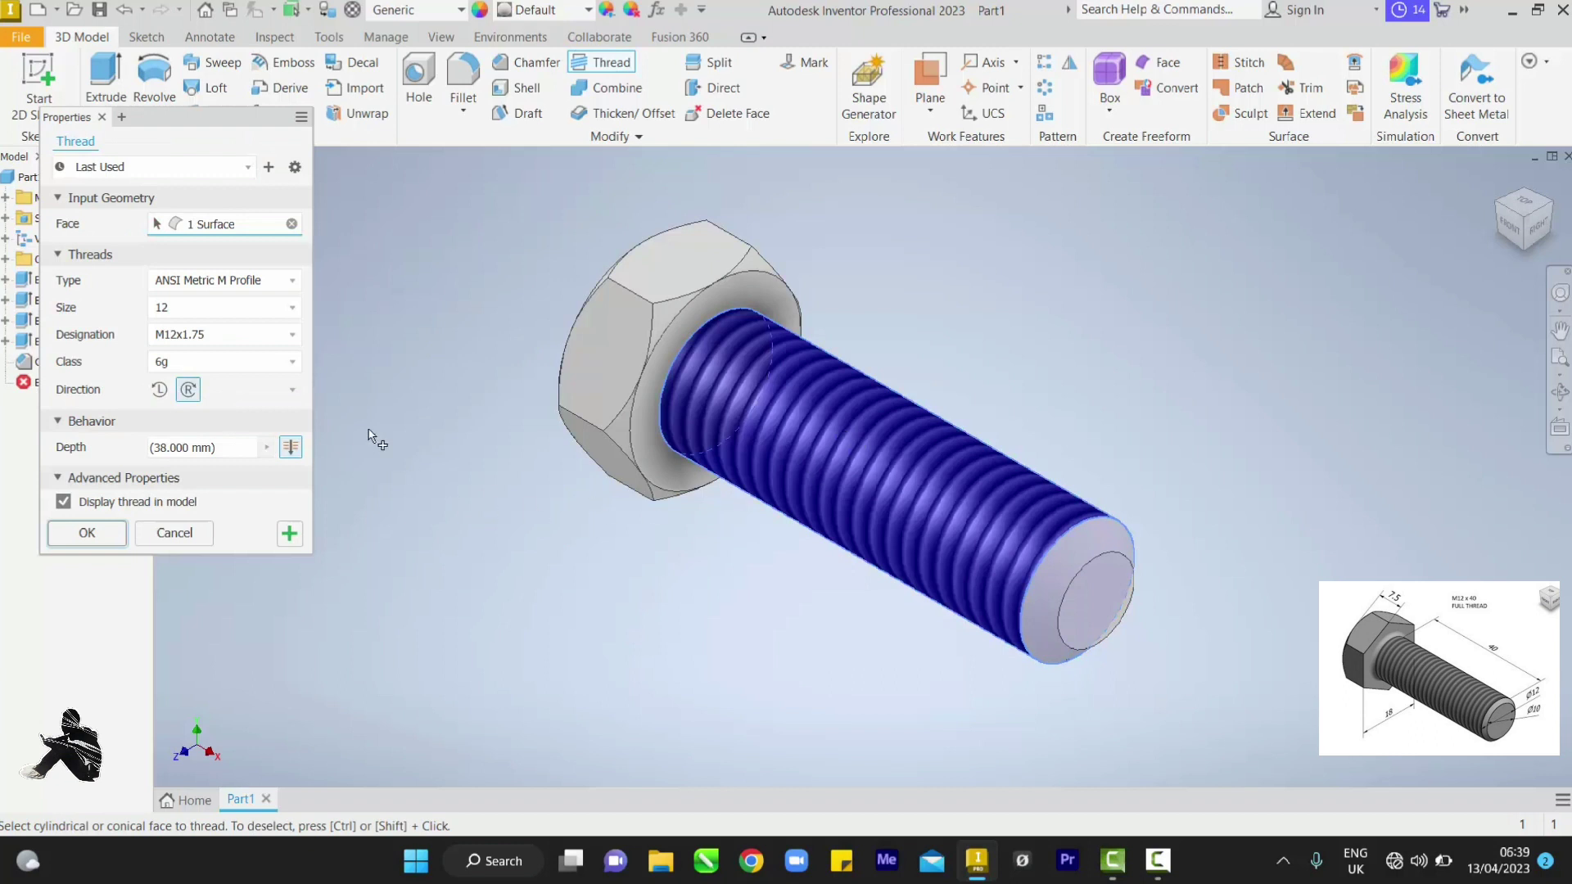
{"action": "left_click", "coordinate": [276, 336]}
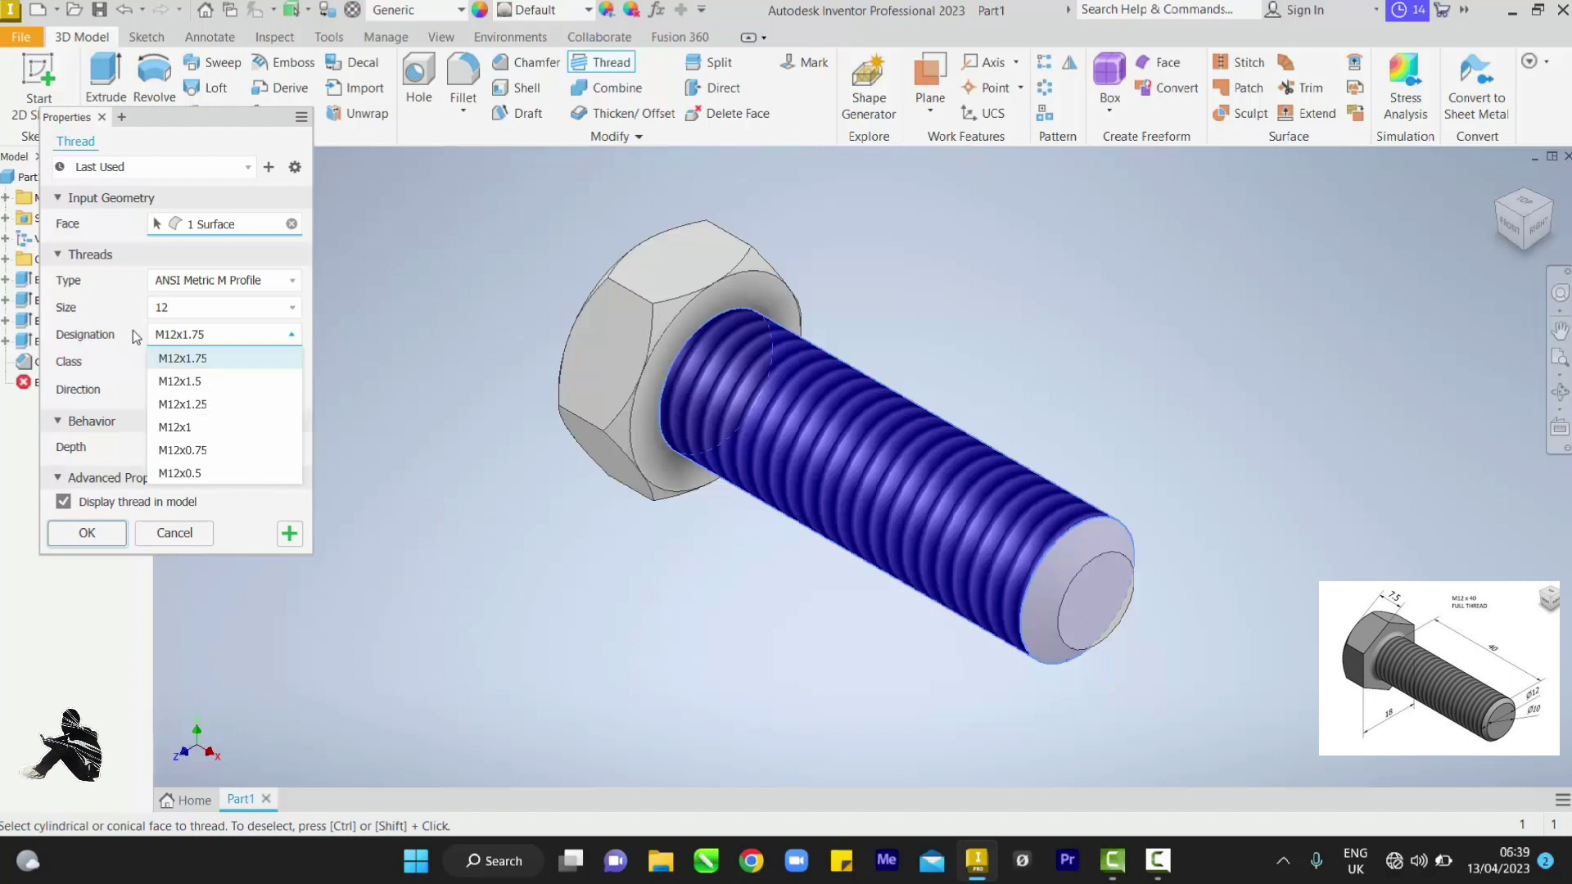
{"action": "left_click", "coordinate": [131, 363]}
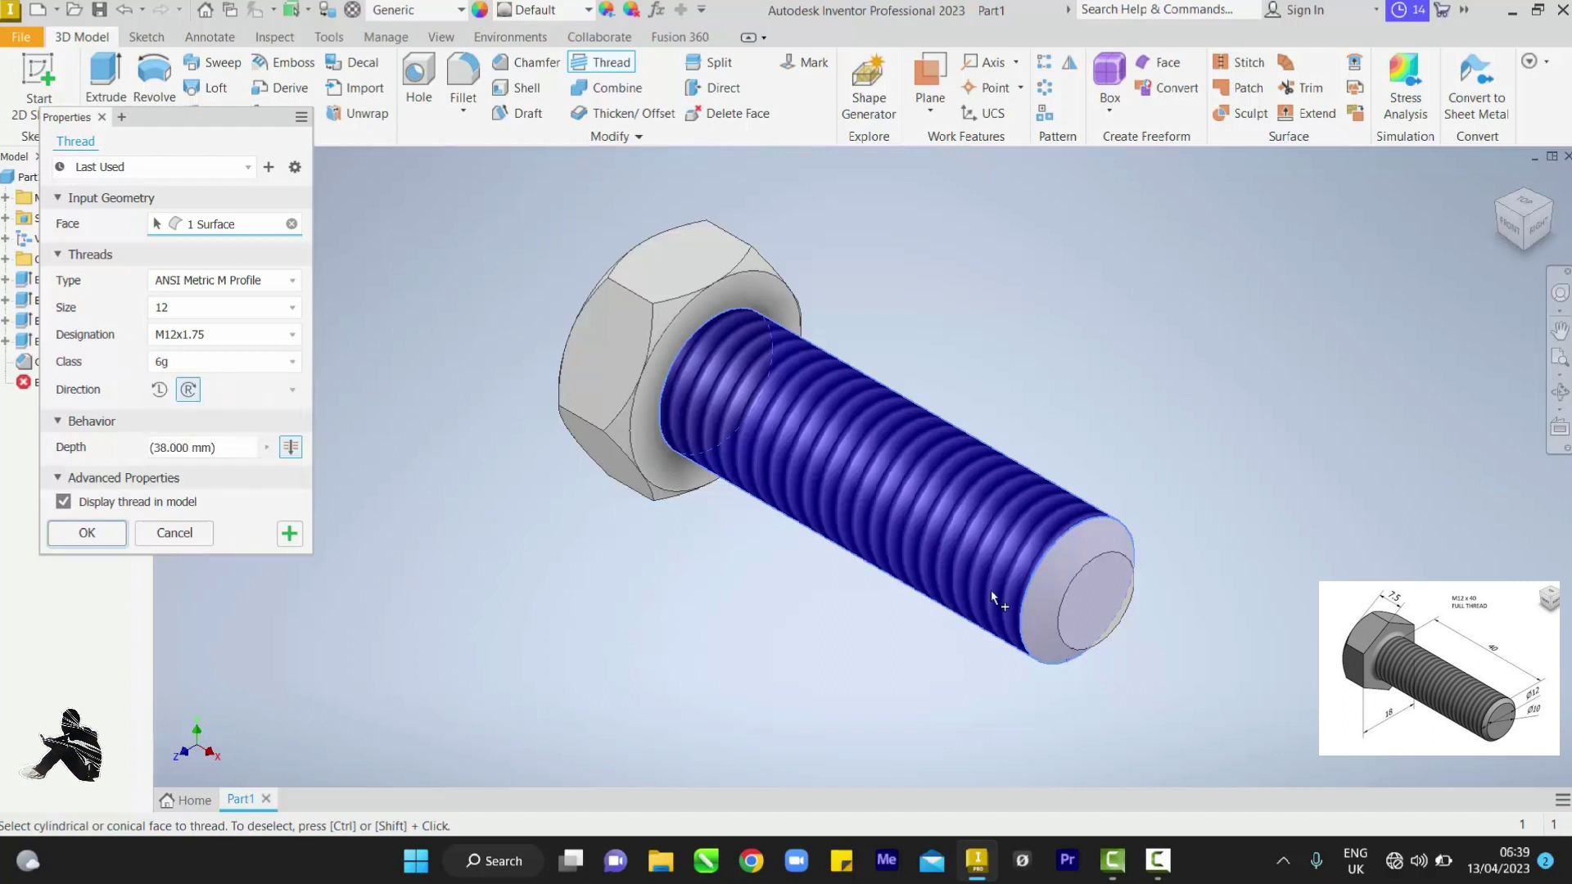
{"action": "left_click", "coordinate": [82, 538]}
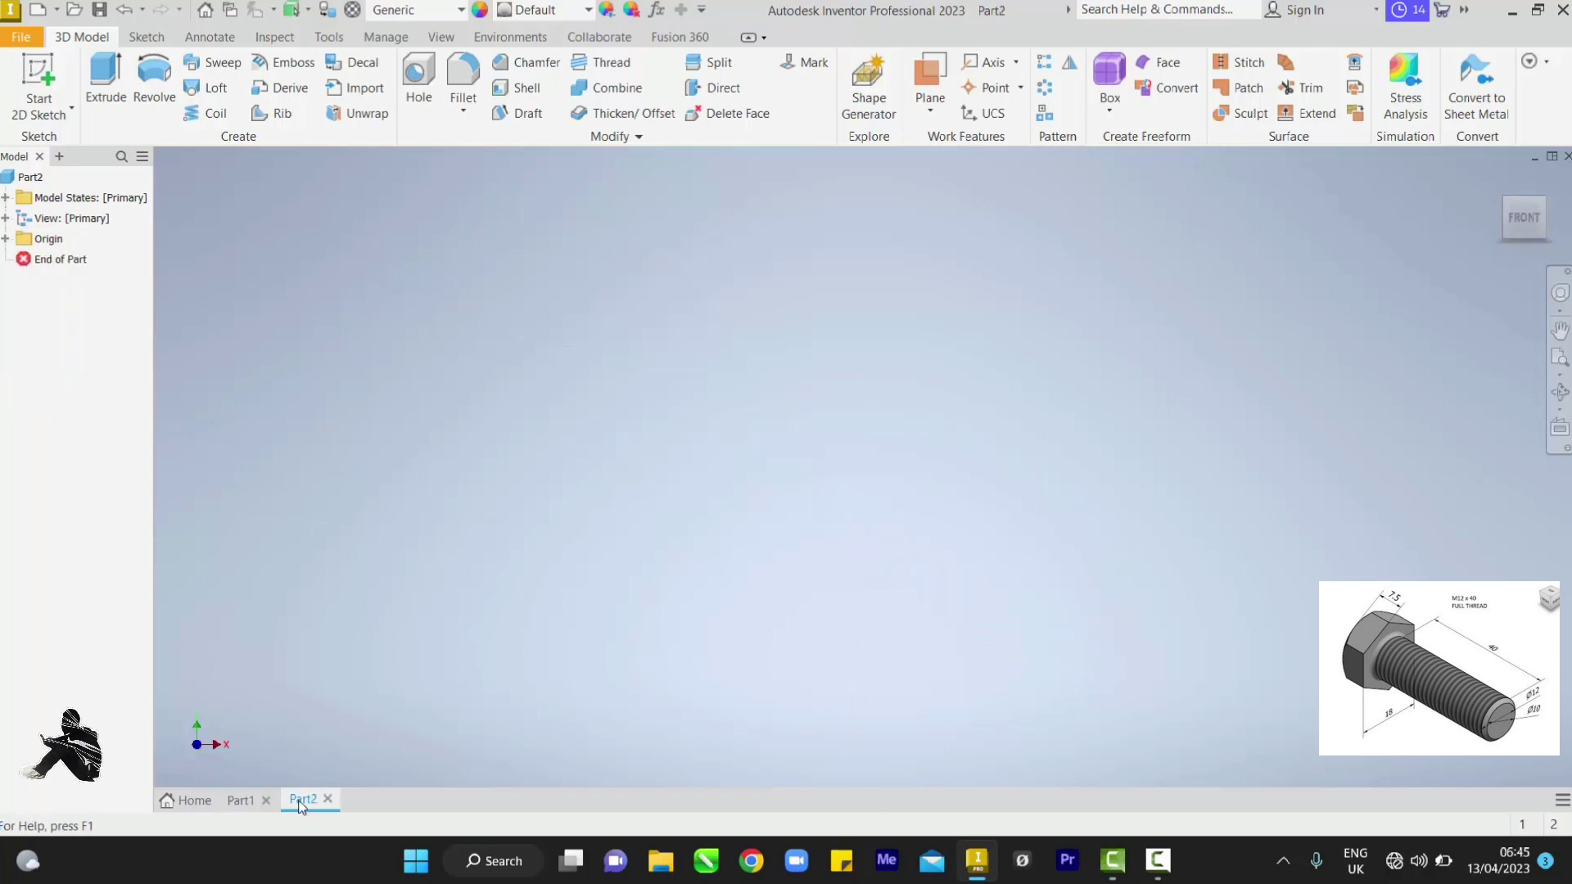
Start a sketch on the YZ plane and draw a six-sided polygon centred on the origin.
{"action": "left_click", "coordinate": [38, 82]}
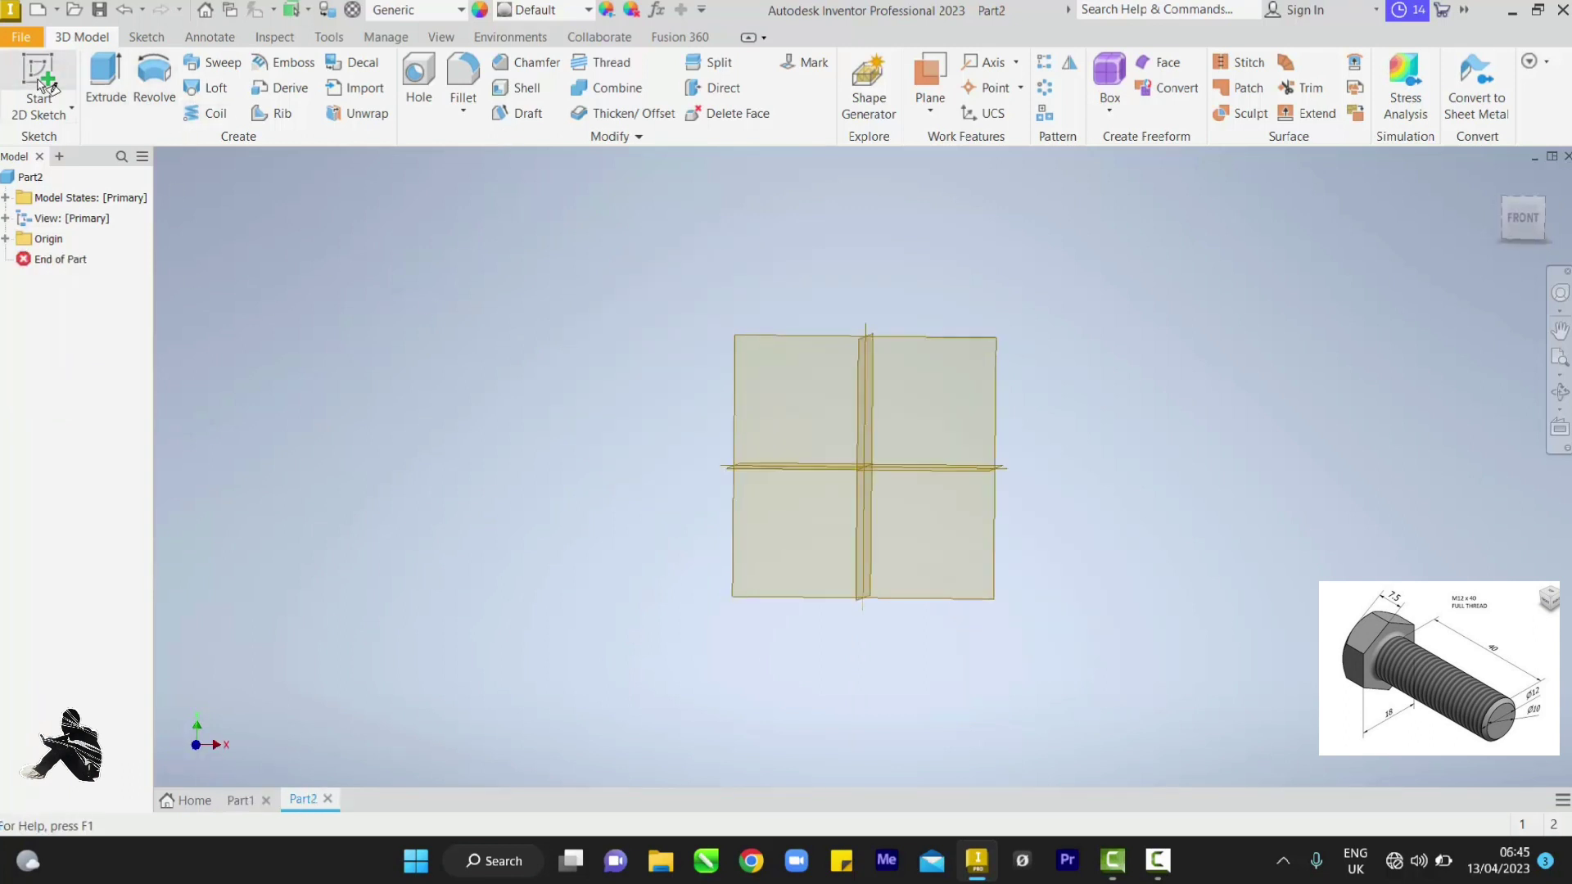
{"action": "left_click", "coordinate": [809, 419]}
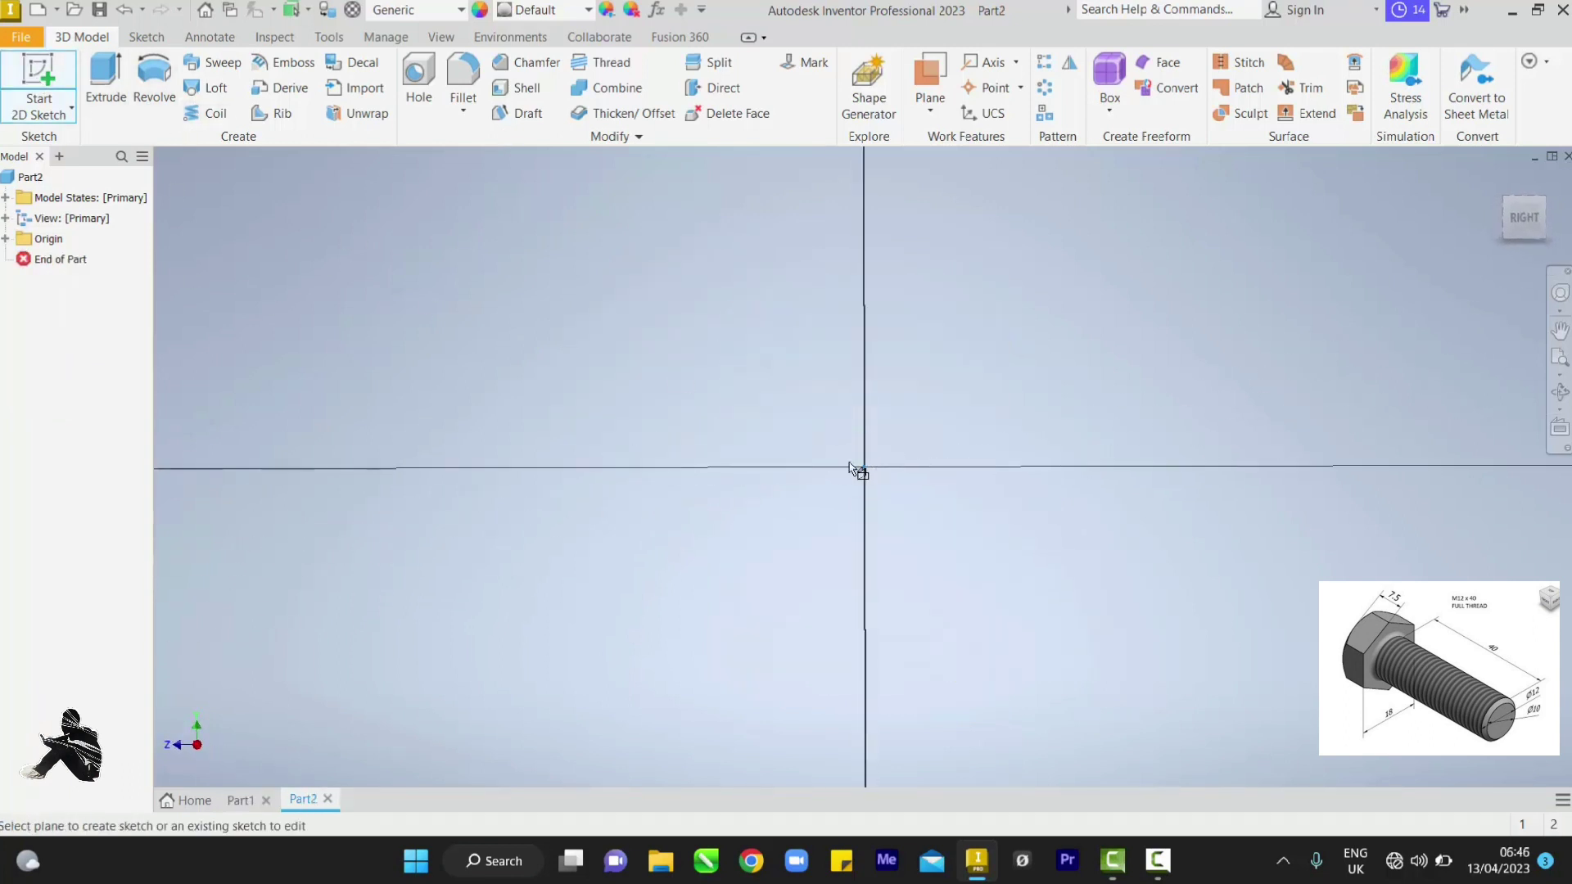
{"action": "left_click", "coordinate": [252, 82]}
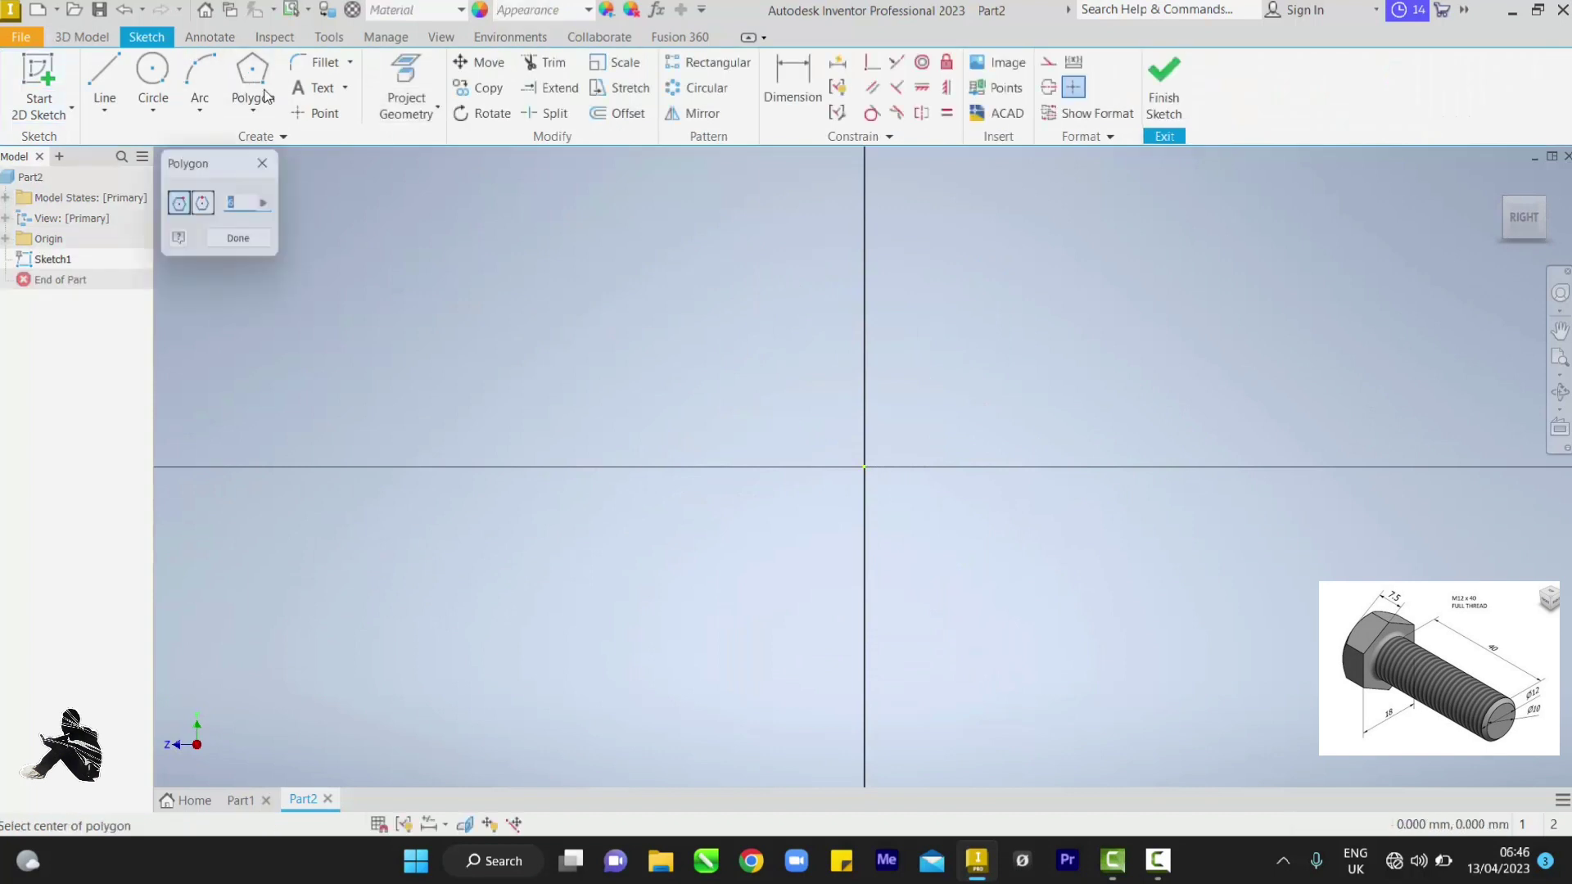
{"action": "left_click", "coordinate": [864, 466]}
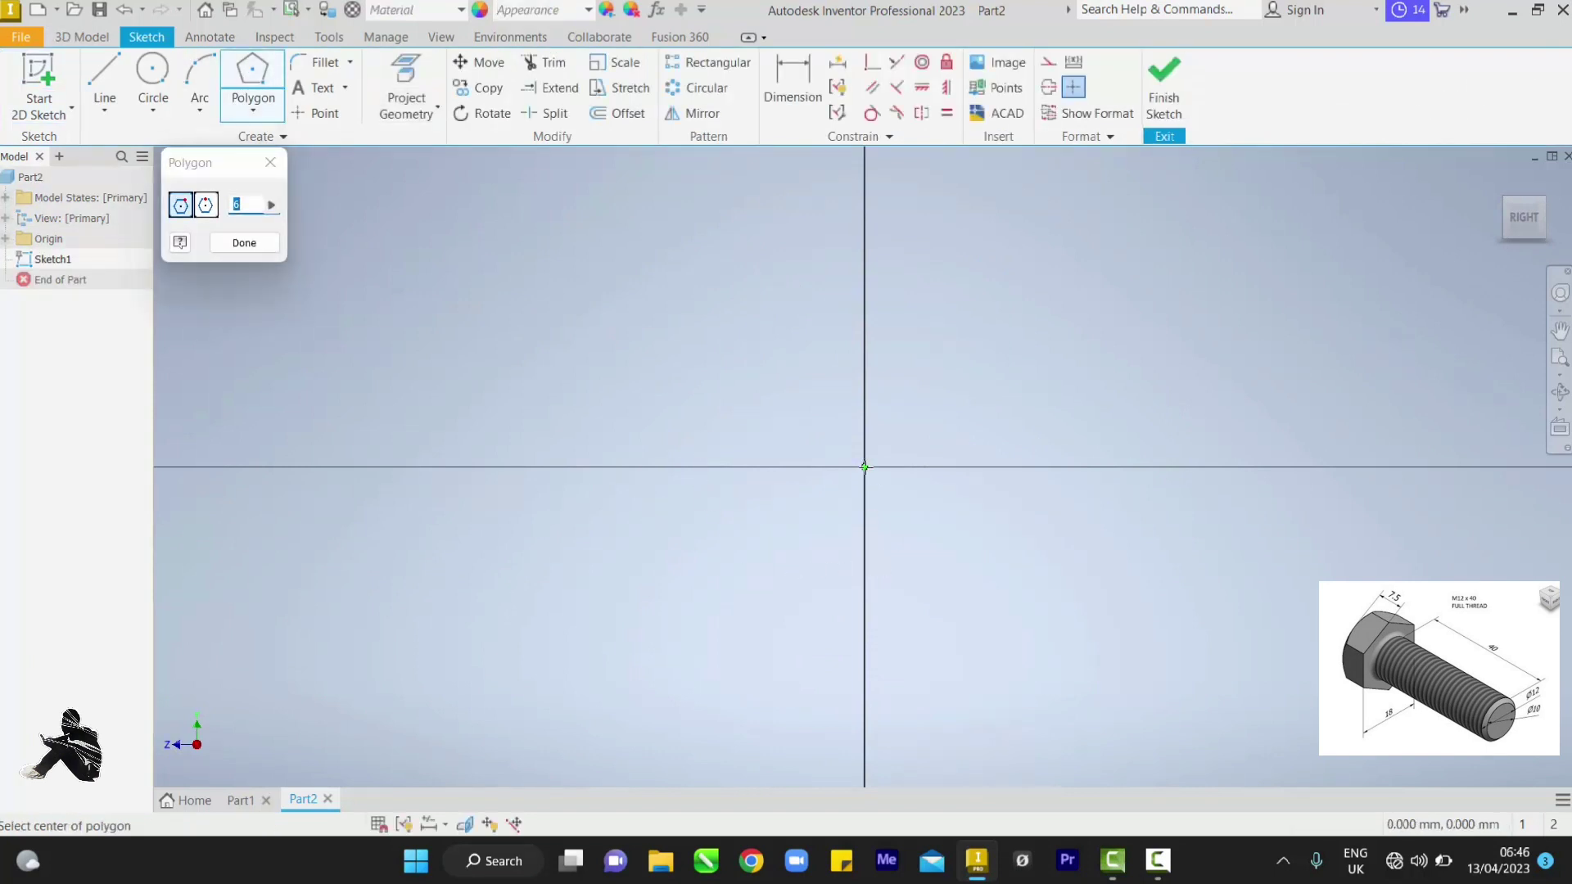
{"action": "left_click", "coordinate": [934, 595]}
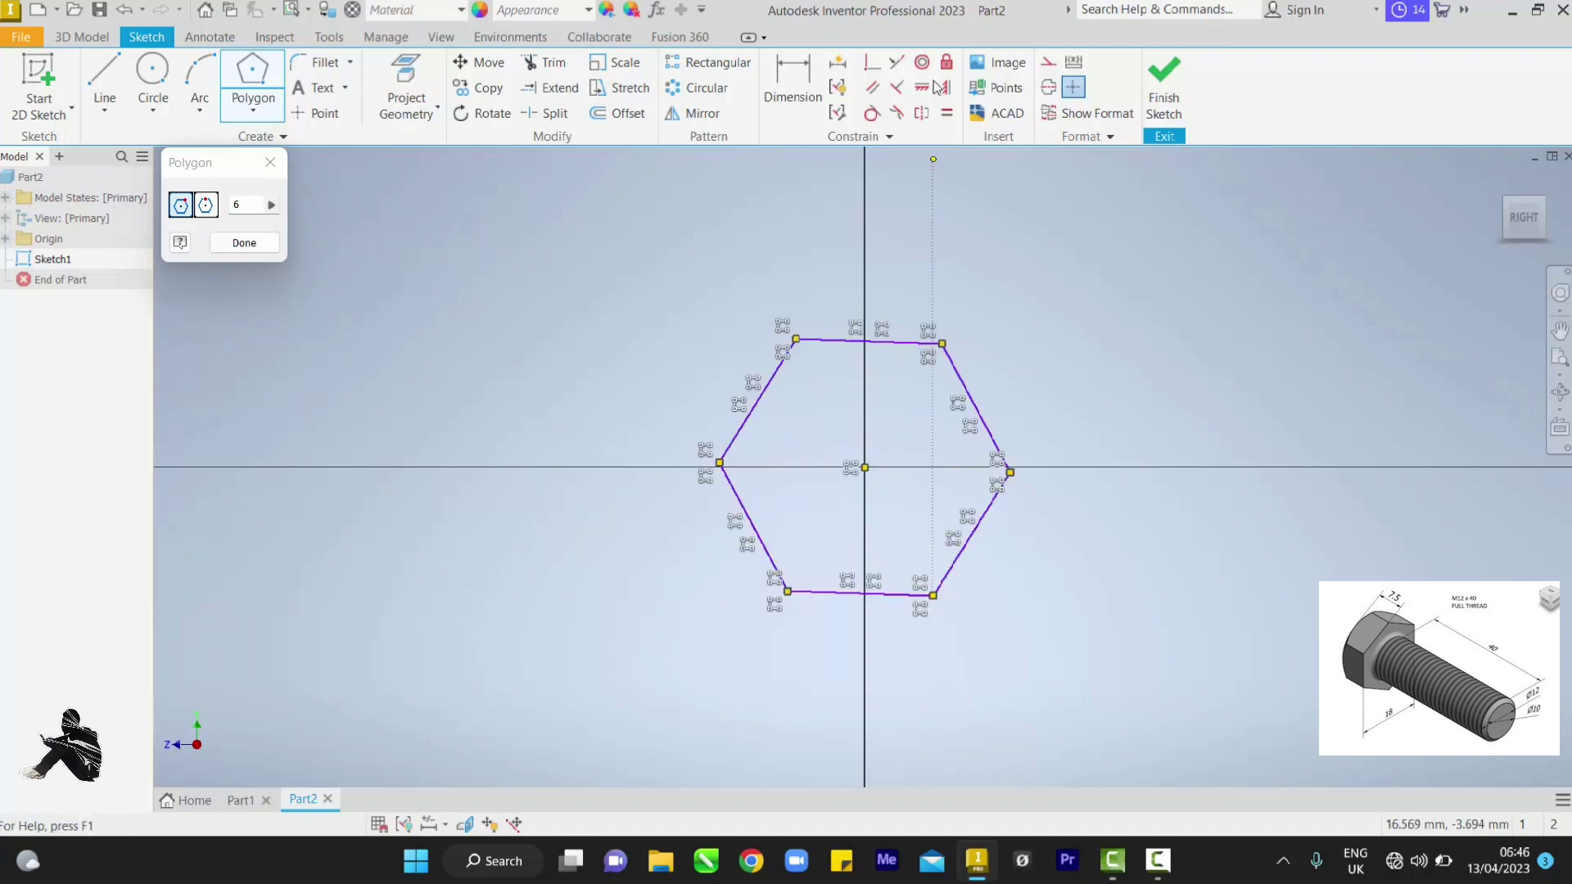
Dimension the distance between the hexagon's upper and lower edges as 18 mm.
{"action": "left_click", "coordinate": [857, 343]}
{"action": "left_click", "coordinate": [855, 594]}
{"action": "left_click", "coordinate": [1144, 522]}
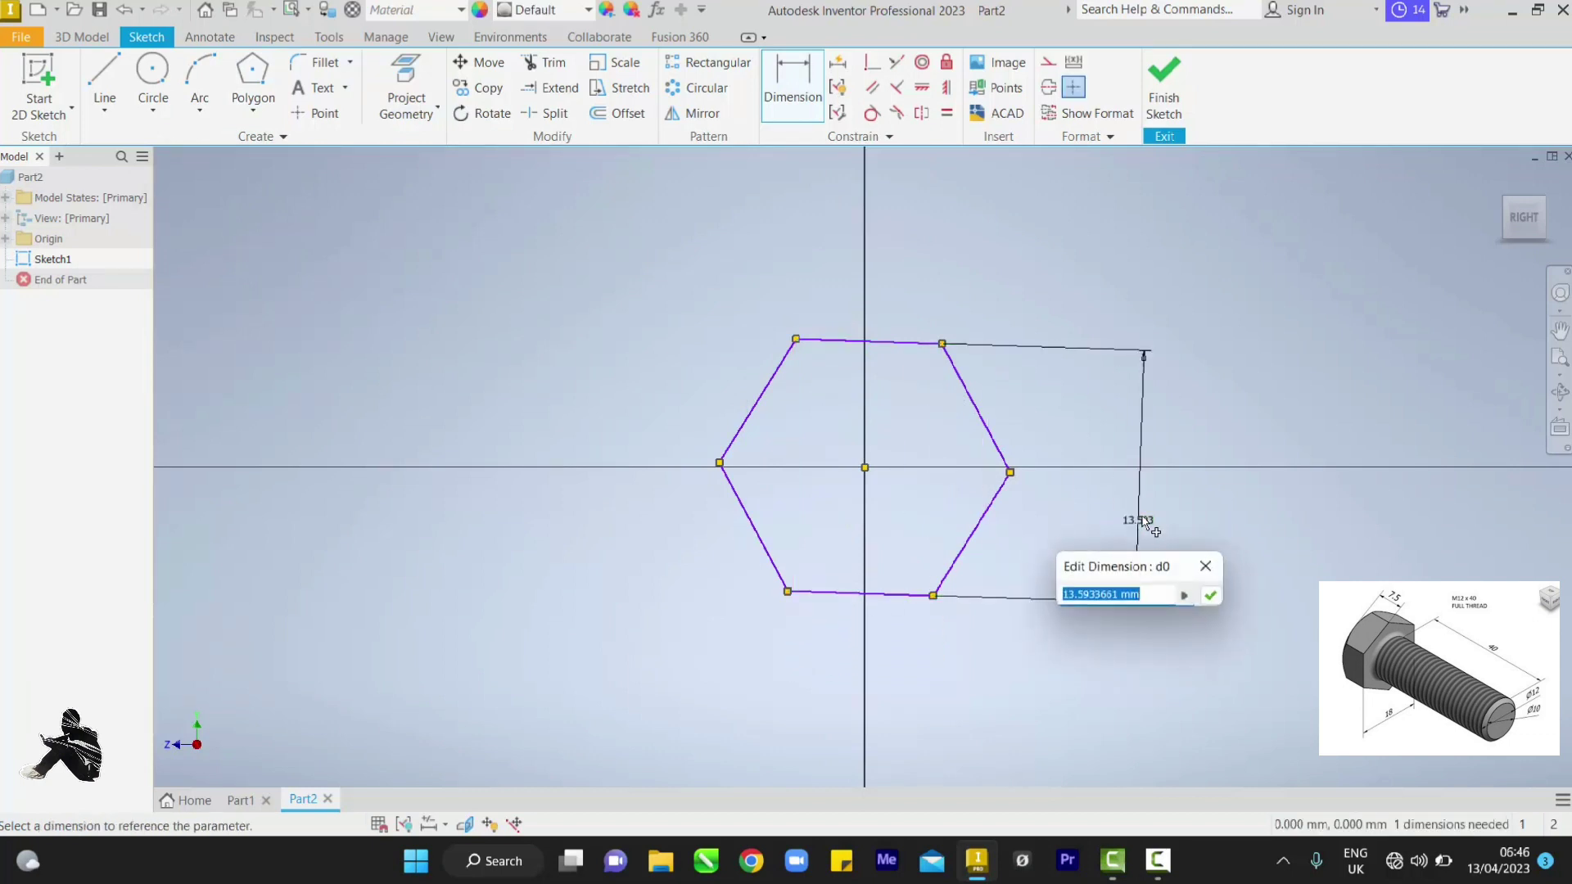
{"action": "type", "text": "18"}
{"action": "key", "text": "Return"}
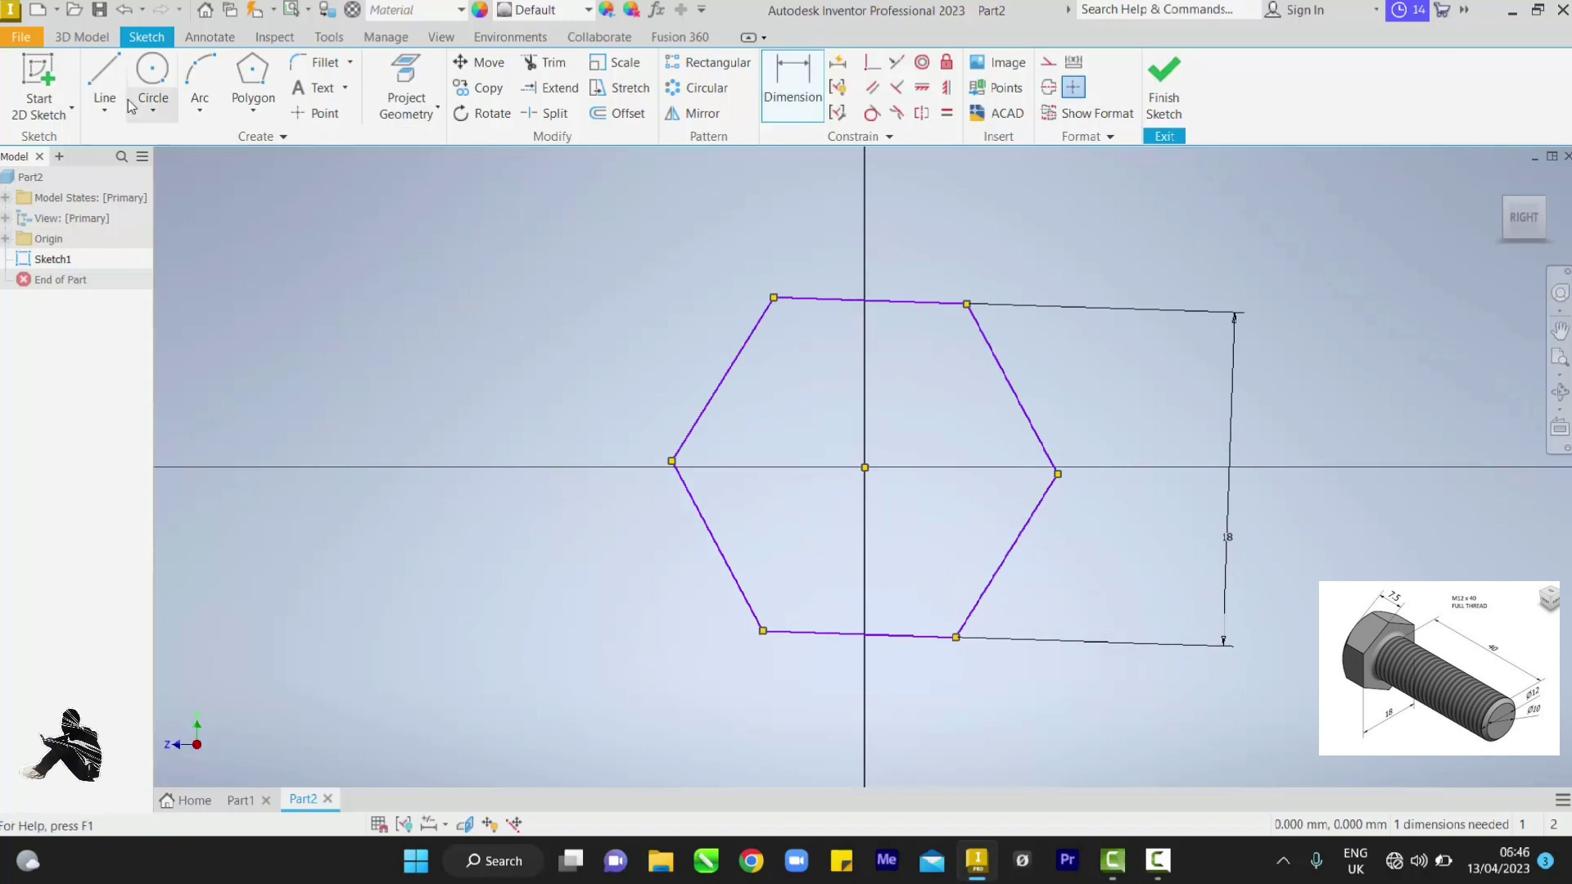
{"action": "left_click", "coordinate": [100, 80]}
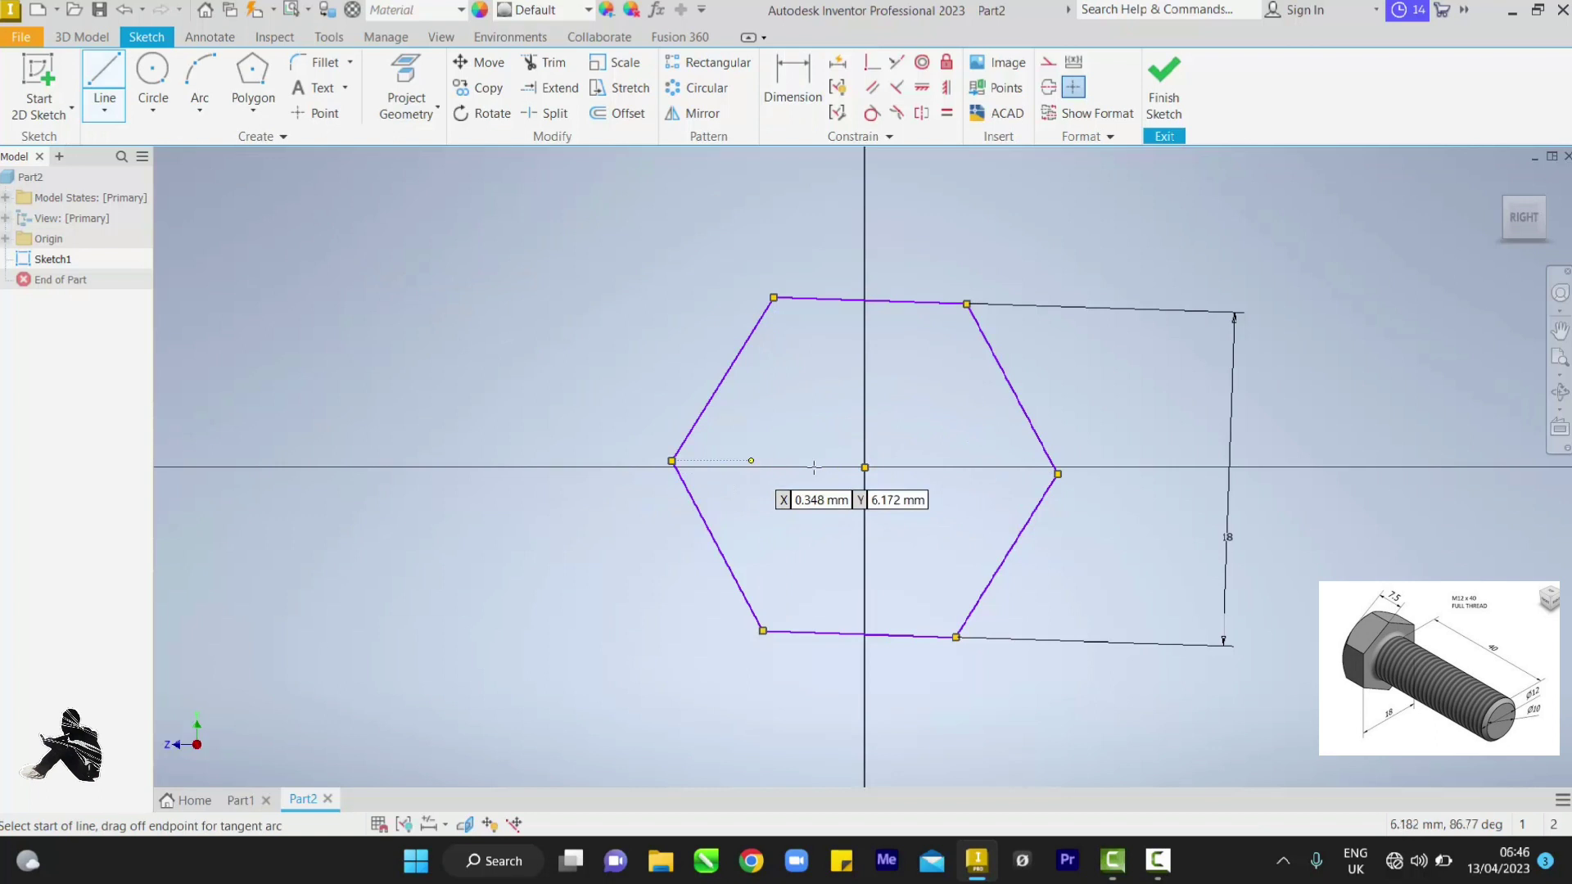
{"action": "left_click", "coordinate": [750, 461]}
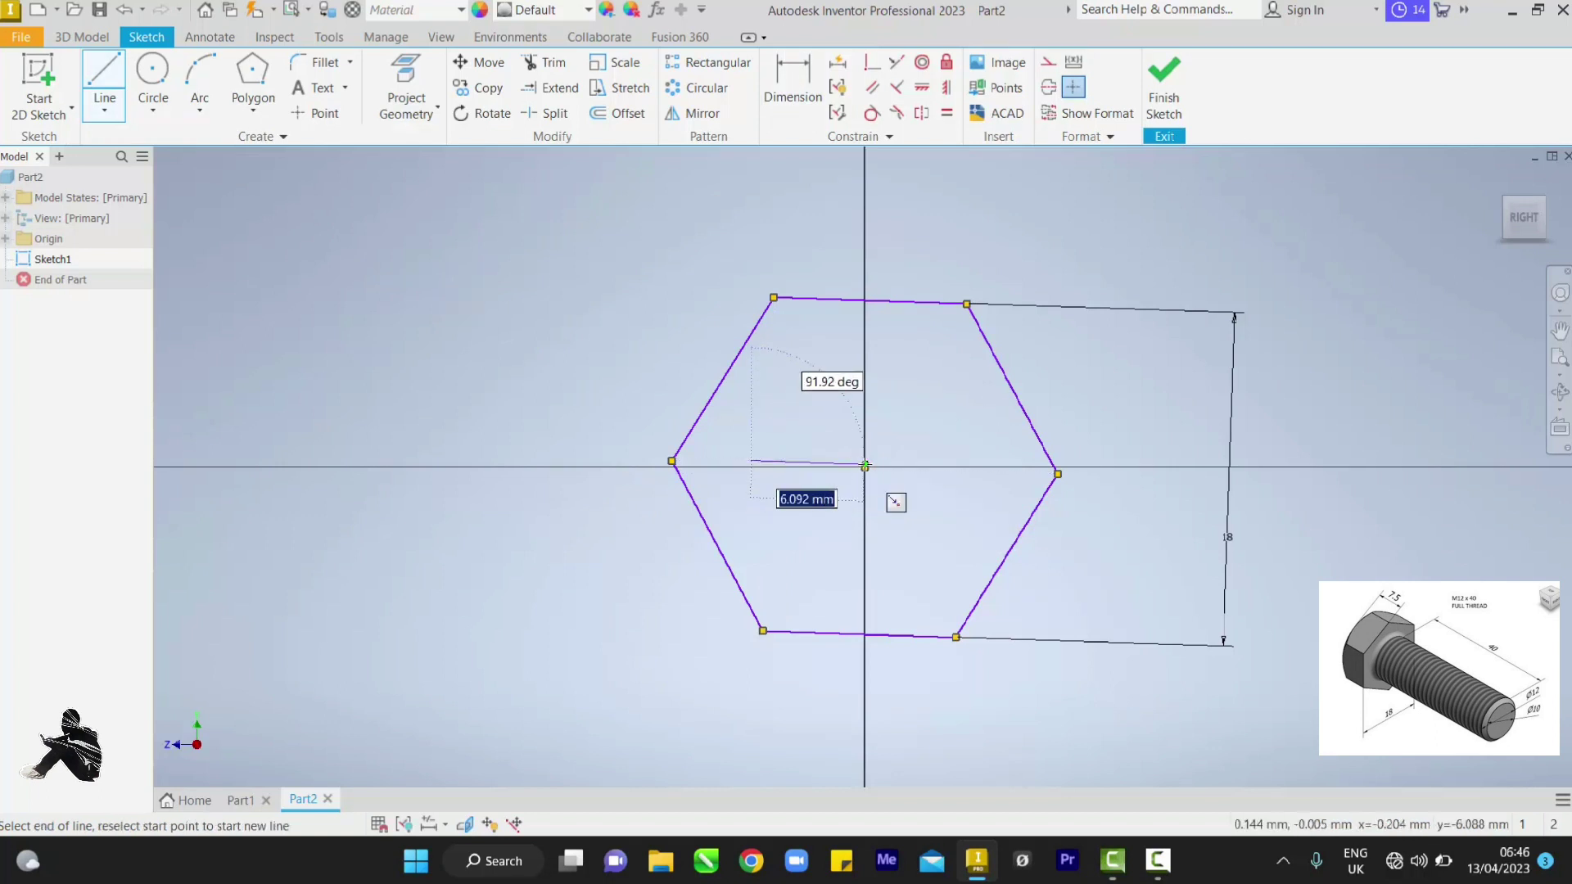
{"action": "right_click", "coordinate": [854, 443]}
{"action": "left_click", "coordinate": [915, 446]}
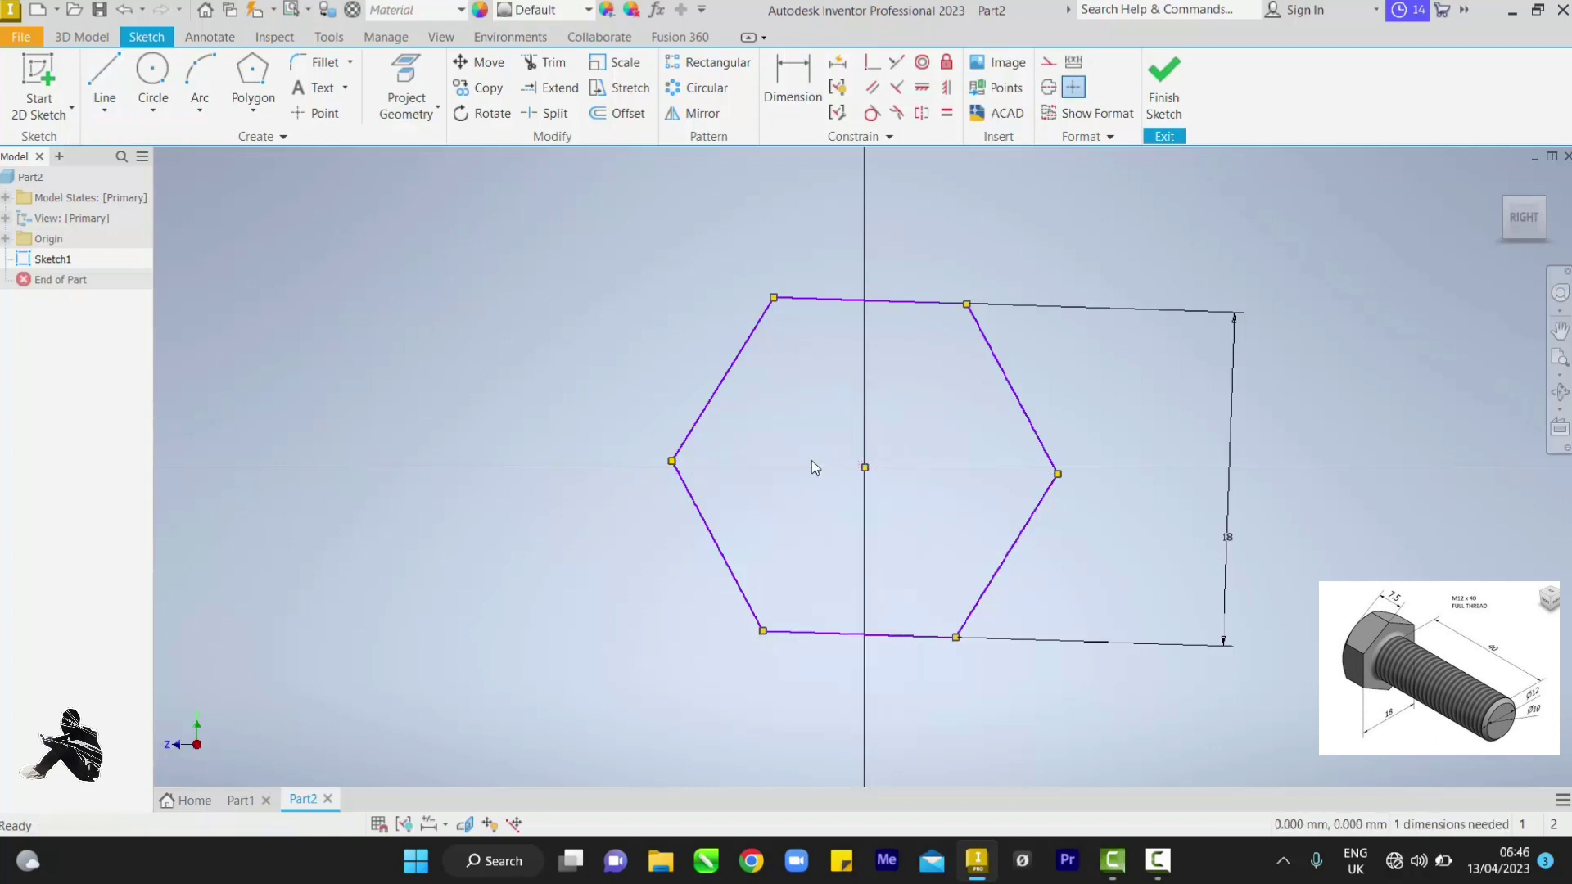
Draw a horizontal helper line about 5.5 mm long from the origin toward the hexagon's left corner.
{"action": "key", "text": "l"}
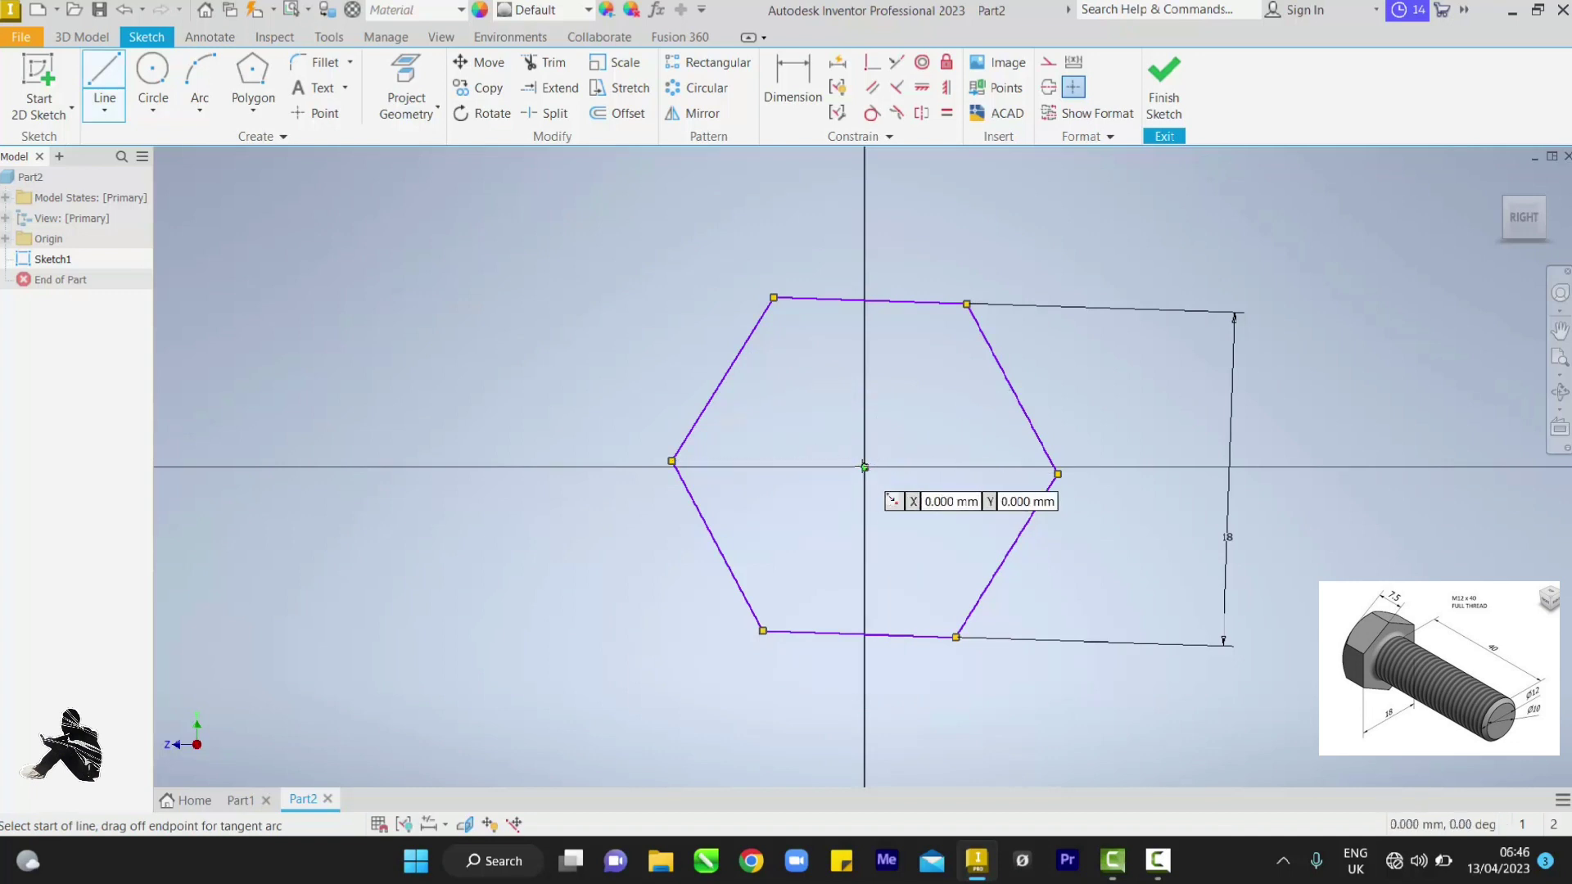
{"action": "left_click", "coordinate": [864, 467]}
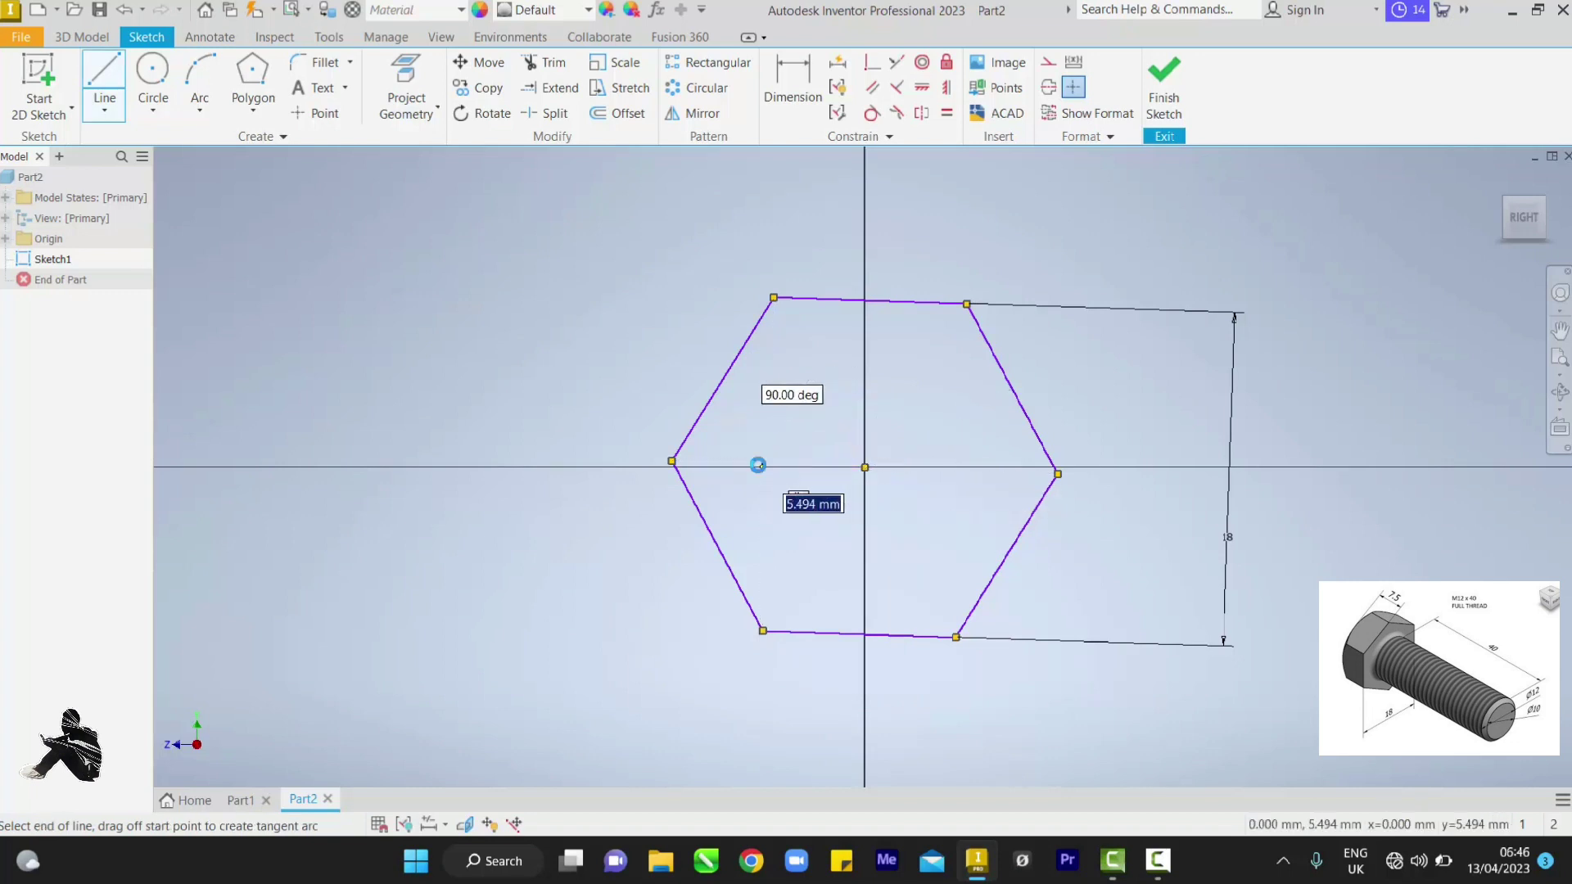
{"action": "right_click", "coordinate": [885, 428]}
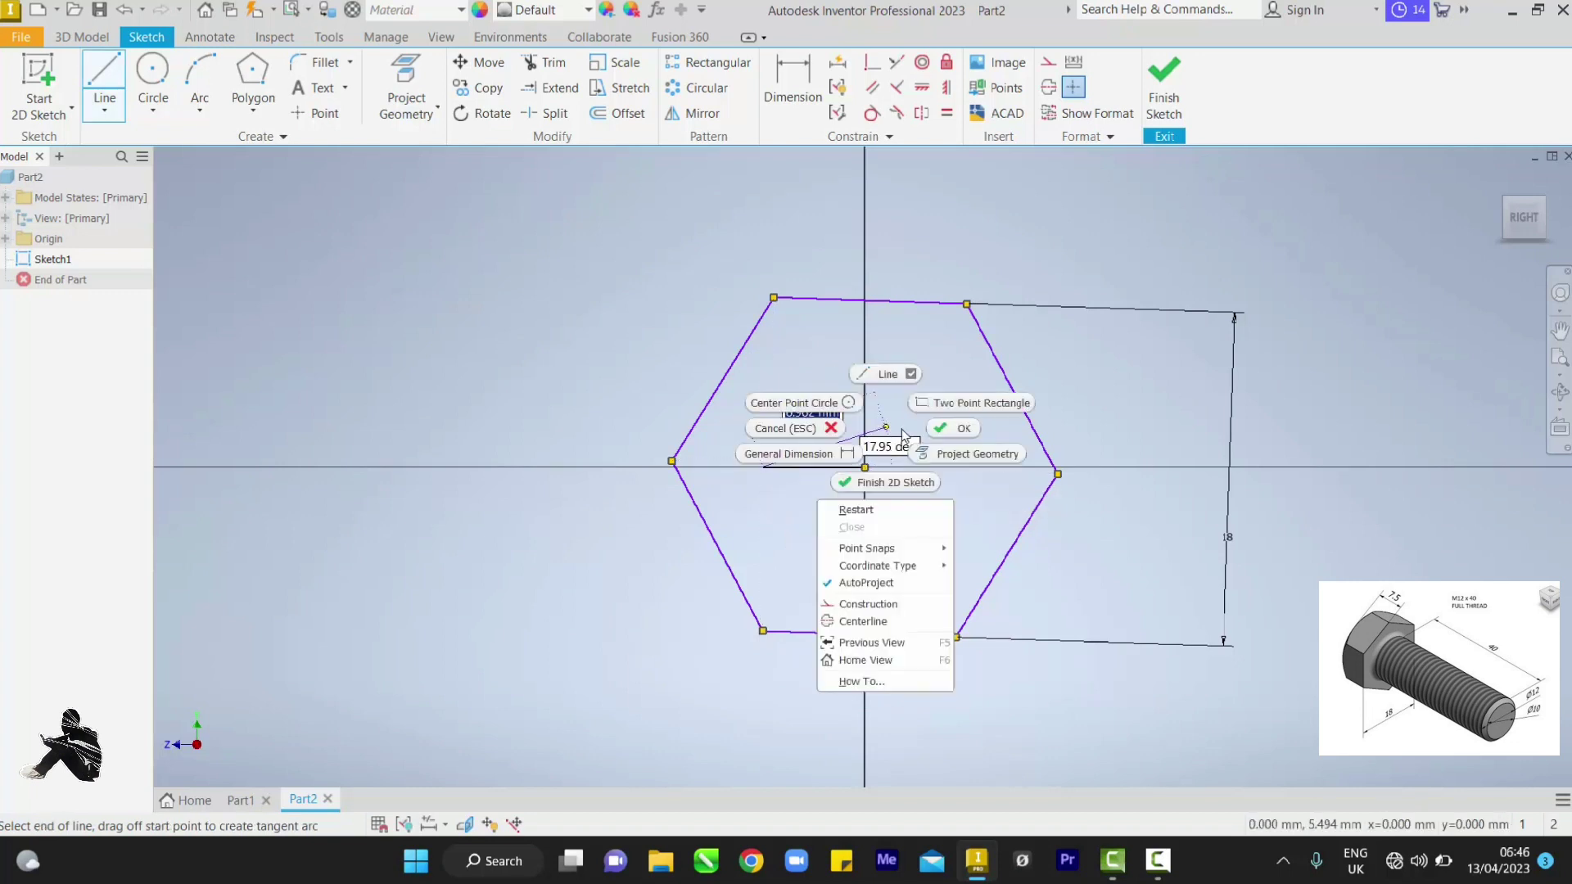
{"action": "left_click", "coordinate": [964, 429]}
Constrain the hexagon's upper and lower edges to be symmetric about the horizontal helper line.
{"action": "left_click", "coordinate": [924, 114]}
{"action": "left_click", "coordinate": [893, 300]}
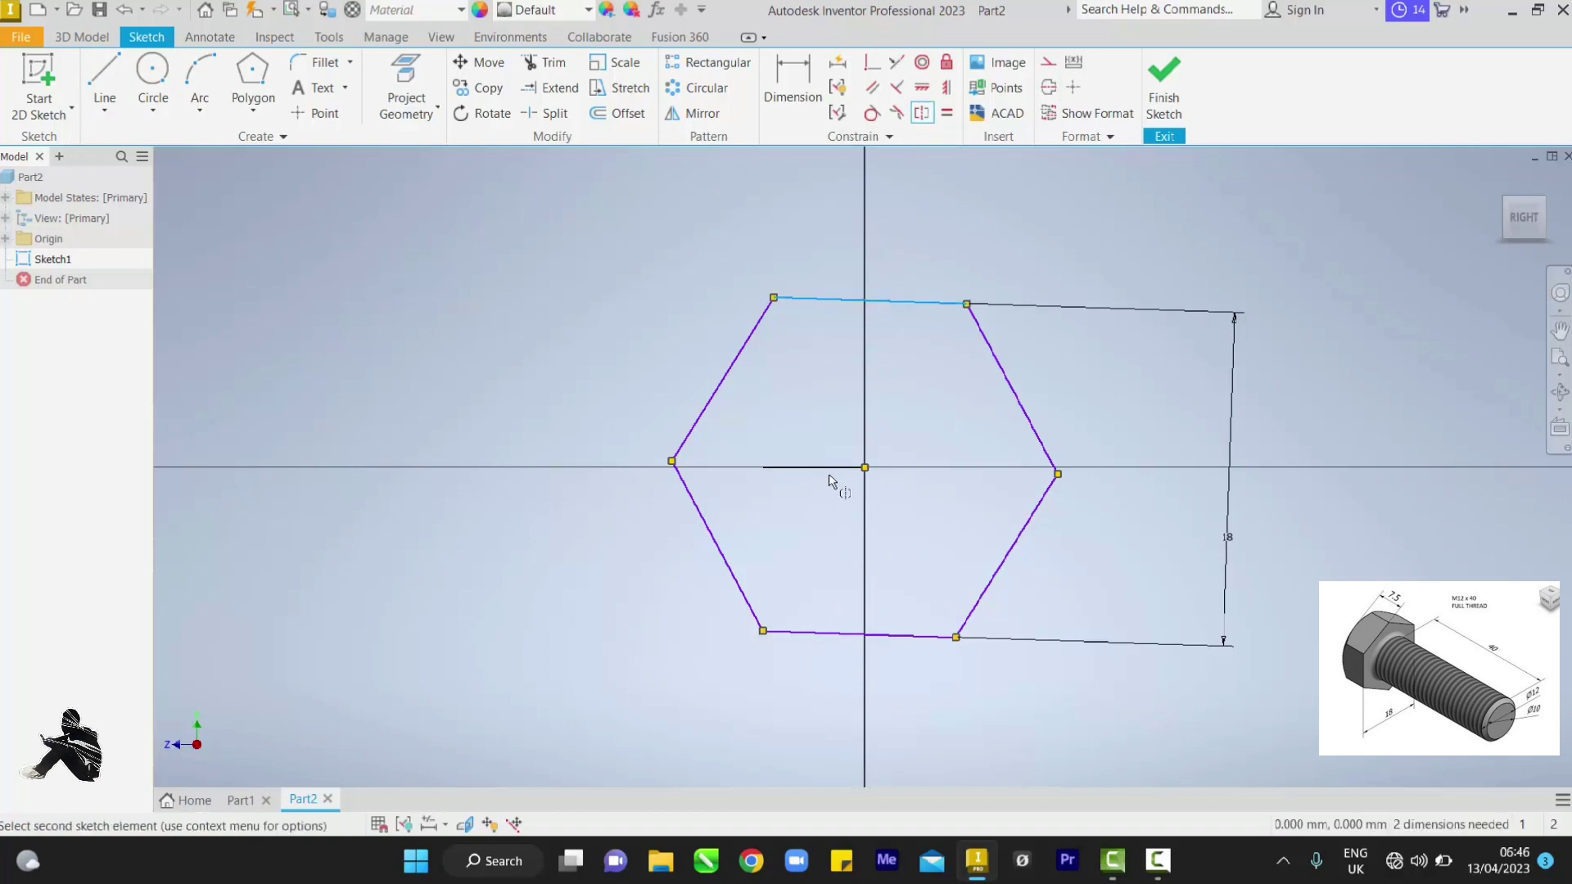
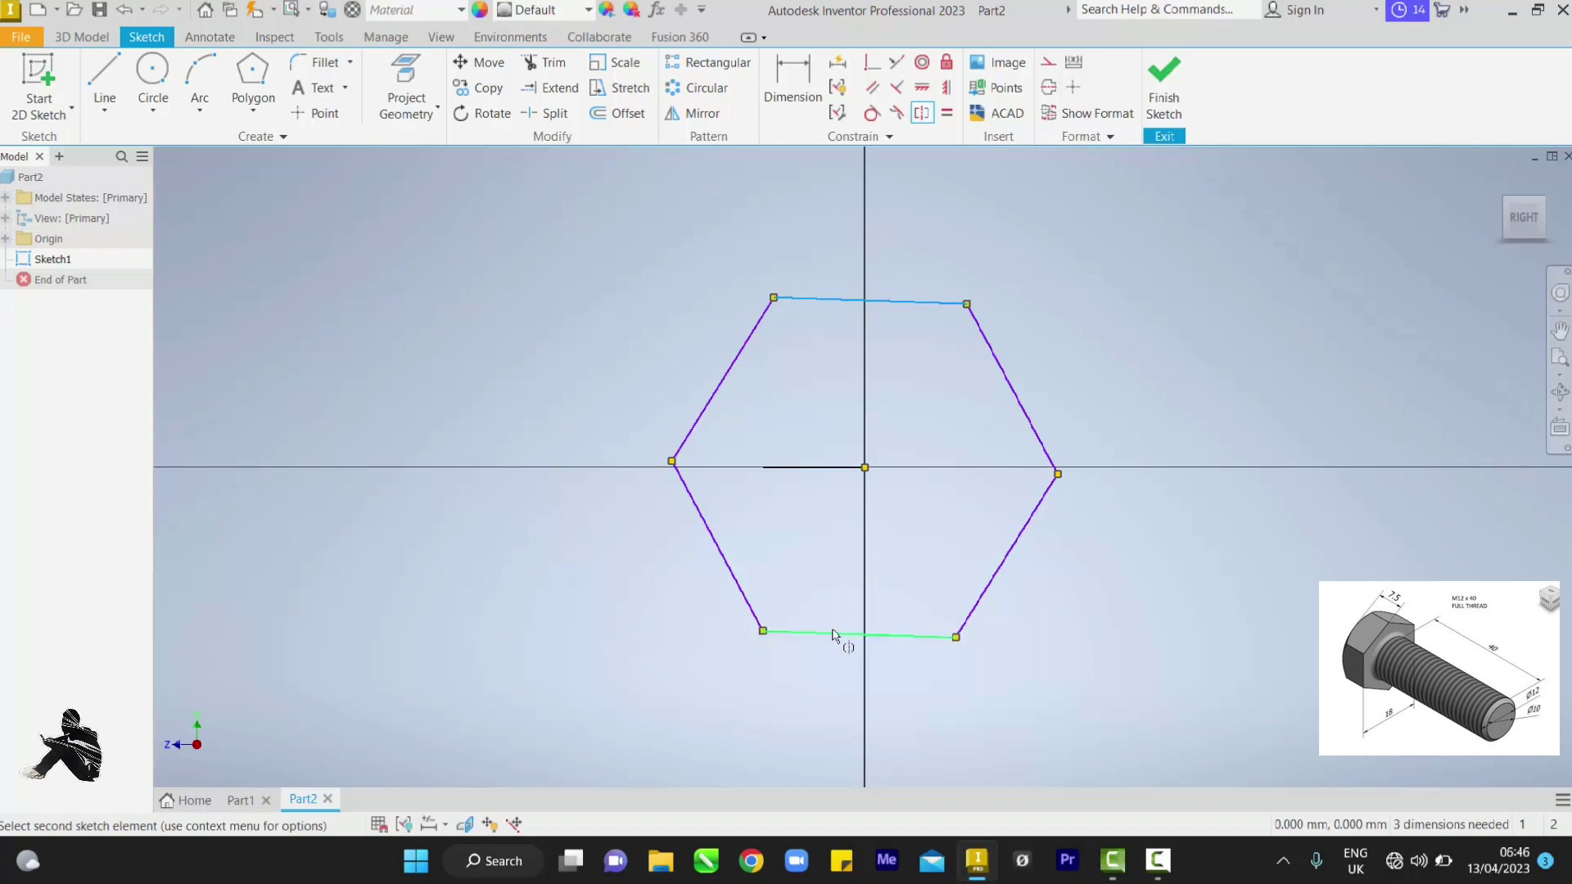
{"action": "left_click", "coordinate": [842, 634]}
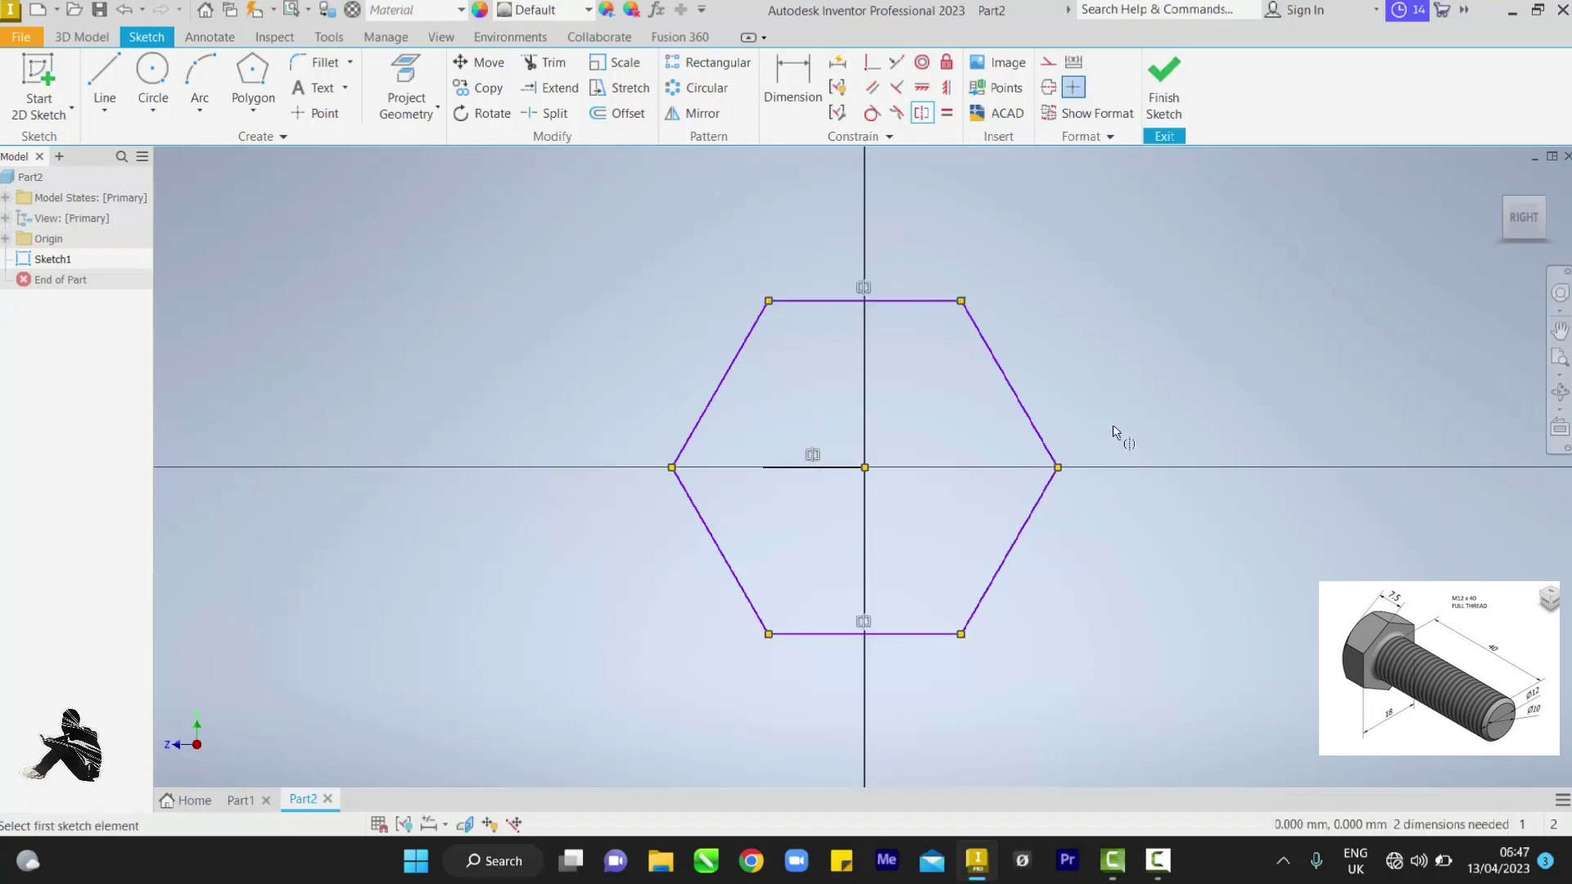
{"action": "right_click", "coordinate": [1285, 282]}
{"action": "left_click", "coordinate": [1392, 278]}
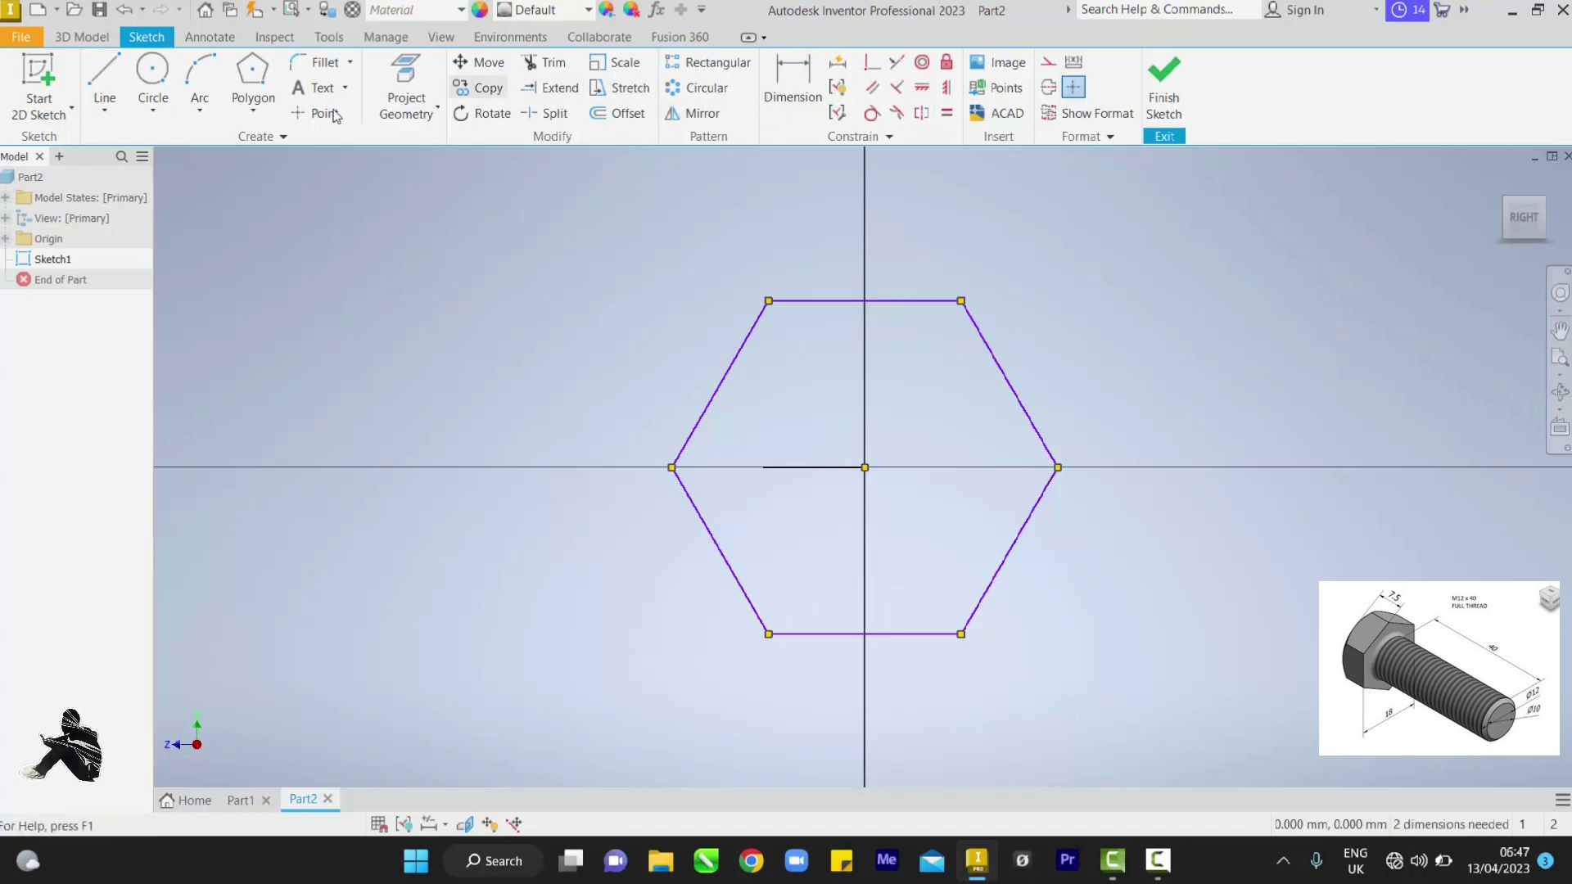
Trim away the horizontal helper line inside the hexagon and finish the sketch.
{"action": "left_click", "coordinate": [534, 63]}
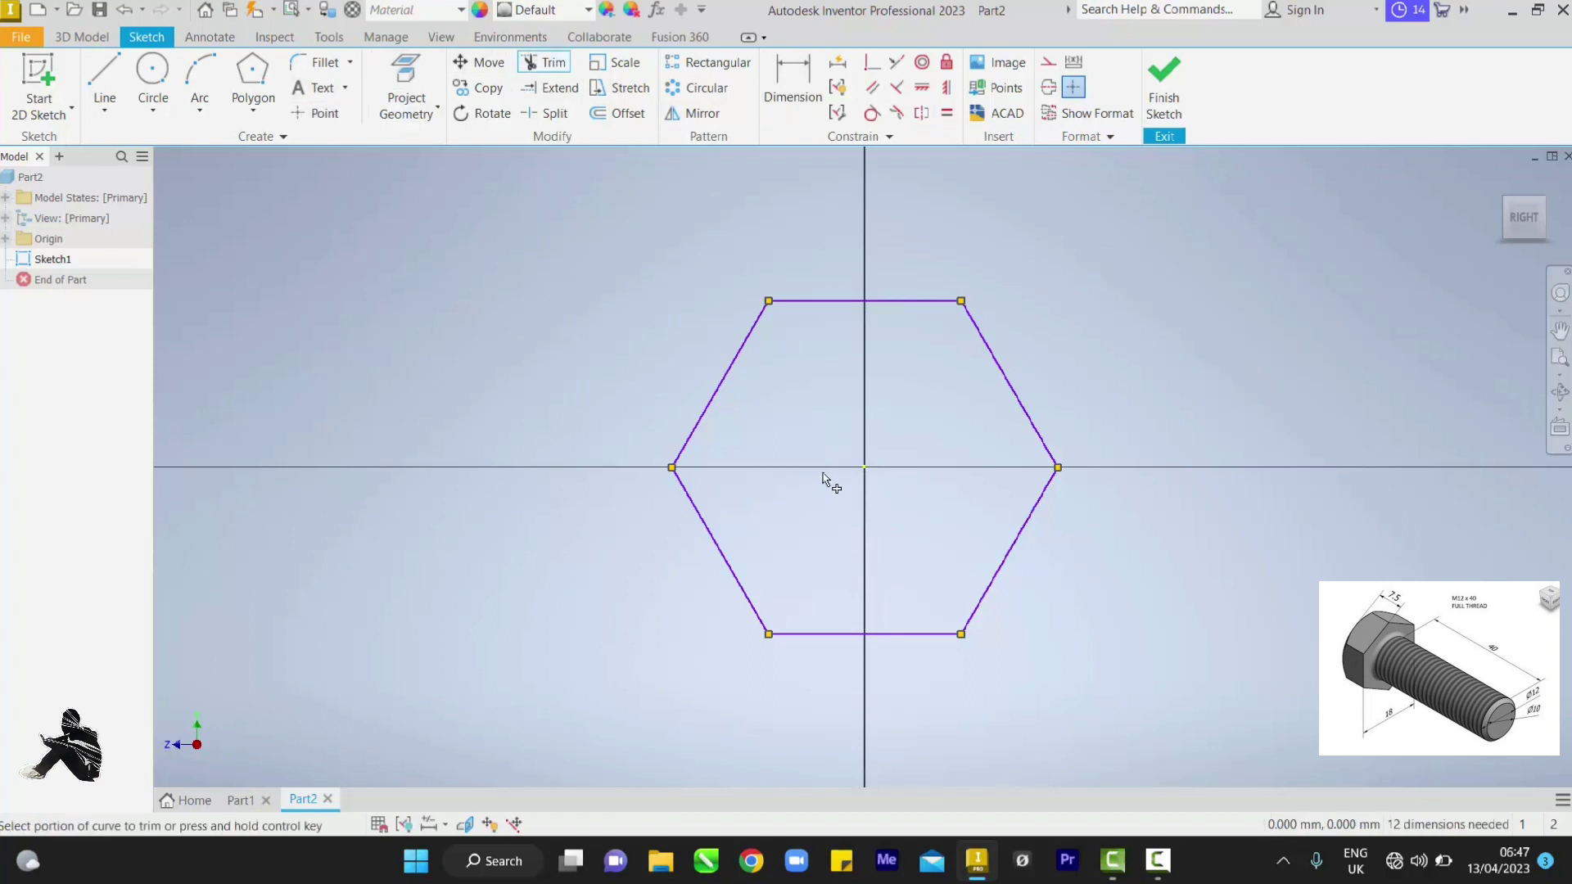
{"action": "left_click", "coordinate": [1161, 82]}
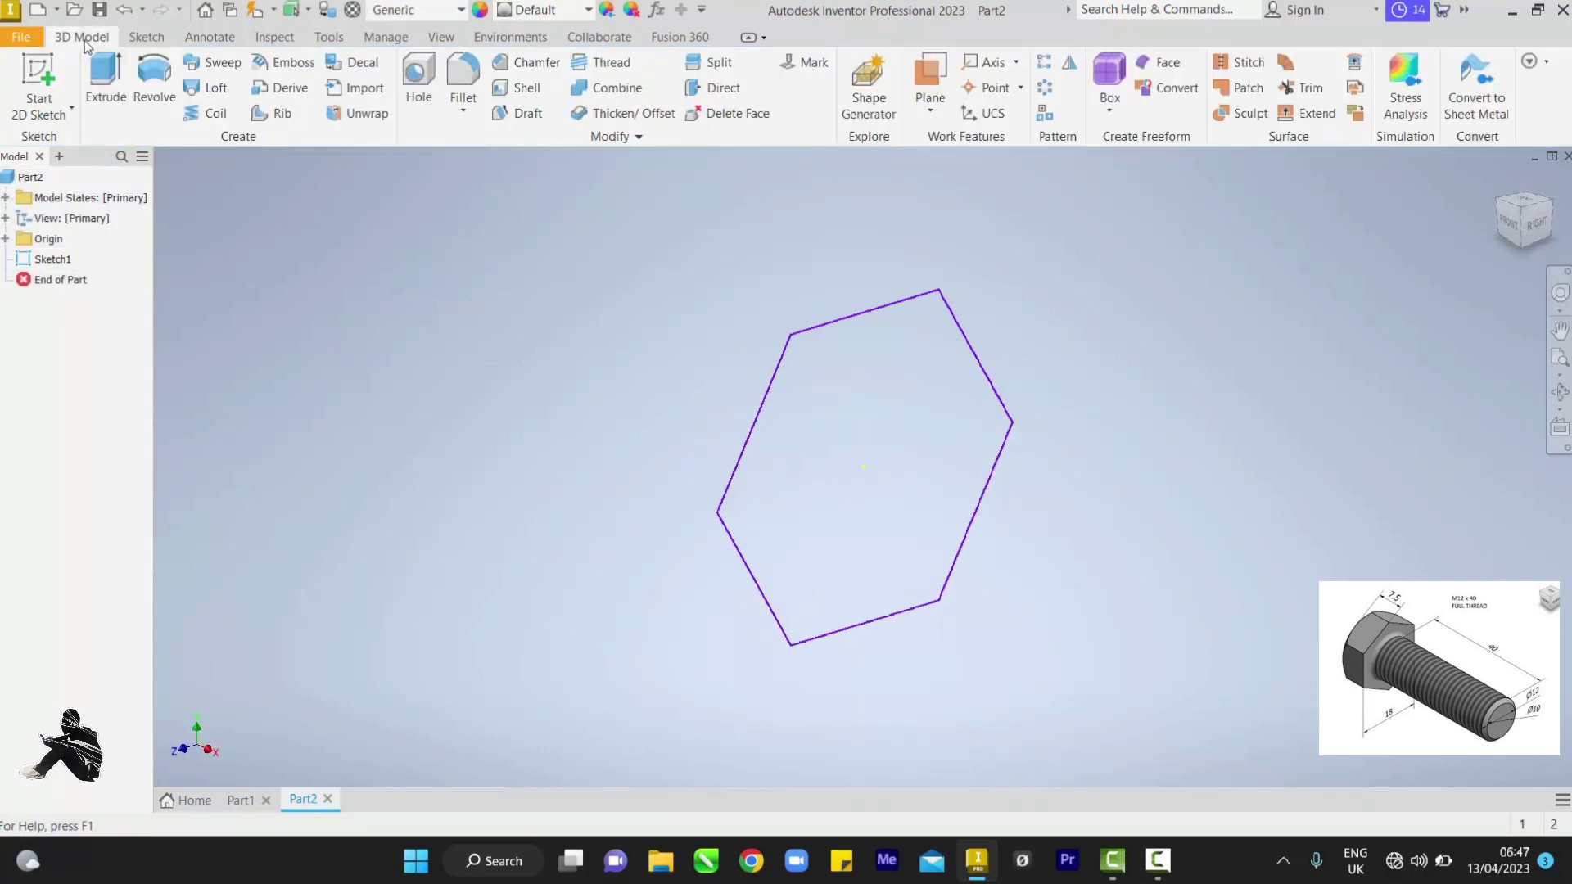
Extrude the hexagon 7.5 mm in the flipped direction to form the bolt head.
{"action": "left_click", "coordinate": [106, 78]}
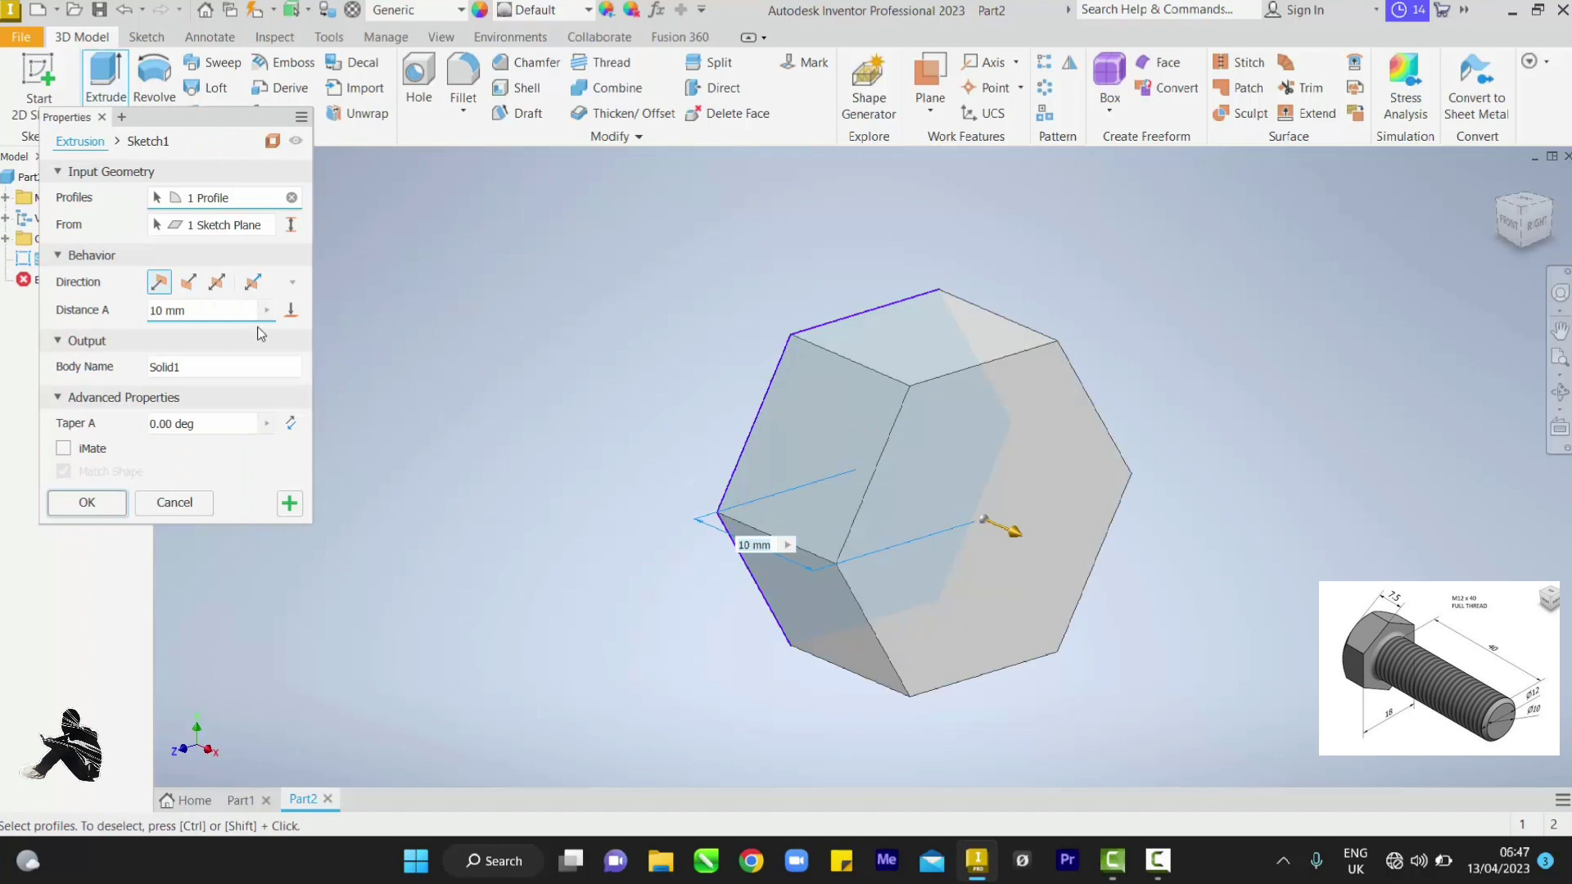
{"action": "left_click", "coordinate": [190, 283]}
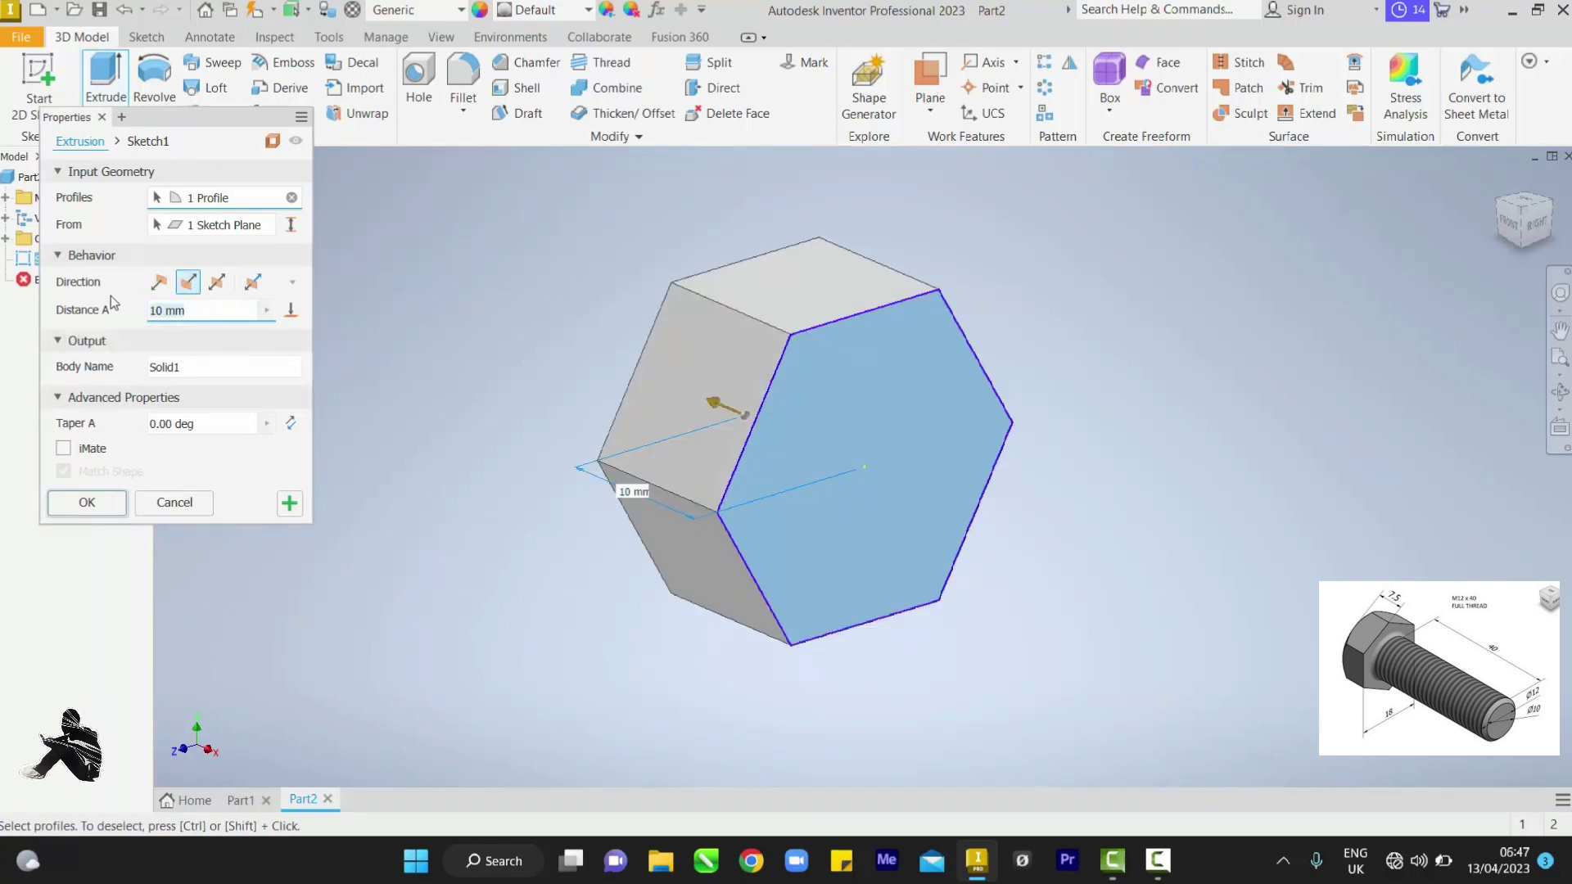
{"action": "type", "text": "7.5"}
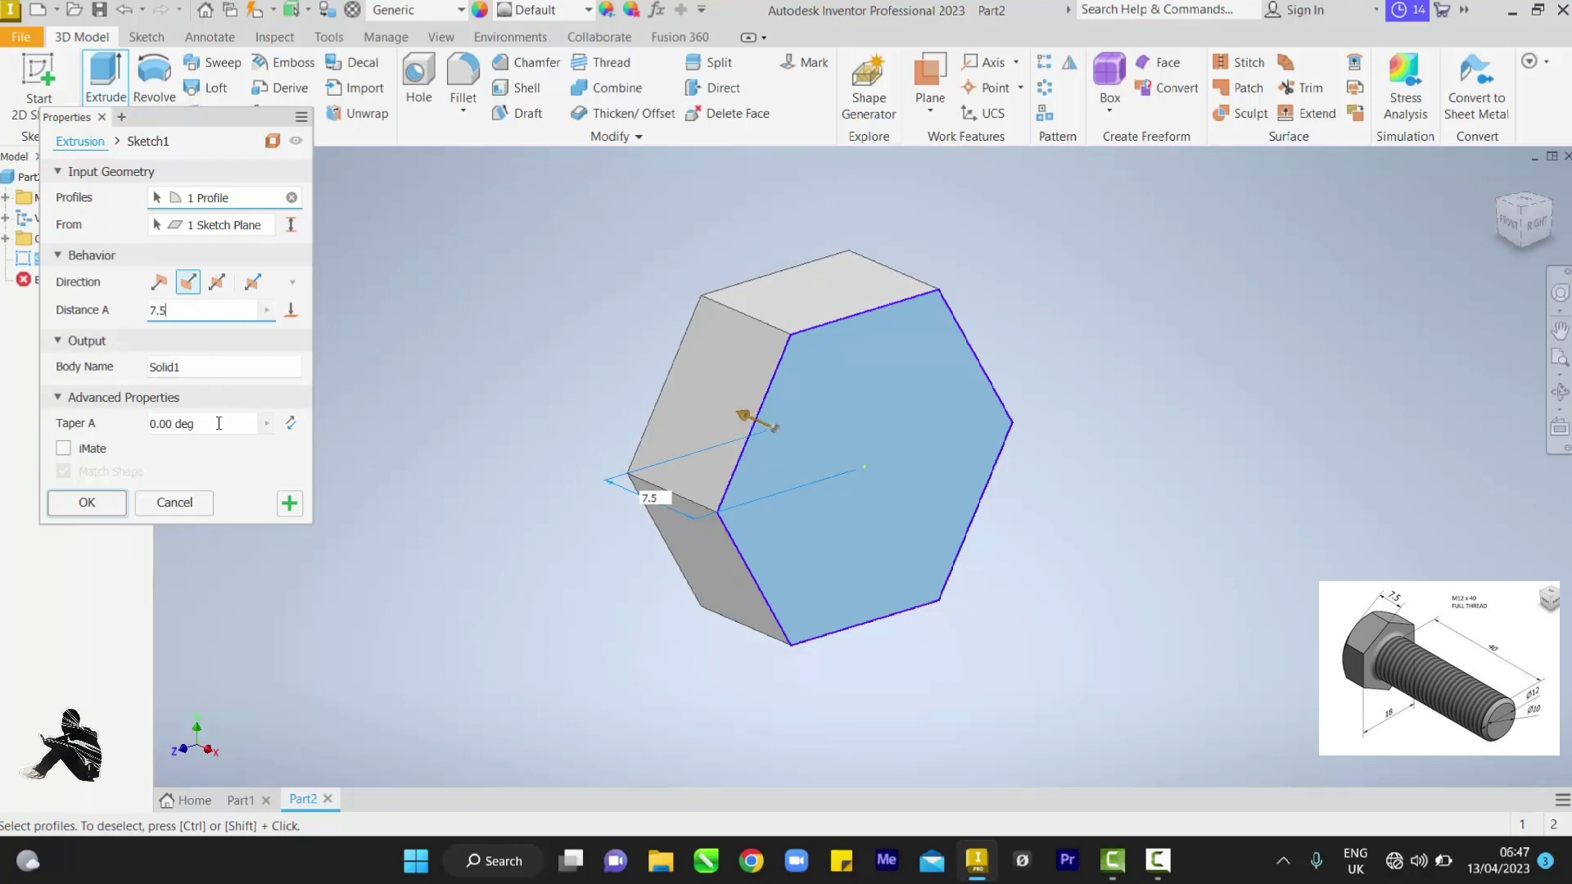
{"action": "left_click", "coordinate": [88, 503]}
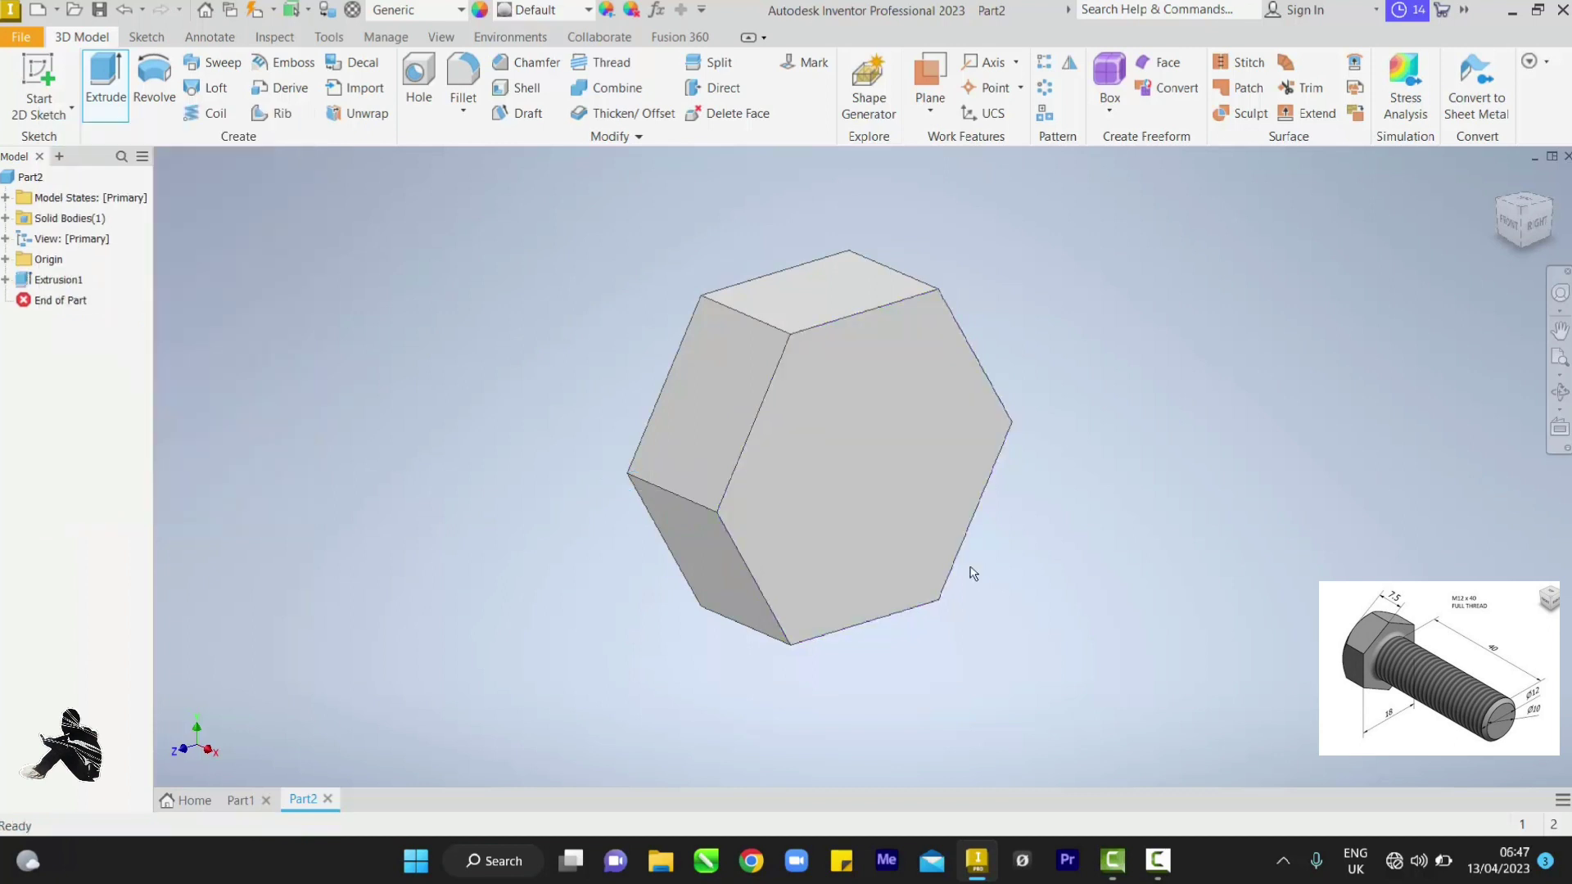
Sketch an 18 mm diameter circle centred on the origin on the head's right-hand hexagonal face and finish the sketch.
{"action": "left_click", "coordinate": [891, 537]}
{"action": "left_click", "coordinate": [990, 524]}
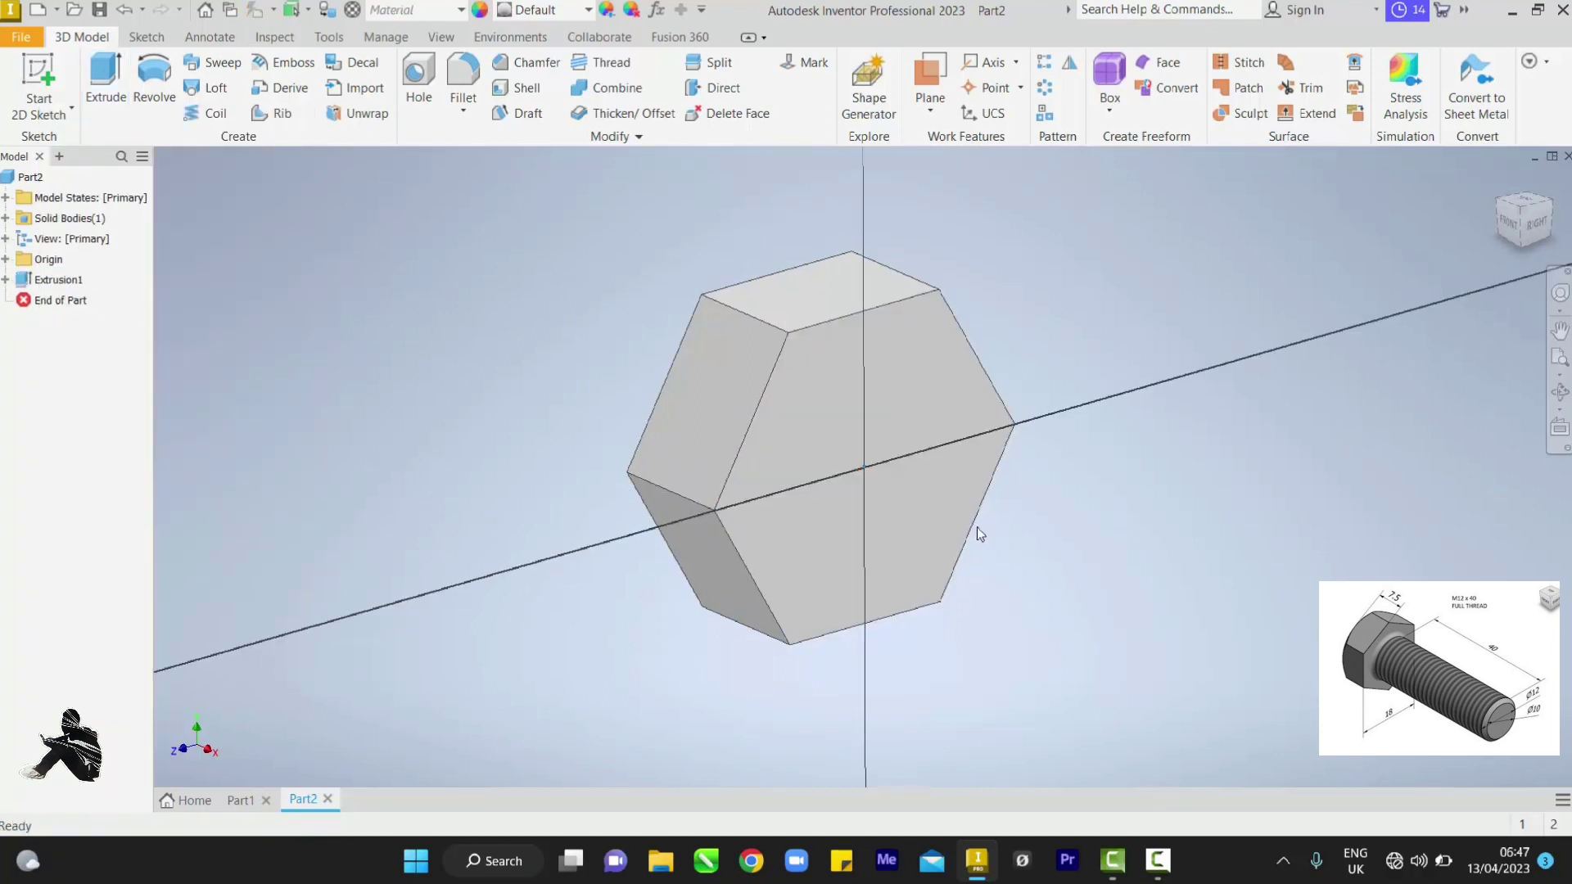
{"action": "left_click", "coordinate": [164, 72]}
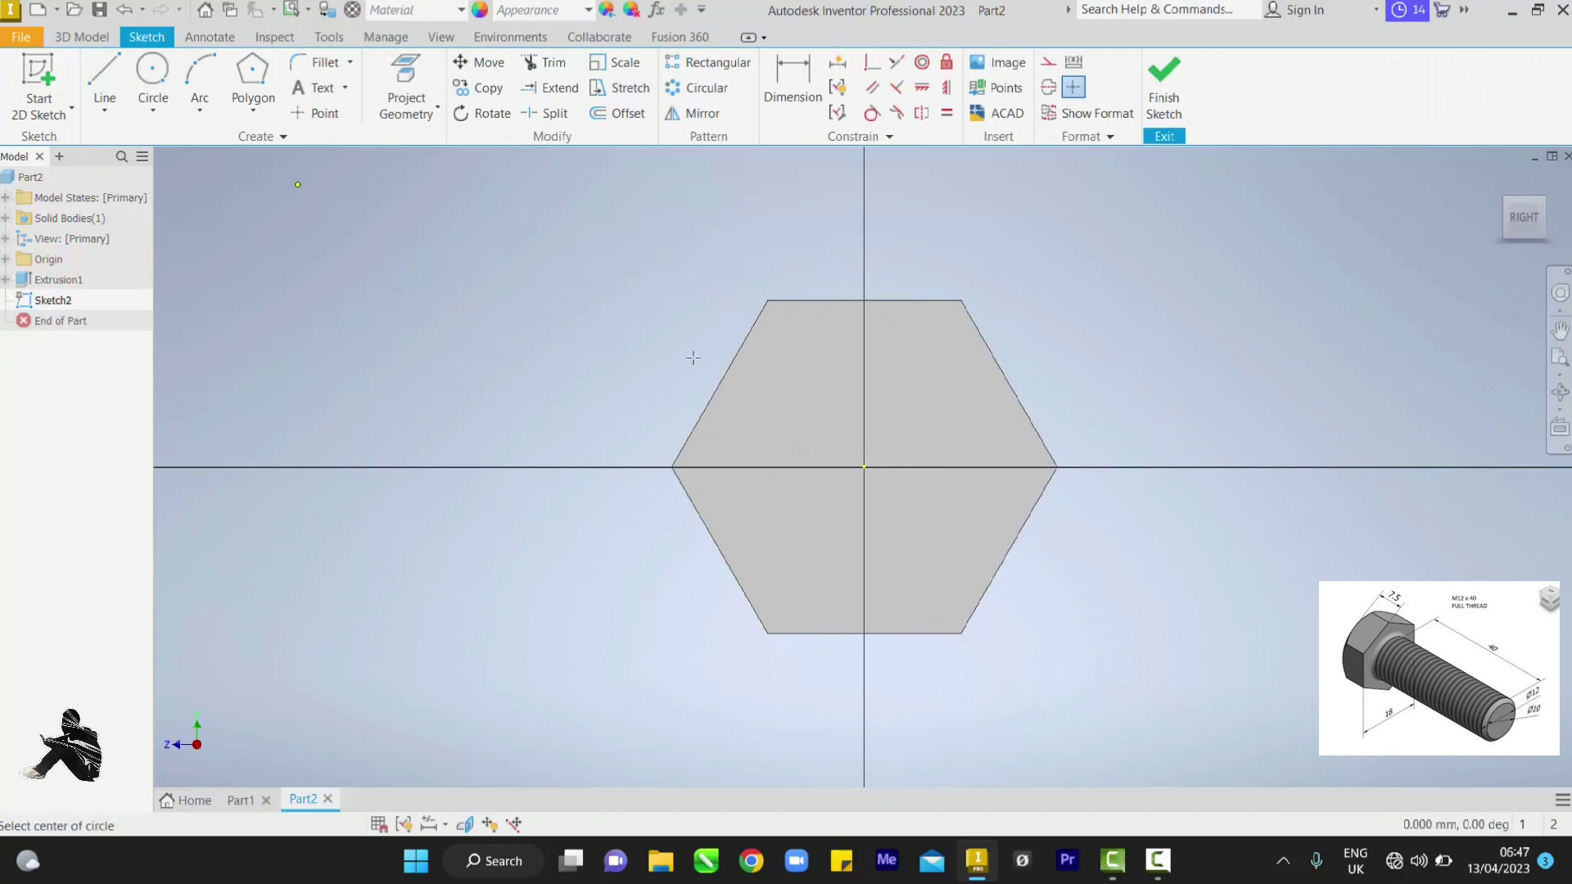
{"action": "left_click", "coordinate": [863, 467]}
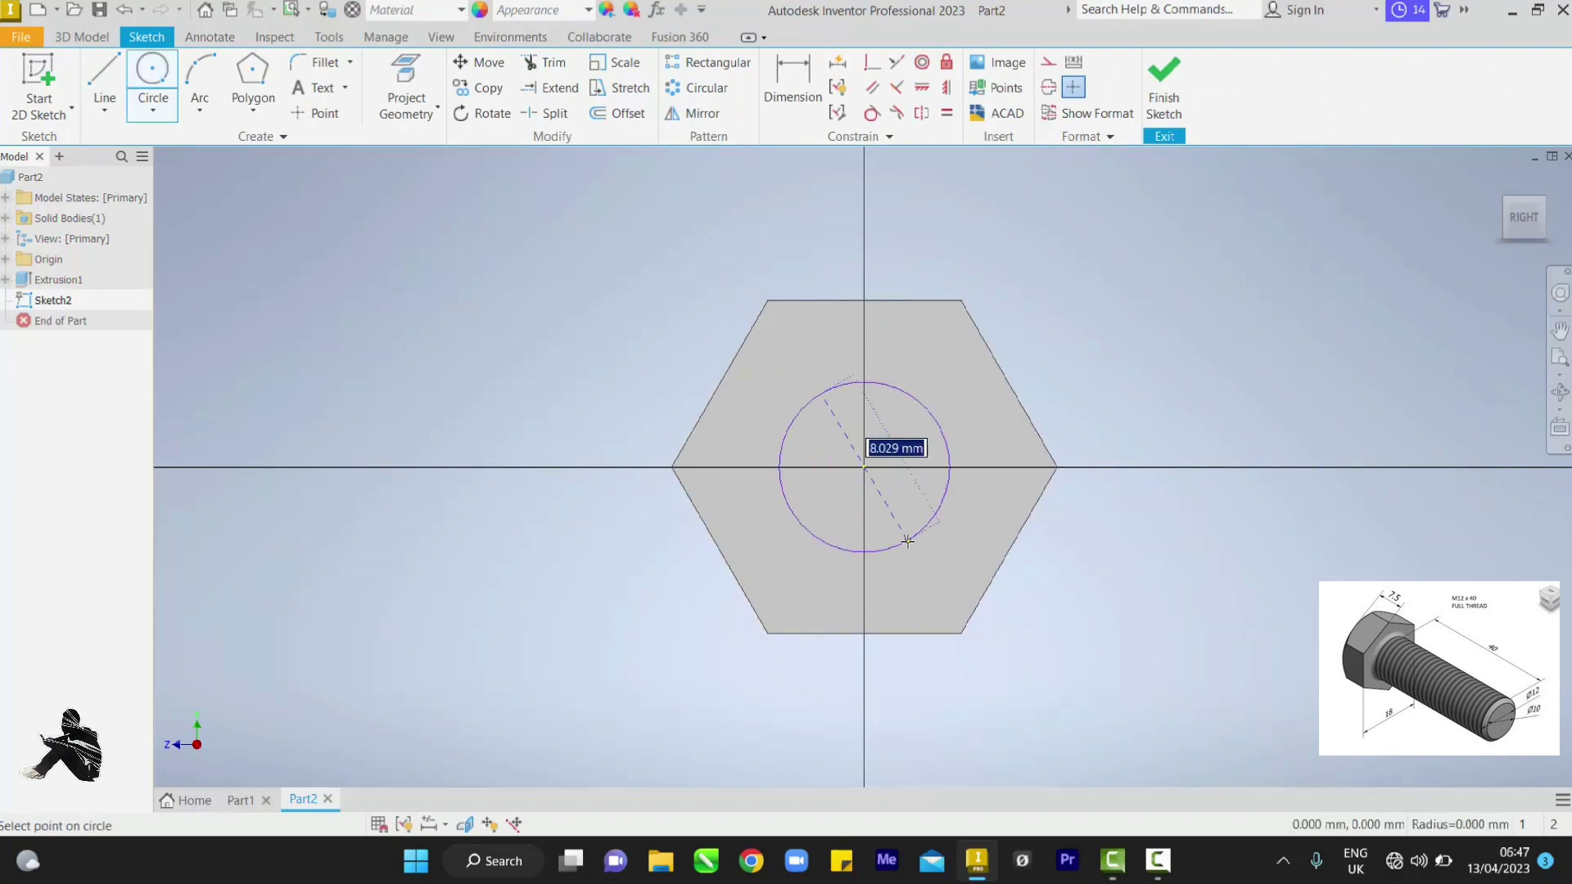
{"action": "type", "text": "1"}
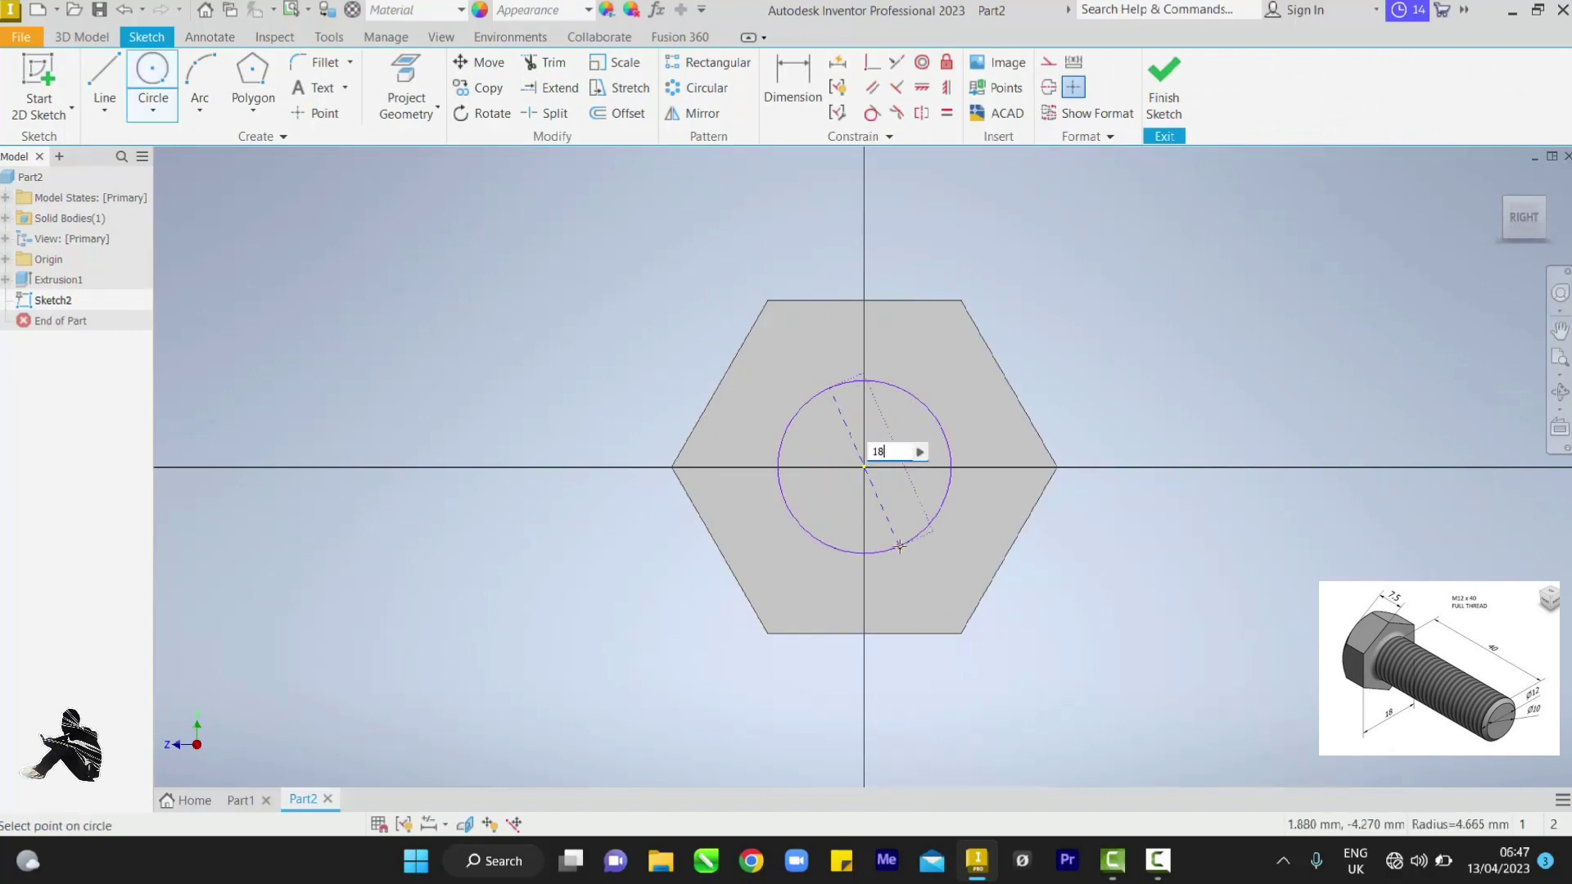
{"action": "type", "text": "8"}
{"action": "key", "text": "Return"}
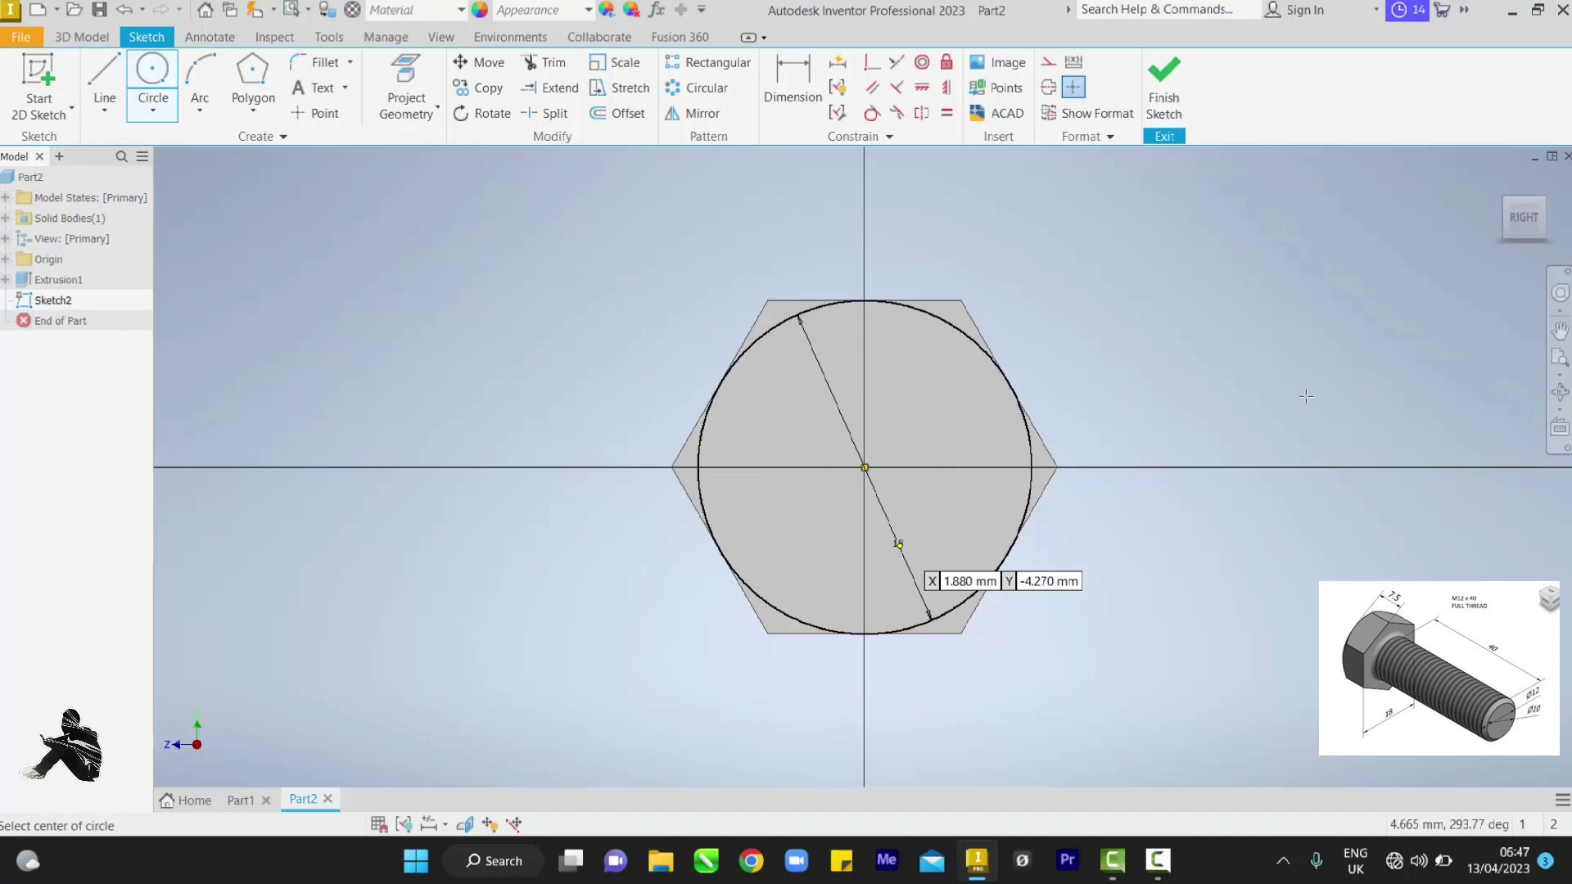
{"action": "right_click", "coordinate": [1376, 359]}
{"action": "left_click", "coordinate": [1429, 352]}
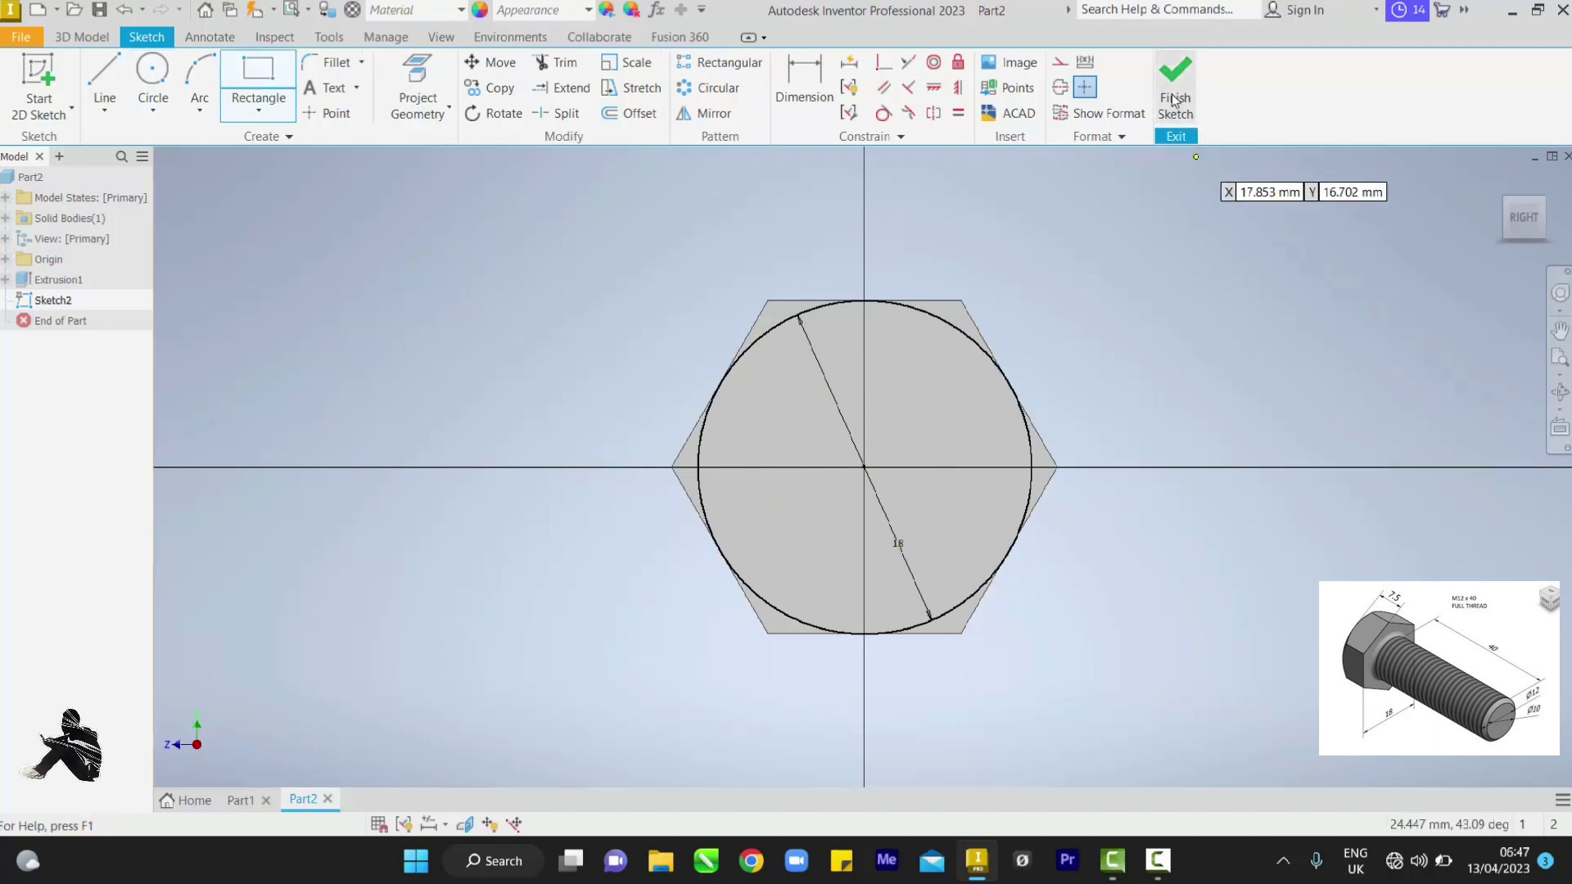
{"action": "left_click", "coordinate": [1172, 100]}
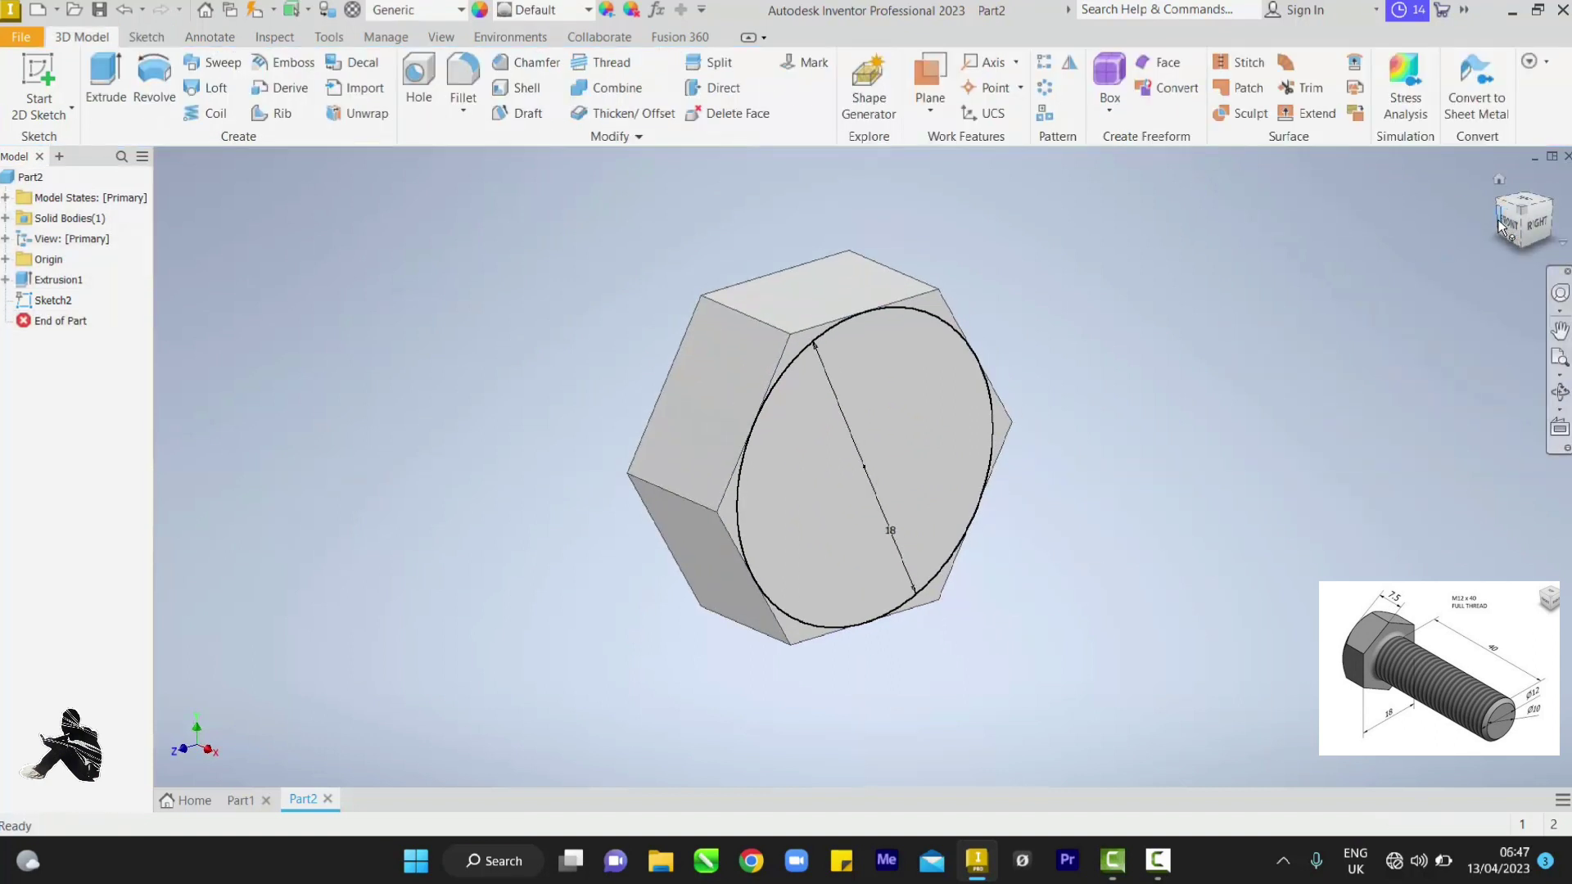
Start a sketch on the head's opposite hexagonal face and draw an 18 mm diameter circle at its centre.
{"action": "left_click", "coordinate": [1505, 228]}
{"action": "left_click", "coordinate": [766, 464]}
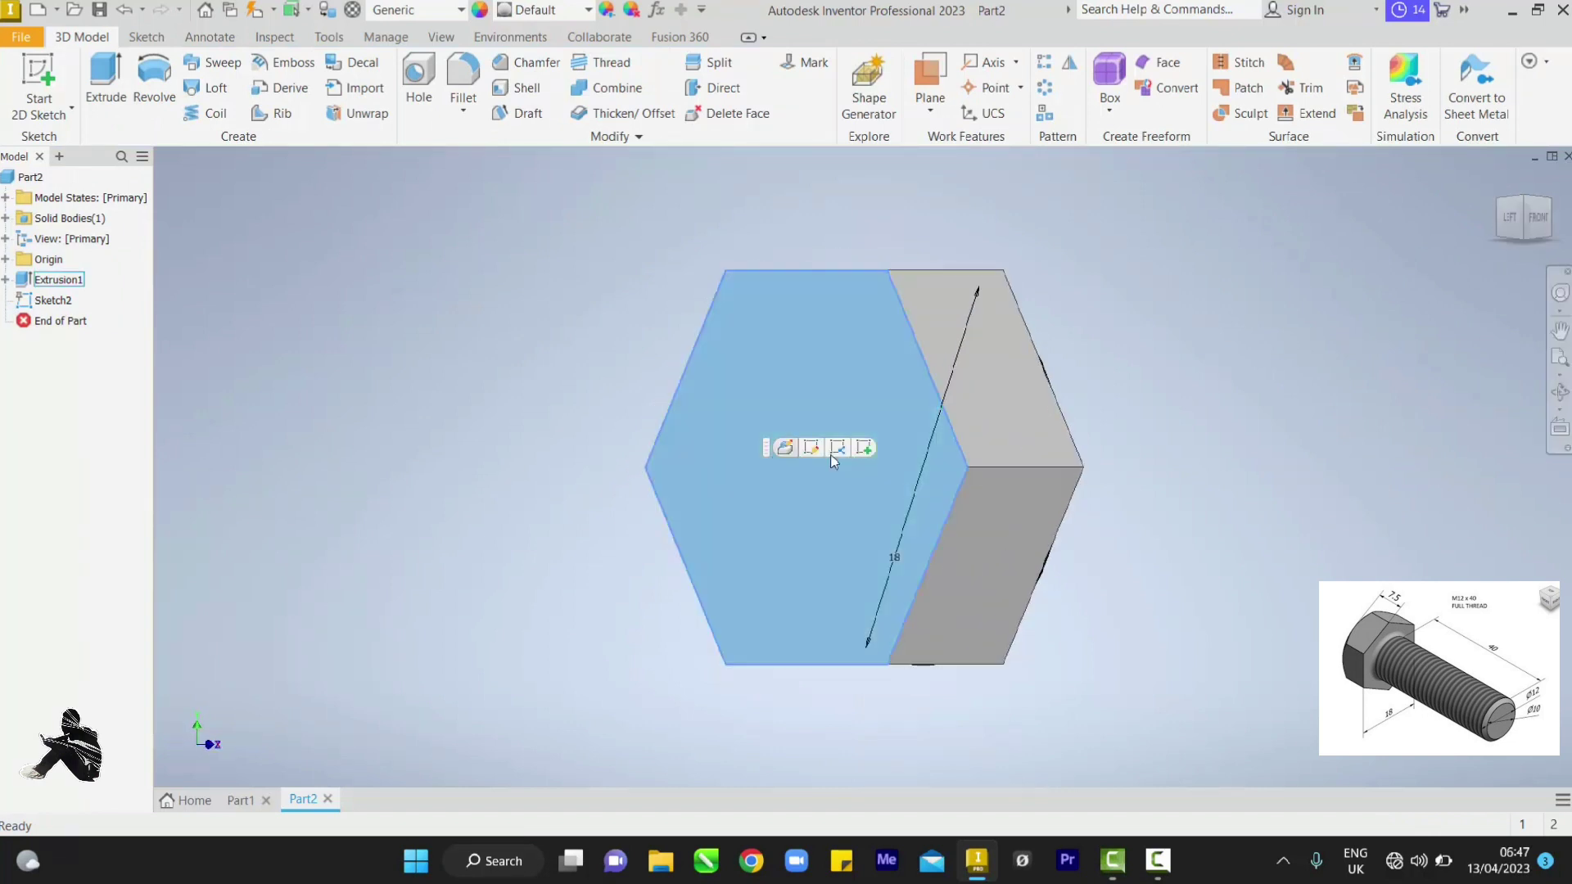
{"action": "left_click", "coordinate": [836, 448]}
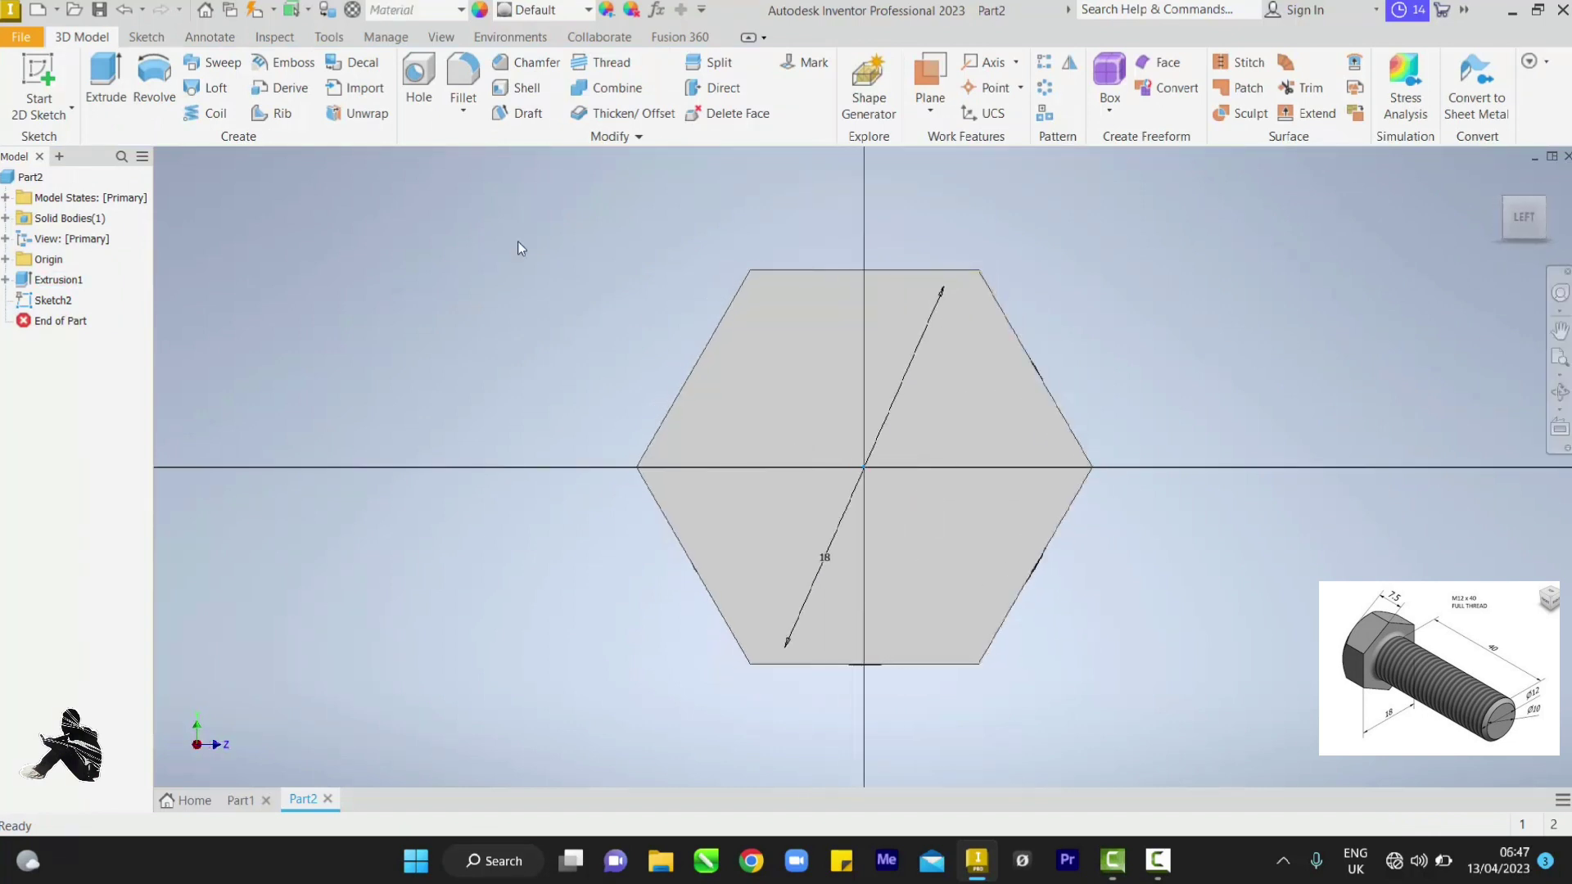
{"action": "key", "text": "c"}
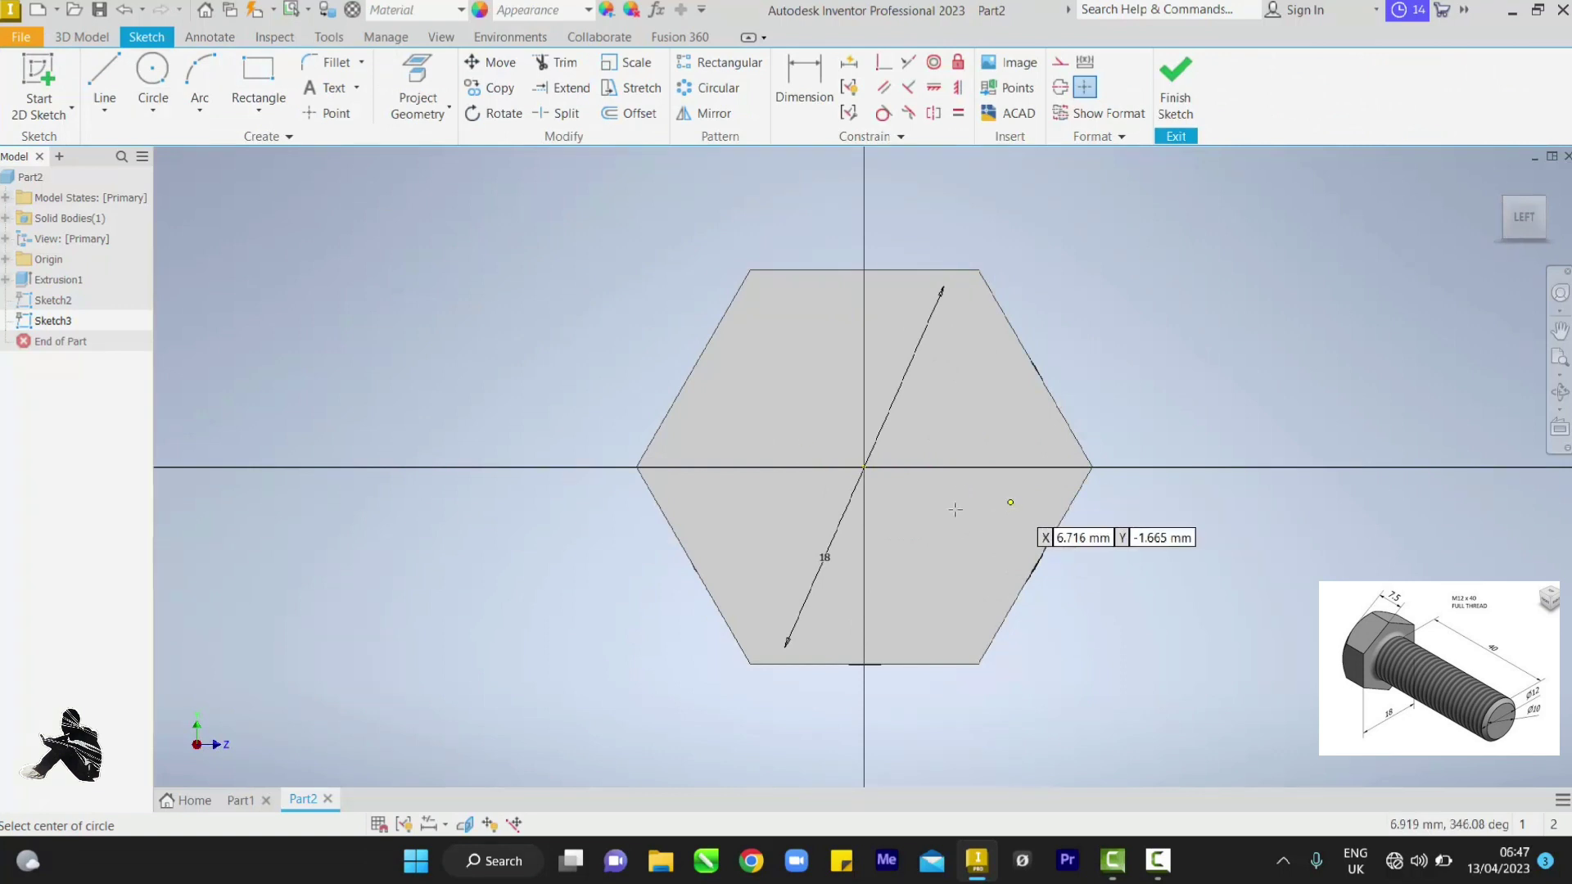
{"action": "left_click", "coordinate": [864, 467]}
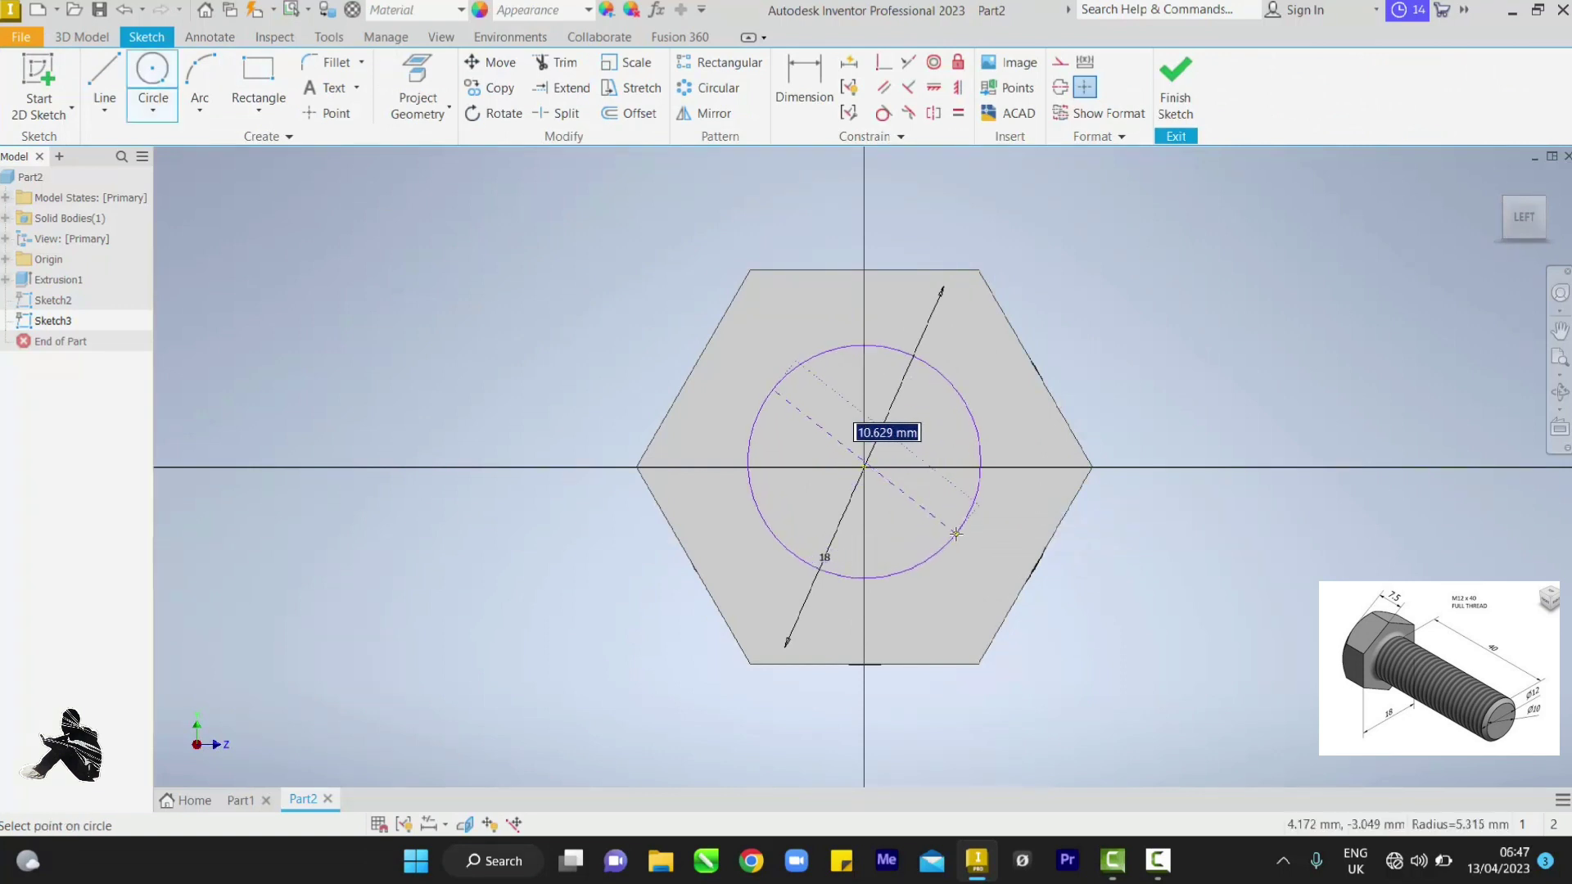
{"action": "type", "text": "18"}
{"action": "key", "text": "Return"}
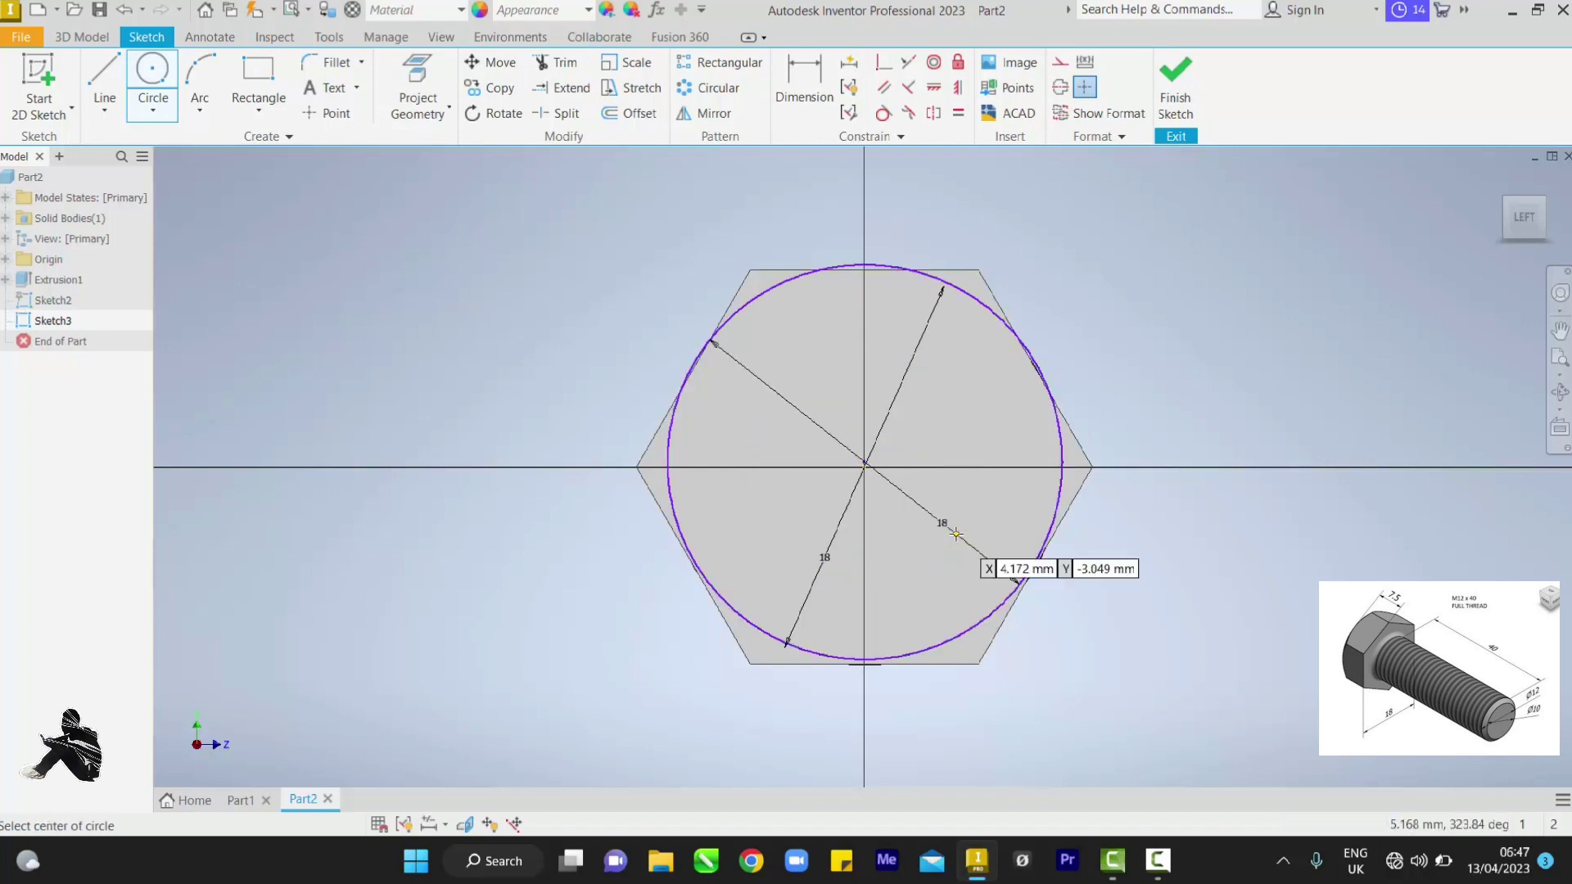
Finish the sketch and extrude the first 18 mm circle 7.5 mm through the hexagonal body as an intersection with a 45° taper.
{"action": "left_click", "coordinate": [1171, 86]}
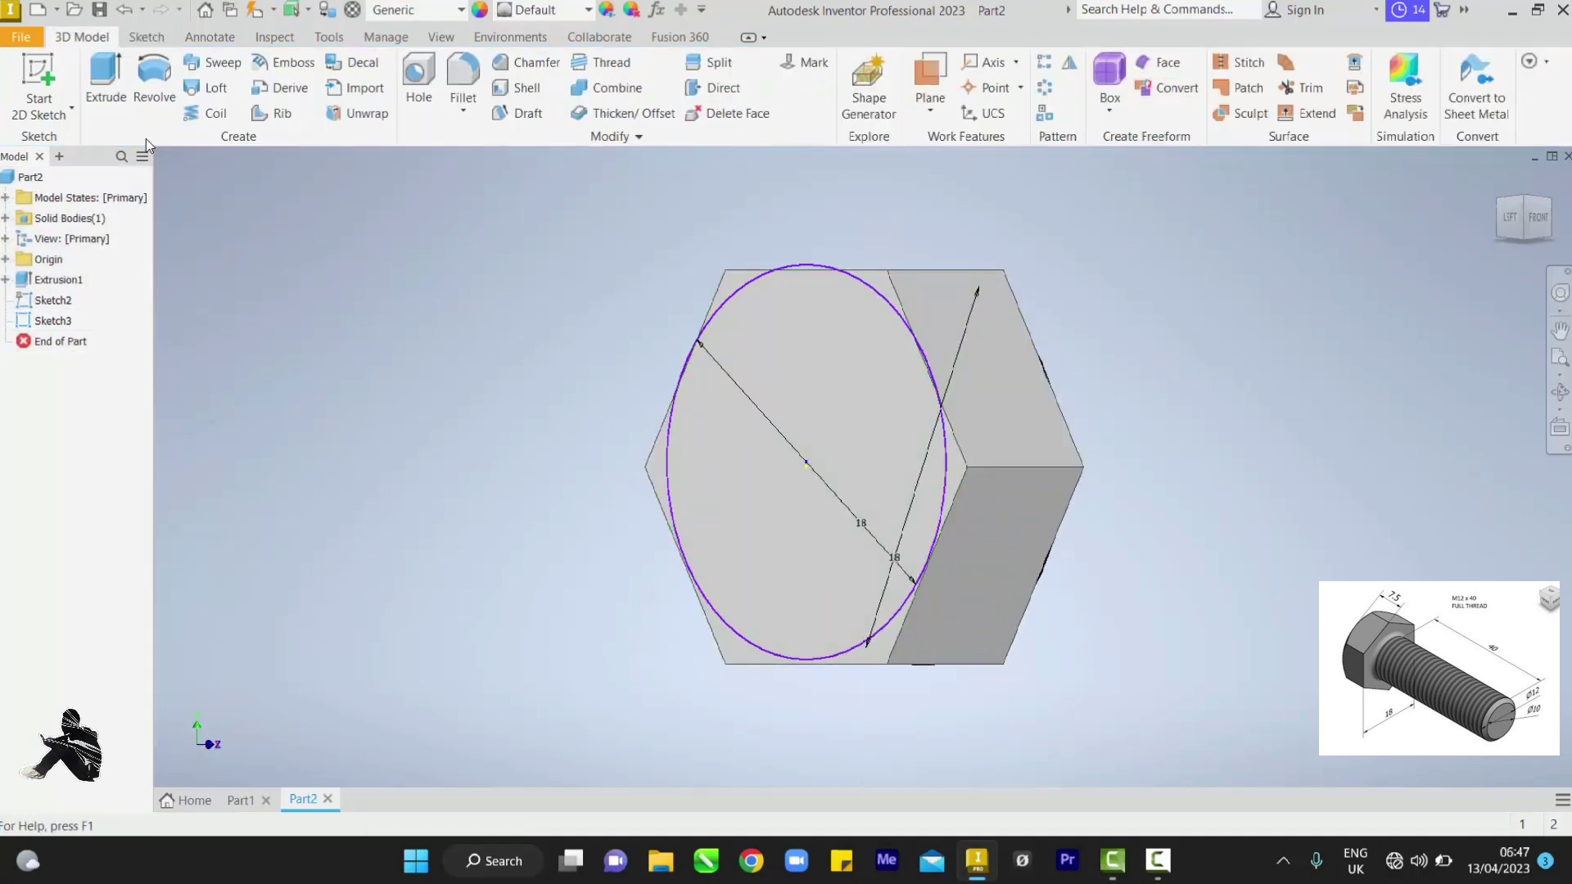
{"action": "left_click", "coordinate": [124, 96]}
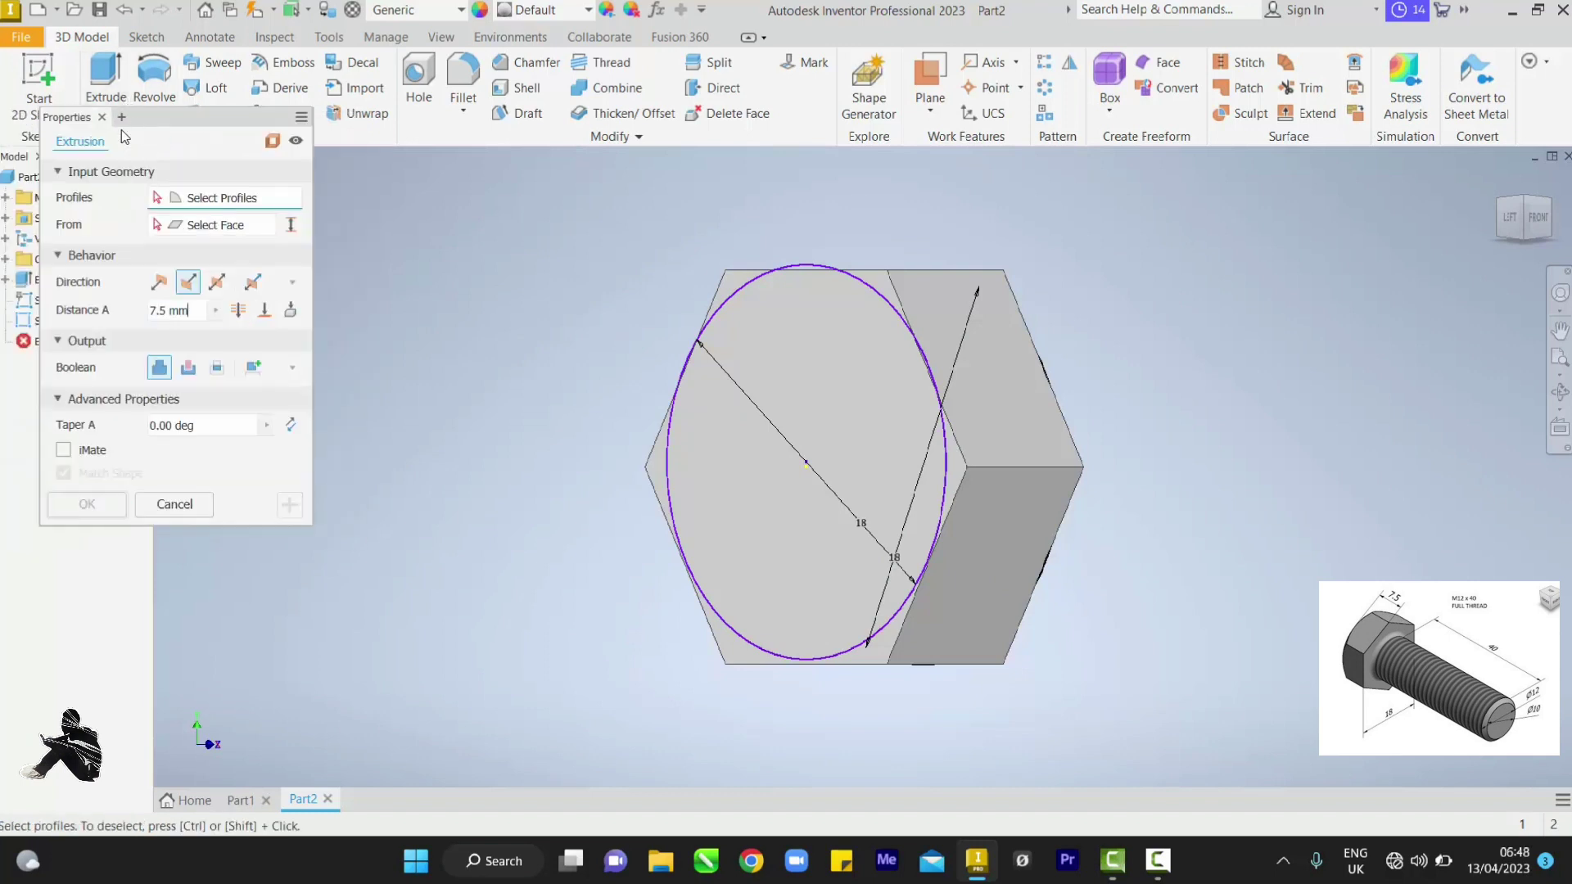
{"action": "left_click", "coordinate": [226, 368]}
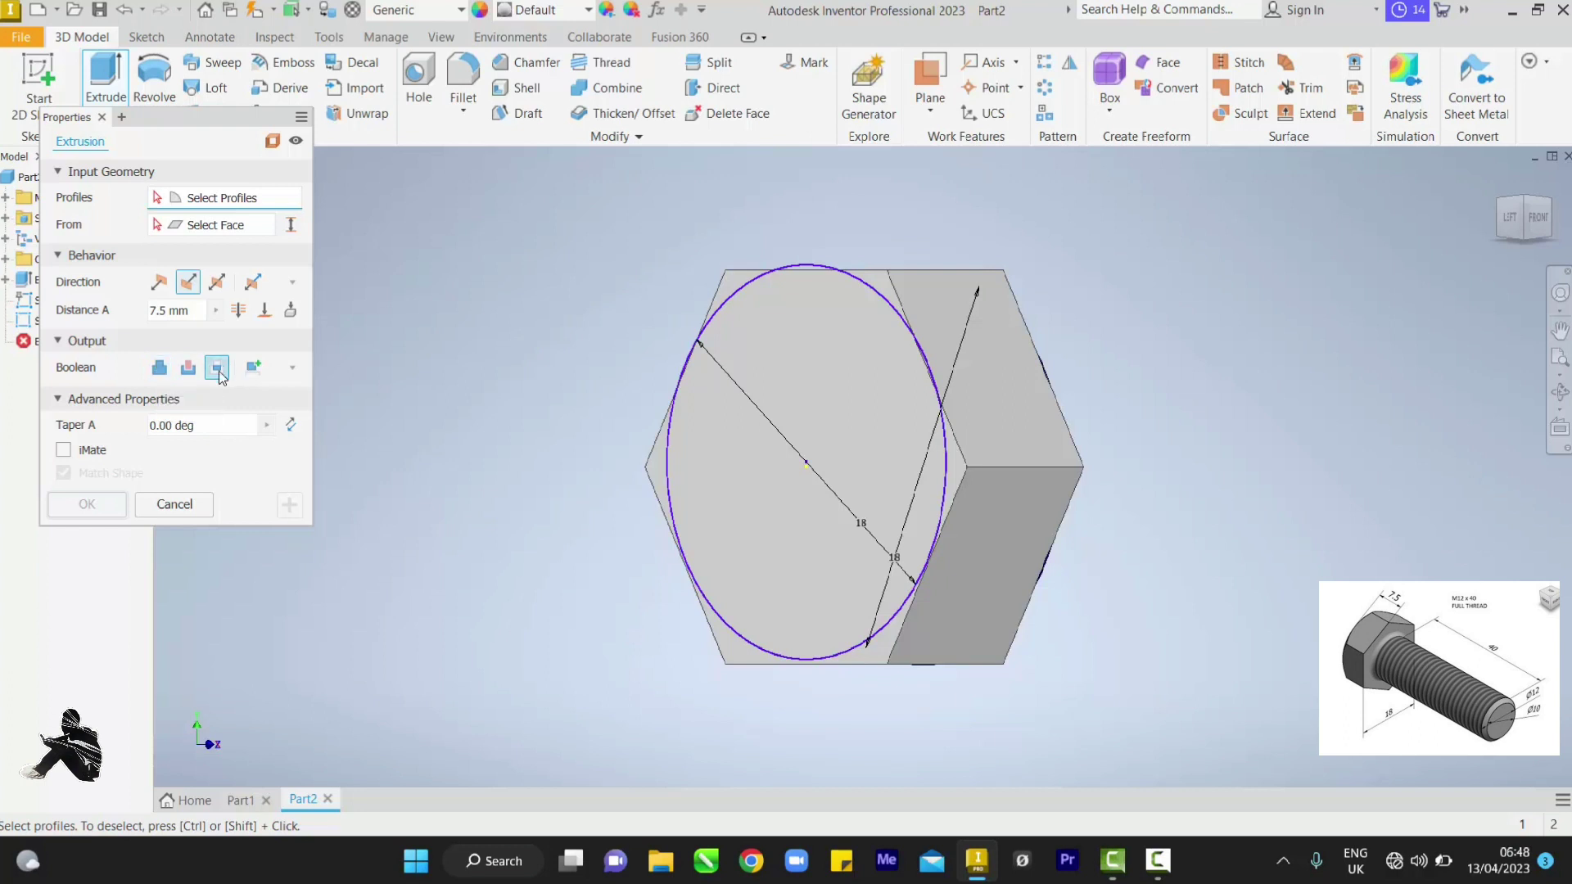
{"action": "left_click", "coordinate": [769, 414]}
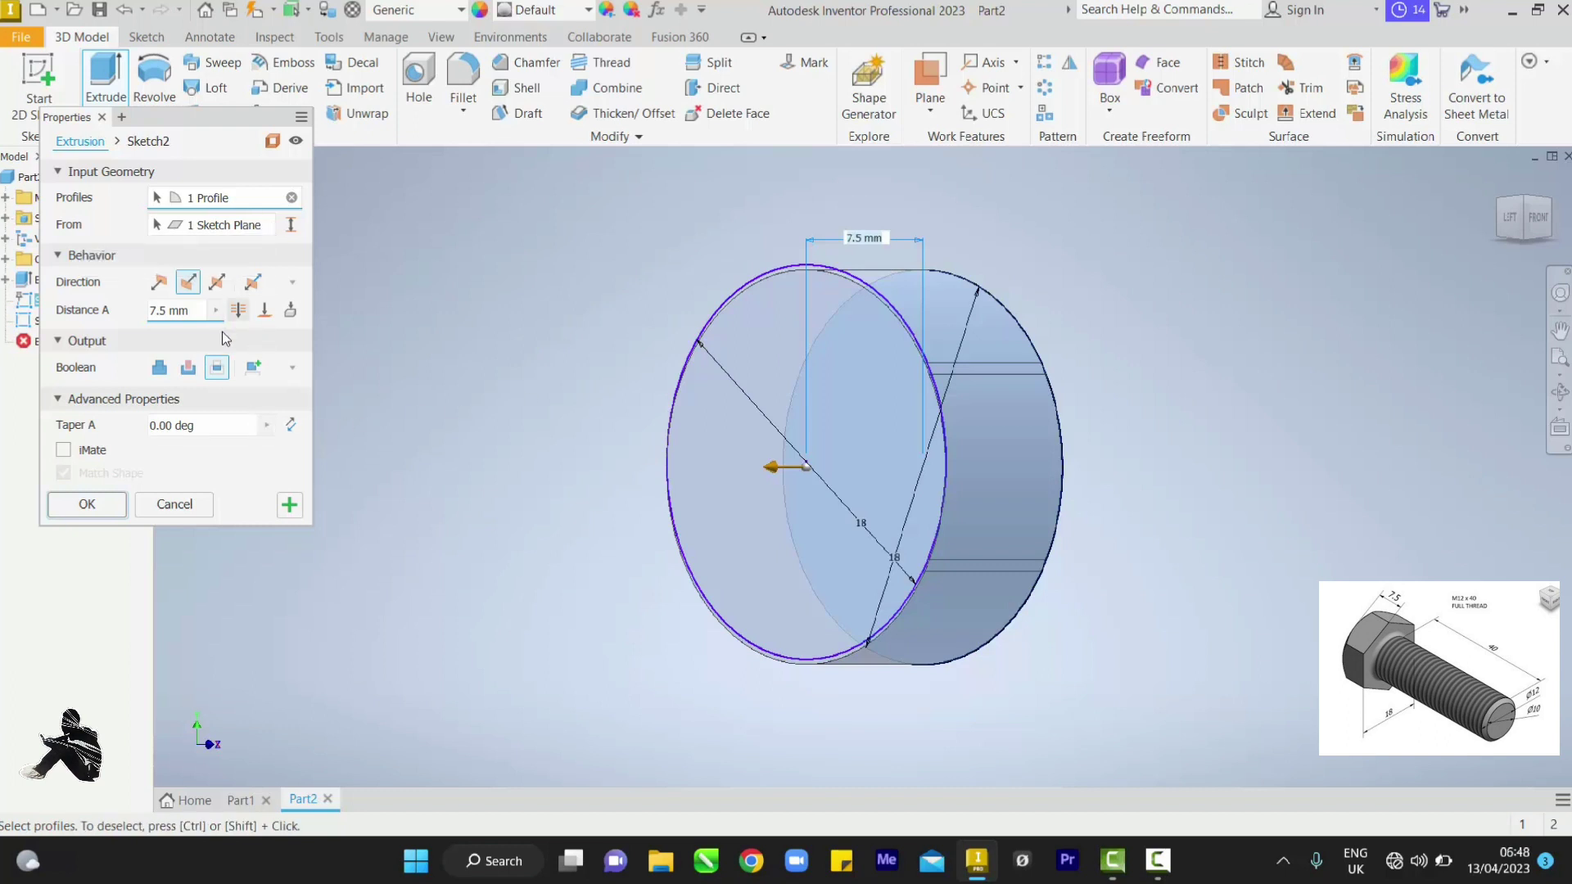
{"action": "left_click", "coordinate": [156, 425]}
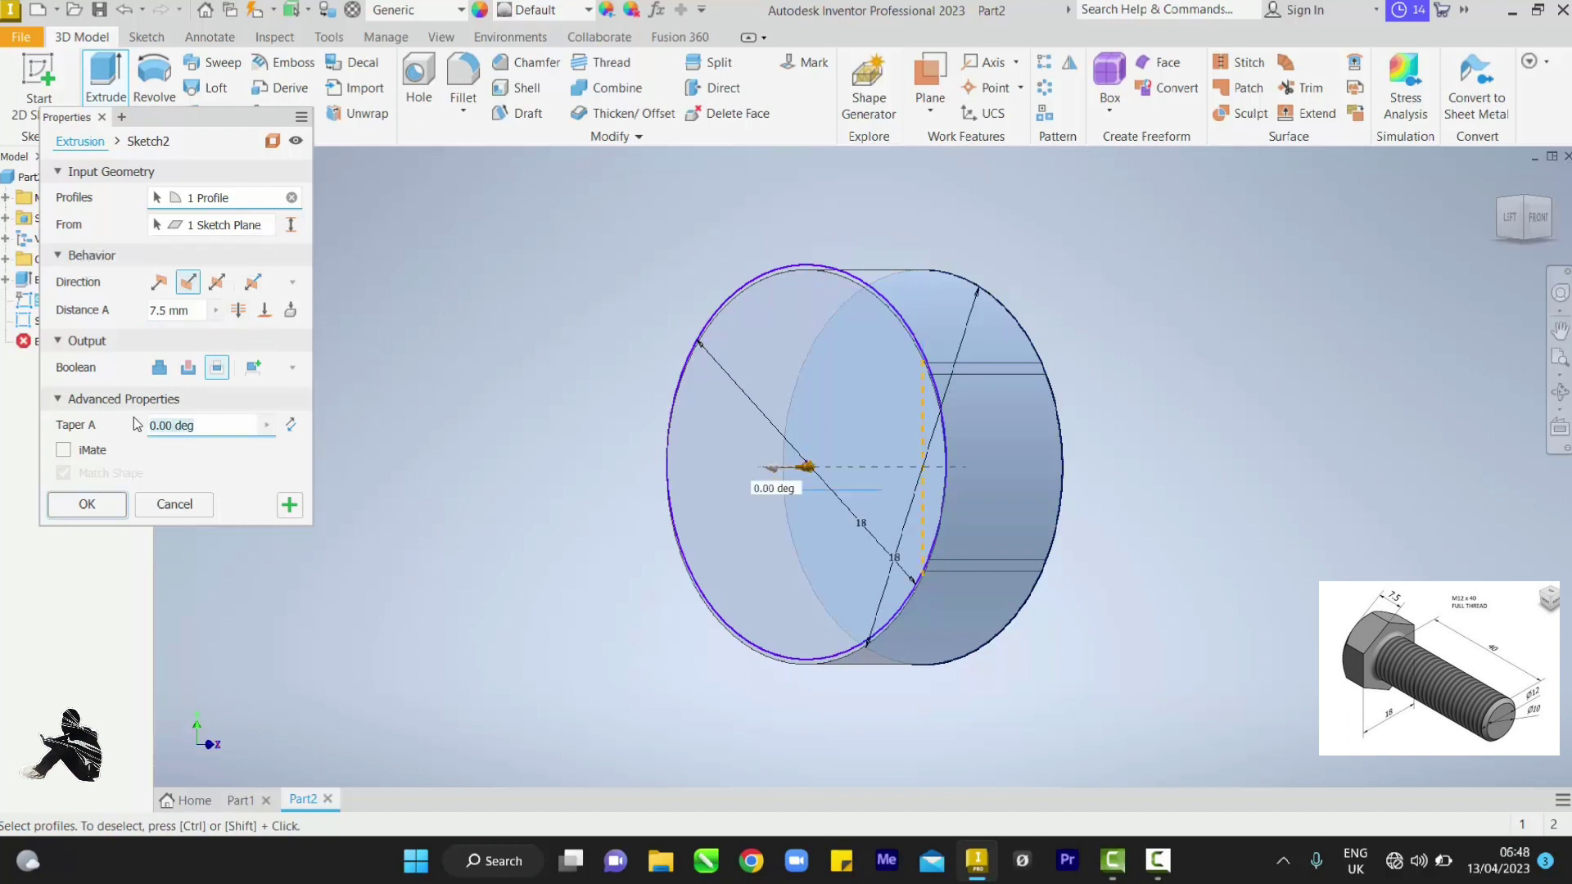
{"action": "type", "text": "45"}
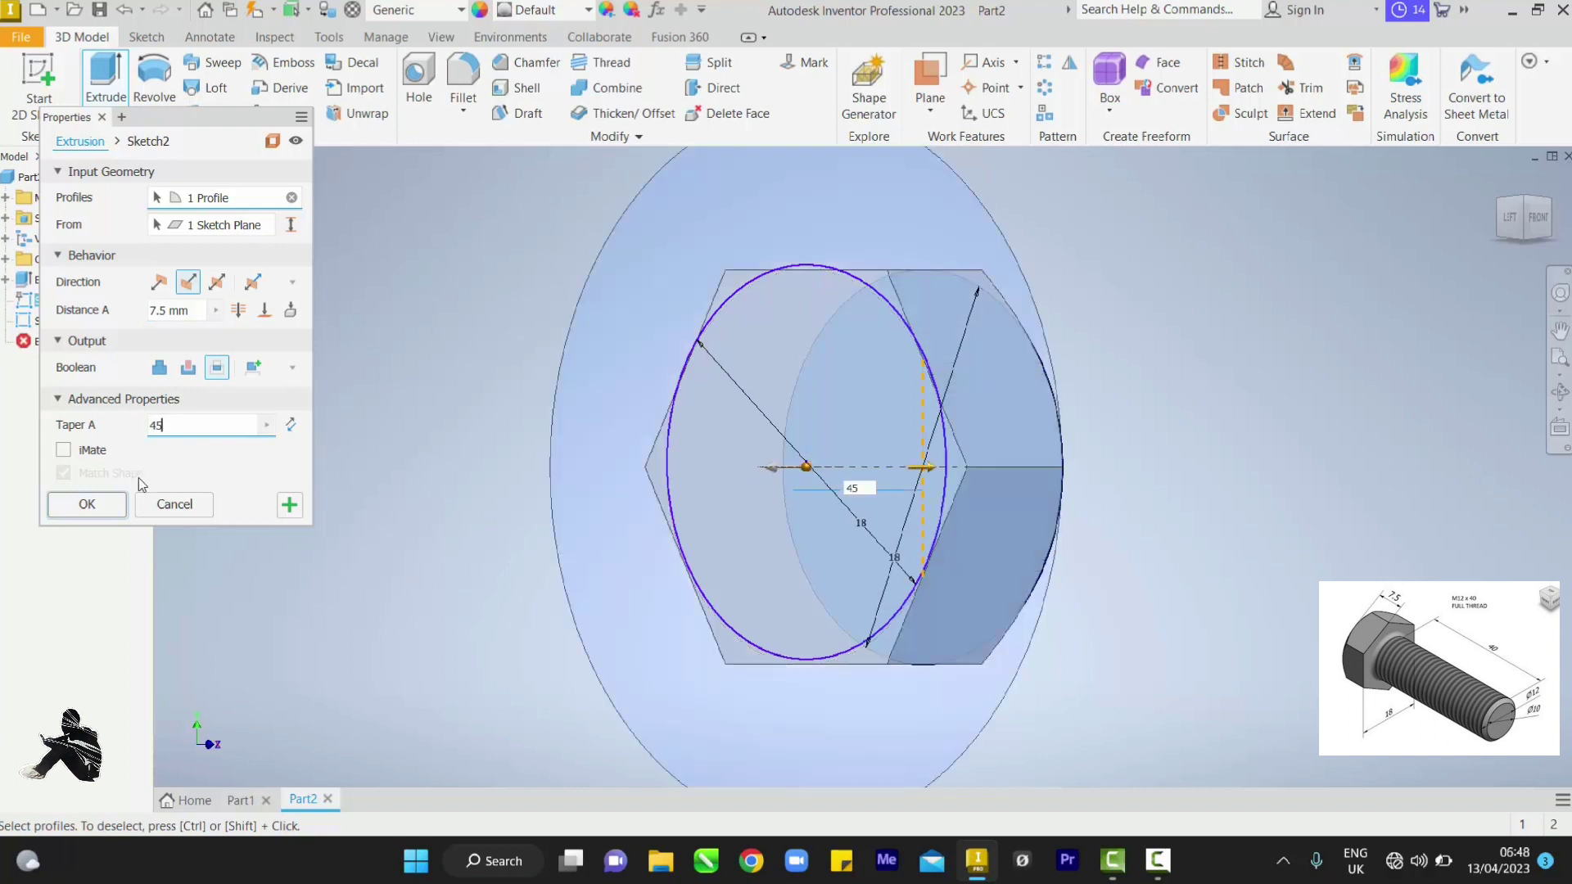
{"action": "left_click", "coordinate": [111, 503]}
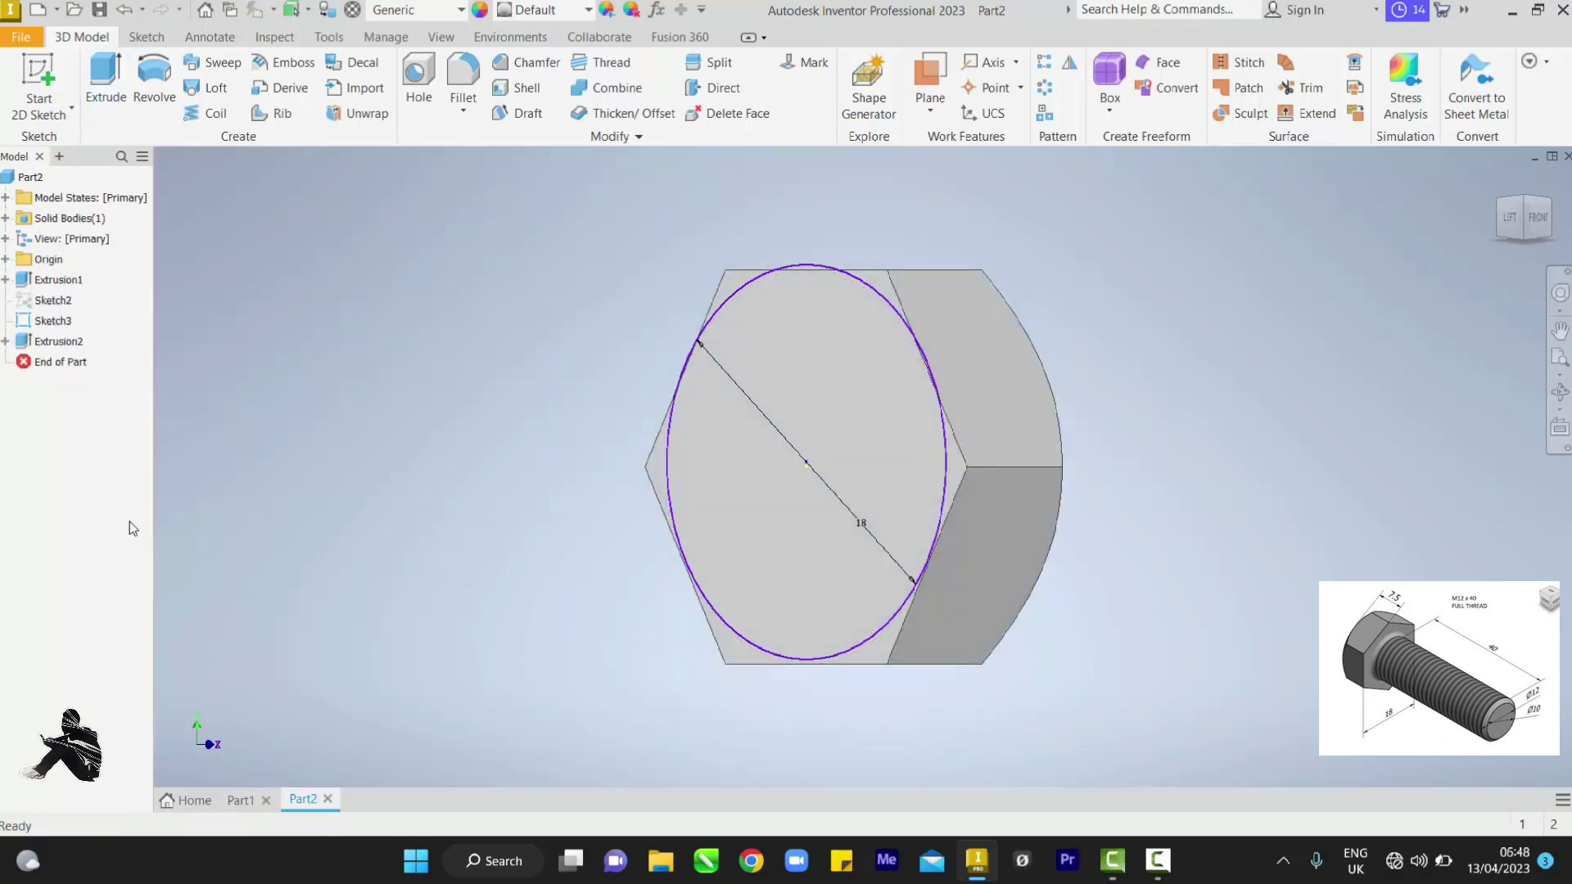
Extrude the remaining 18 mm circle 7.5 mm into the hexagonal body as an intersection with a 45° taper.
{"action": "middle_click_drag", "start_coordinate": [900, 464], "coordinate": [864, 464], "text": "shift"}
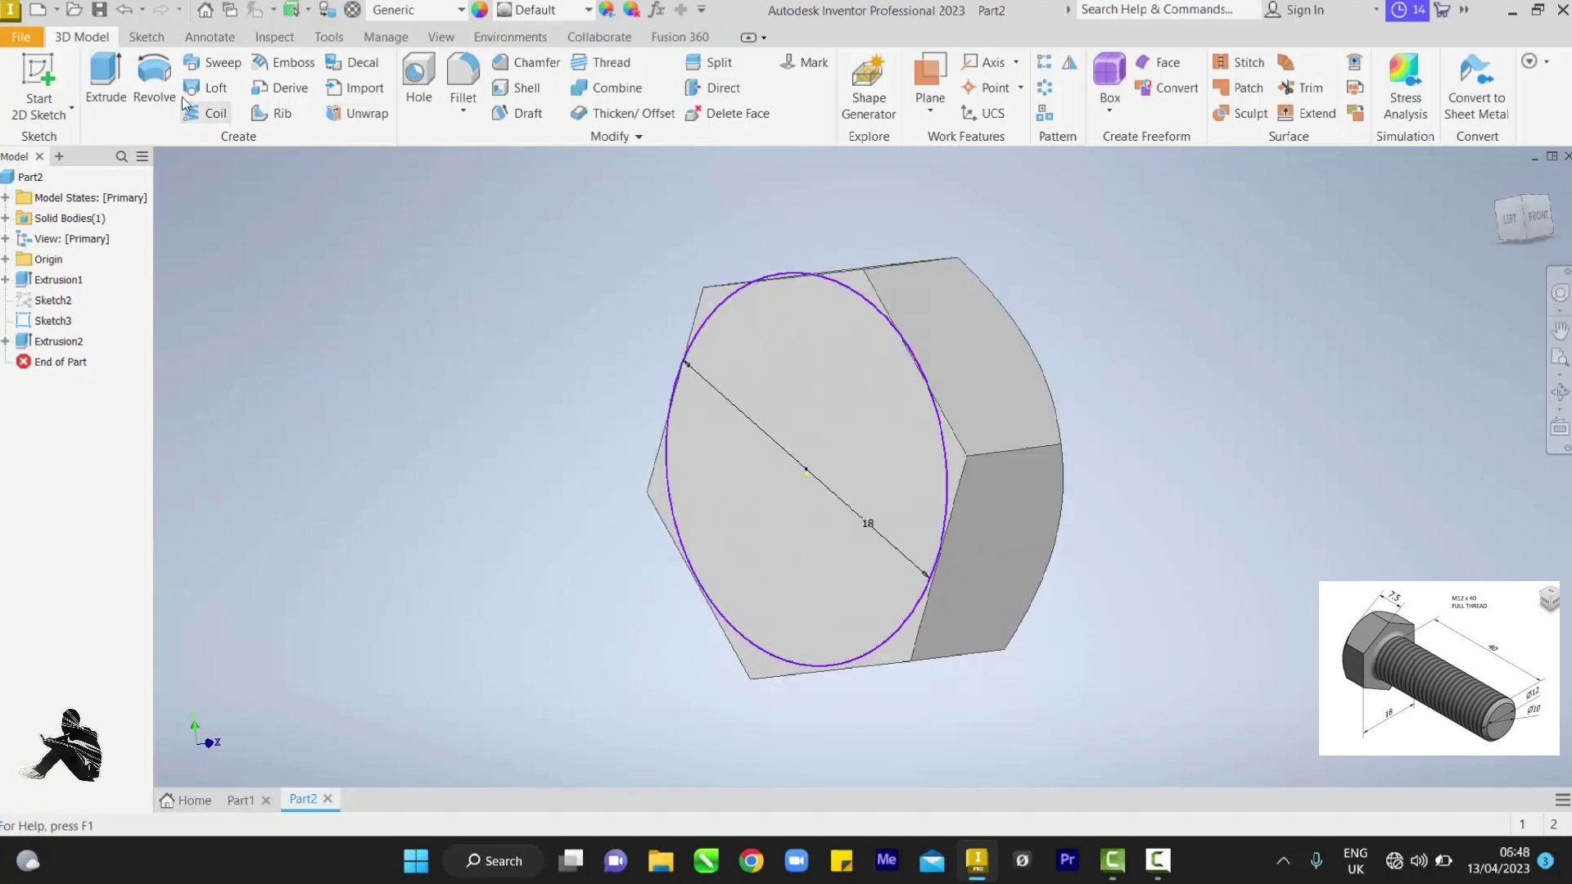
{"action": "left_click", "coordinate": [111, 84]}
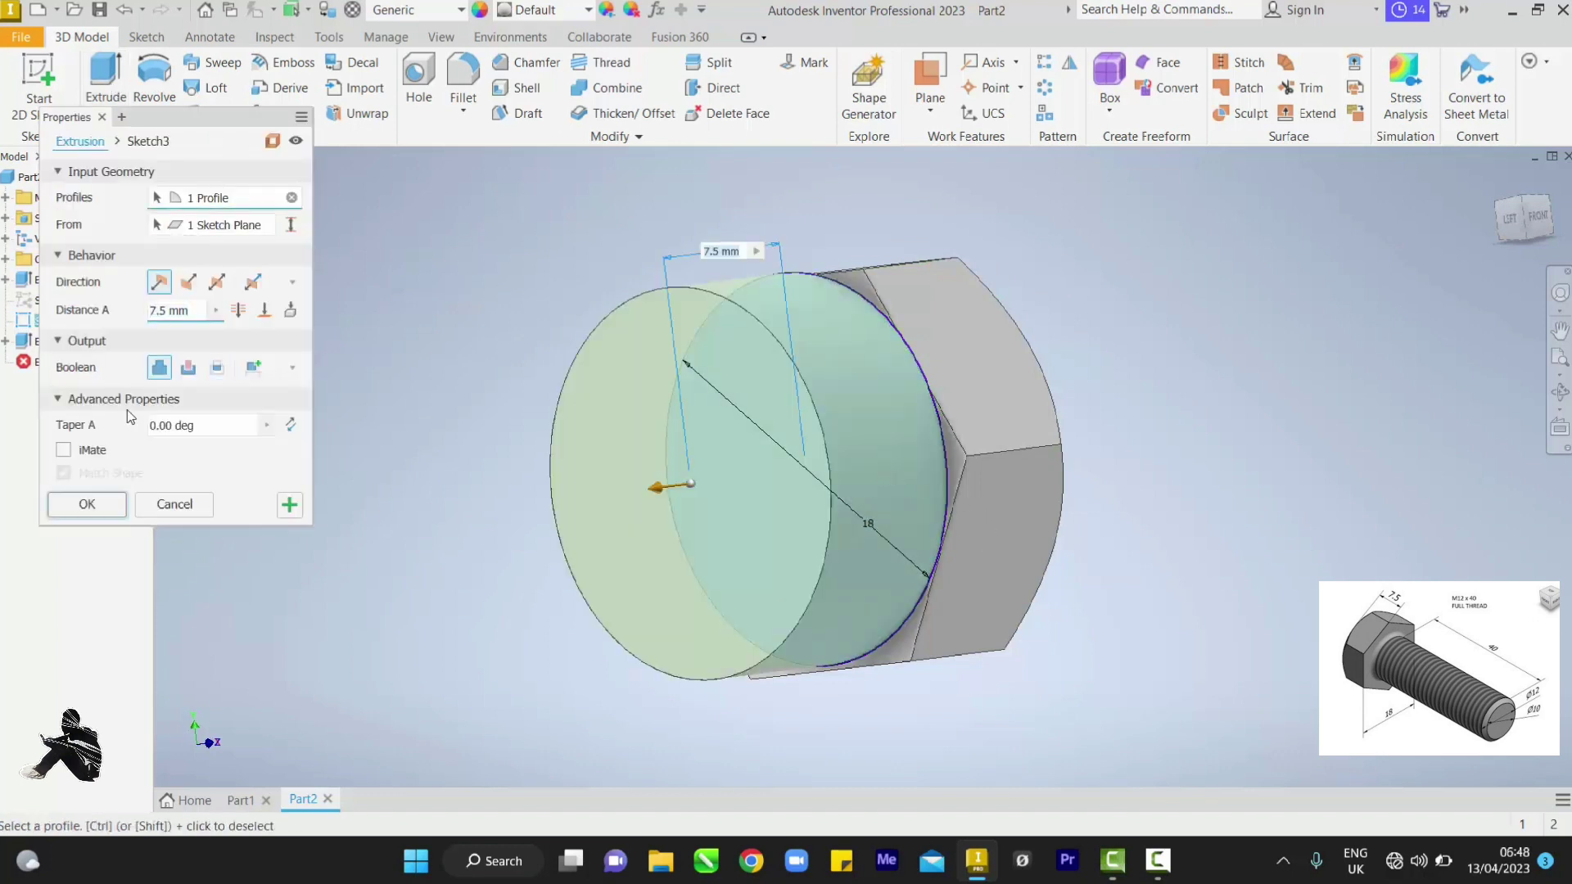
{"action": "left_click", "coordinate": [217, 368]}
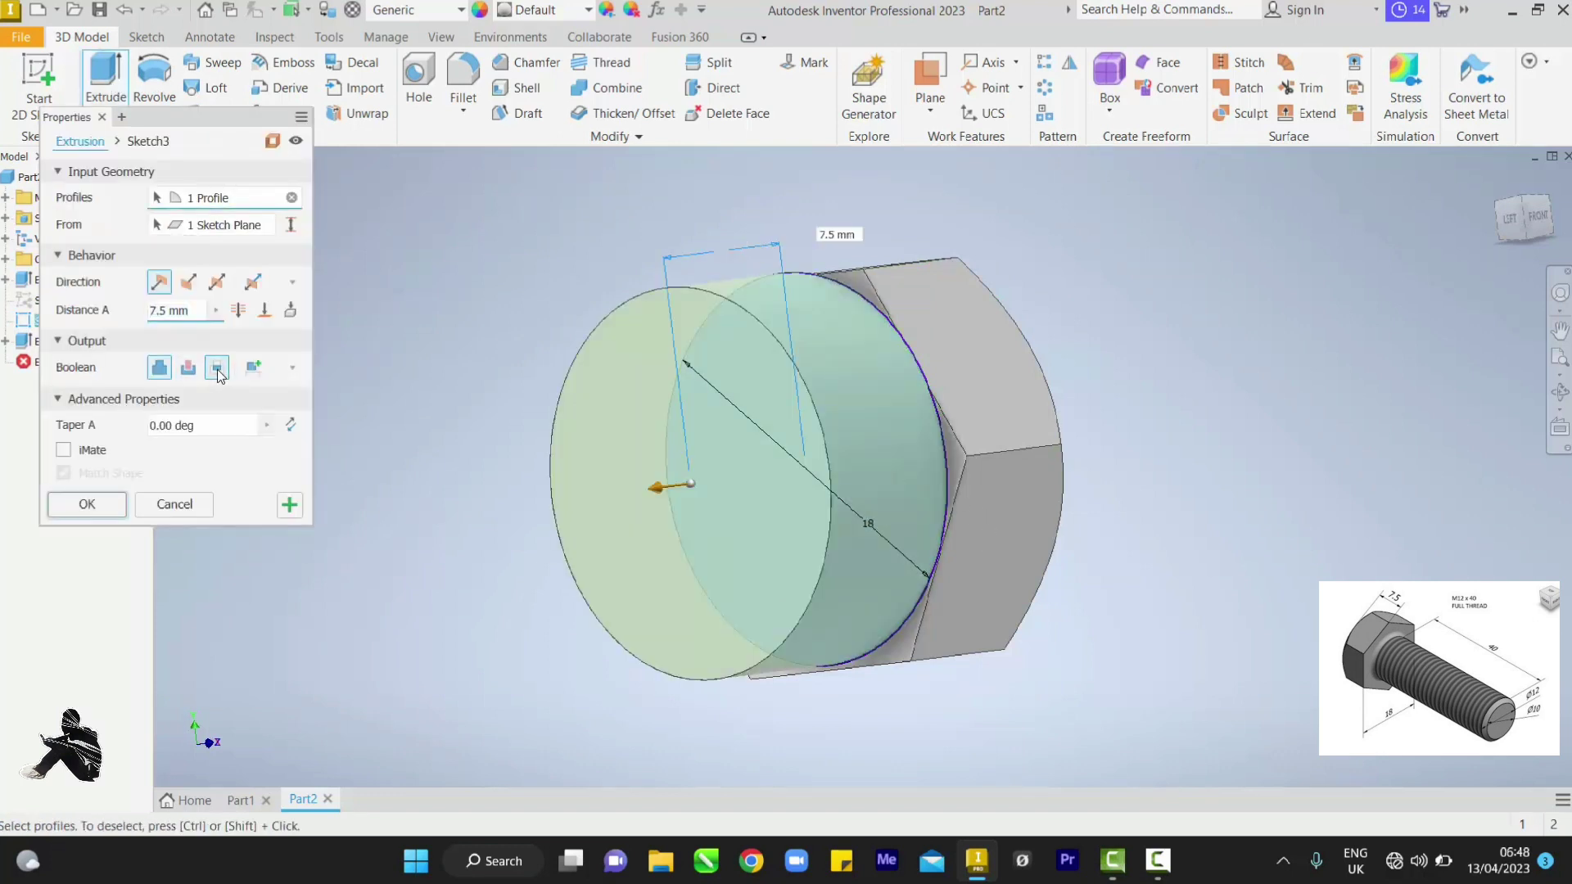
{"action": "left_click", "coordinate": [206, 426]}
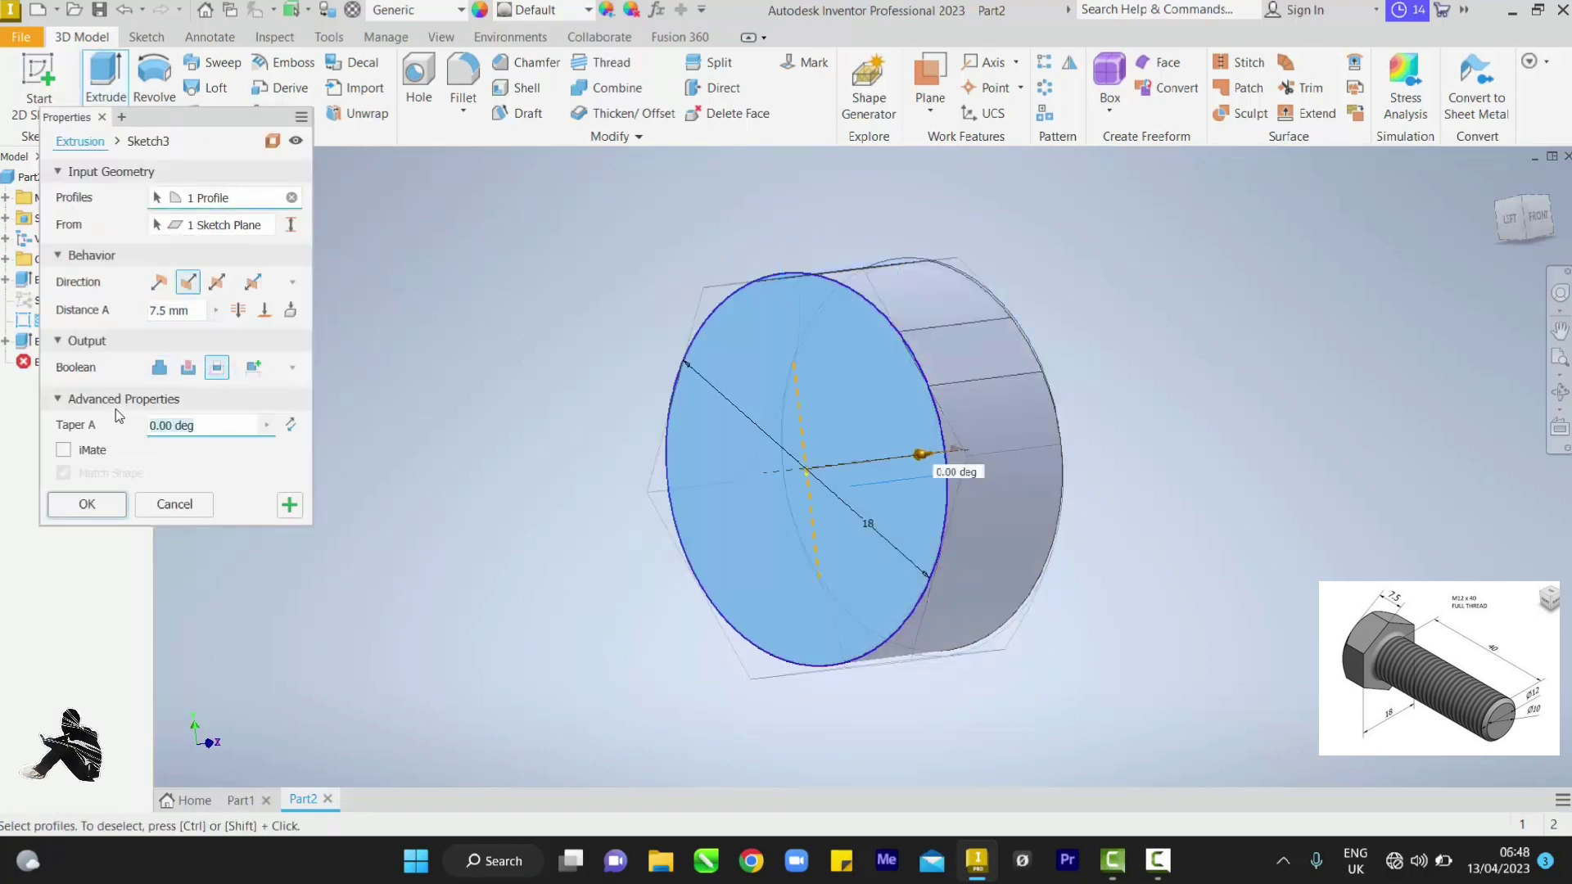
{"action": "type", "text": "45"}
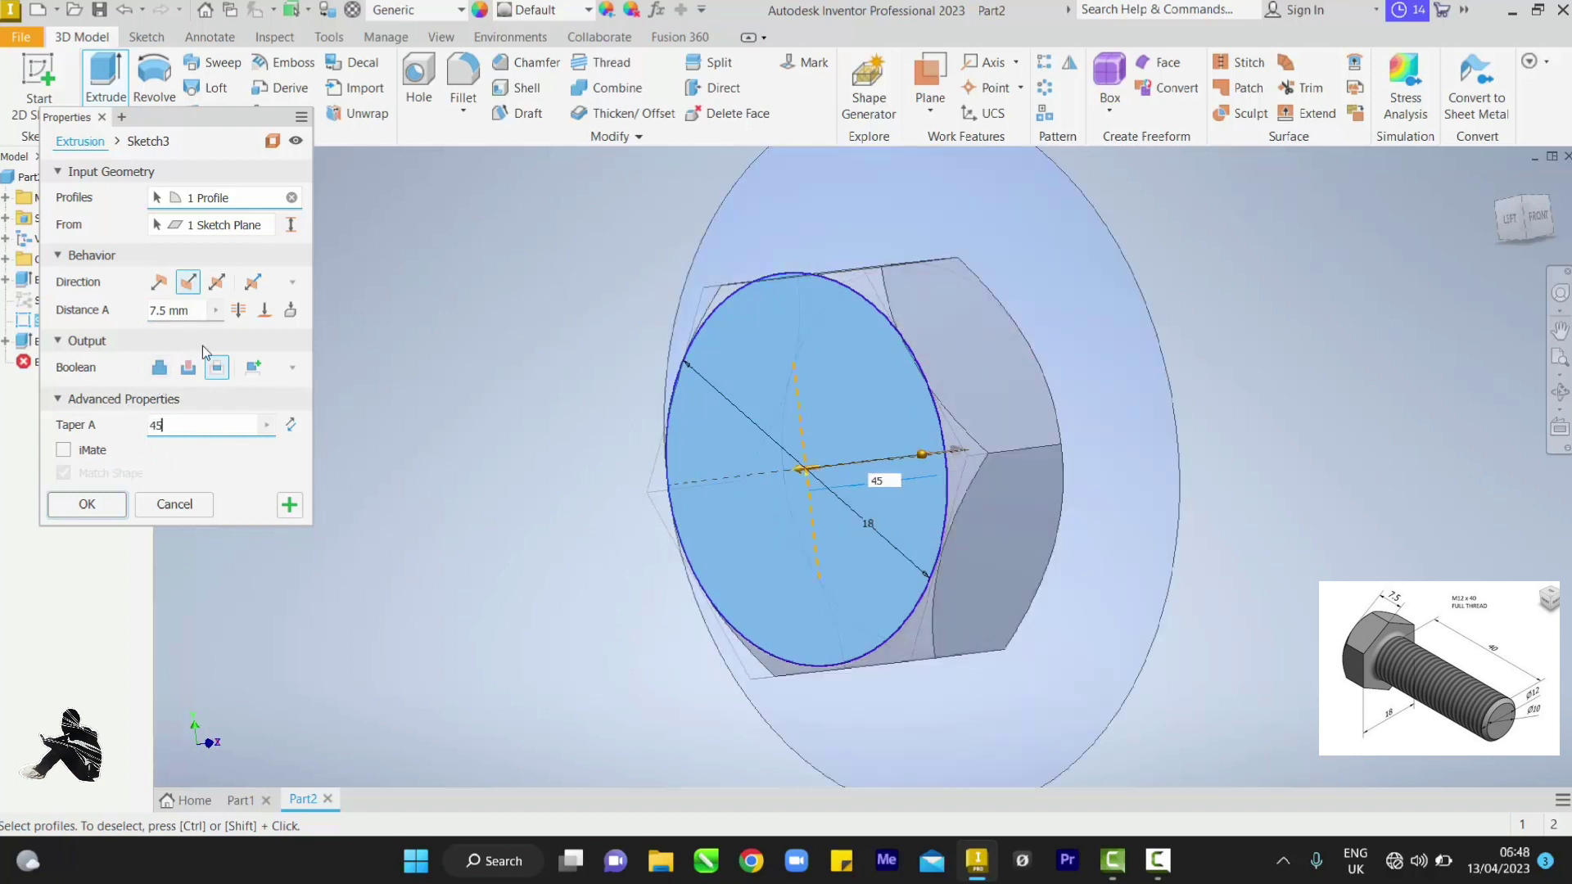
{"action": "left_click", "coordinate": [98, 509]}
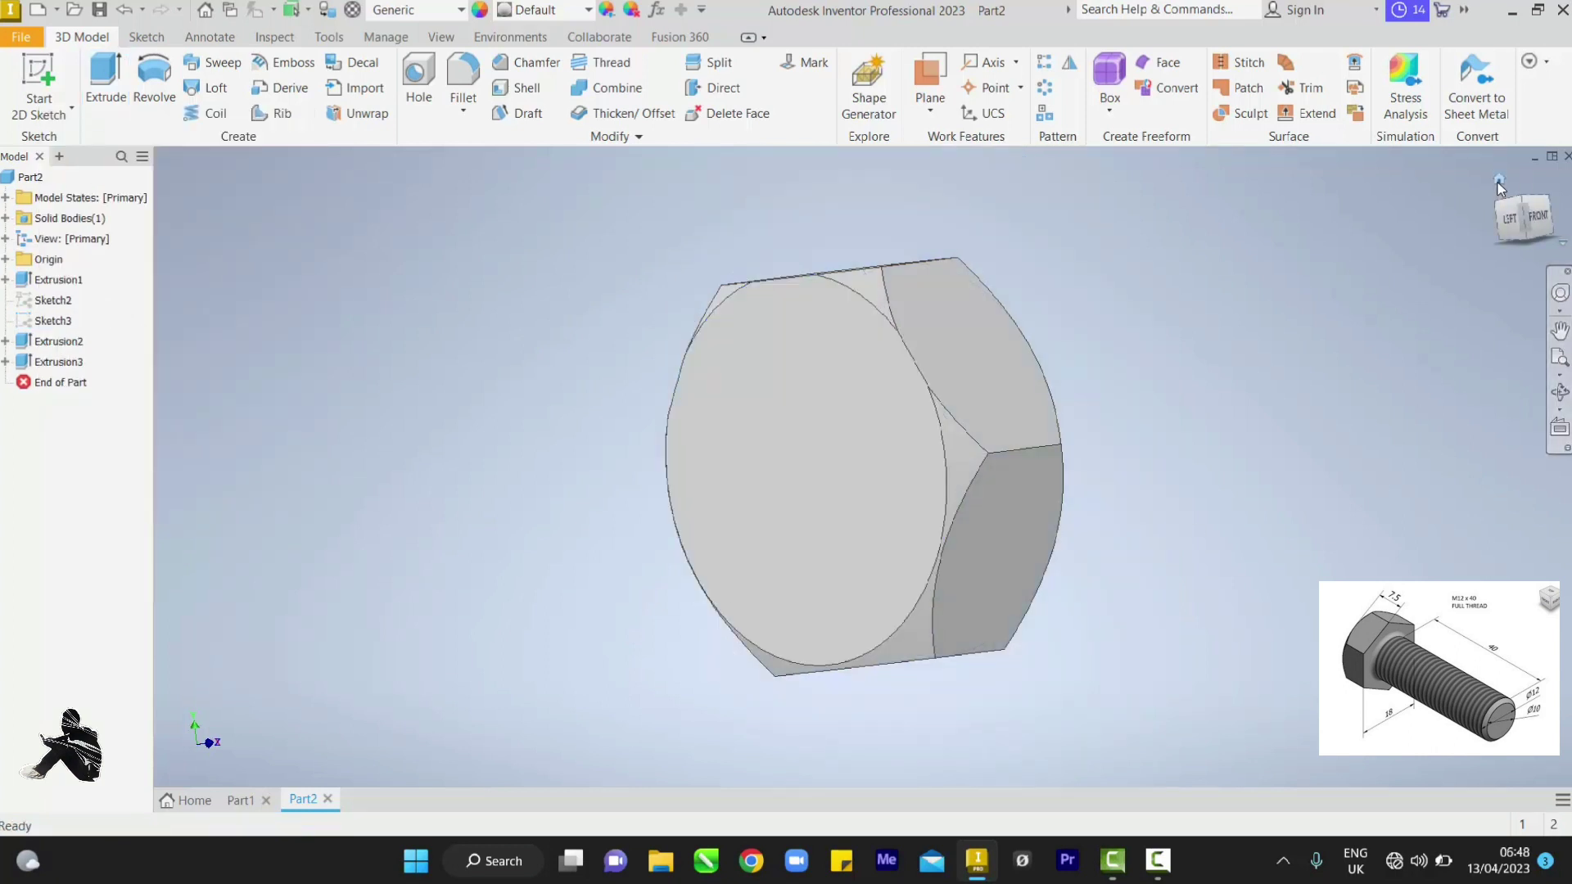
Sketch a 12 mm diameter circle centred on the origin on the body's right-hand round face and finish the sketch.
{"action": "left_click", "coordinate": [1500, 181]}
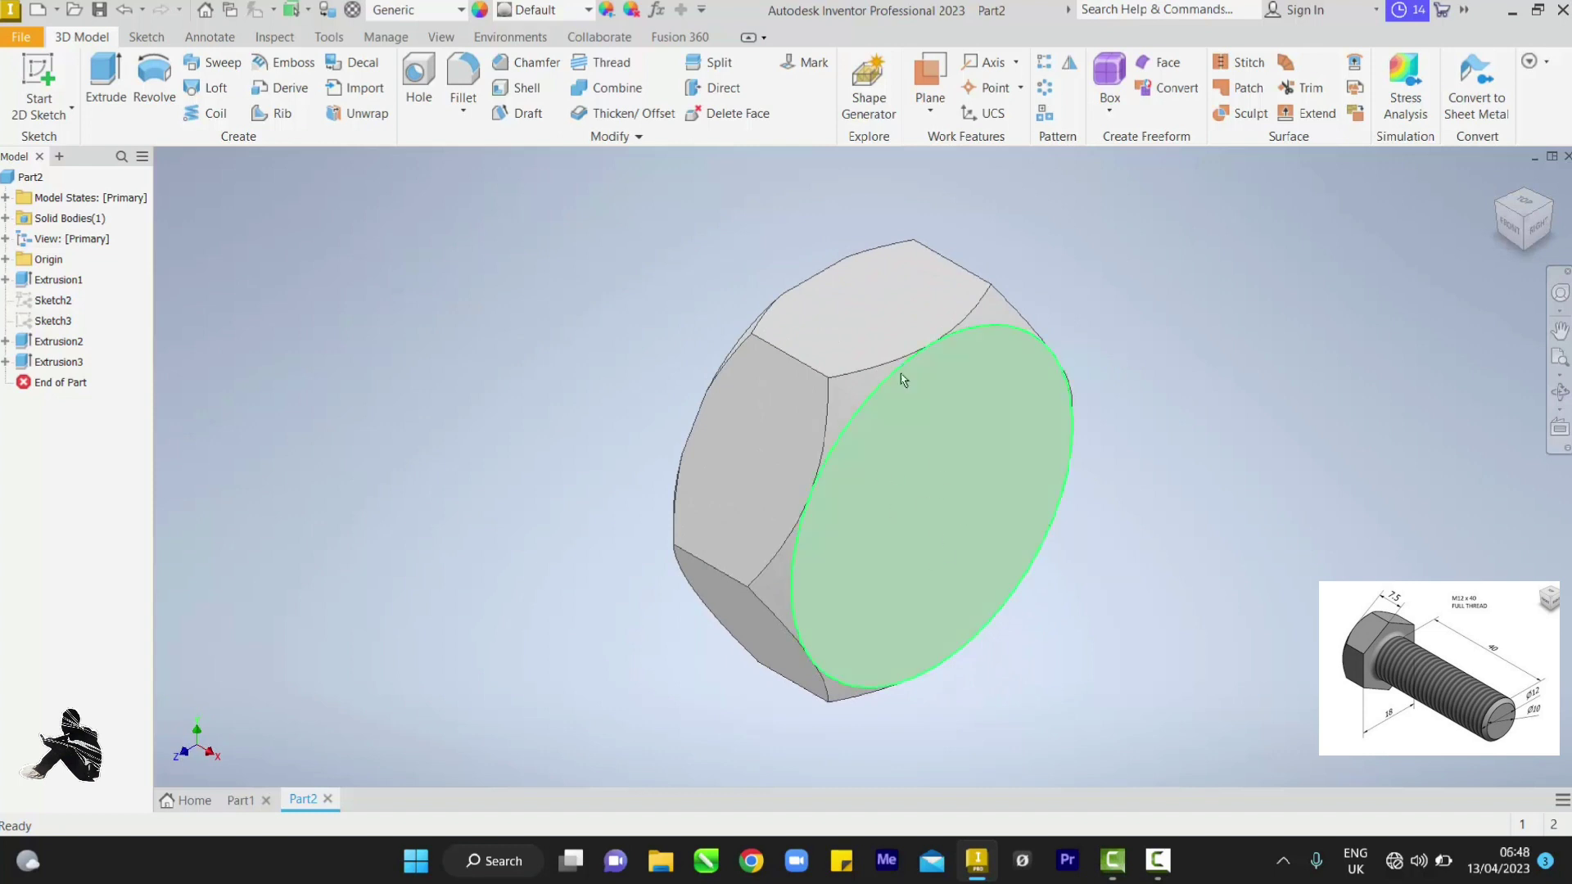
{"action": "left_click", "coordinate": [884, 446]}
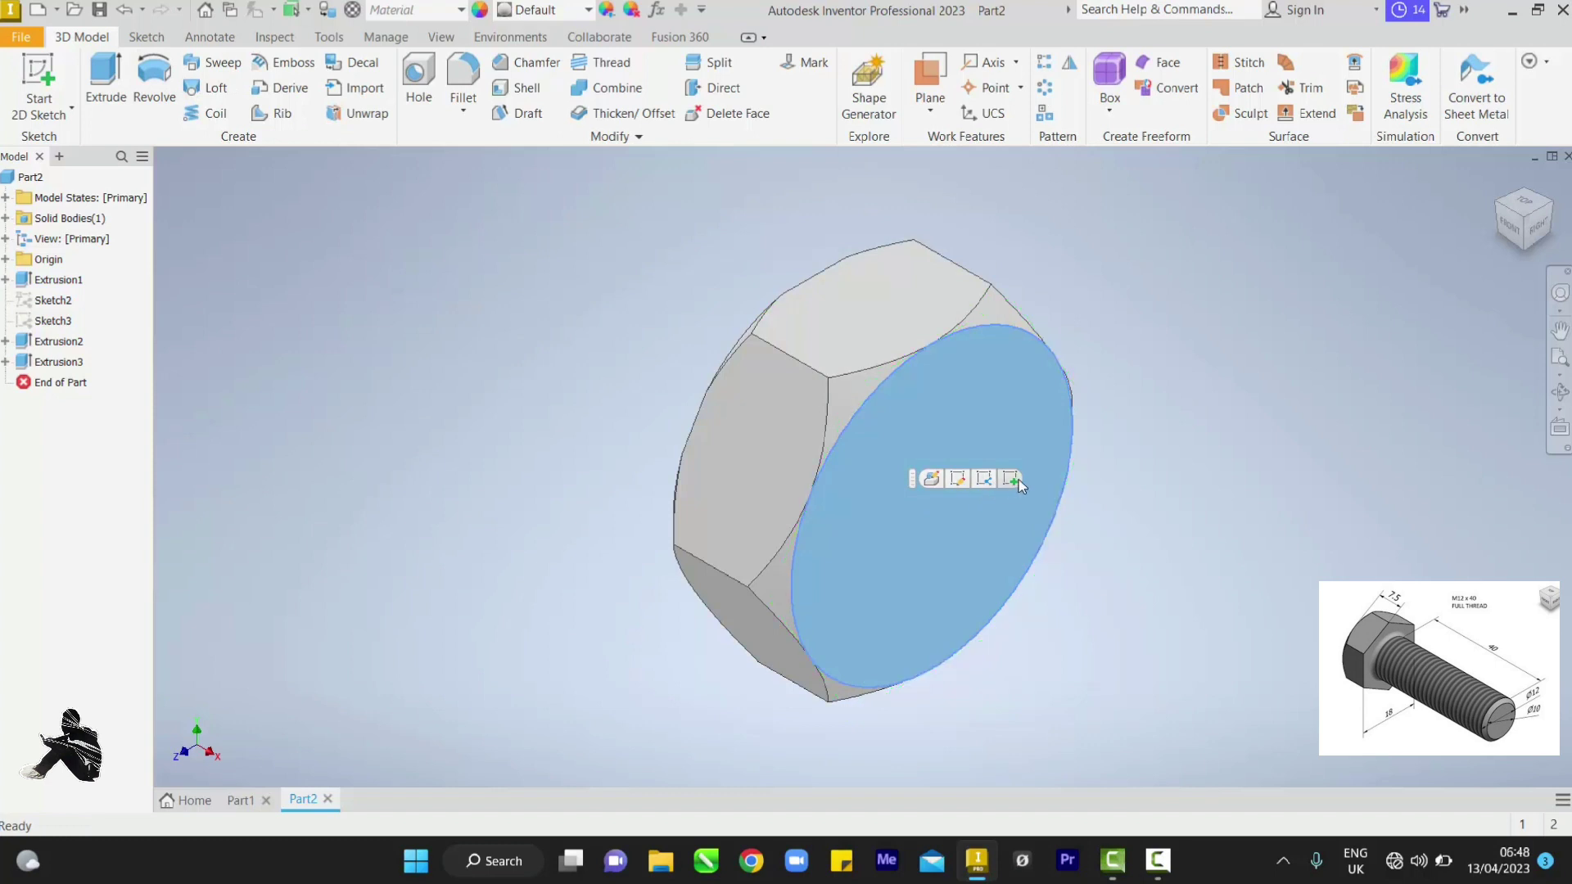
{"action": "left_click", "coordinate": [987, 483]}
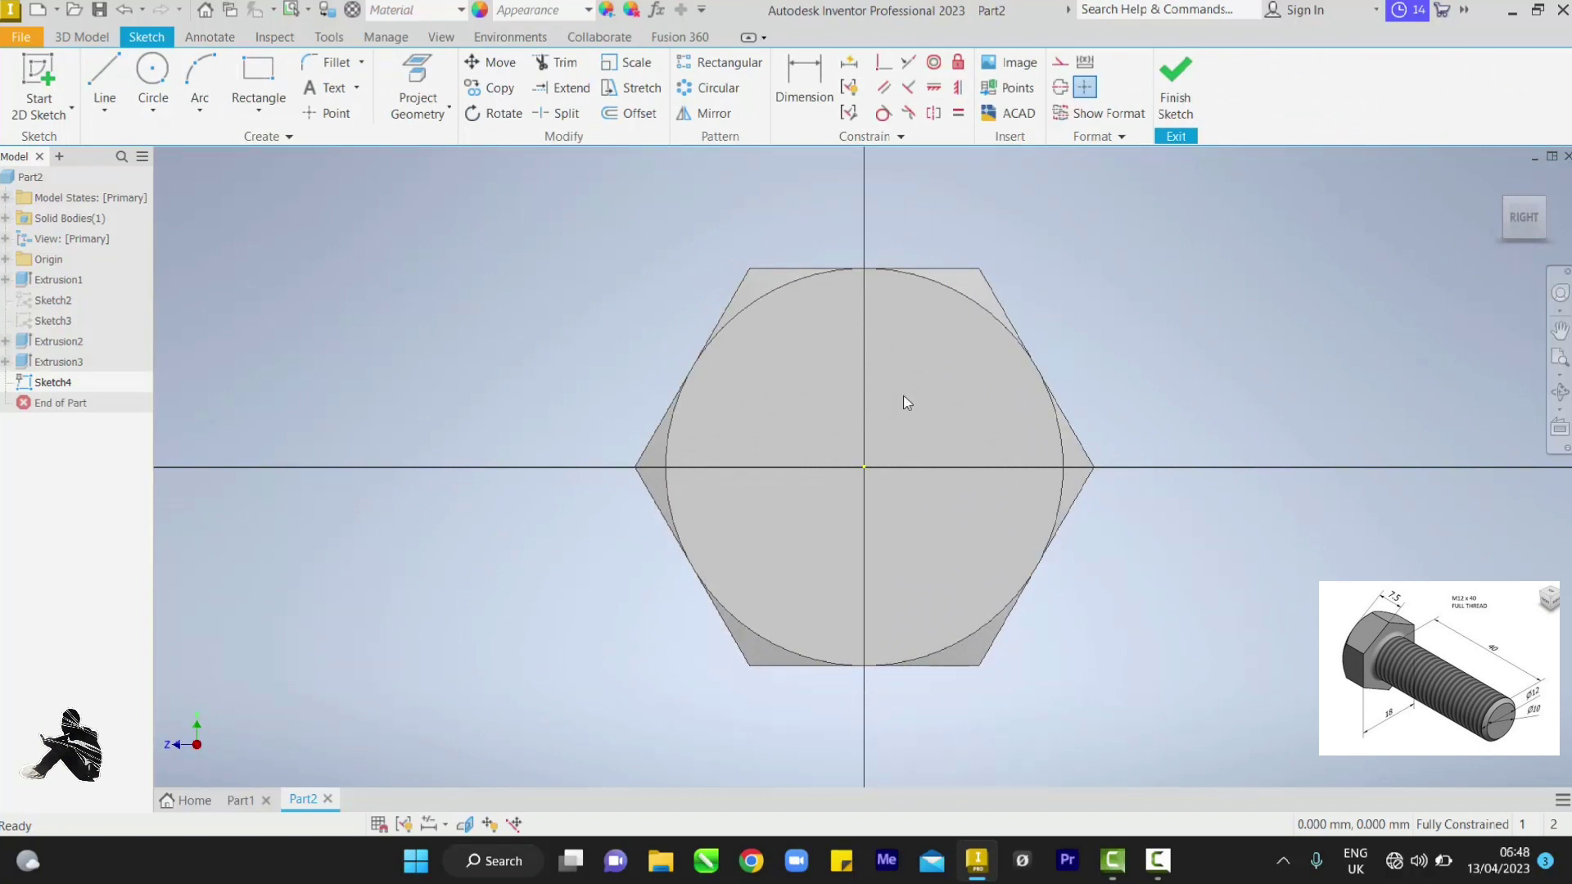
{"action": "left_click", "coordinate": [154, 75]}
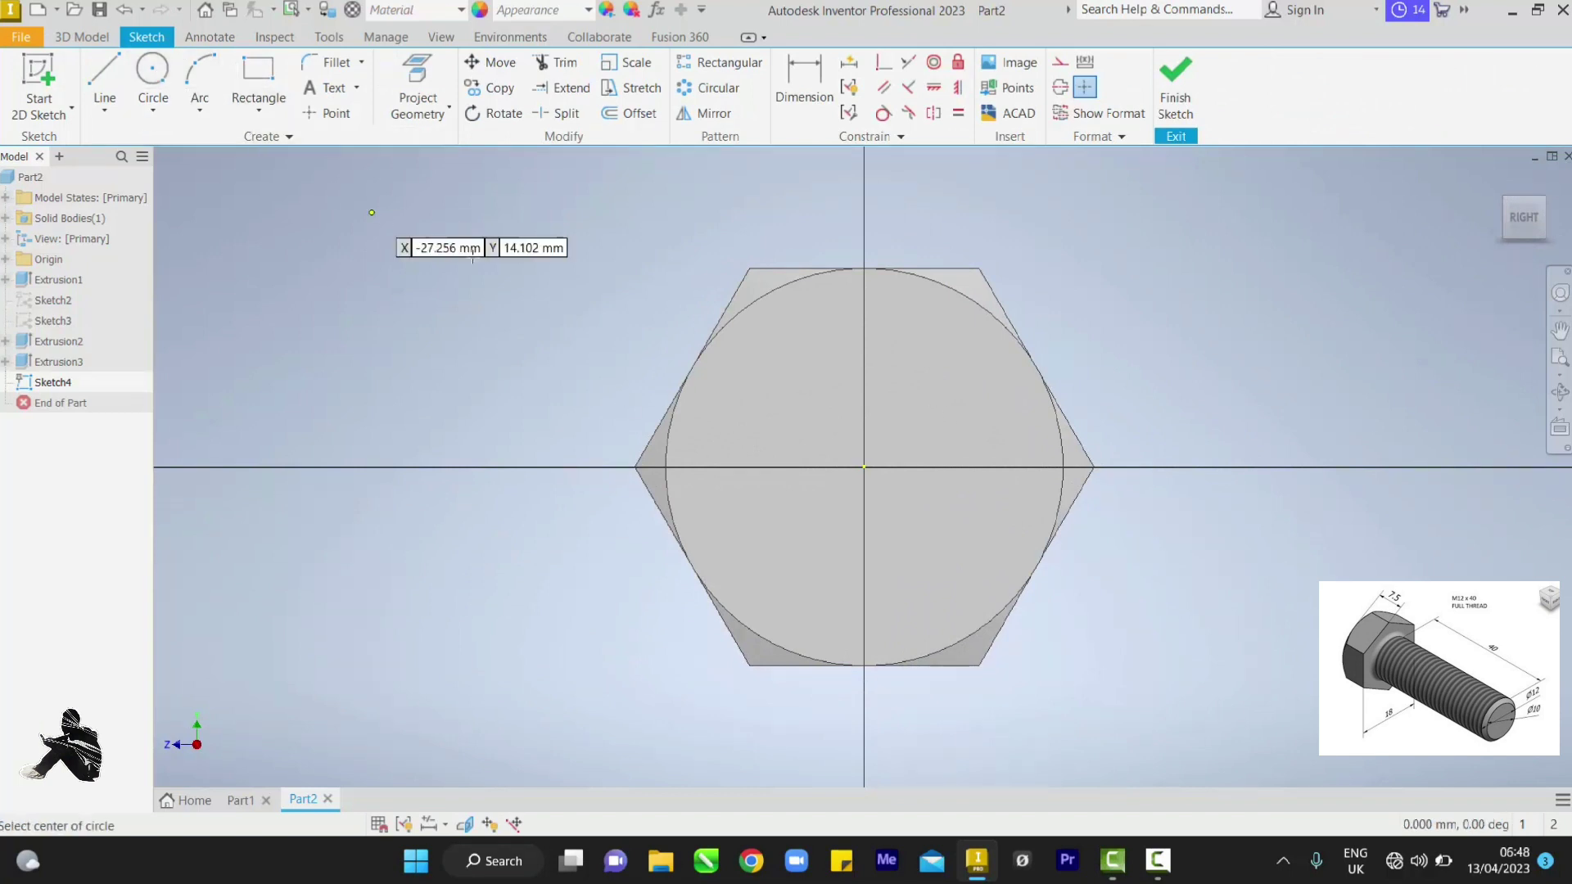
{"action": "left_click", "coordinate": [864, 467]}
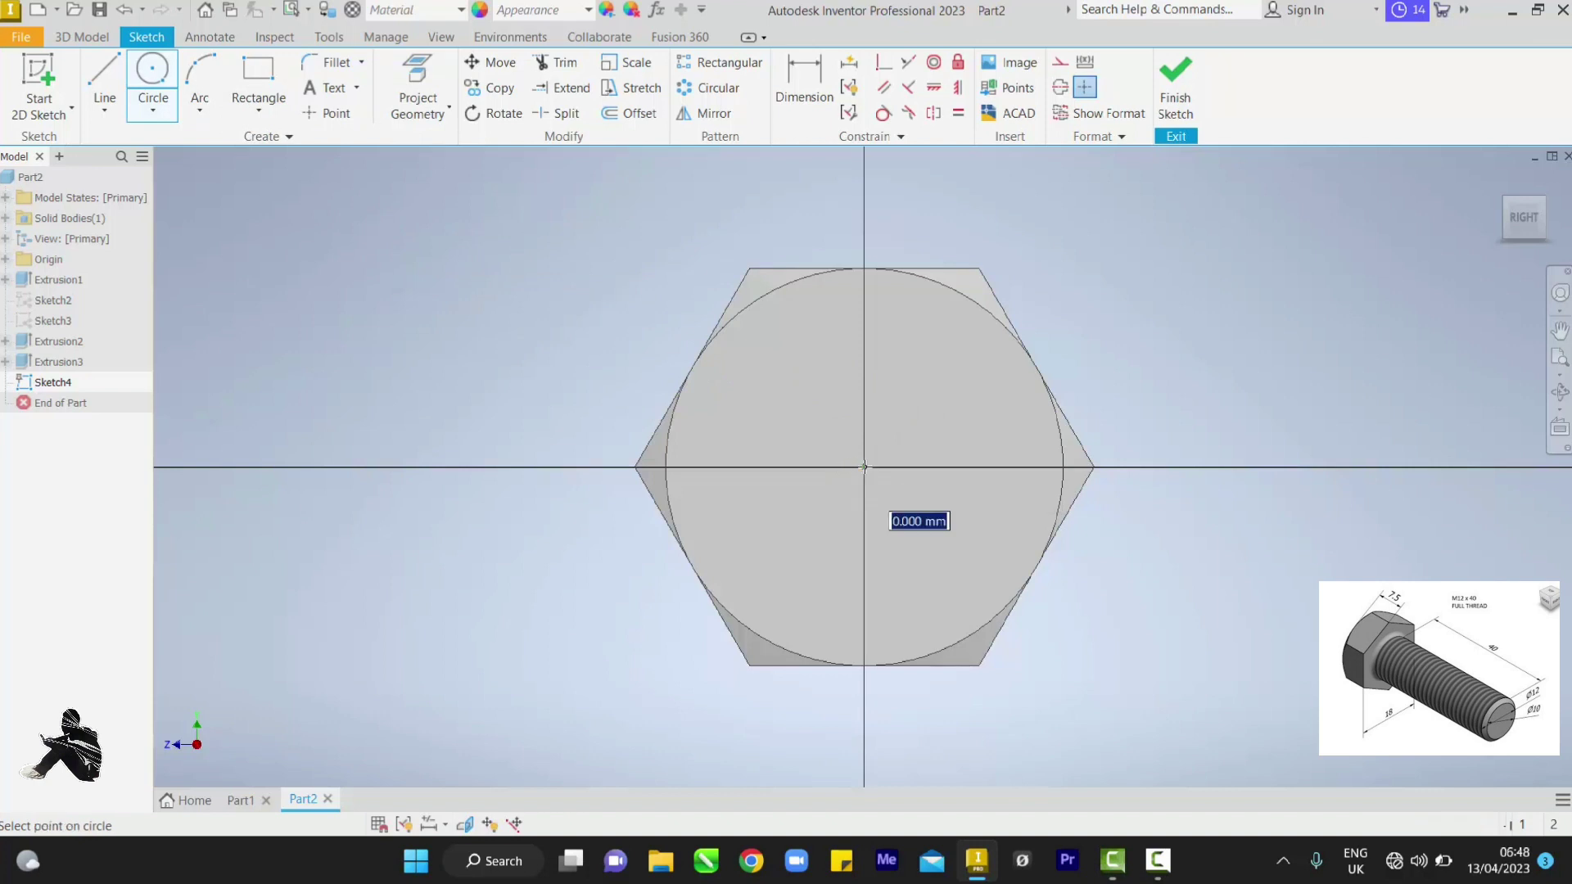
{"action": "type", "text": "12"}
{"action": "key", "text": "Return"}
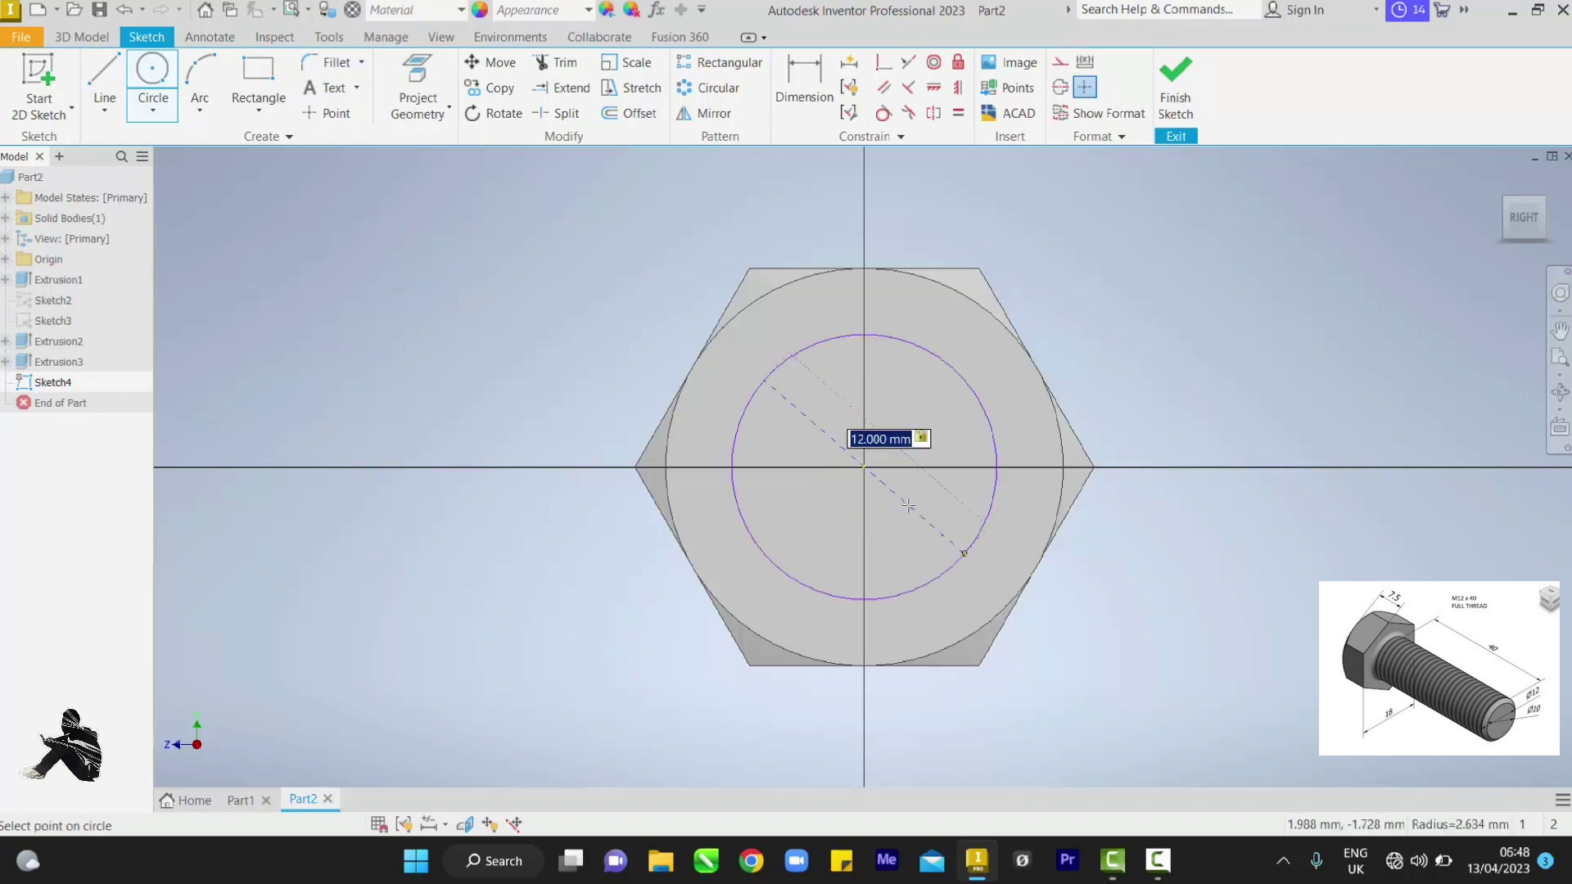
{"action": "left_click", "coordinate": [1177, 92]}
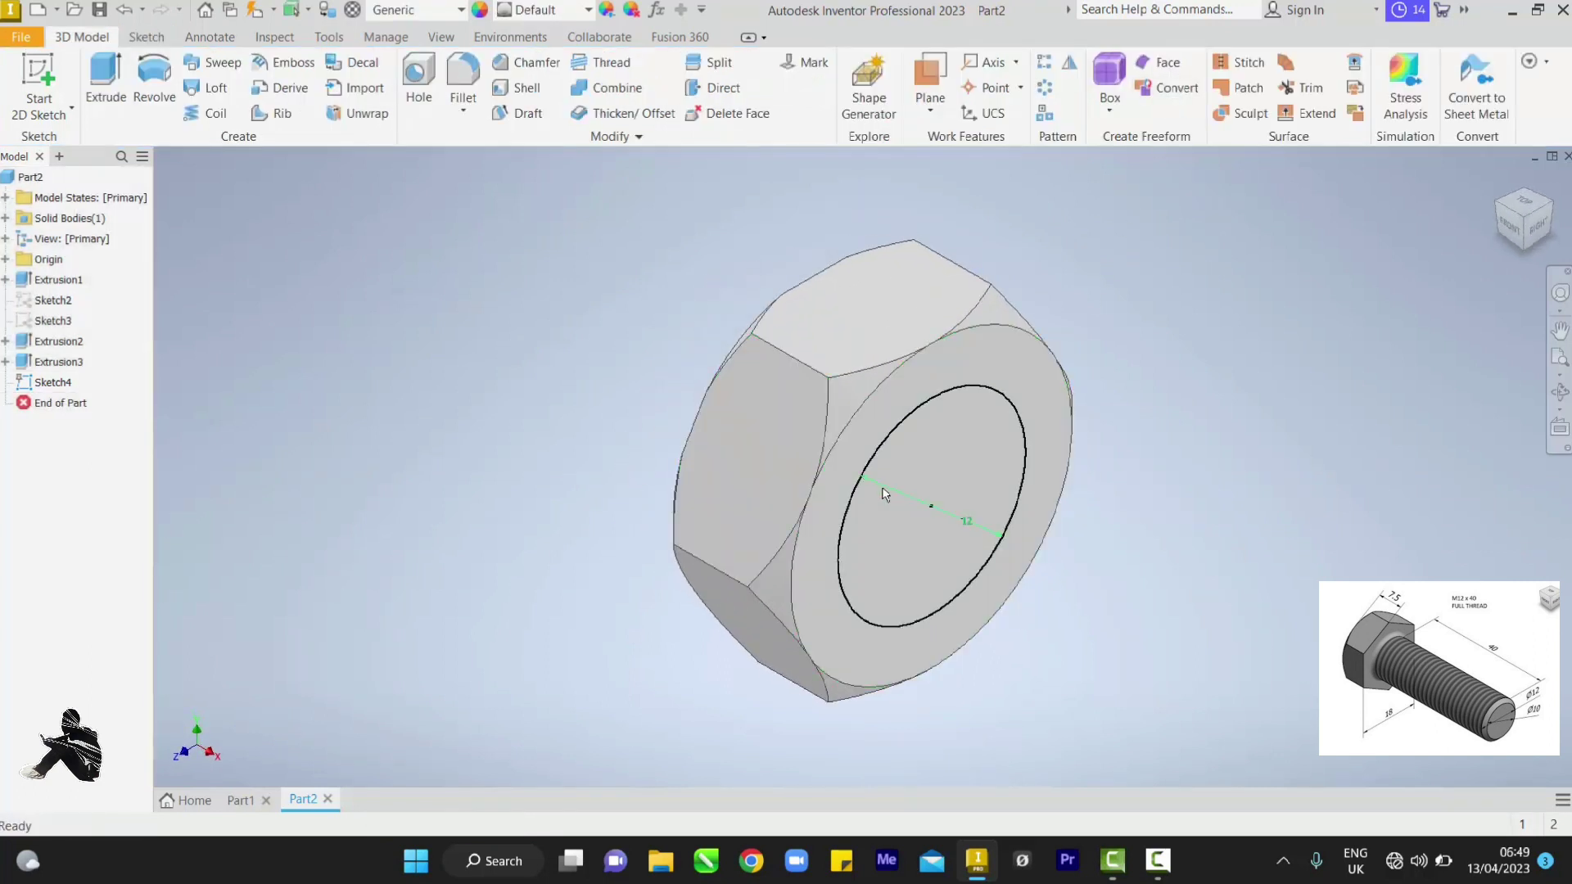
Cut the 12 mm circle through the whole hexagonal body in the flipped direction to form the nut's bore.
{"action": "left_click", "coordinate": [106, 78]}
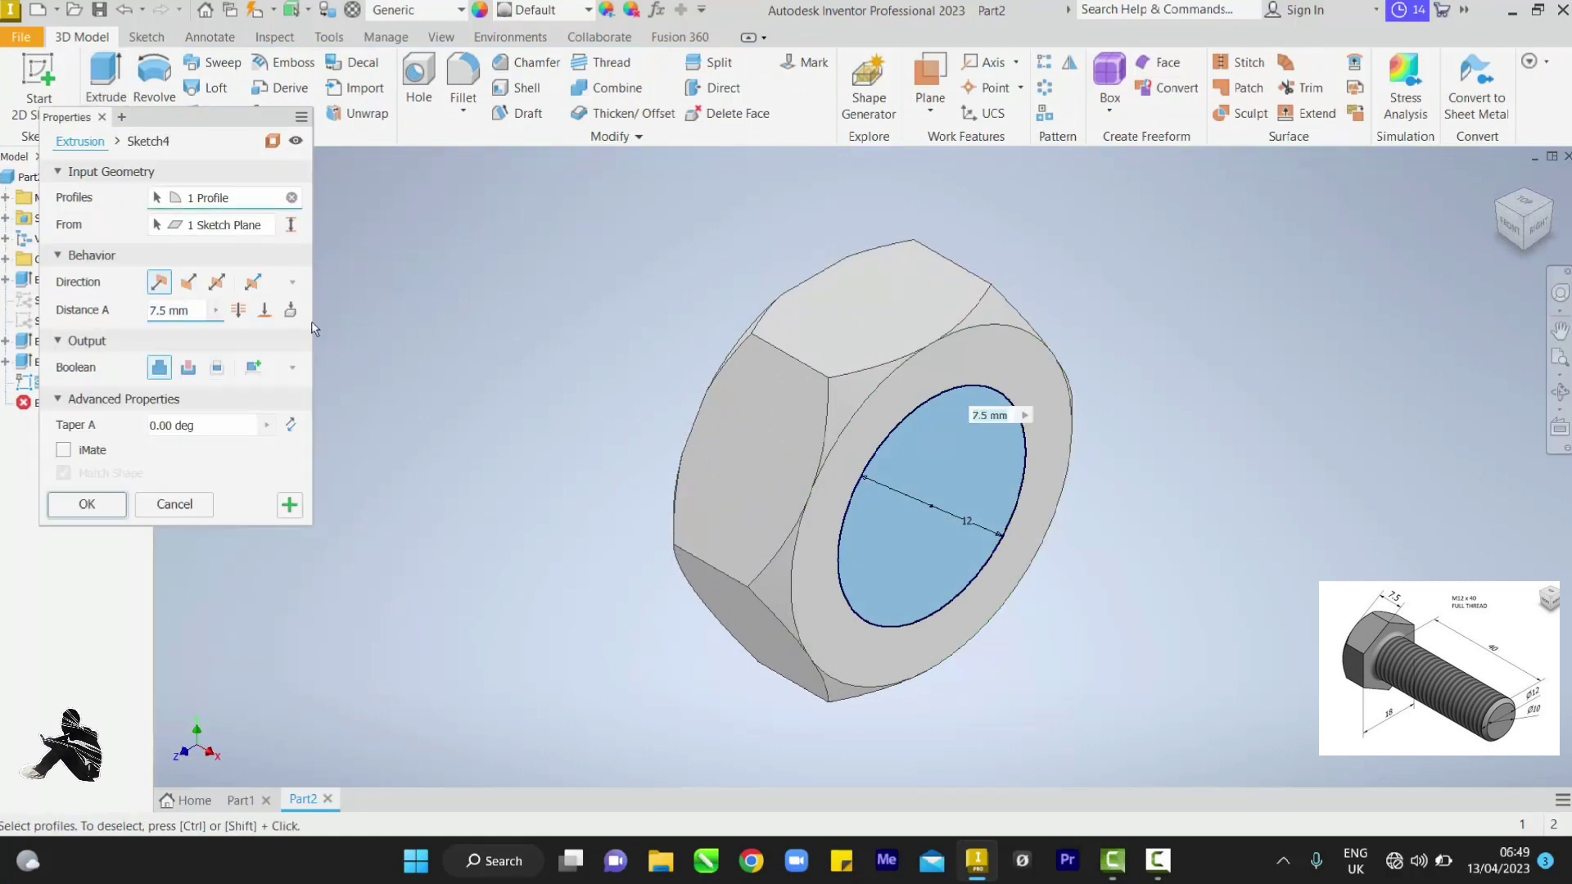
{"action": "left_click", "coordinate": [187, 367]}
{"action": "left_click", "coordinate": [188, 282]}
{"action": "left_click", "coordinate": [238, 310]}
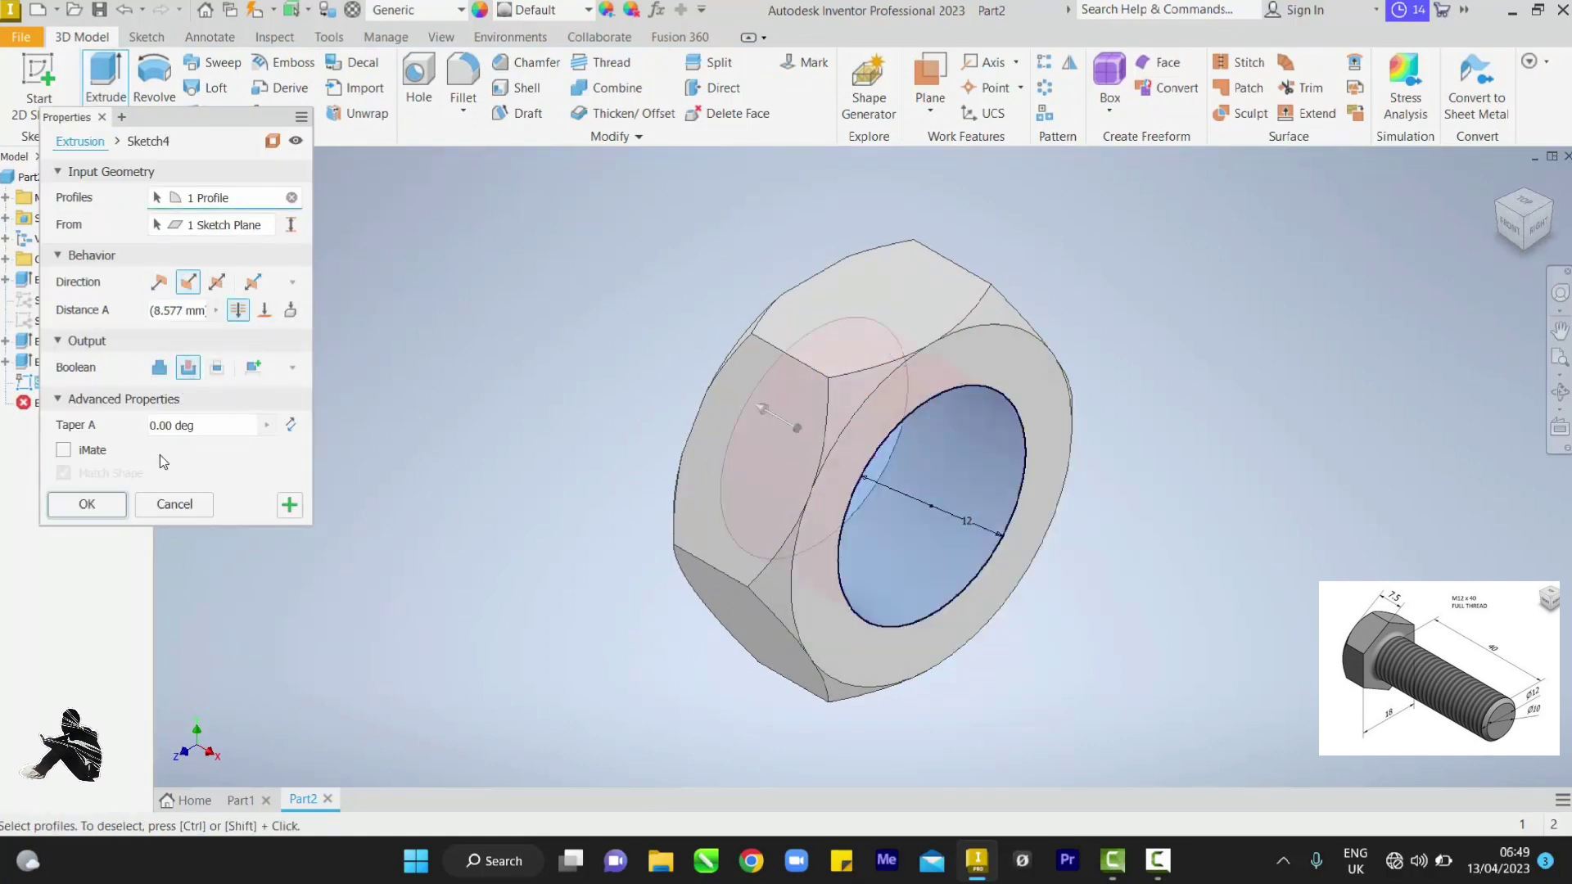
{"action": "left_click", "coordinate": [87, 505]}
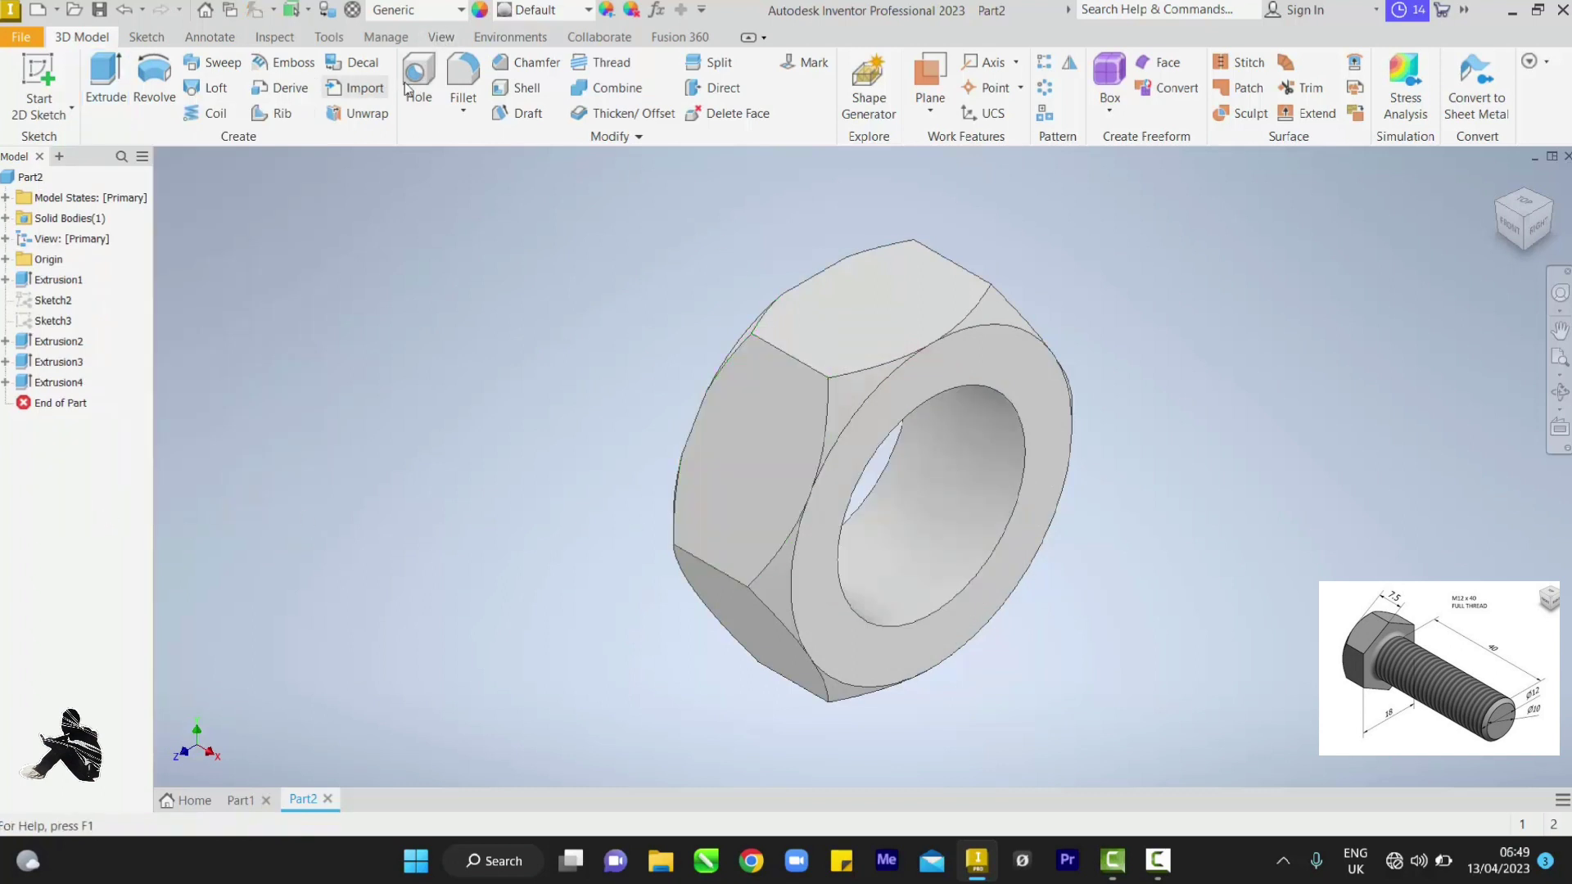
Add a full-depth right-hand M12x1.75 thread, ANSI Metric M Profile, class 6H, to the nut's bore.
{"action": "left_click", "coordinate": [606, 62]}
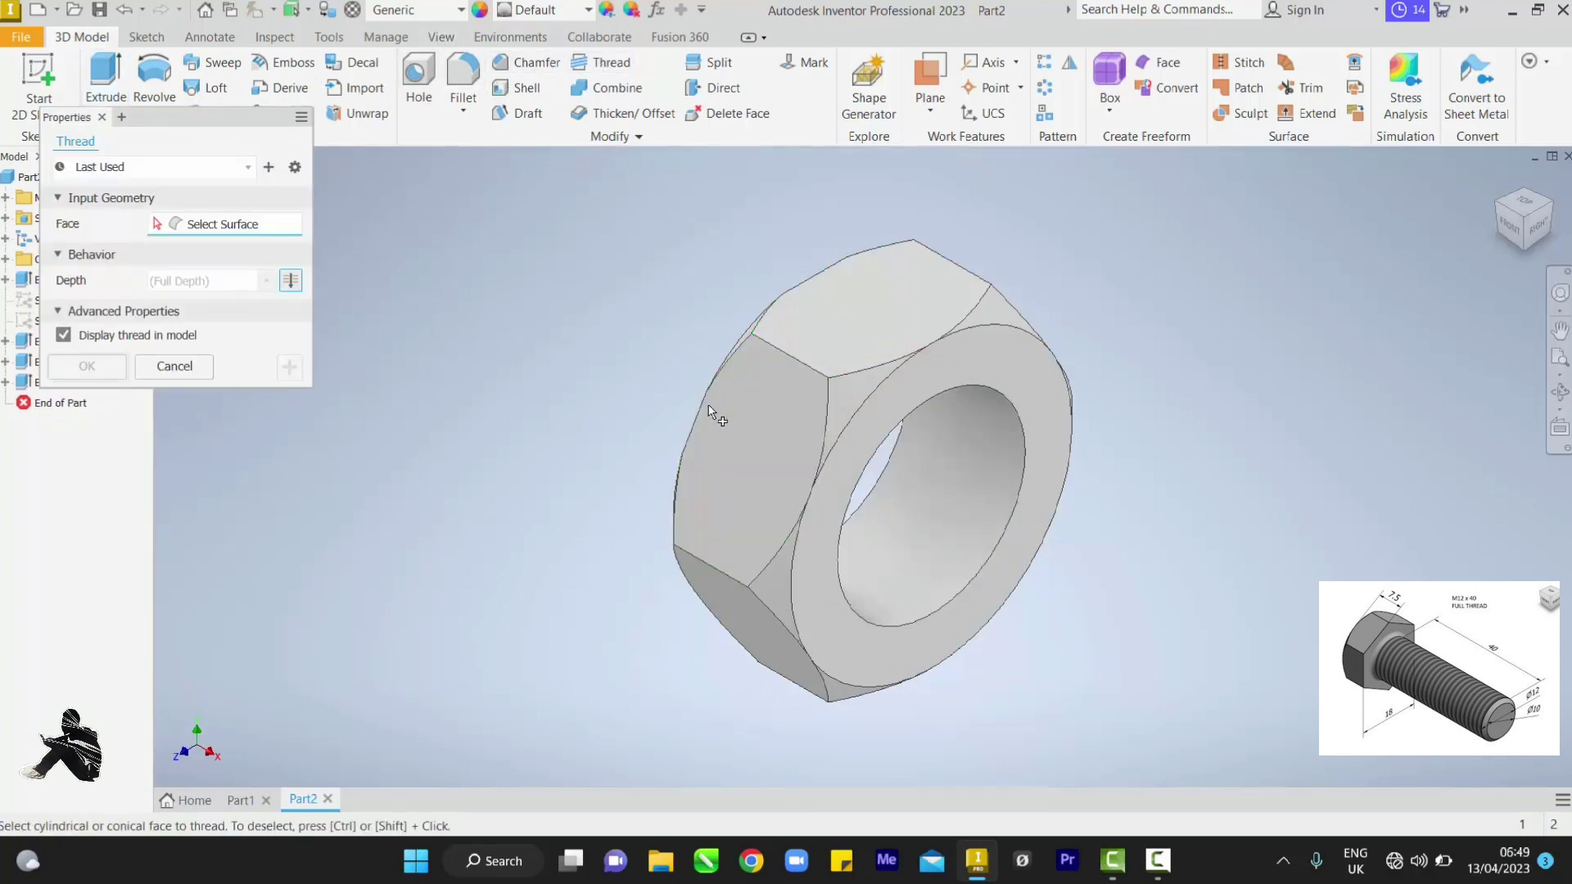
{"action": "left_click", "coordinate": [905, 542]}
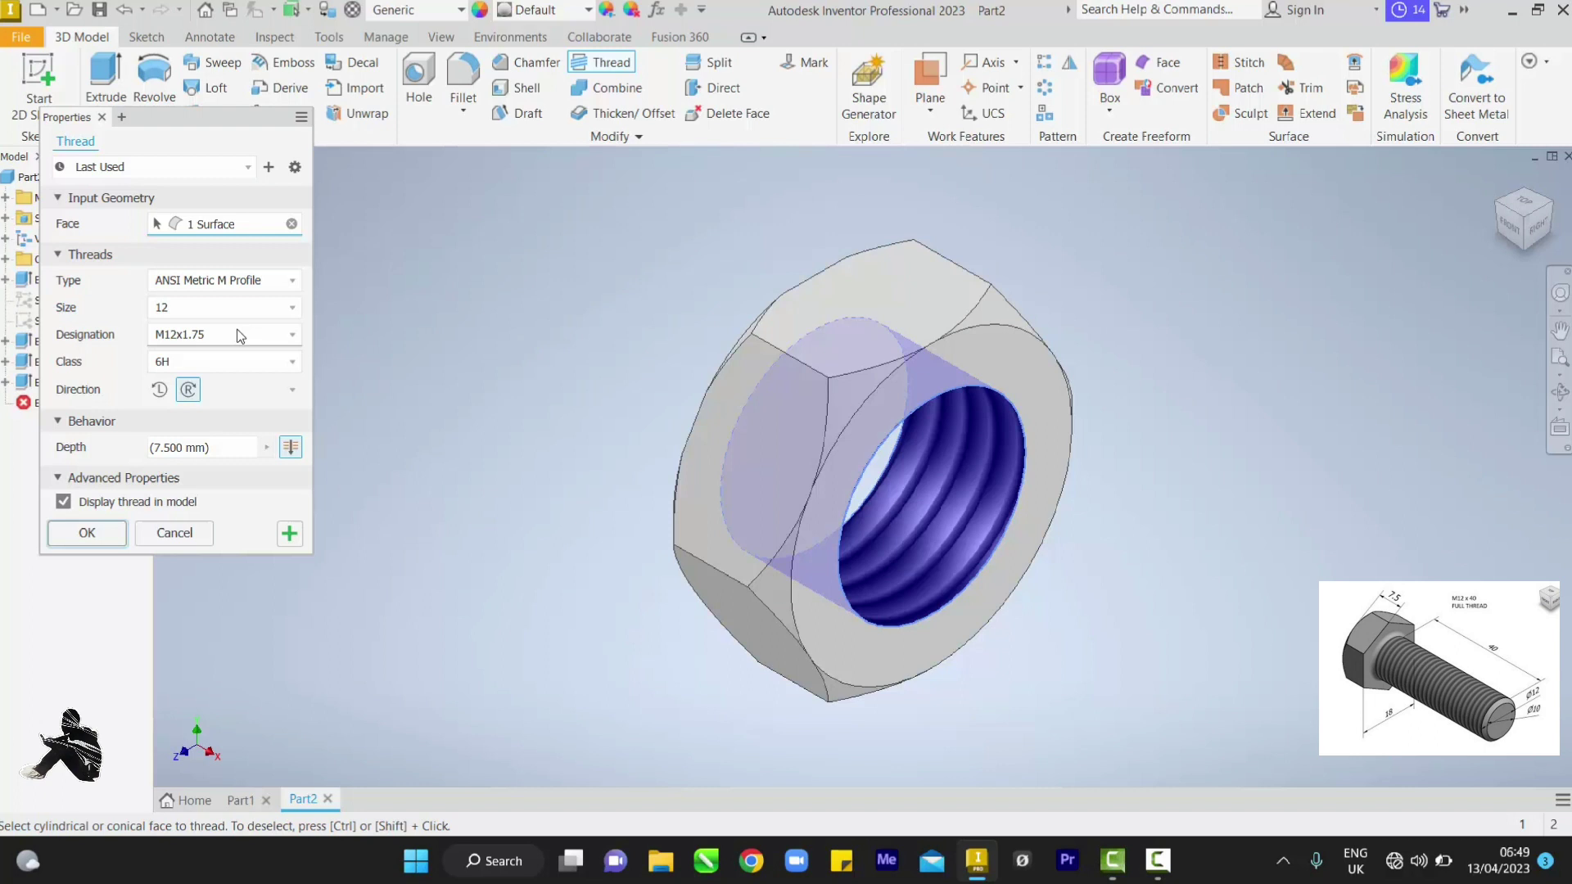
{"action": "left_click", "coordinate": [95, 534]}
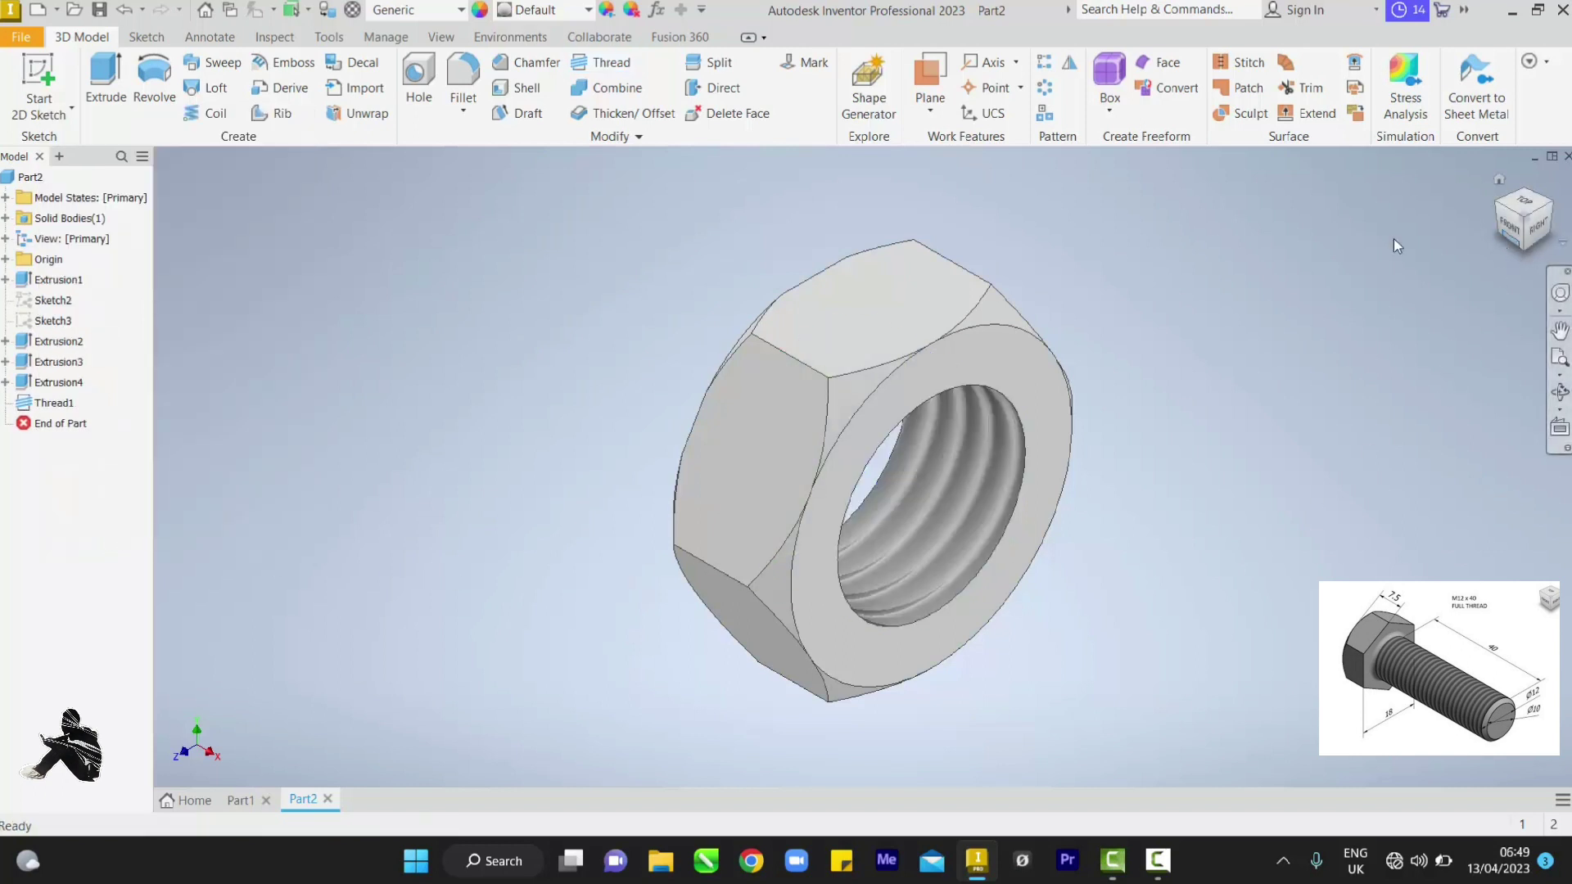
Apply the Chrome - Polished appearance to the nut.
{"action": "left_click", "coordinate": [547, 9]}
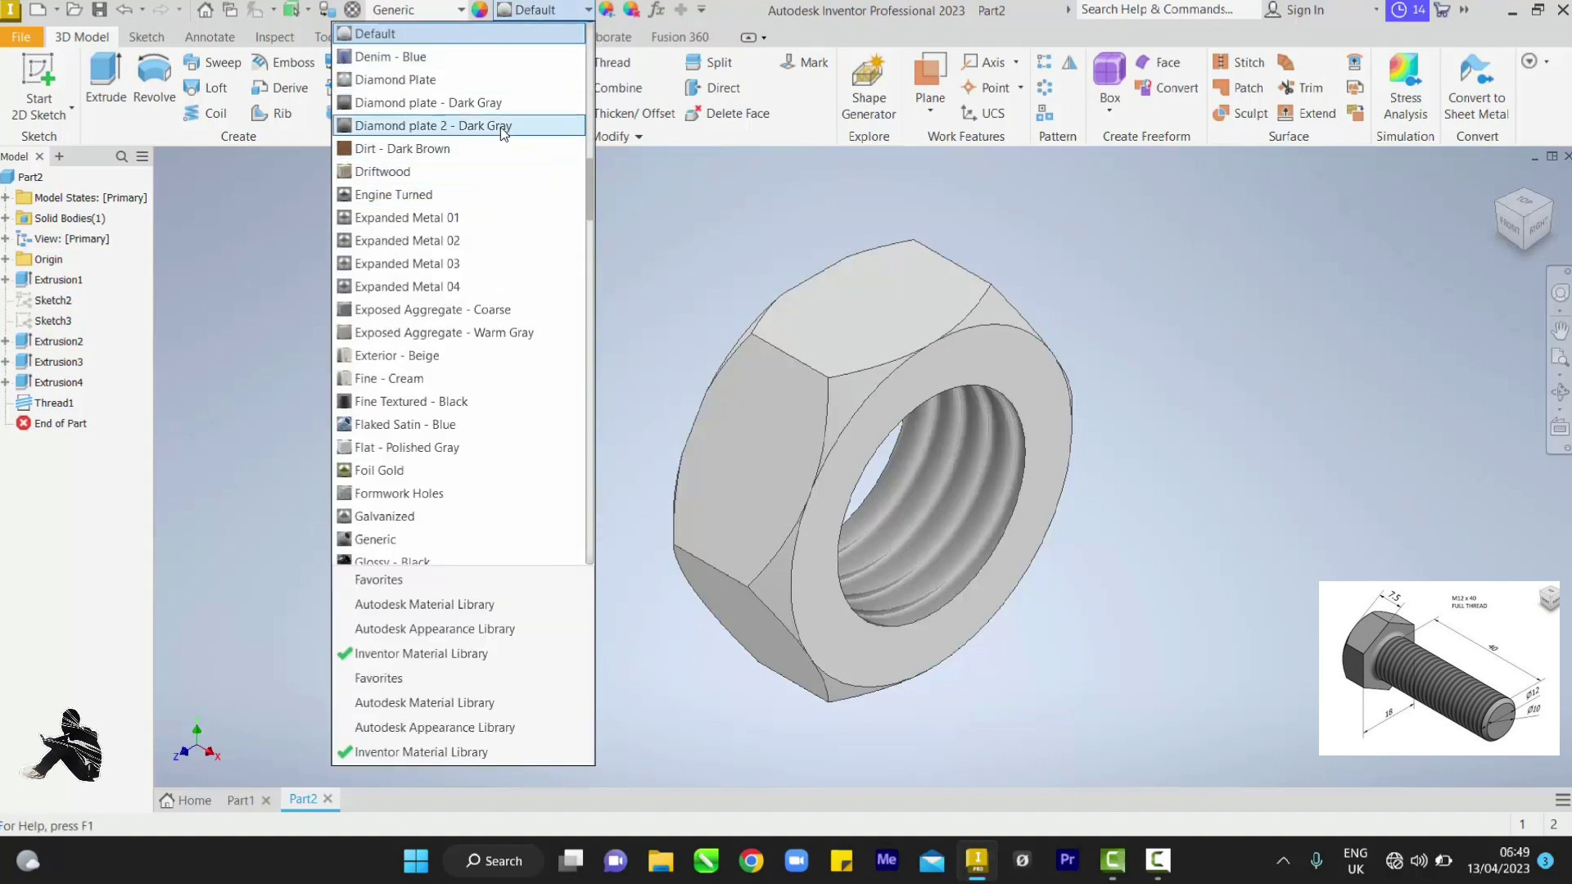
{"action": "scroll", "coordinate": [502, 127], "scroll_direction": "up", "scroll_amount": 3}
{"action": "scroll", "coordinate": [503, 125], "scroll_direction": "up", "scroll_amount": 4}
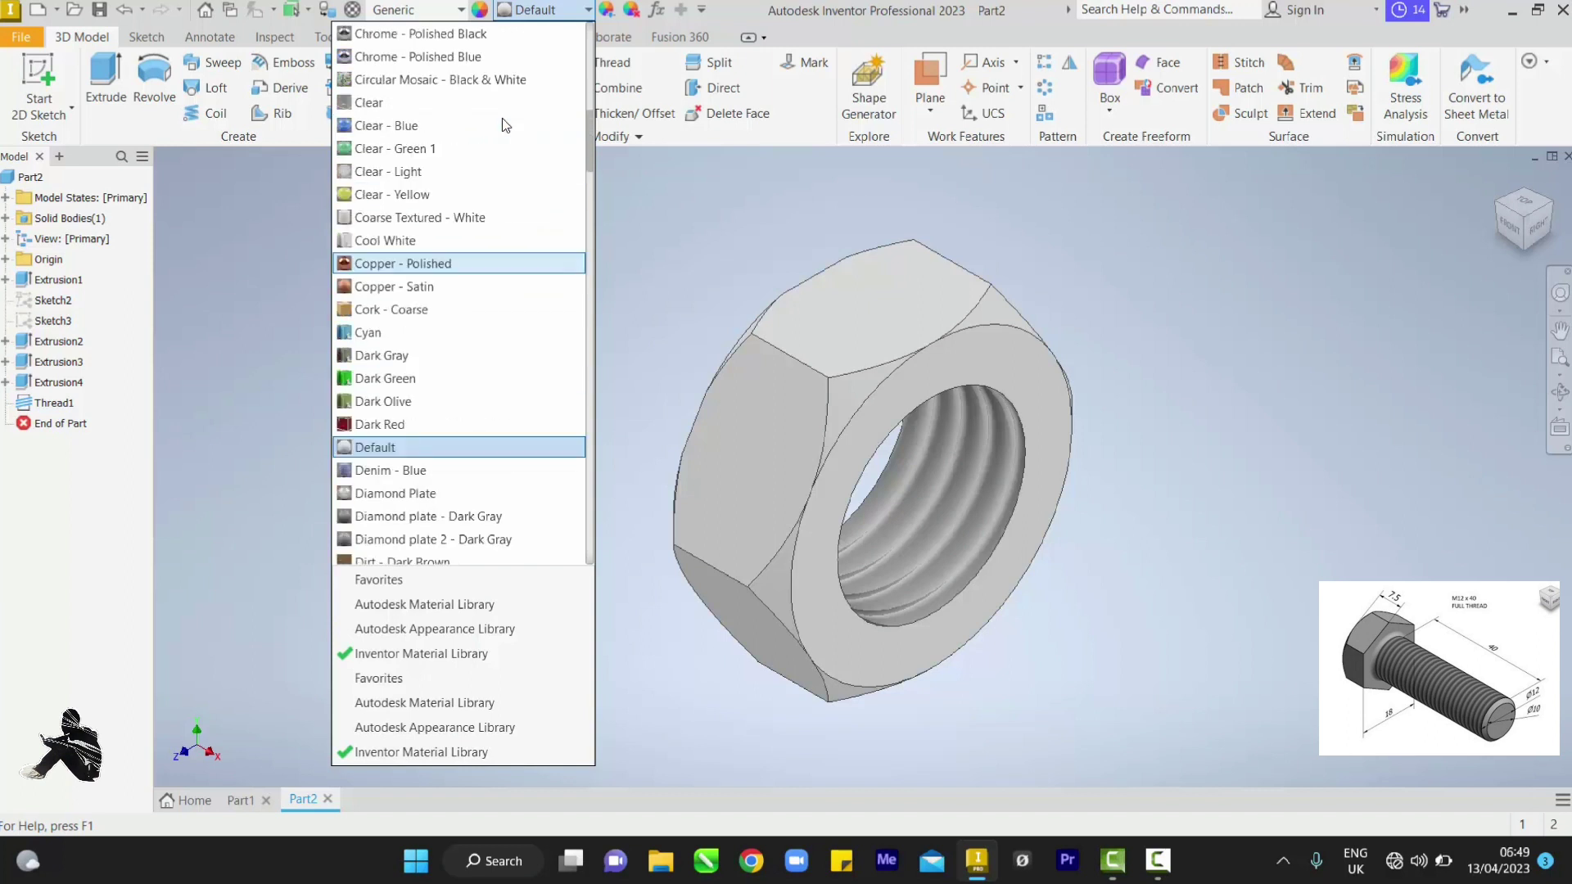
{"action": "scroll", "coordinate": [502, 123], "scroll_direction": "up", "scroll_amount": 1}
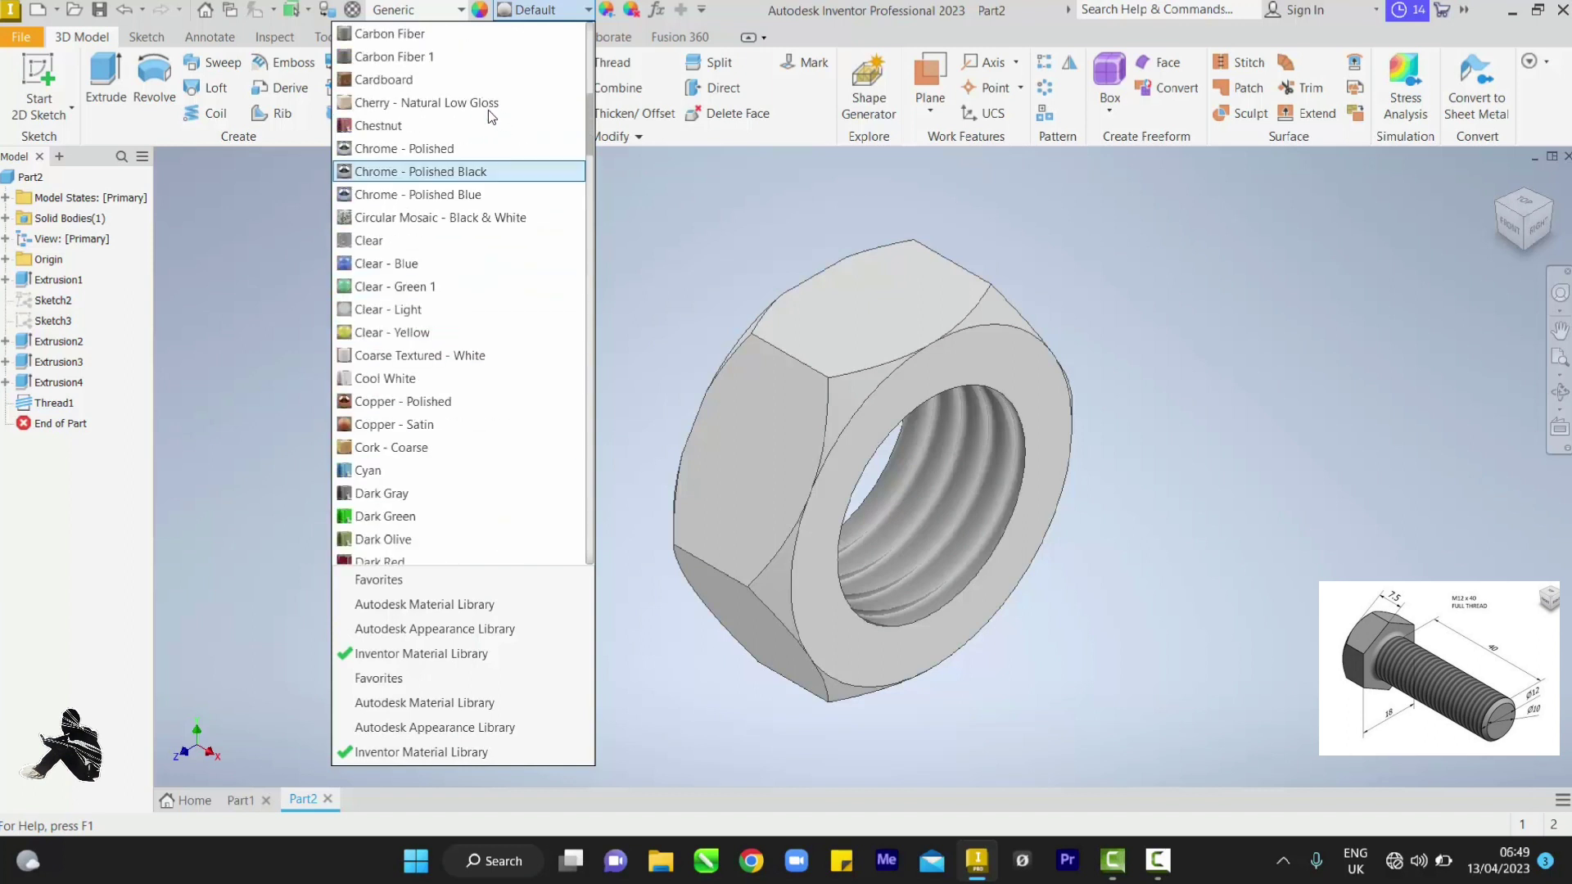
{"action": "left_click", "coordinate": [468, 149]}
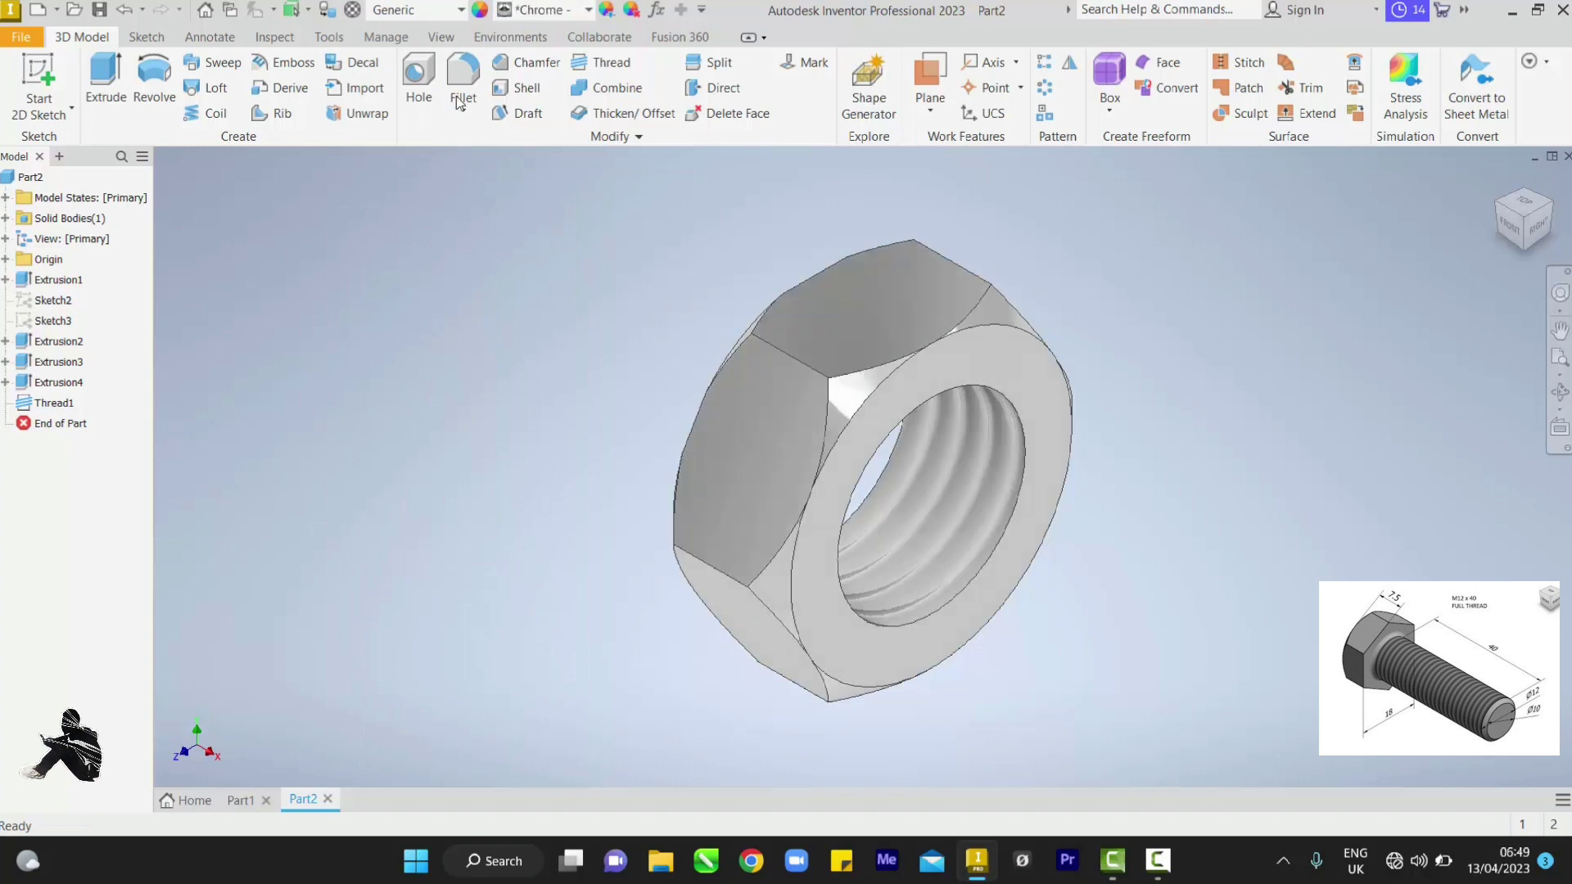
Switch to the bolt part, give it the Chrome - Polished appearance, and return to the nut part.
{"action": "left_click", "coordinate": [237, 799]}
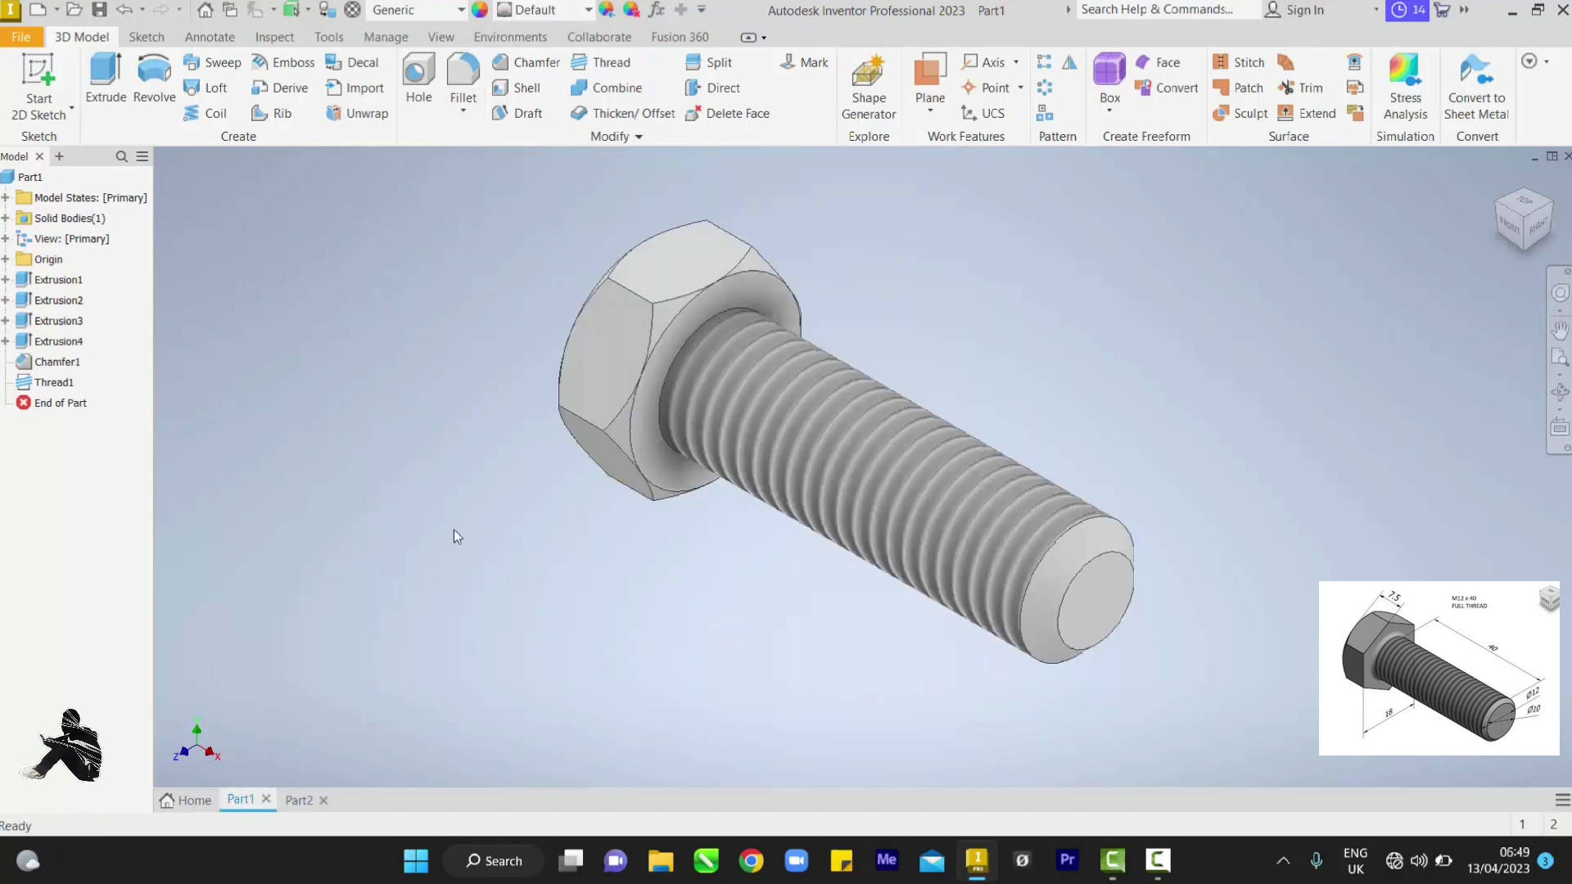
{"action": "left_click", "coordinate": [542, 14]}
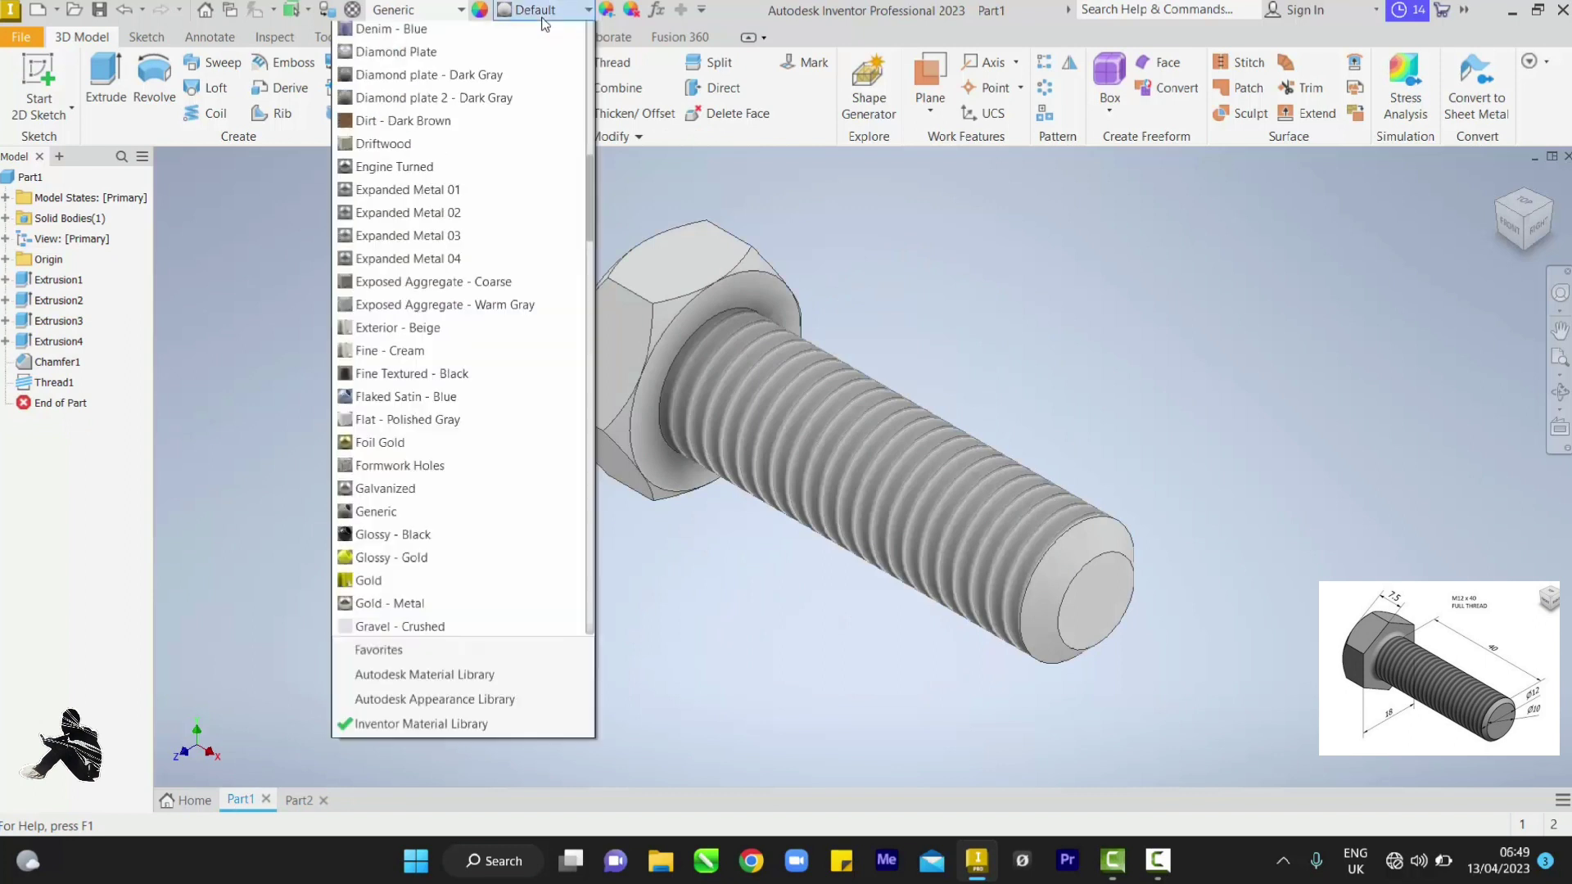
{"action": "scroll", "coordinate": [462, 184], "scroll_direction": "up", "scroll_amount": 6}
{"action": "scroll", "coordinate": [461, 183], "scroll_direction": "up", "scroll_amount": 1}
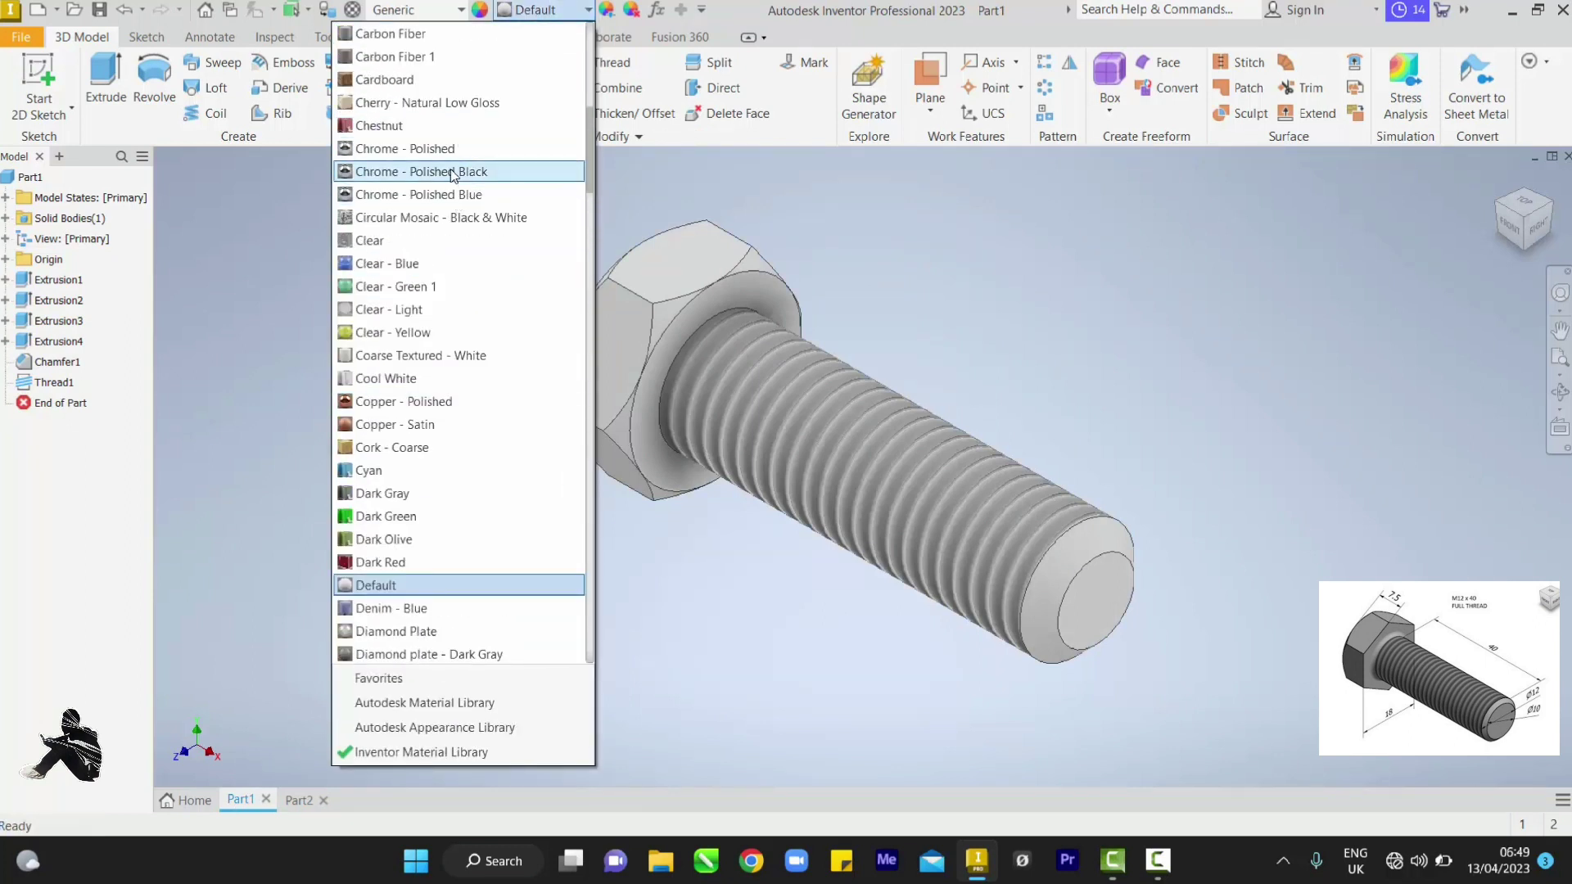
{"action": "left_click", "coordinate": [451, 151]}
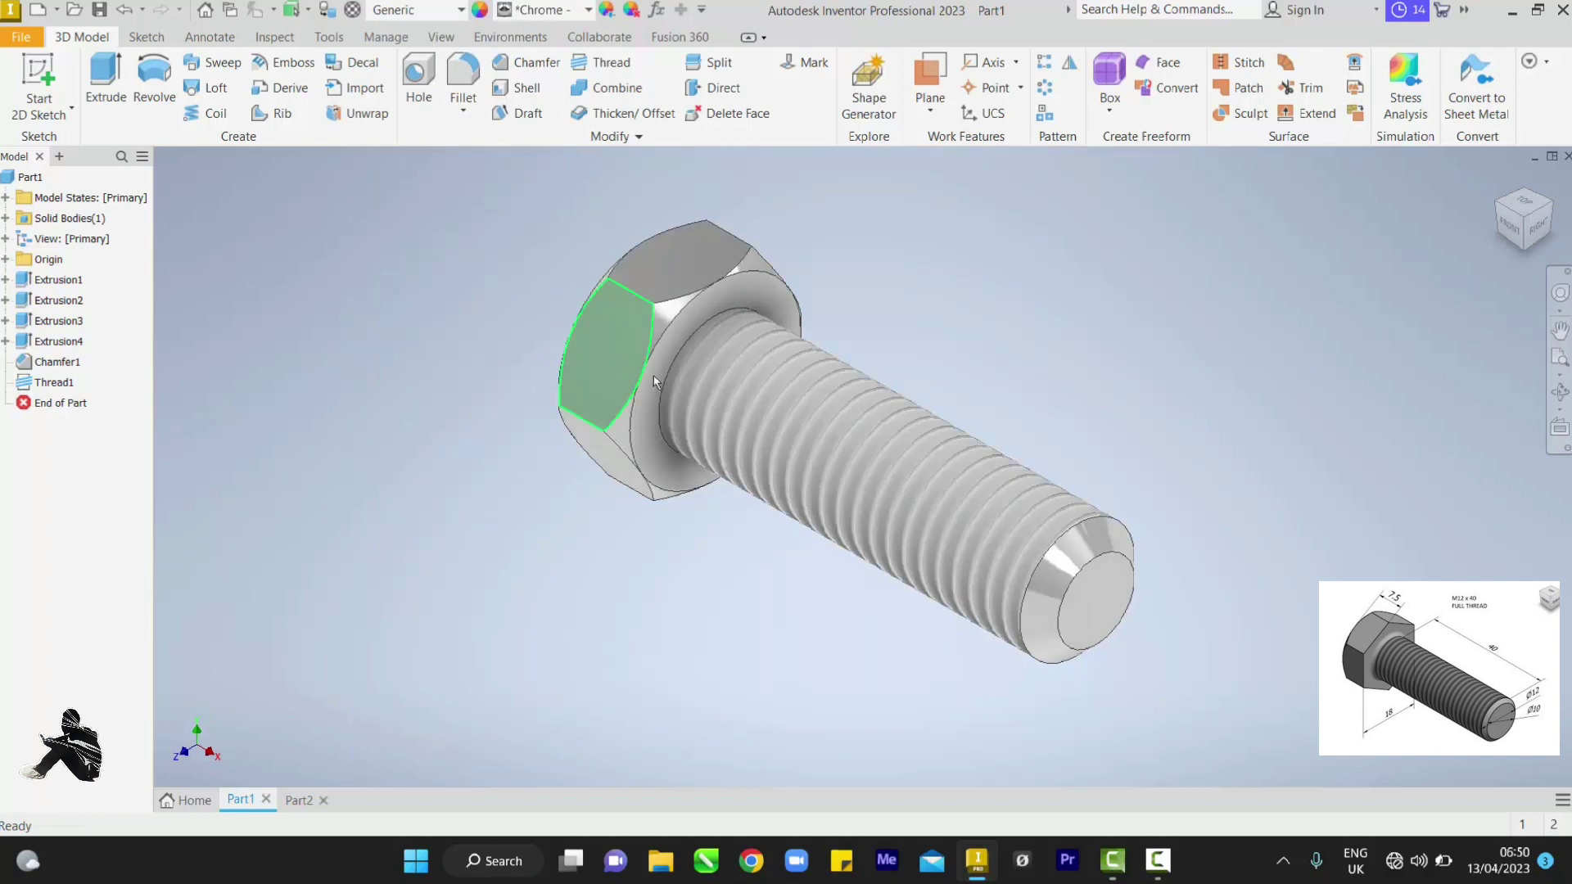
{"action": "left_click", "coordinate": [296, 807]}
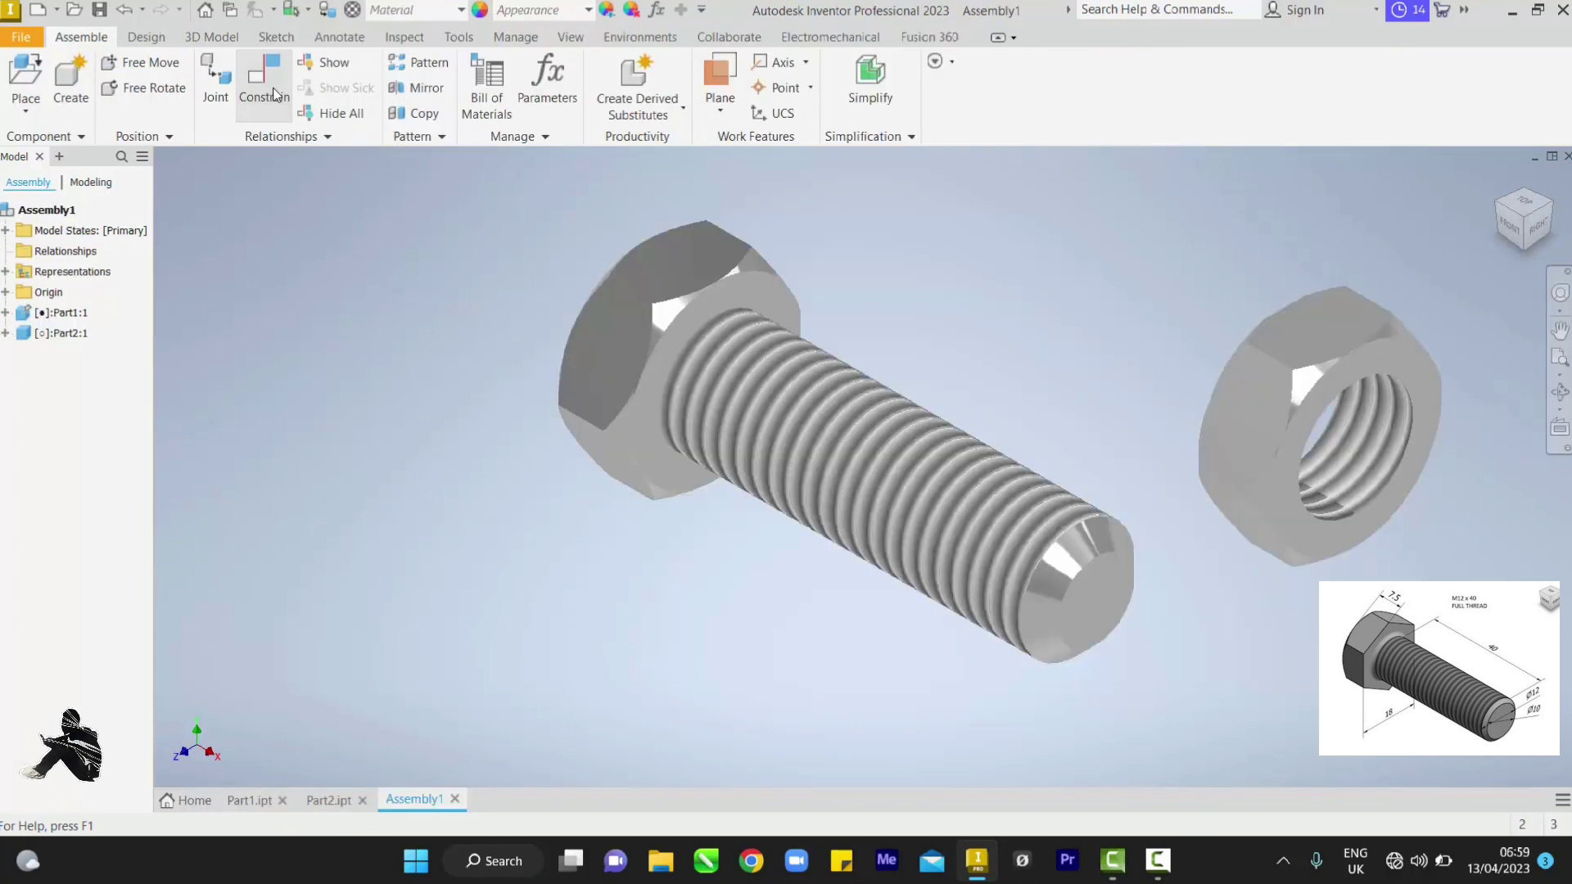
Start placing a mate constraint between the bolt and the nut in the assembly.
{"action": "left_click", "coordinate": [275, 95]}
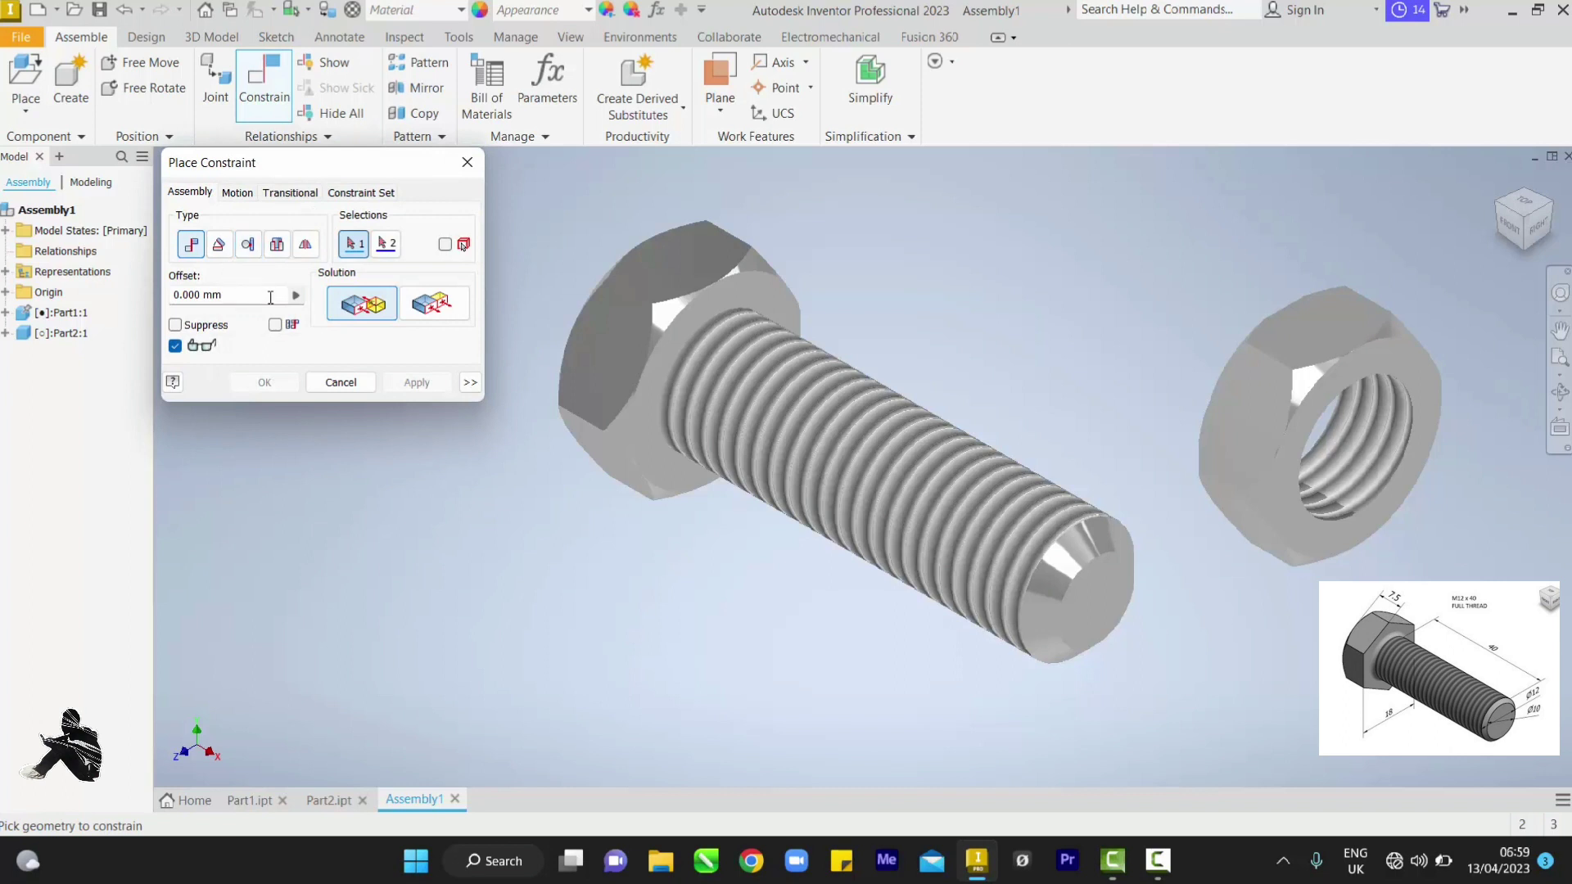